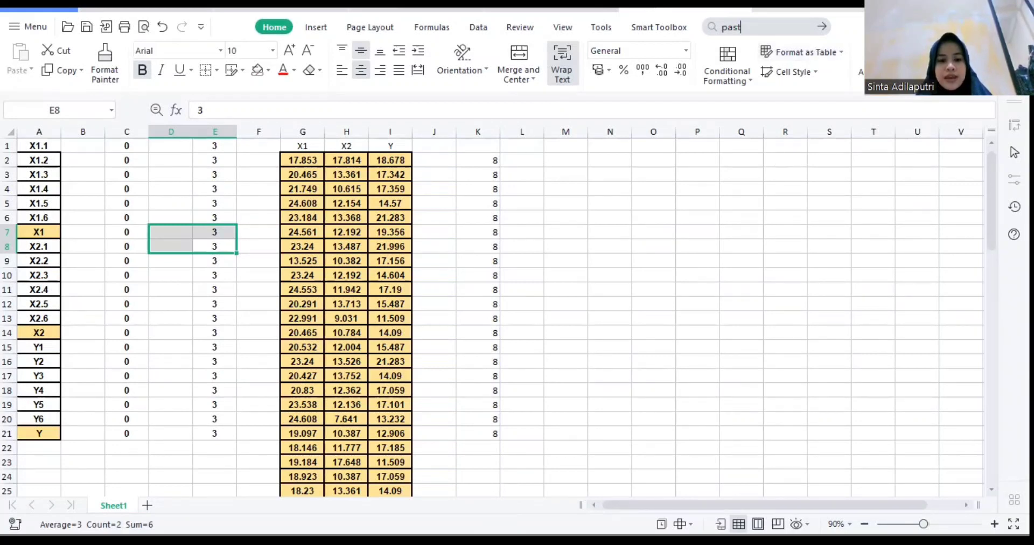
Launch IBM SPSS Statistics 20 without opening a data source and go to the first variable's name in Variable View.
click(402, 540)
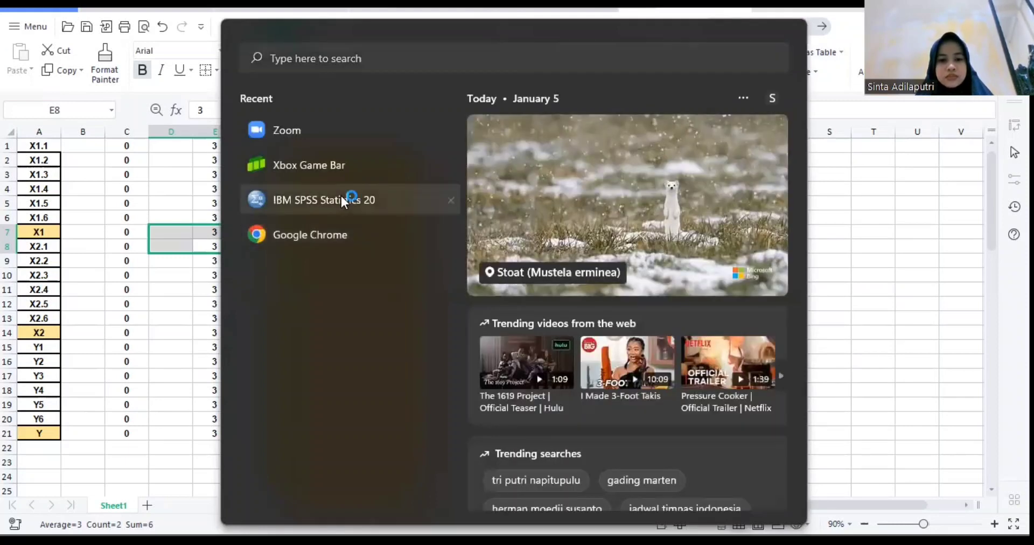
click(341, 195)
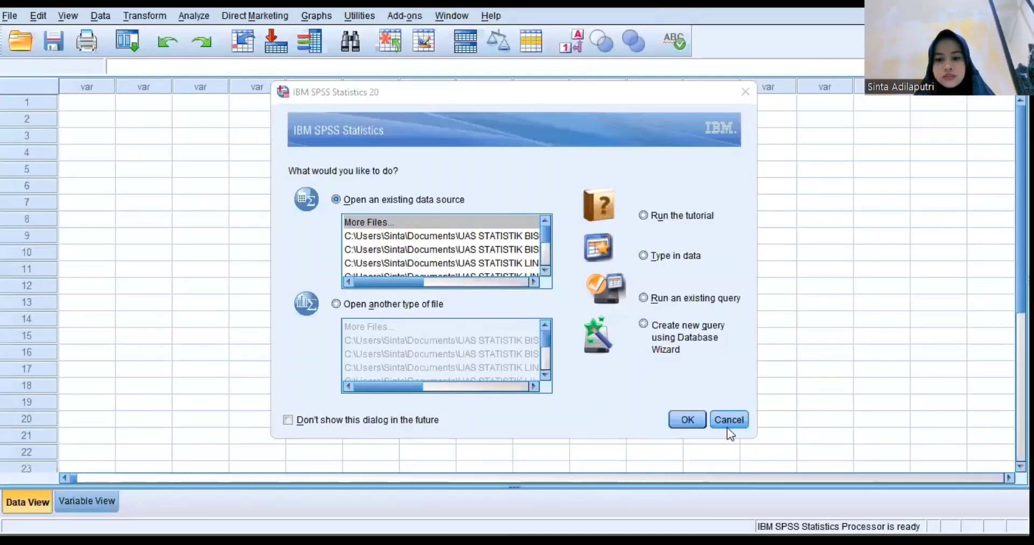
click(733, 422)
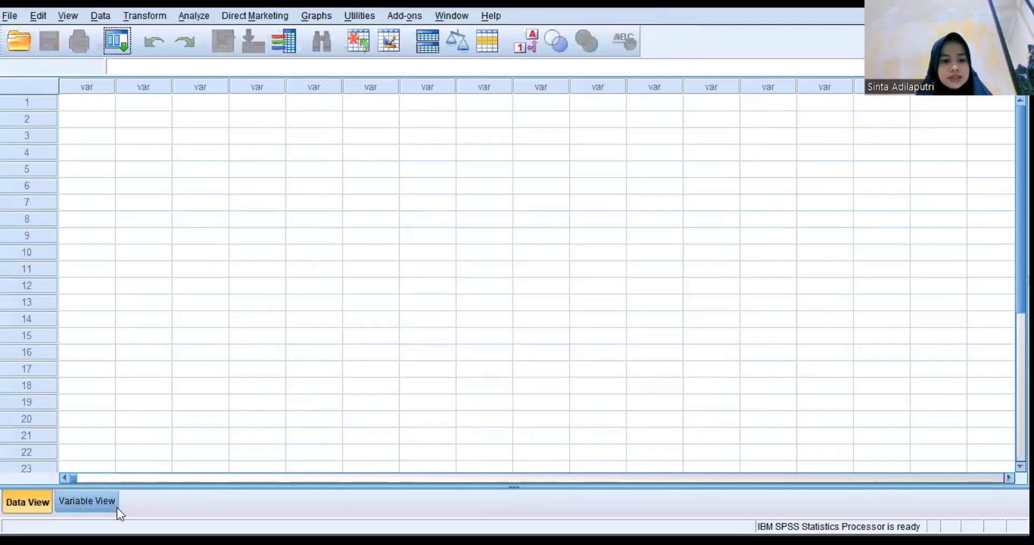
click(95, 509)
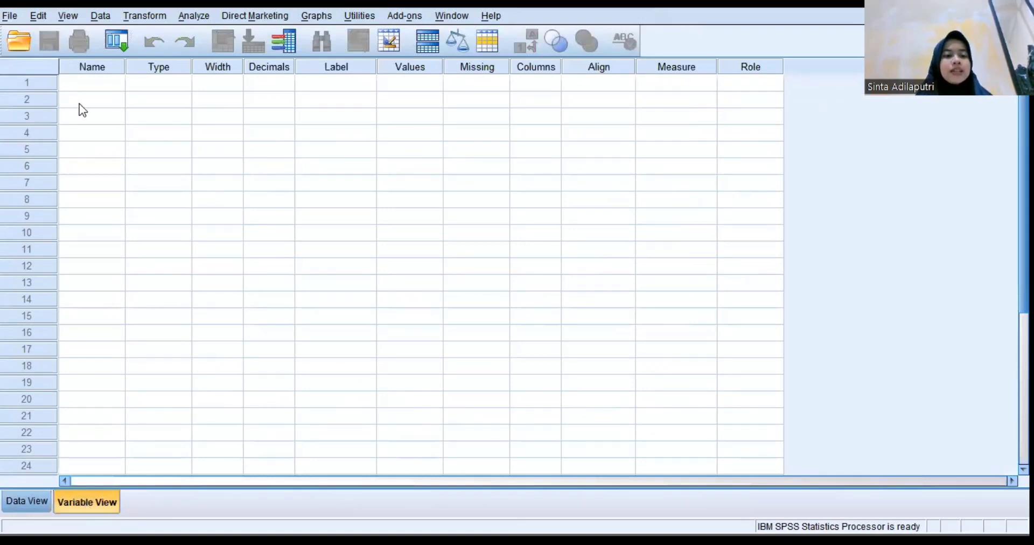
click(102, 83)
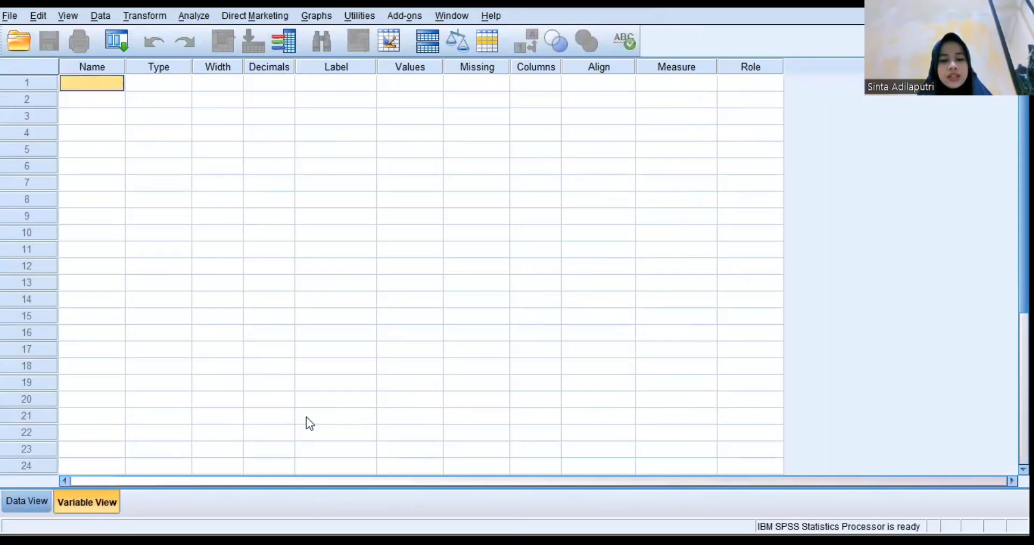
Switch to the Book2 spreadsheet and copy the variable names X1.1 through Y from cells A1:A21.
mouse_move(791, 508)
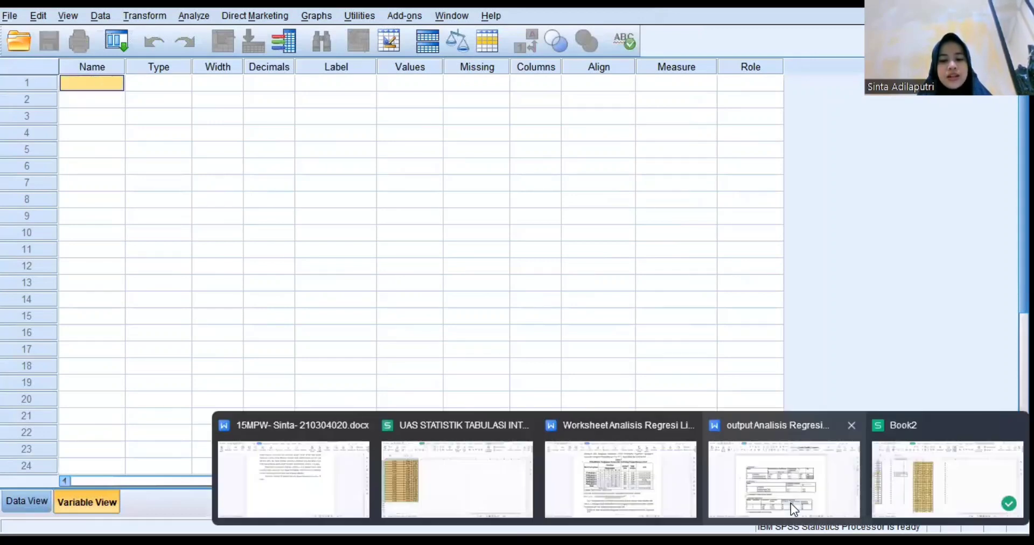
click(890, 483)
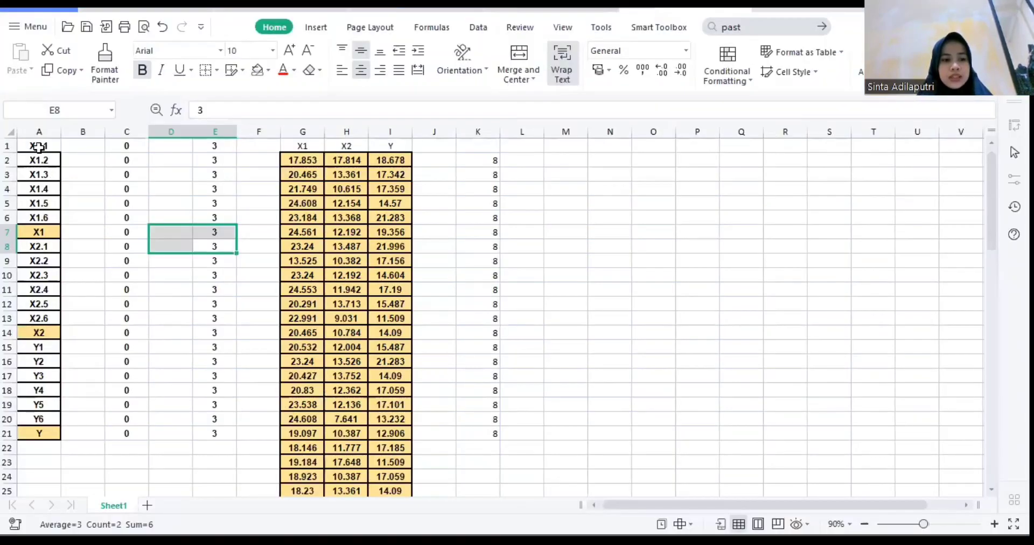
key(ctrl+Home)
shift+click(36, 295)
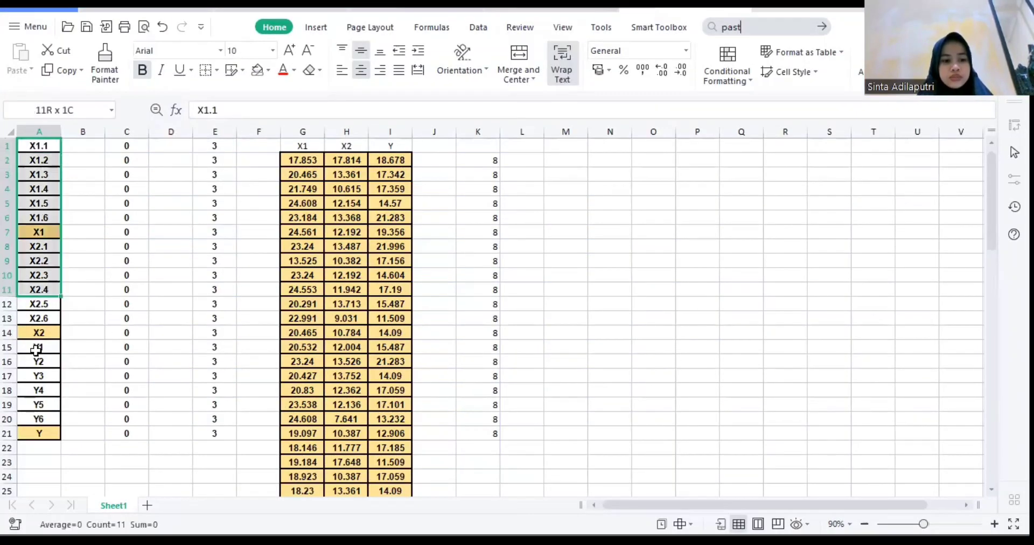
shift+click(36, 379)
shift+click(38, 419)
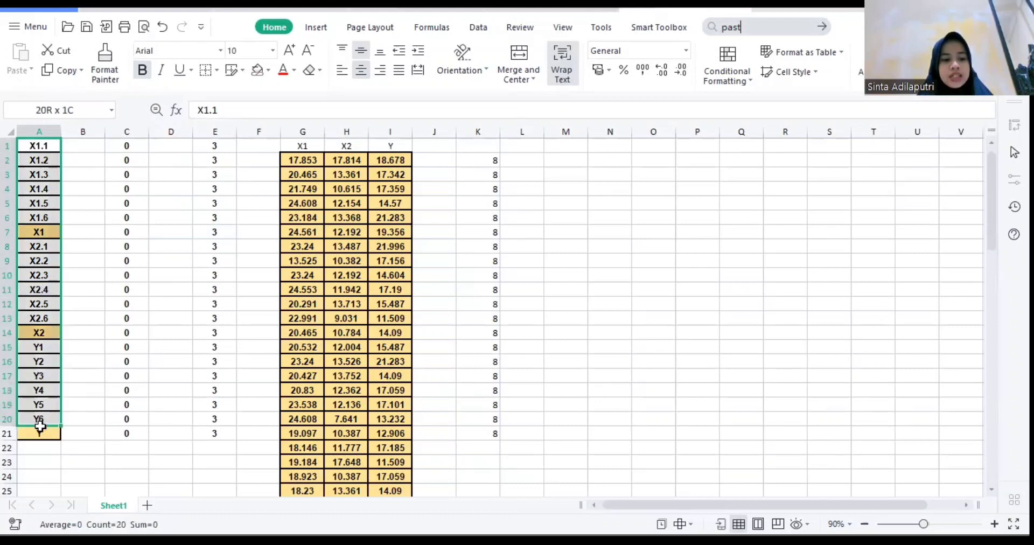
shift+click(41, 436)
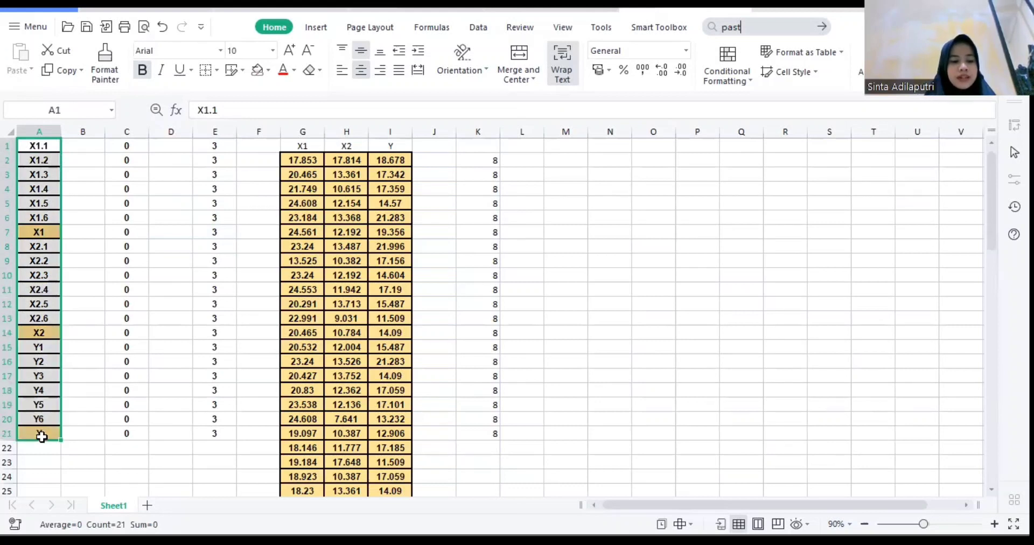
key(ctrl+c)
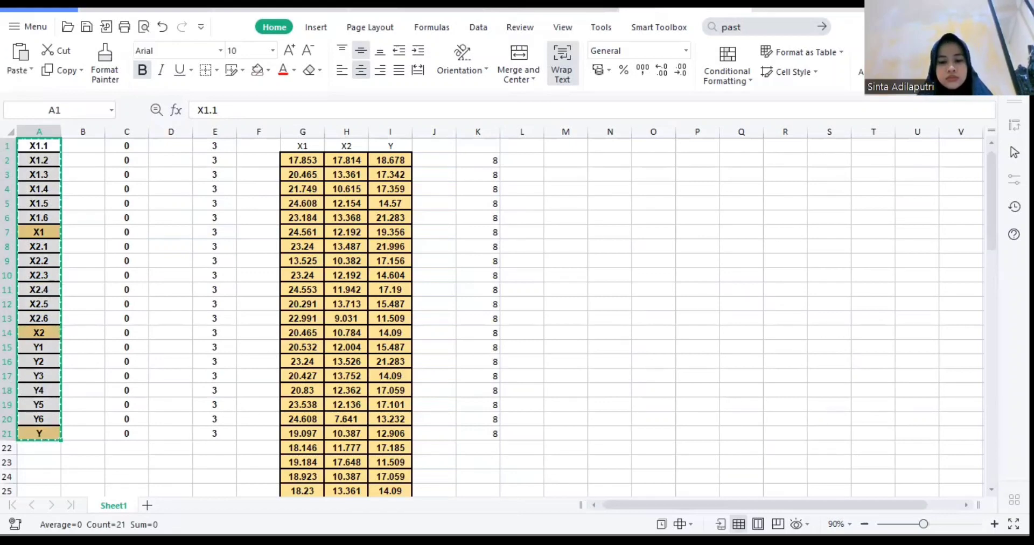
Return to the SPSS data set and paste the copied variable names into the Name column, starting at row 1.
click(684, 509)
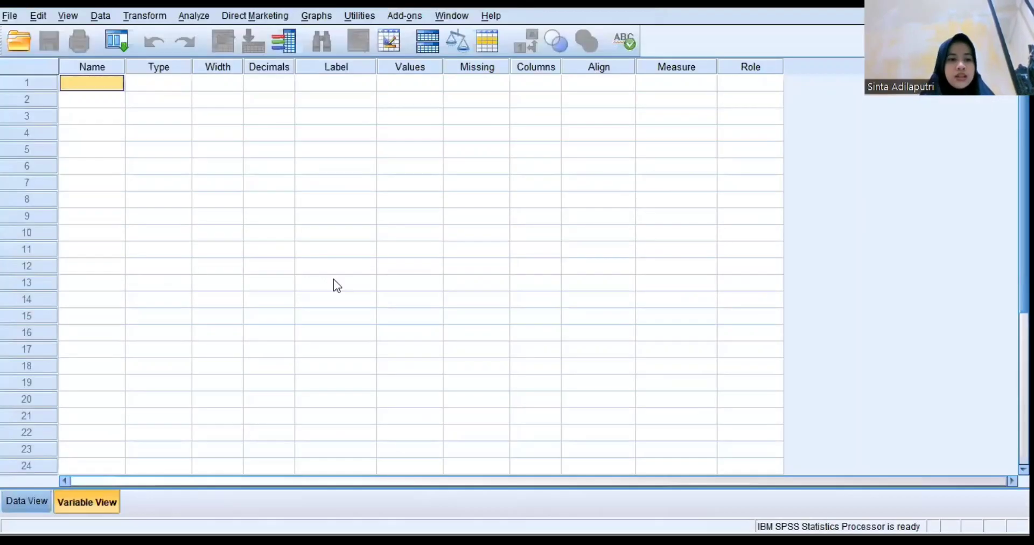
right_click(96, 87)
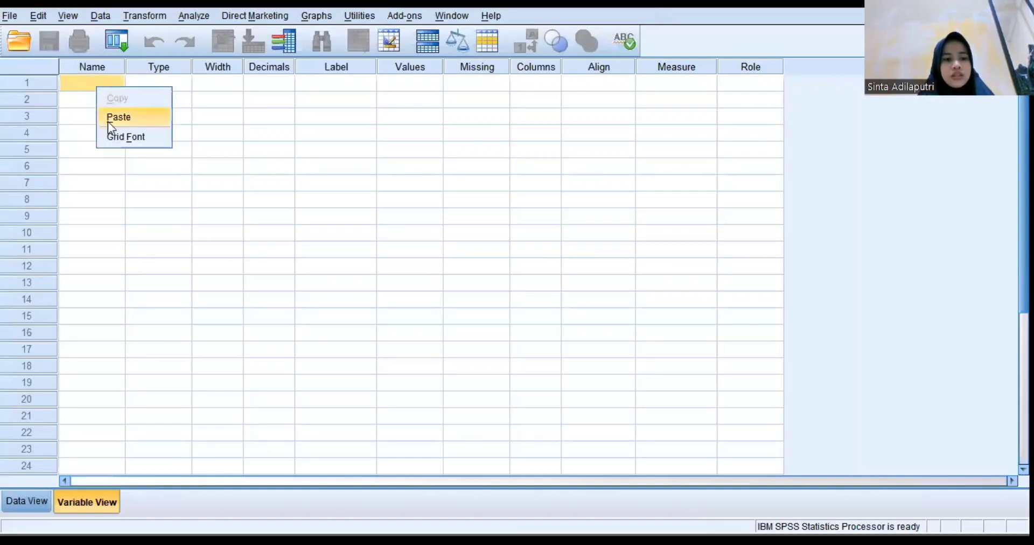
click(112, 122)
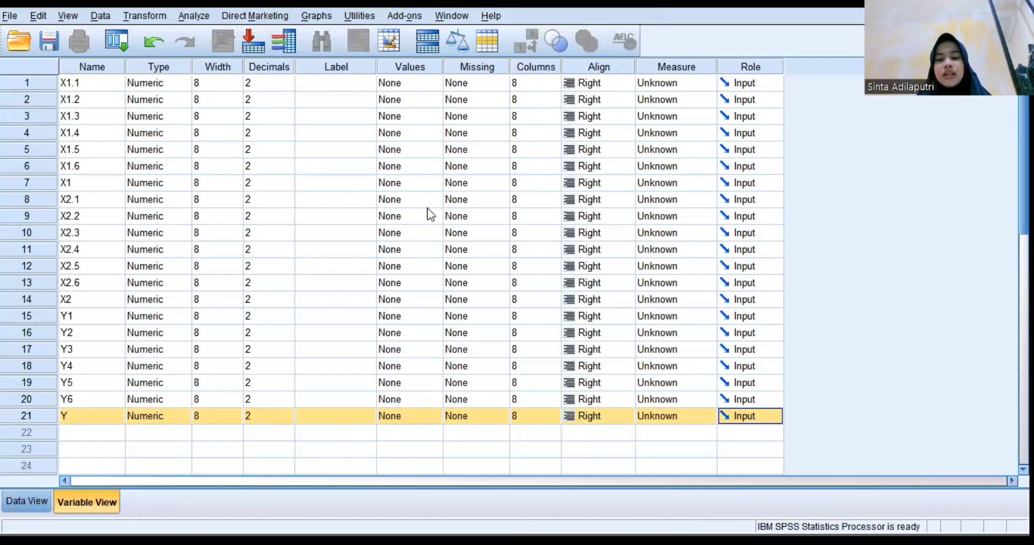
Switch back to the Book2 spreadsheet and copy the column of zeros in cells C1:C21.
mouse_move(647, 543)
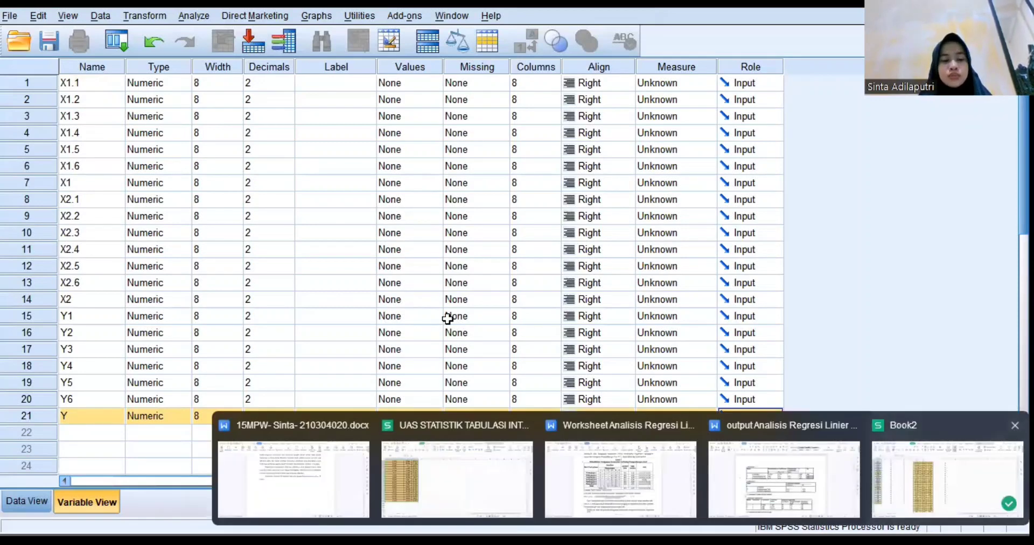
click(887, 498)
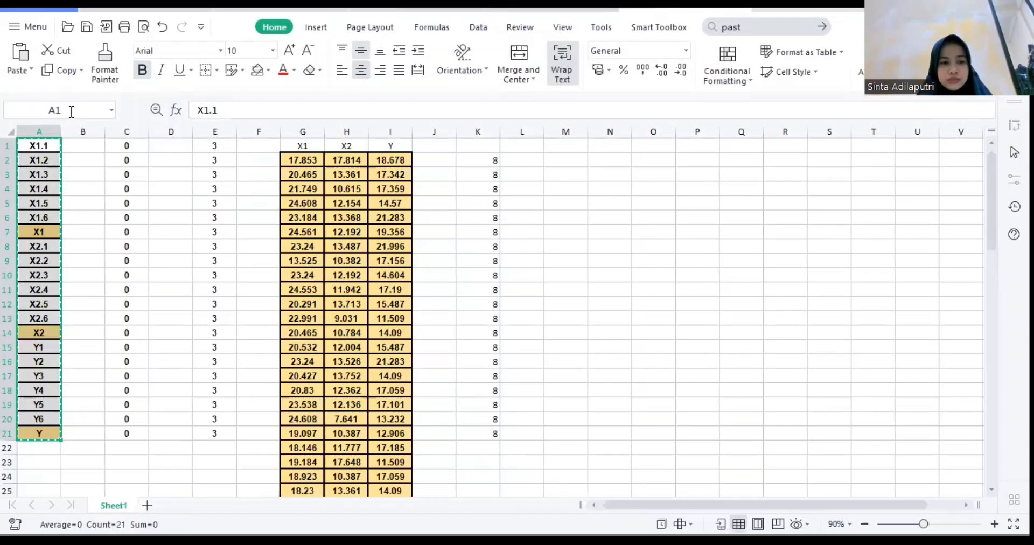
key(Escape)
click(112, 149)
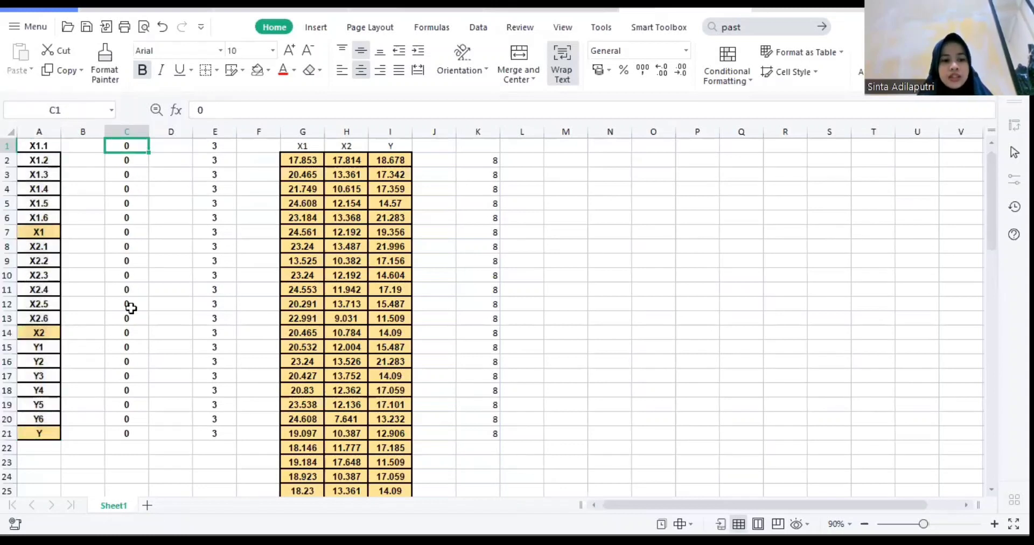
shift+click(129, 332)
drag(129, 436, 129, 437)
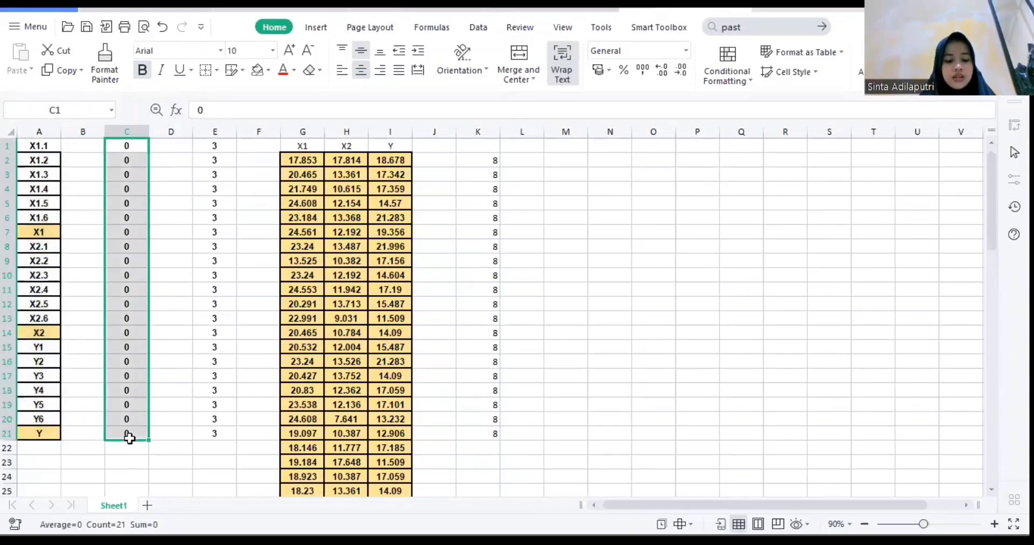
key(ctrl+c)
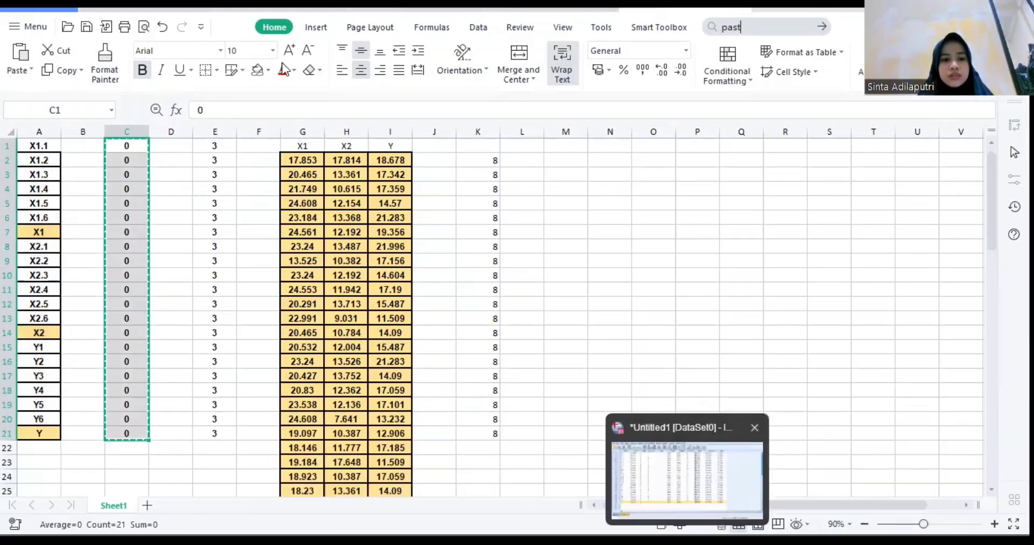
Return to SPSS and paste the zeros into the Decimals column so all 21 variables have 0 decimals.
click(687, 473)
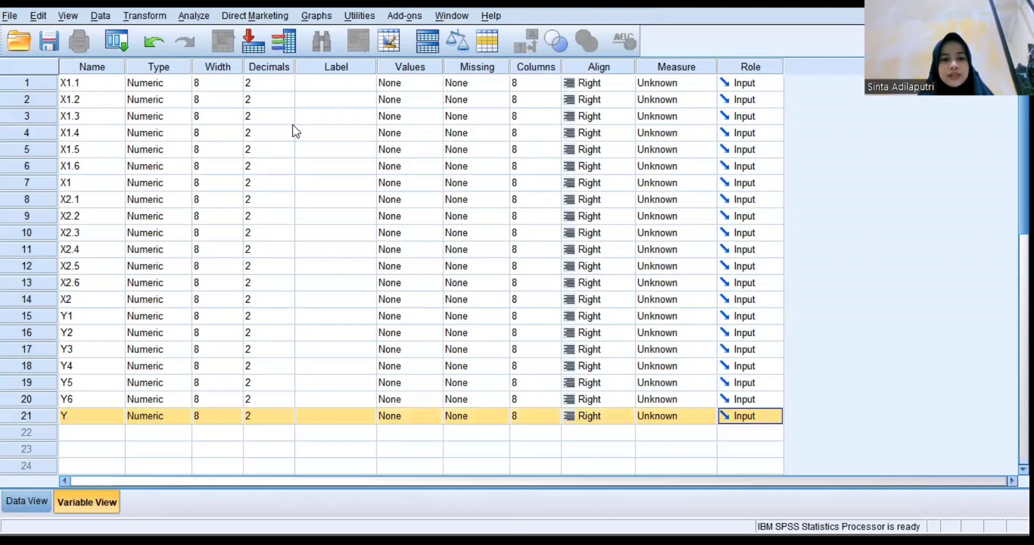
right_click(271, 80)
click(298, 109)
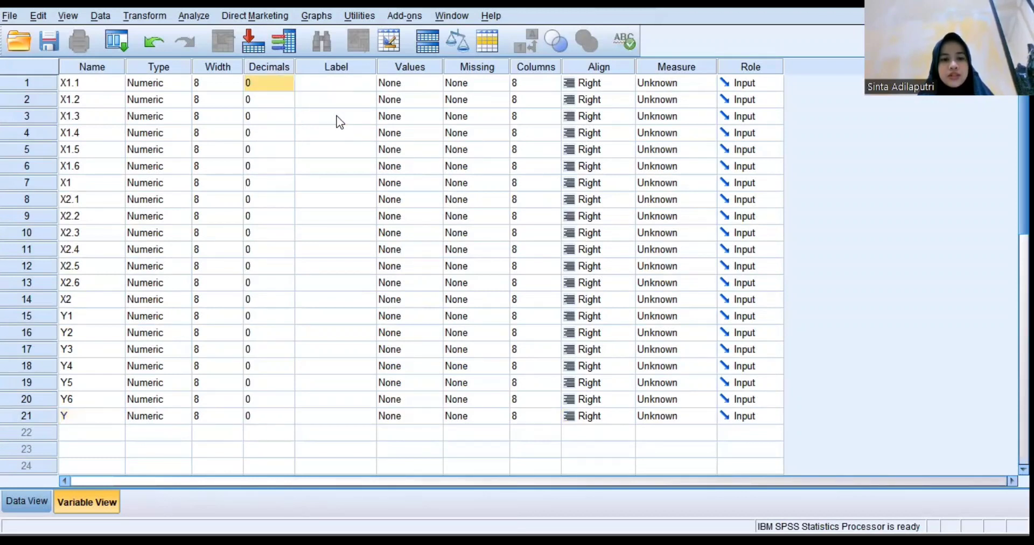
Enter "pengembangan karir (X1)" as the label of variable X1.
click(317, 186)
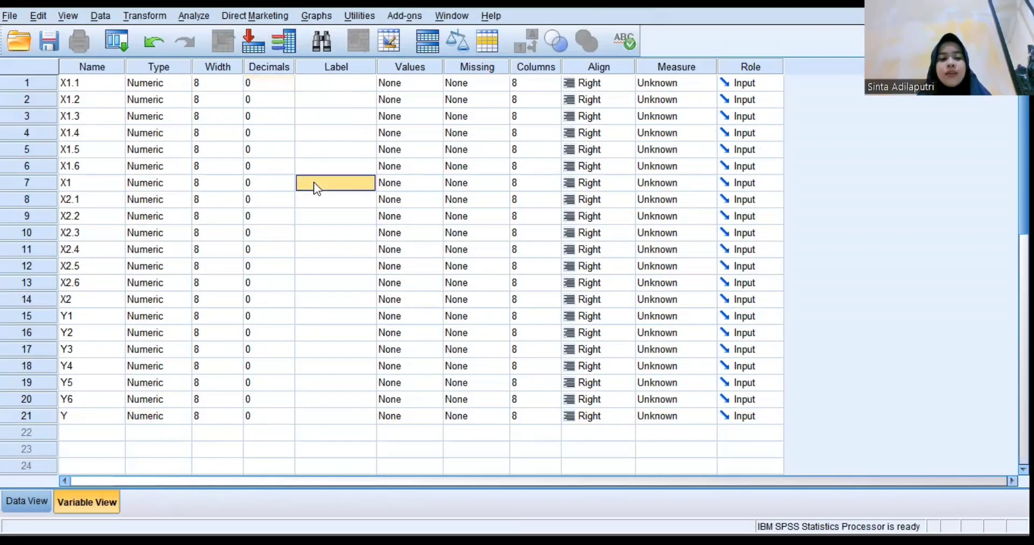
click(563, 504)
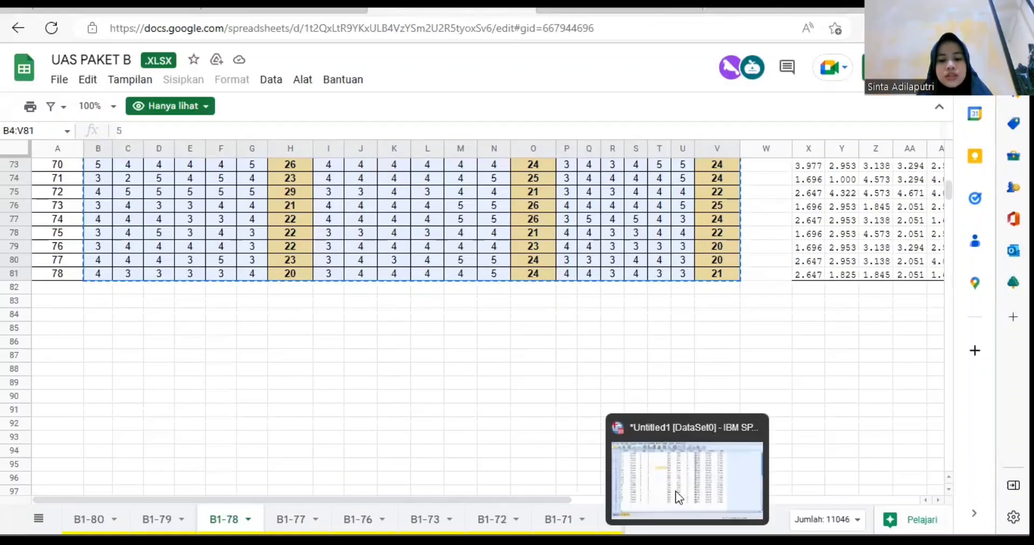
click(676, 489)
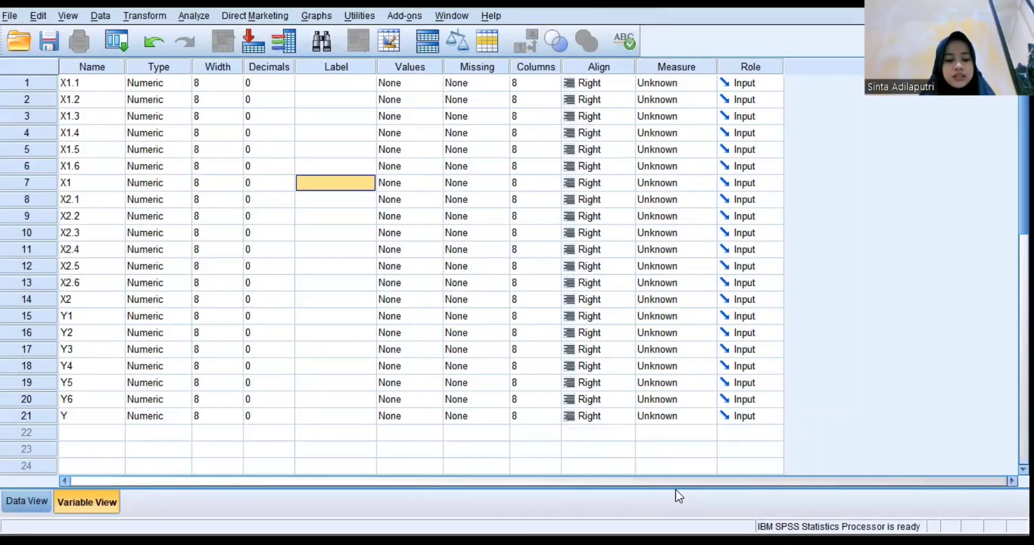
text(pengemb)
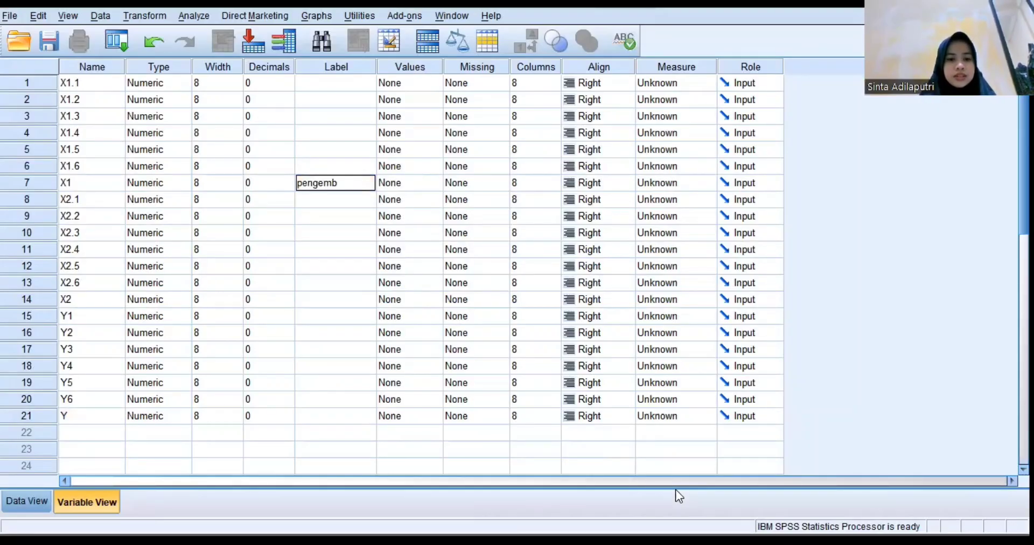
text(angan ka)
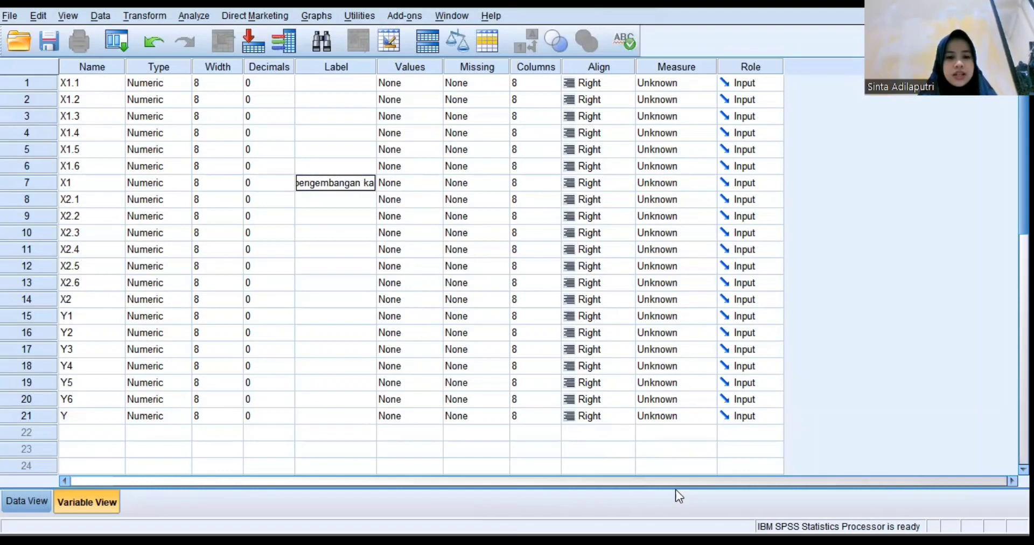
text(rir)
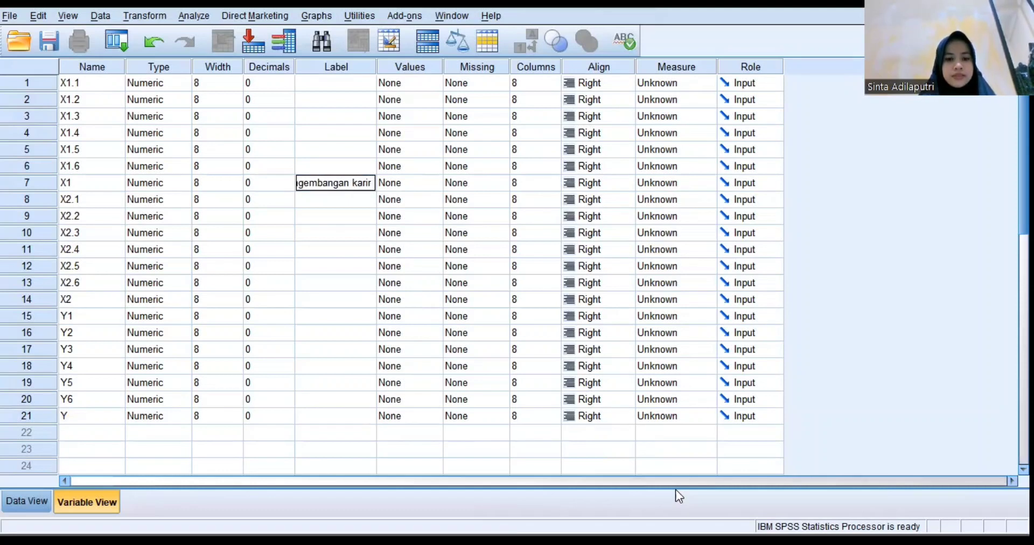
text( ()
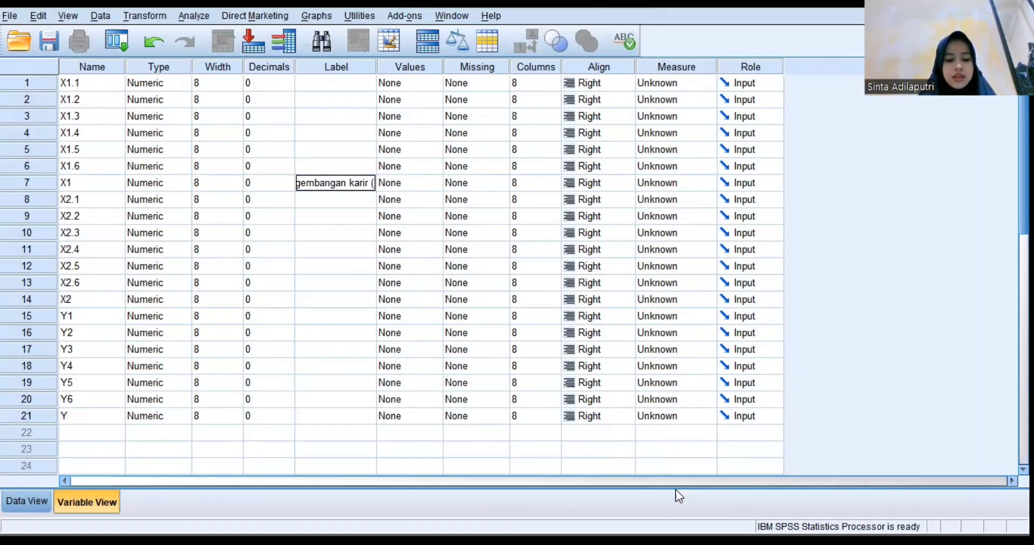
text(X1)
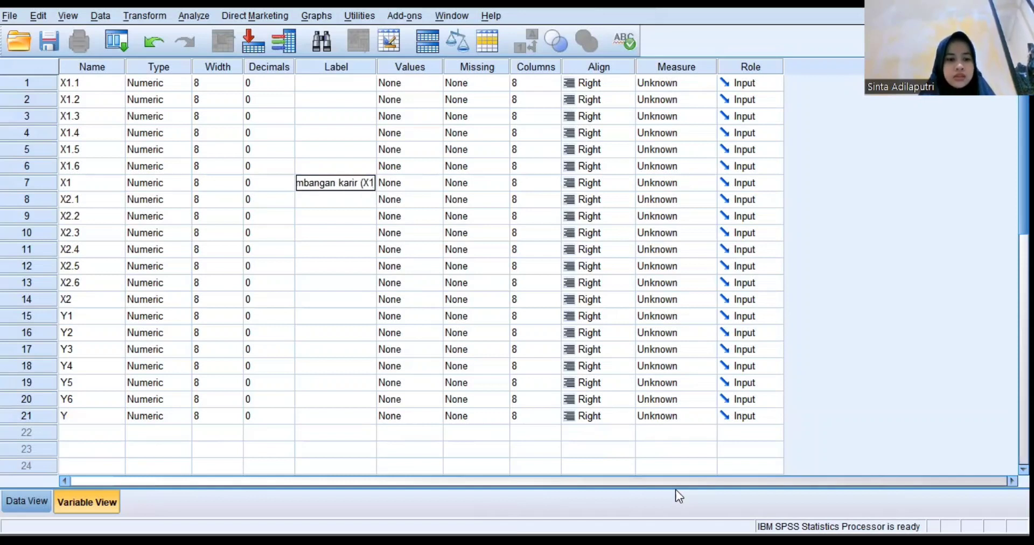
text())
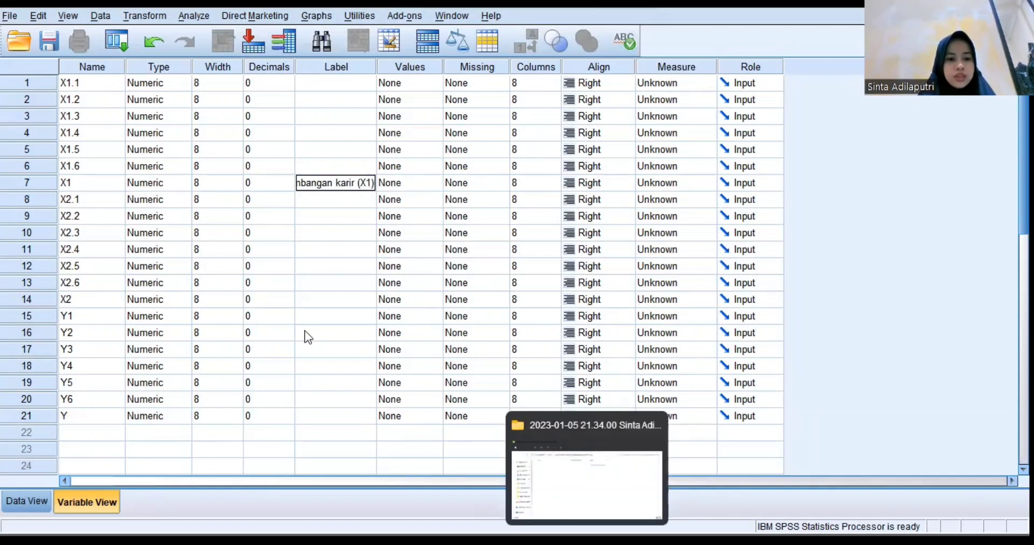
Enter "komitmen organisasi (X2)" as the label of variable X2.
click(320, 300)
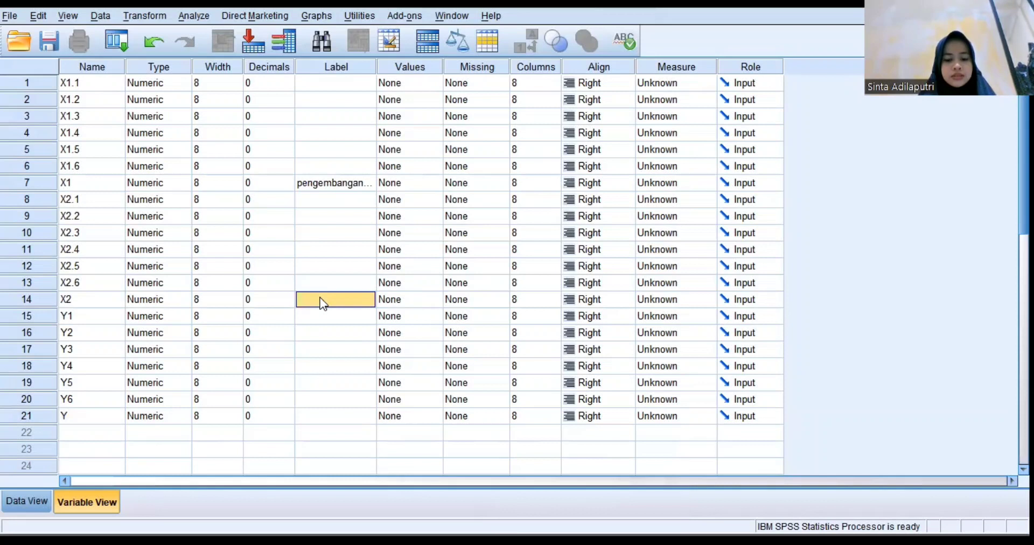
text(komi)
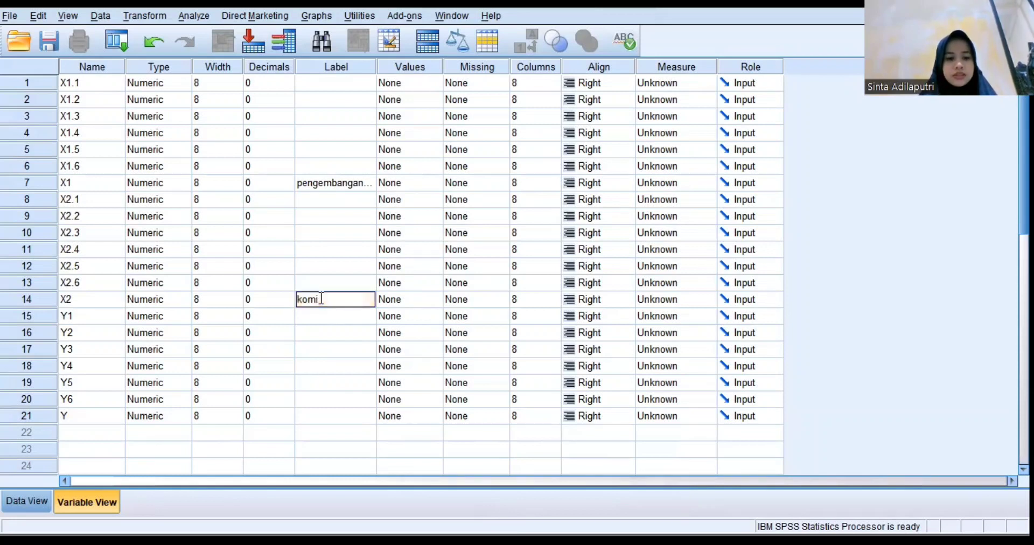
text(tmen)
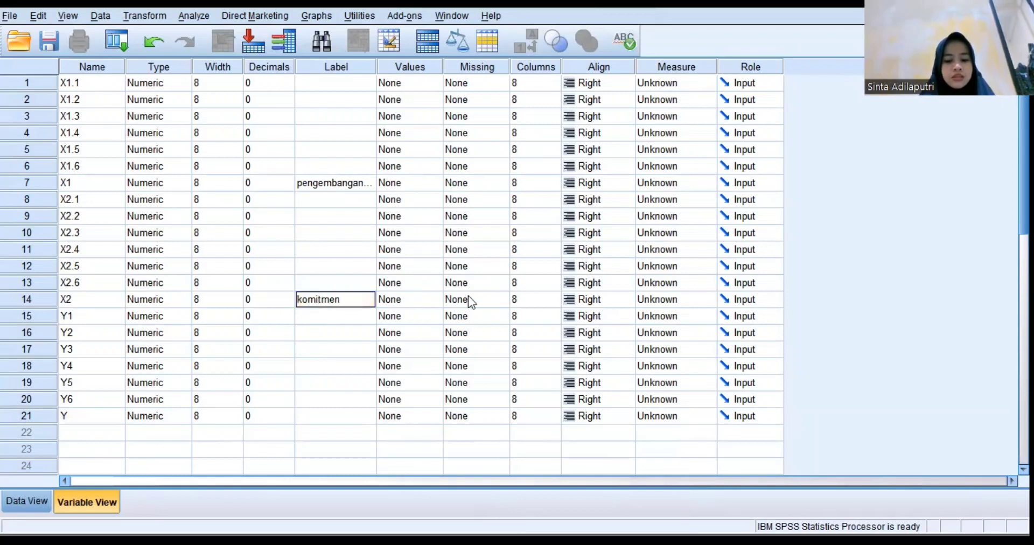
text( org)
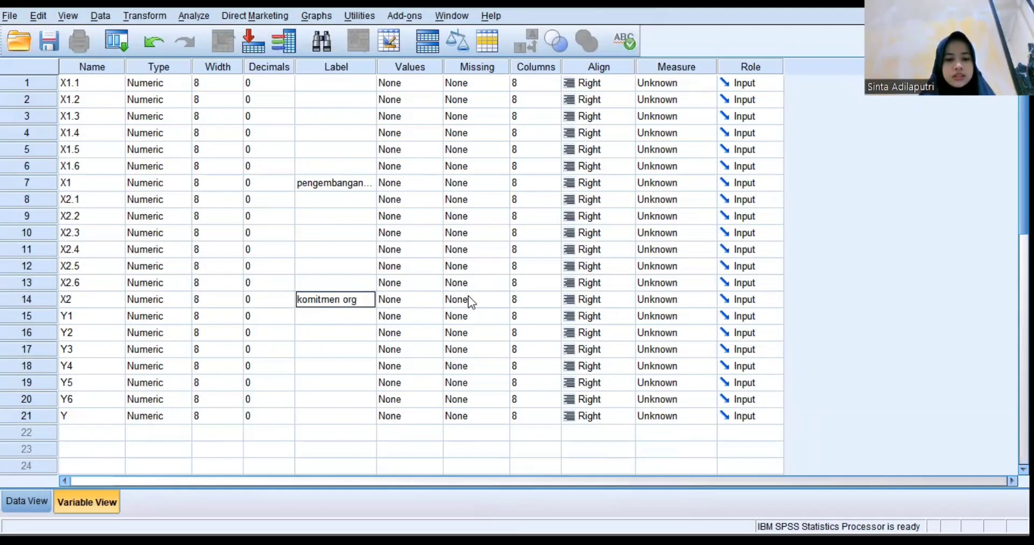
text(anisasi)
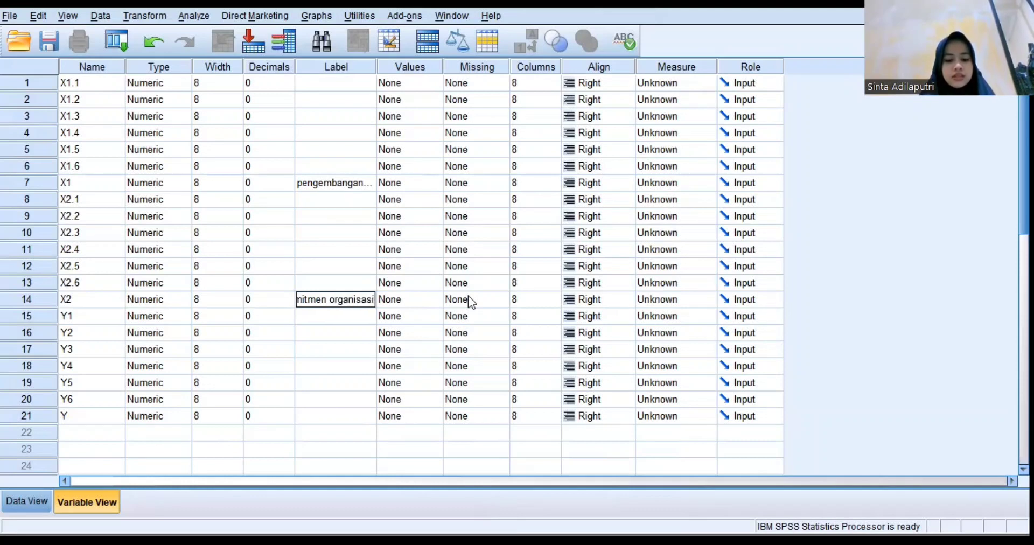
text( ()
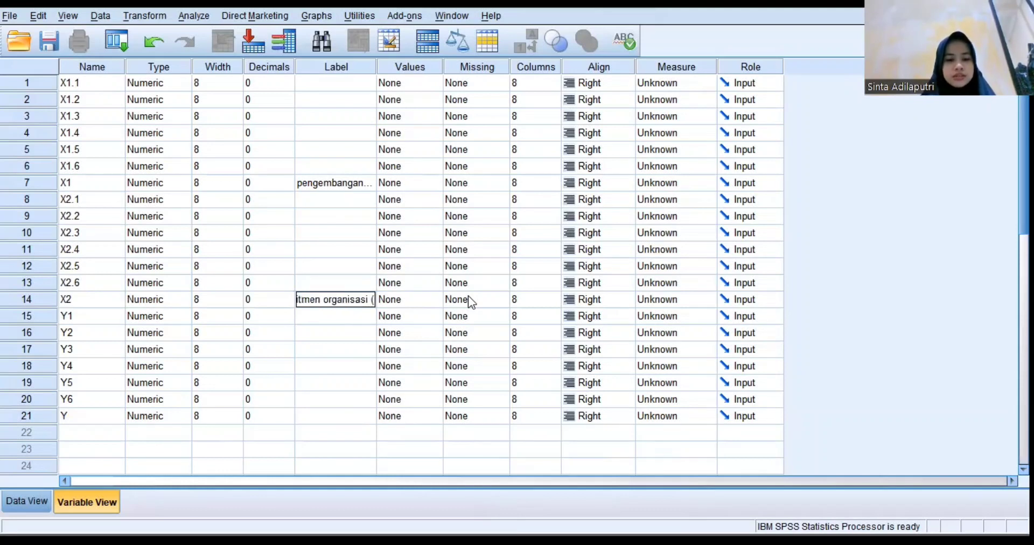
text(X2))
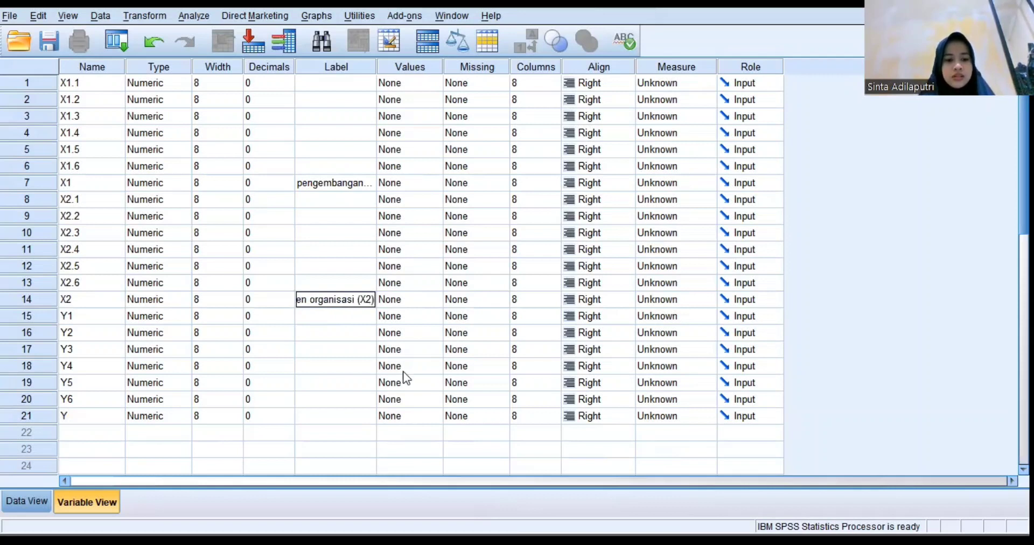
Enter "kinerja pegawai (Y)" as the label of variable Y.
click(349, 416)
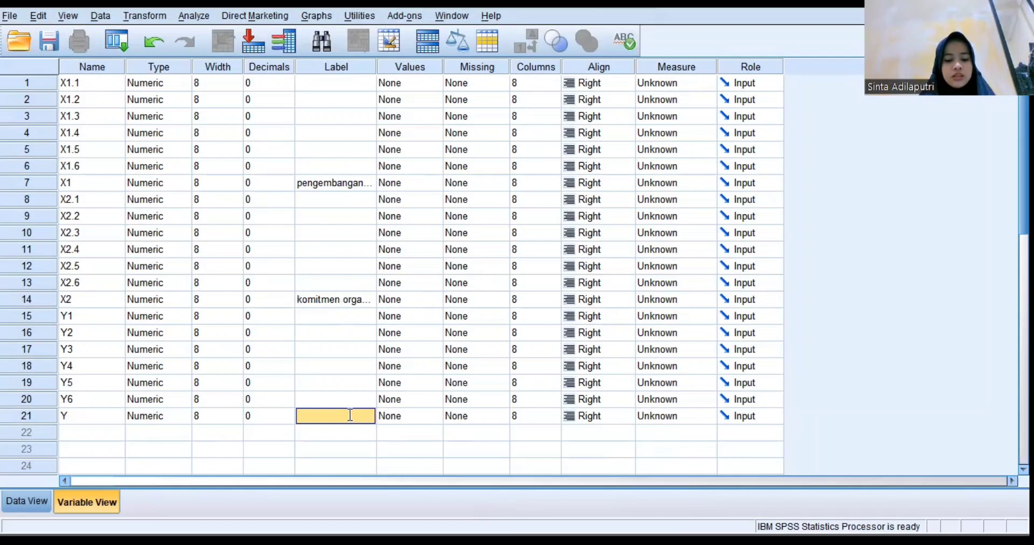
text(ki)
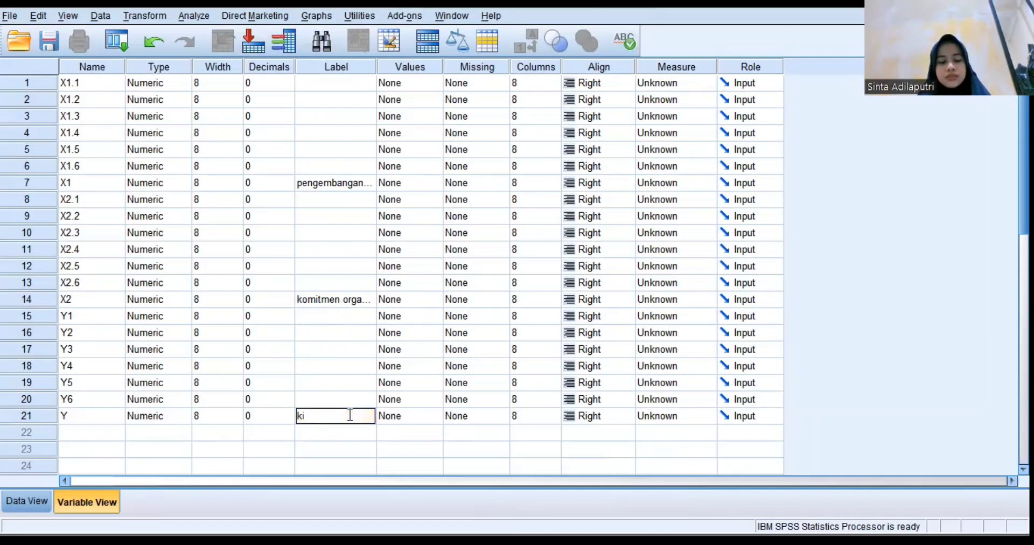
text(nerja)
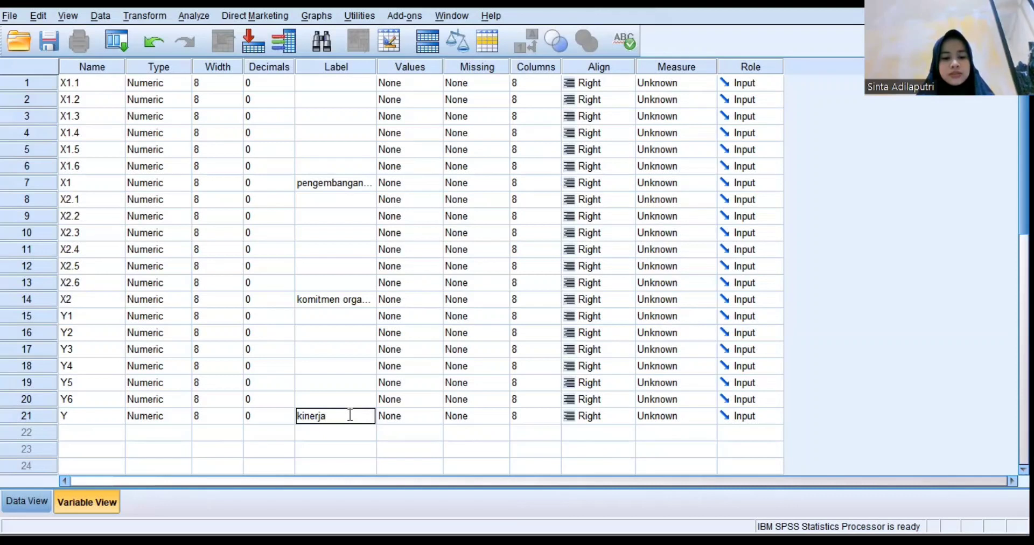
text(  pe)
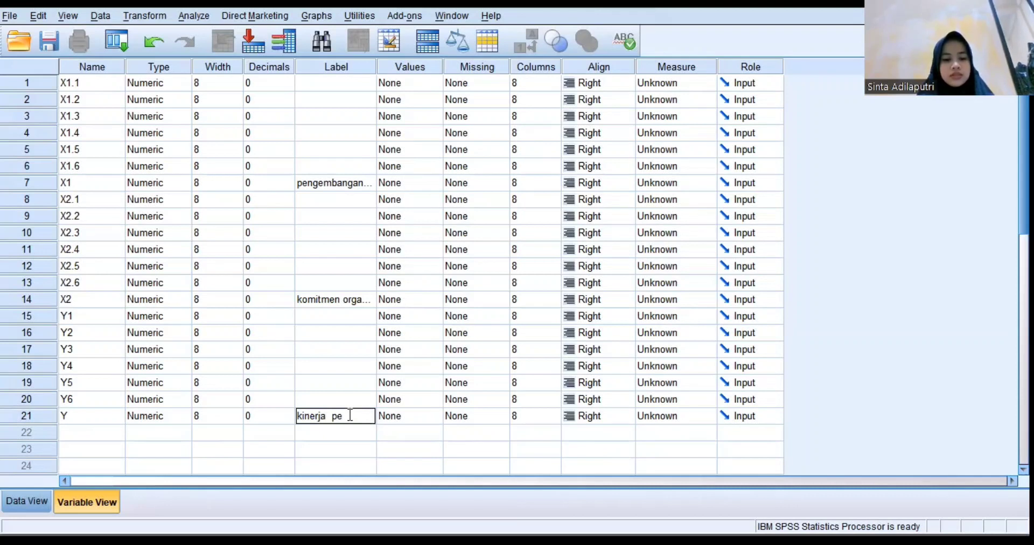
key(BackSpace)
key(BackSpace)
text(pegawai)
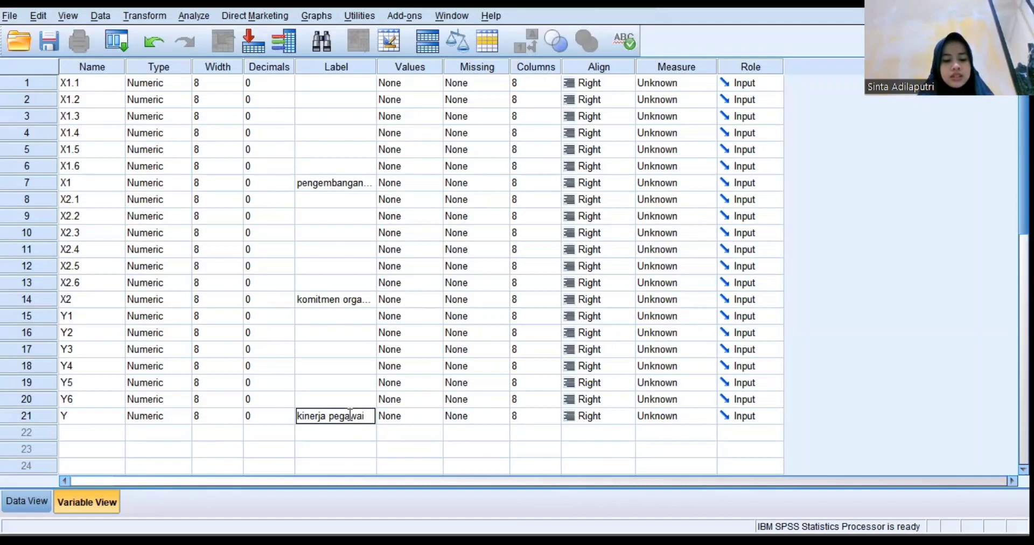
text( (Y)
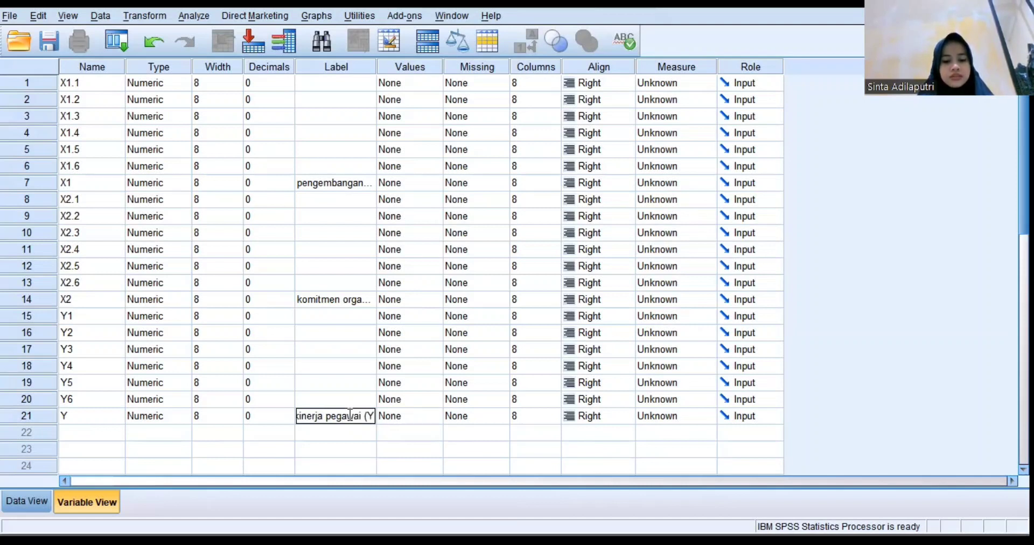
text())
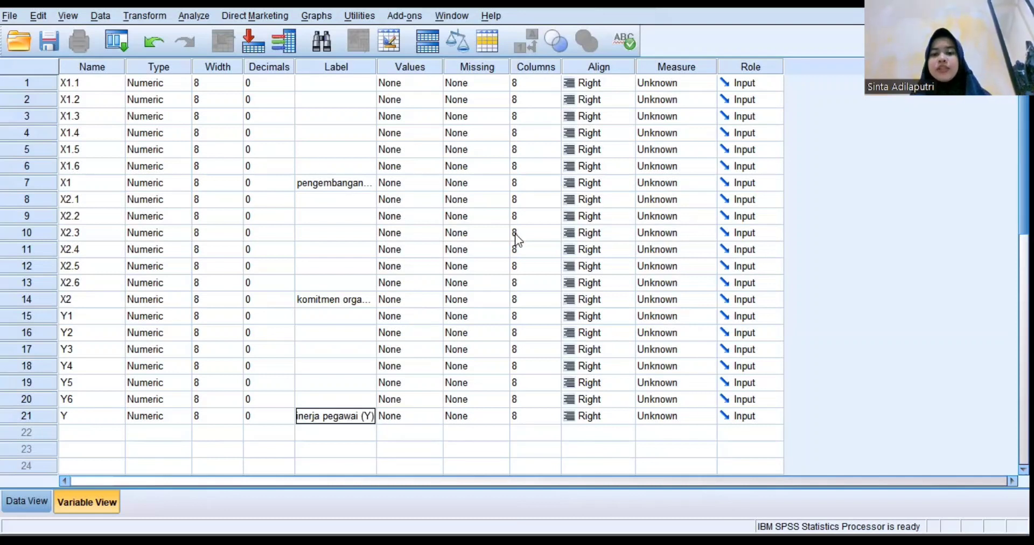
Set the measurement level of items X1.1, X1.2, X1.3 and X1.4 to Ordinal.
click(683, 81)
click(677, 120)
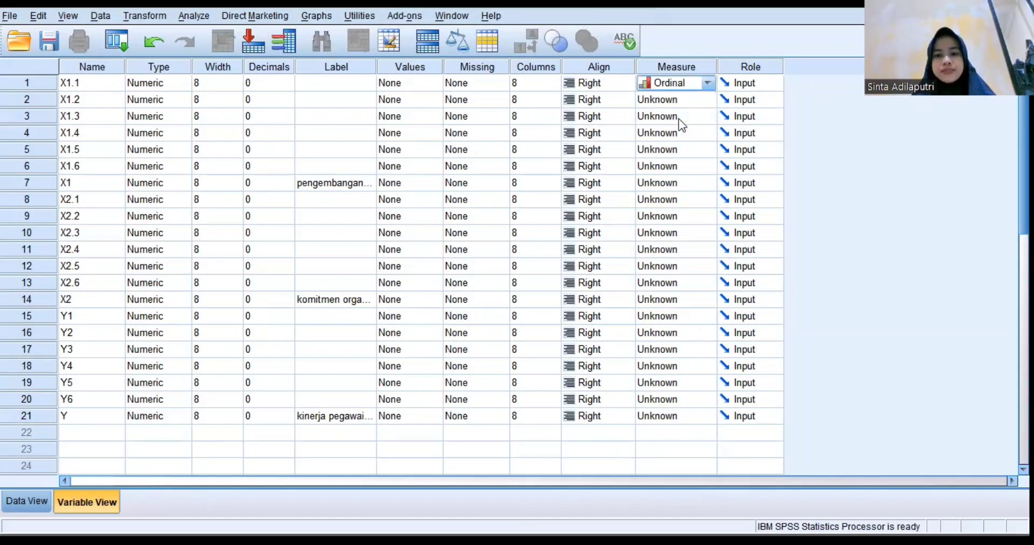
click(676, 101)
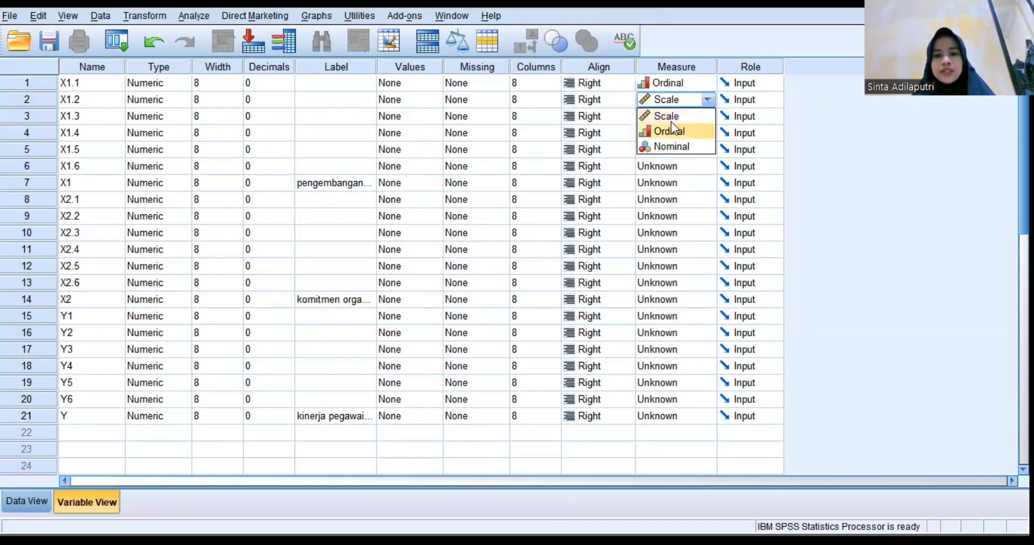
click(673, 131)
click(673, 117)
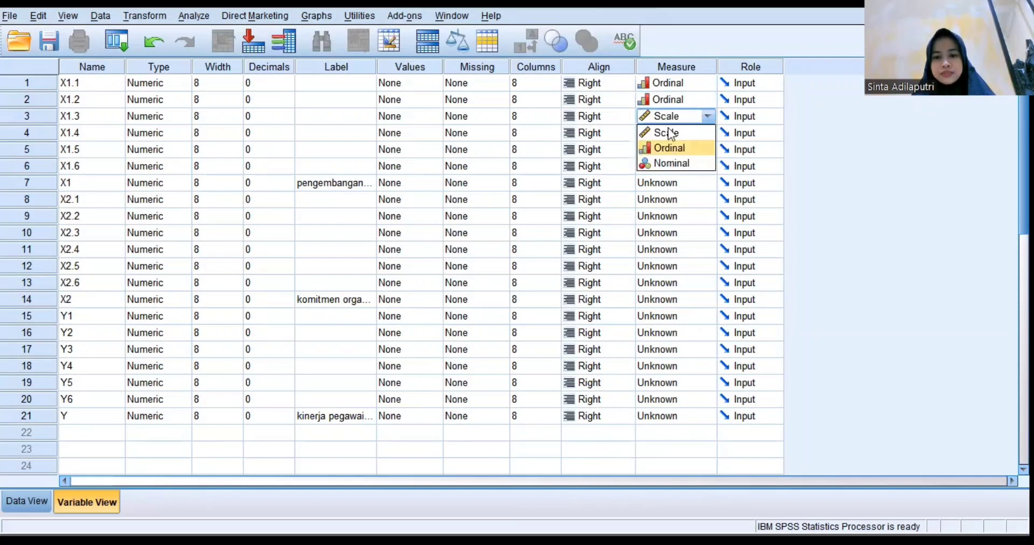
click(670, 145)
click(673, 133)
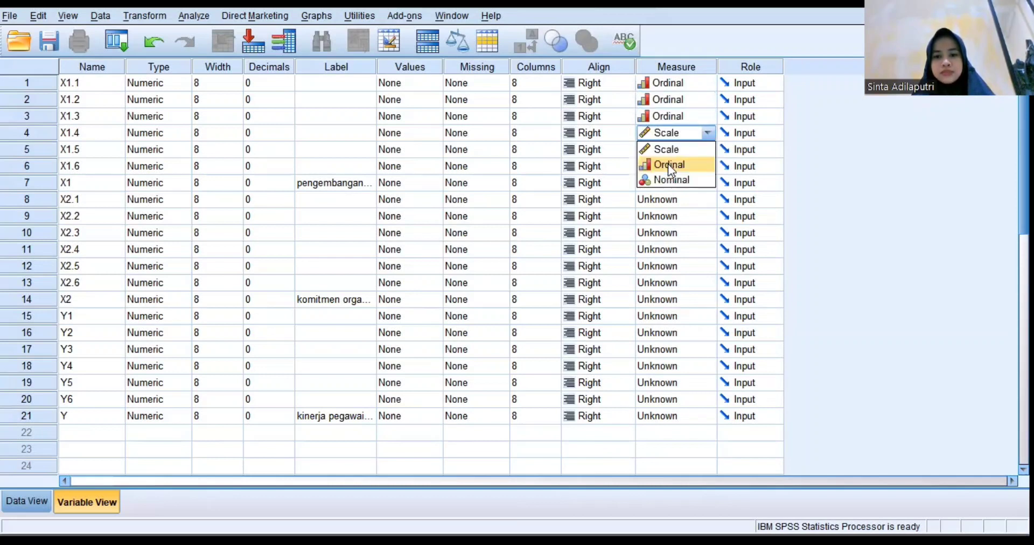
click(673, 163)
Set the measurement level of items X1.5 and X1.6 and of the variable X1 to Ordinal.
click(673, 150)
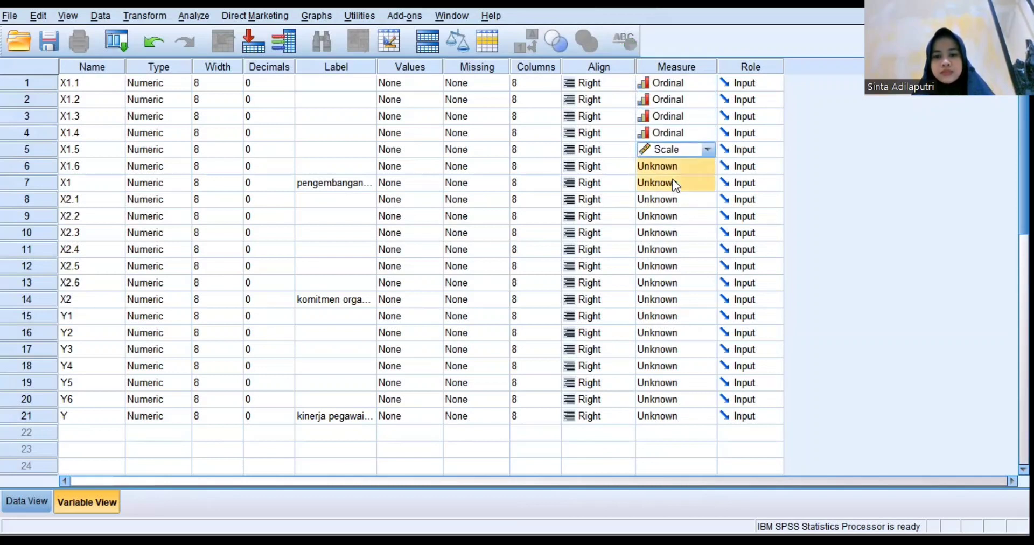
click(673, 166)
click(673, 182)
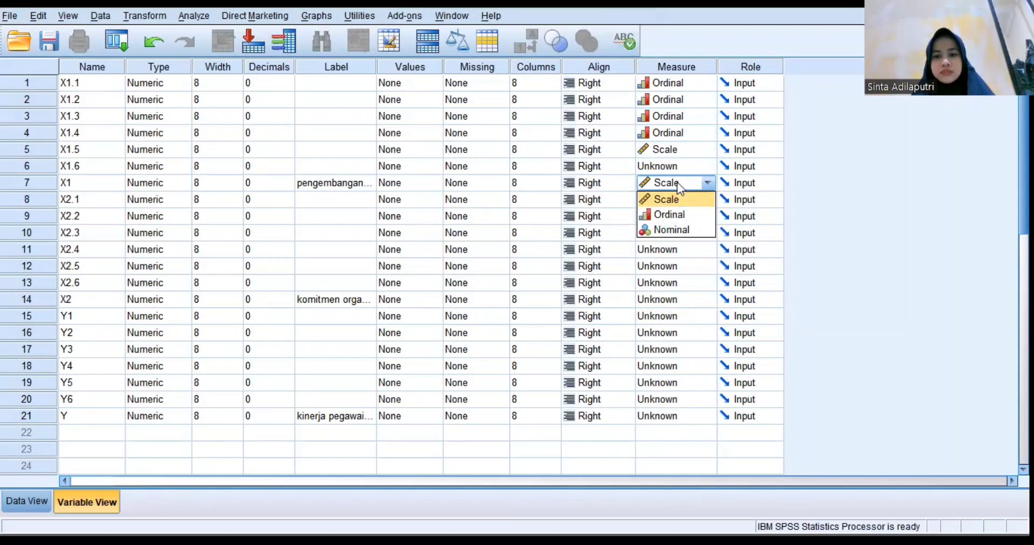
click(677, 153)
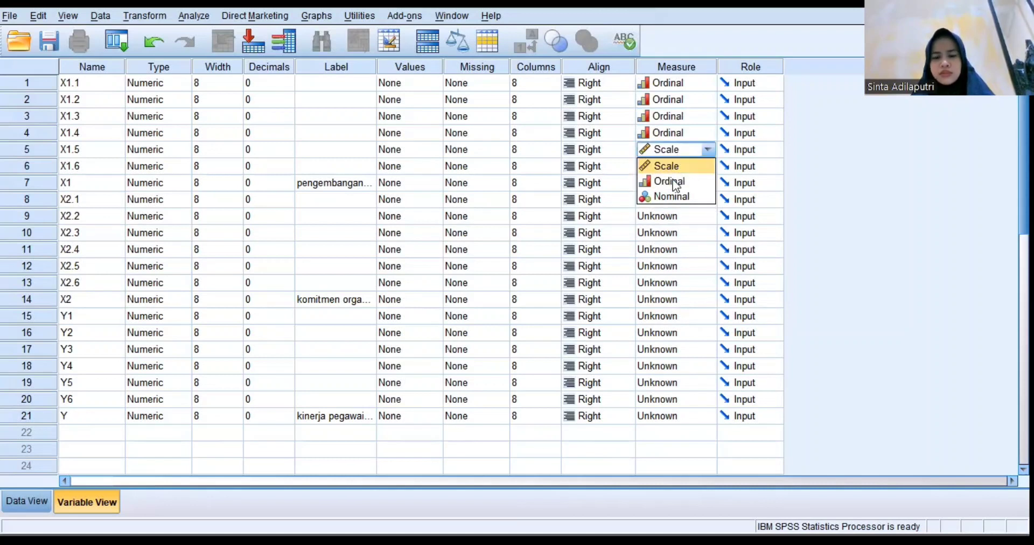
click(674, 182)
click(673, 167)
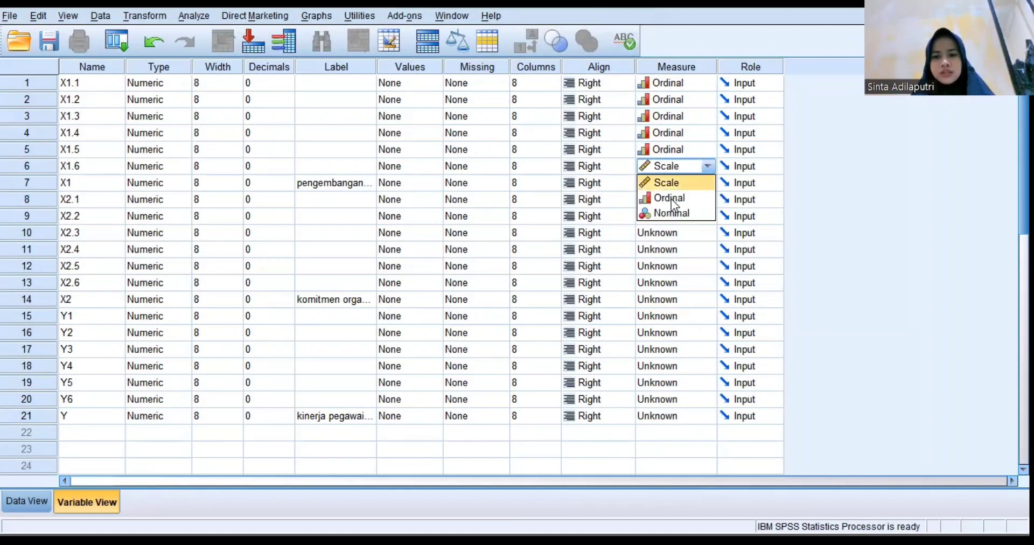
click(670, 198)
click(676, 182)
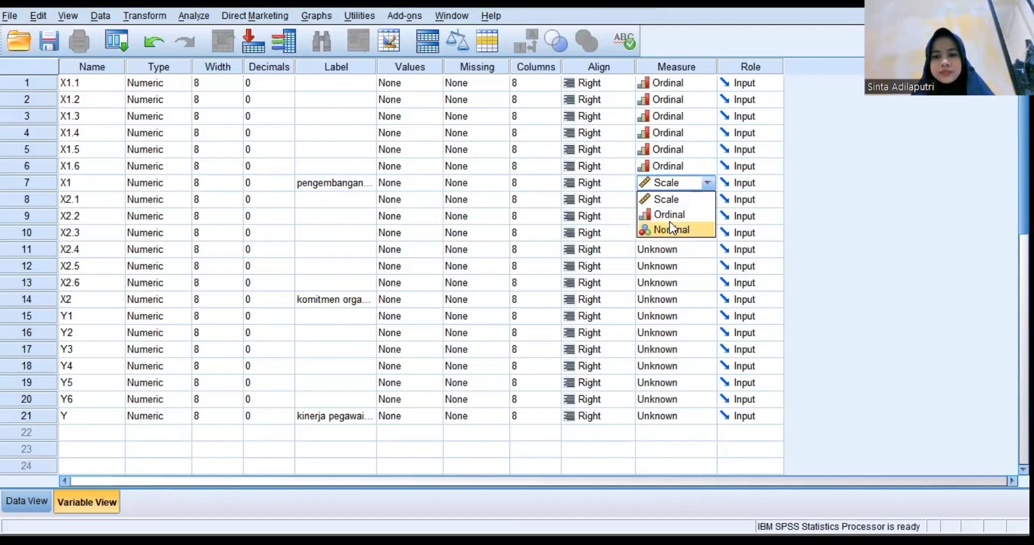
click(674, 214)
Set the measurement level of items X2.1, X2.2 and X2.3 to Ordinal.
click(676, 201)
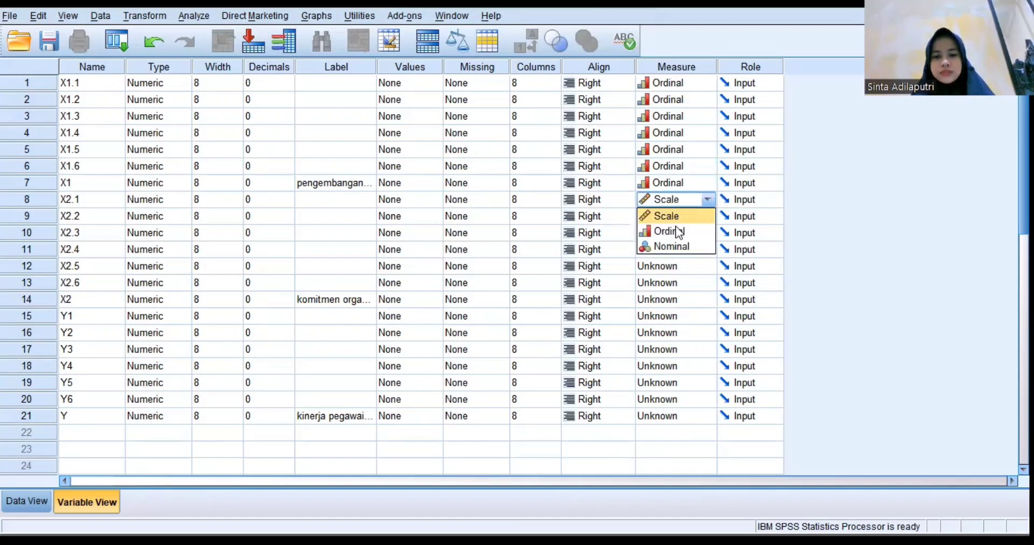
click(675, 230)
click(674, 217)
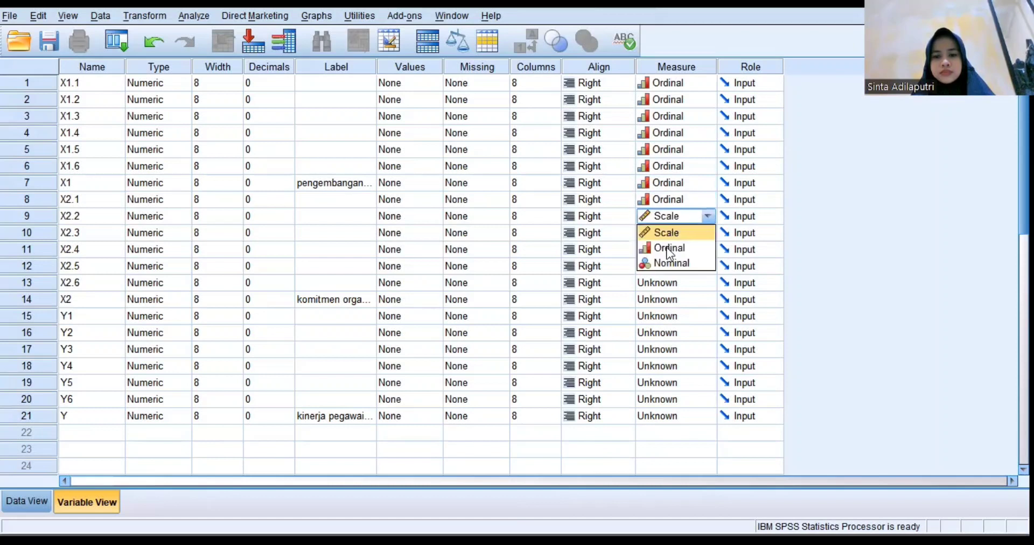
click(669, 249)
click(675, 235)
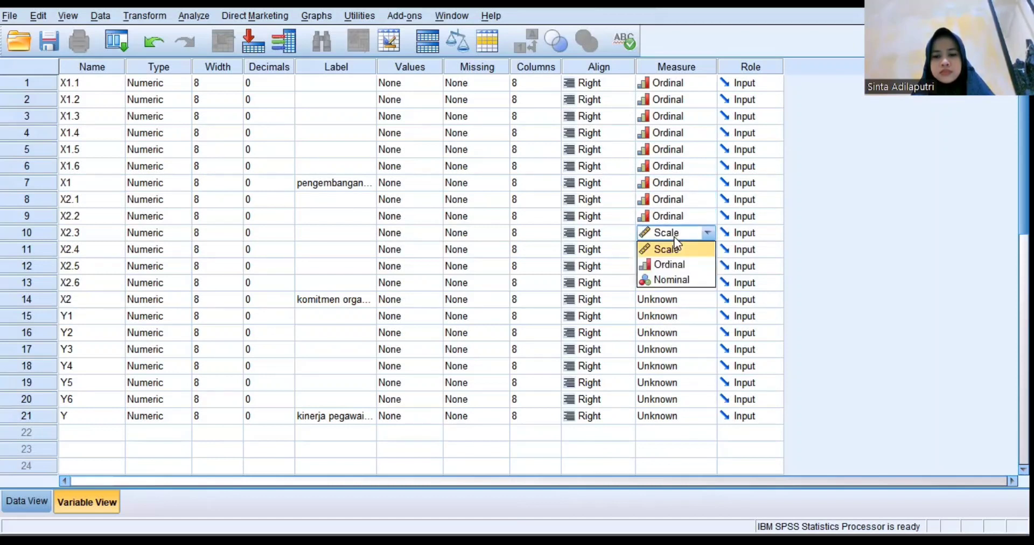
click(676, 267)
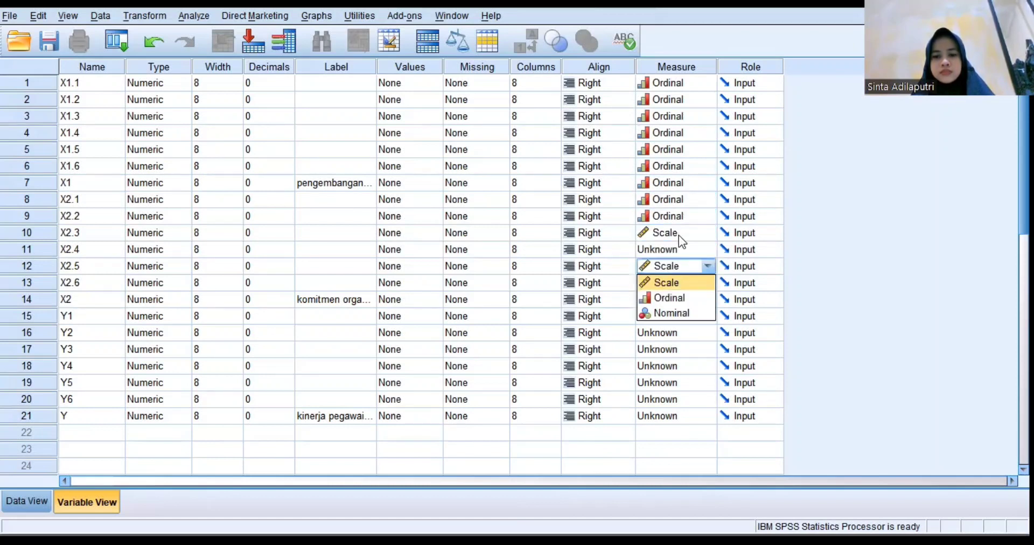
click(678, 235)
click(675, 263)
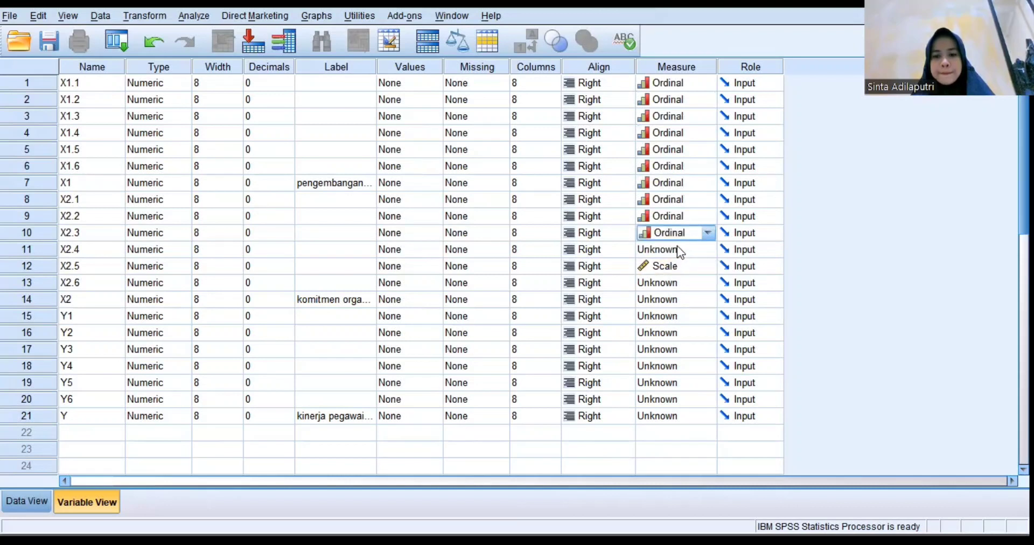
Set the measurement level of items X2.4, X2.5 and X2.6 and of the variable X2 to Ordinal.
click(677, 249)
click(676, 282)
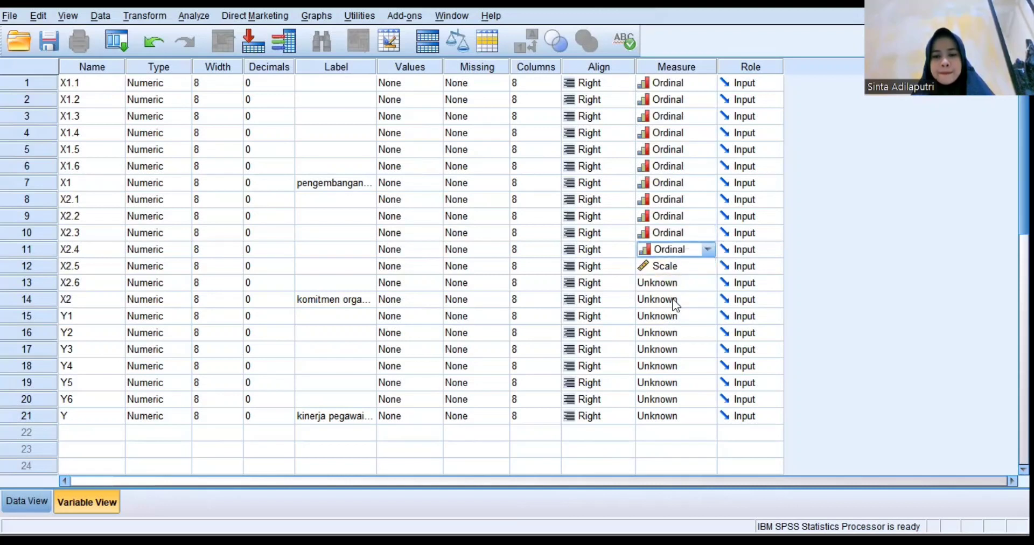
click(676, 267)
click(671, 299)
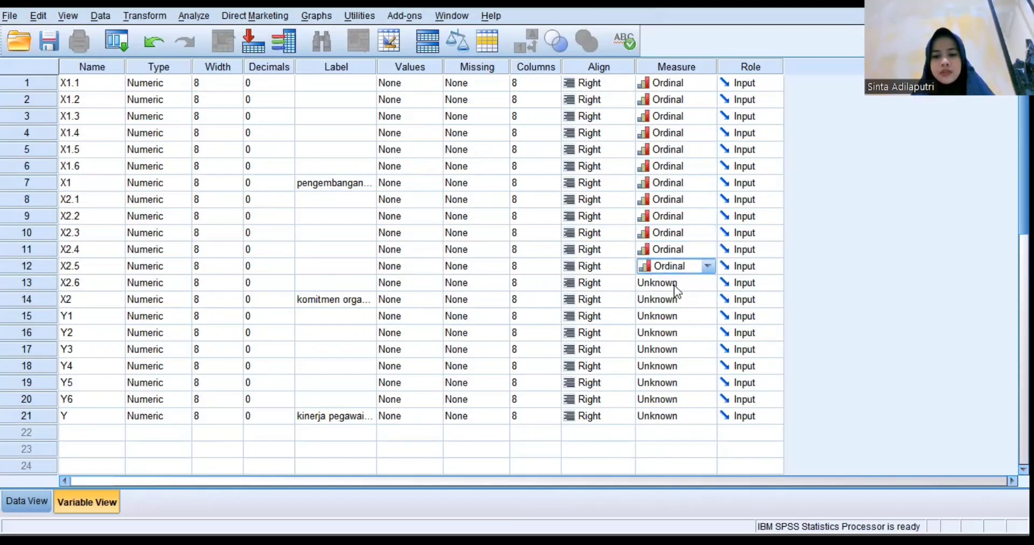
click(674, 285)
click(670, 316)
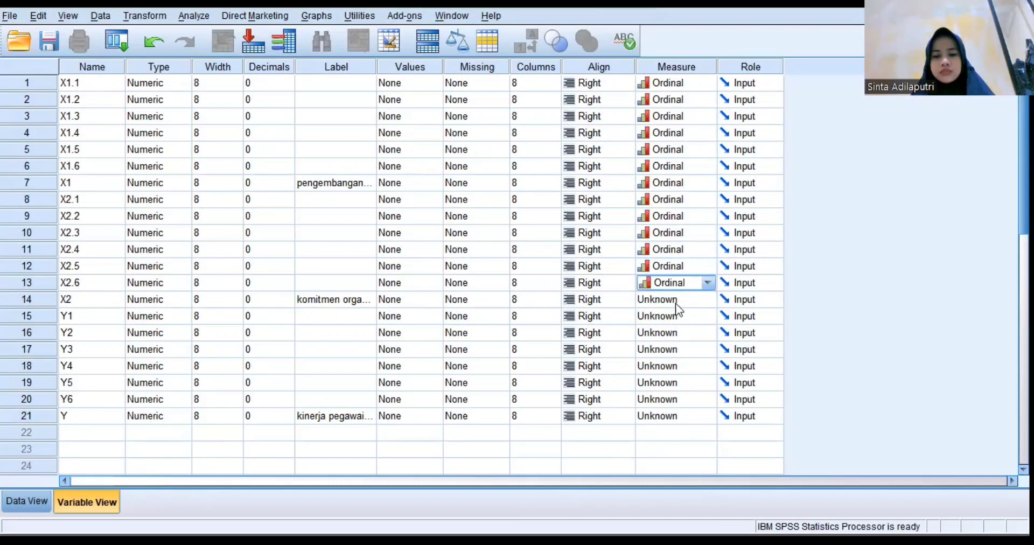
click(673, 299)
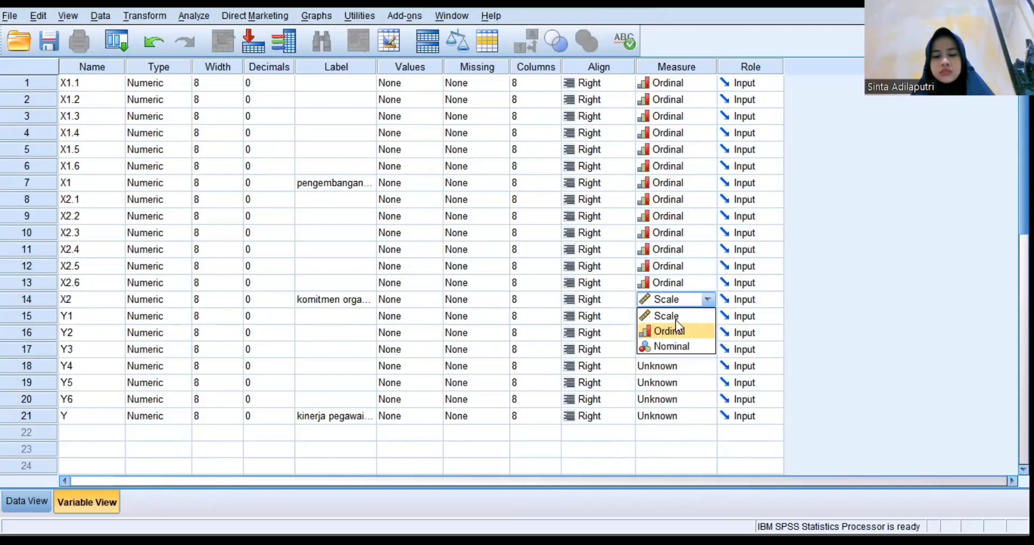
click(677, 327)
Set the measurement level of items Y1, Y2 and Y3 to Ordinal.
click(673, 316)
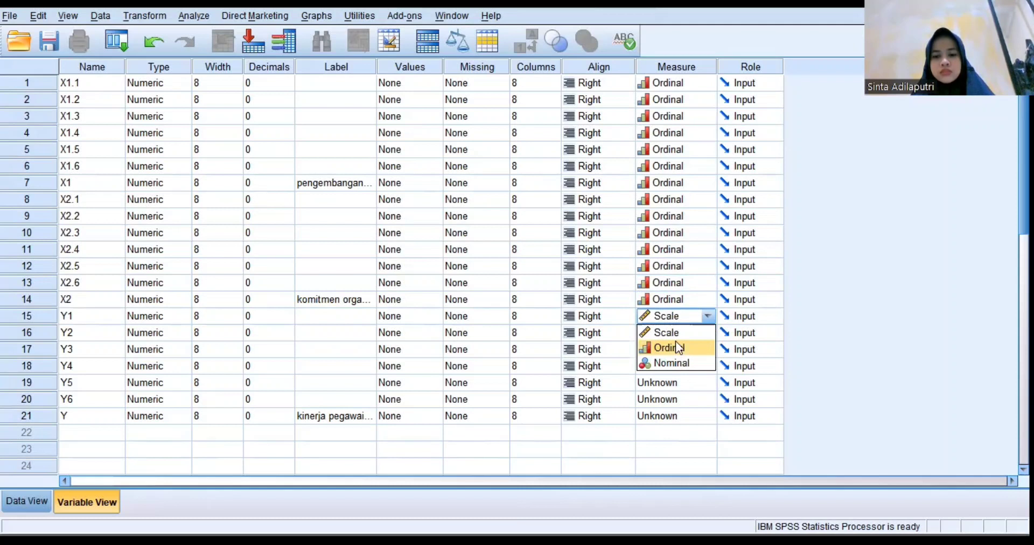
click(675, 347)
click(676, 334)
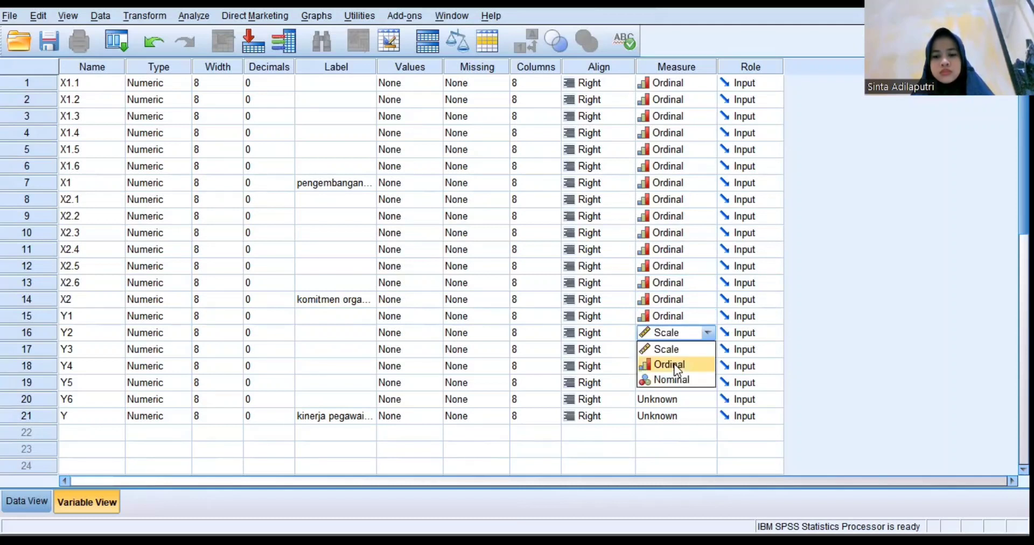
click(673, 365)
click(679, 350)
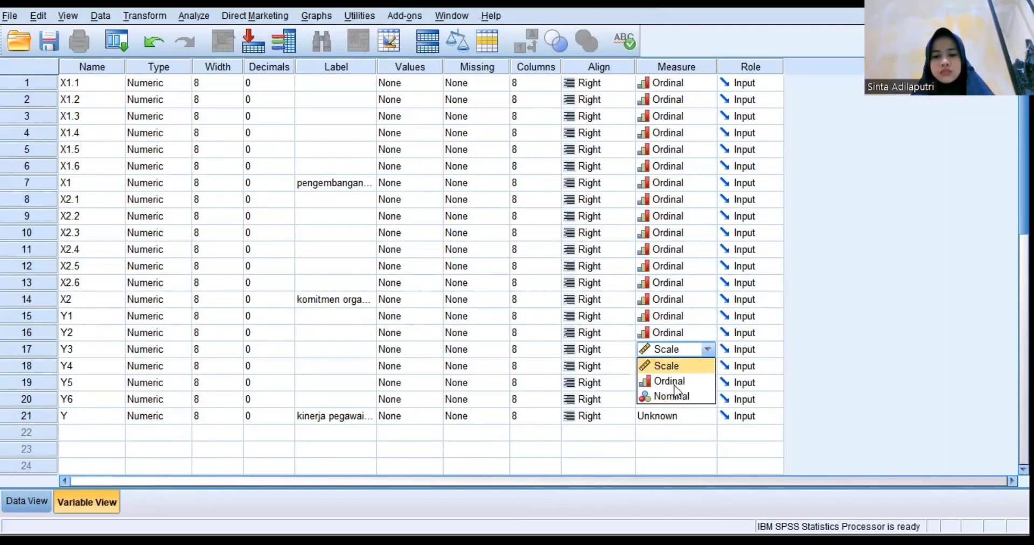
click(677, 381)
Set the measurement level of items Y4, Y5 and Y6 and of the variable Y to Ordinal.
click(680, 367)
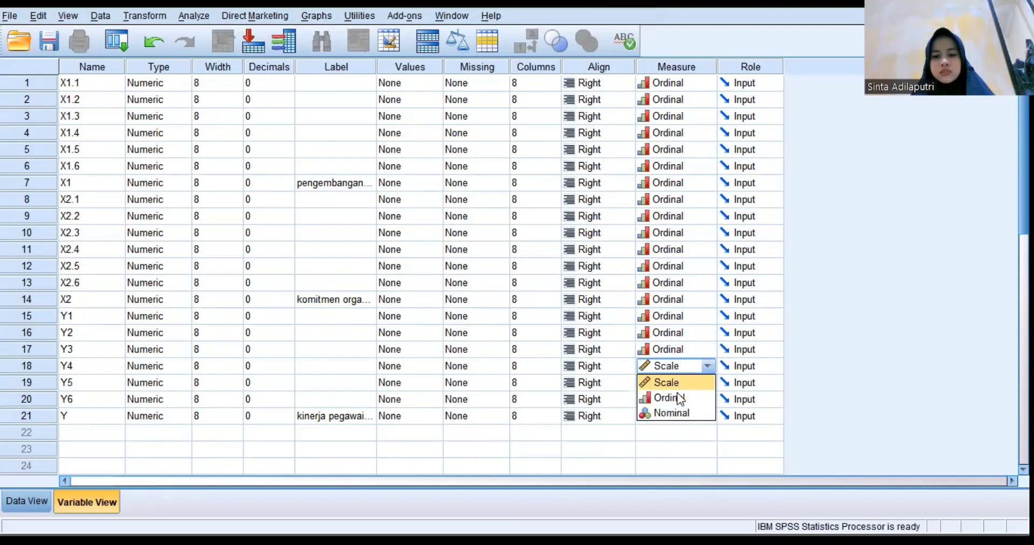
click(680, 383)
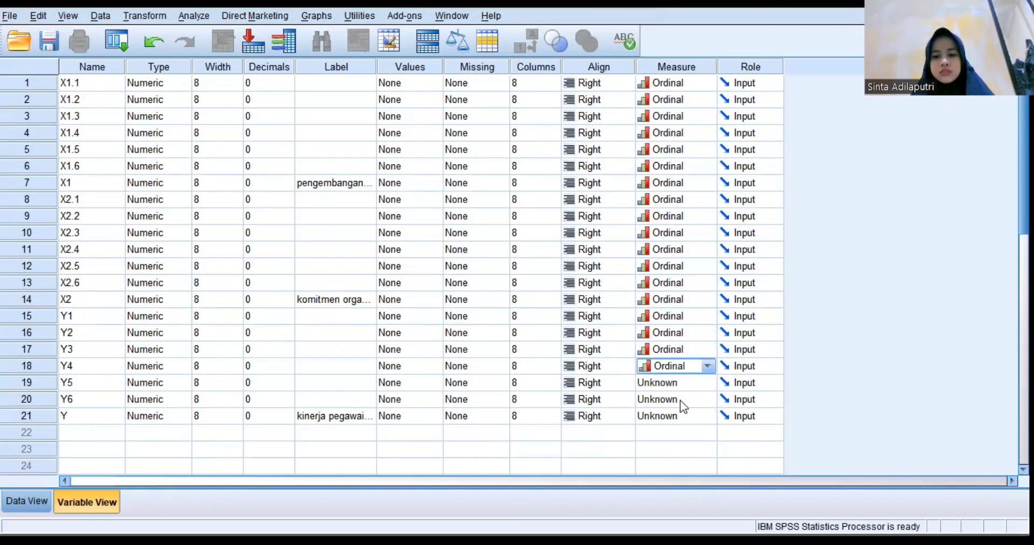
click(680, 384)
click(680, 415)
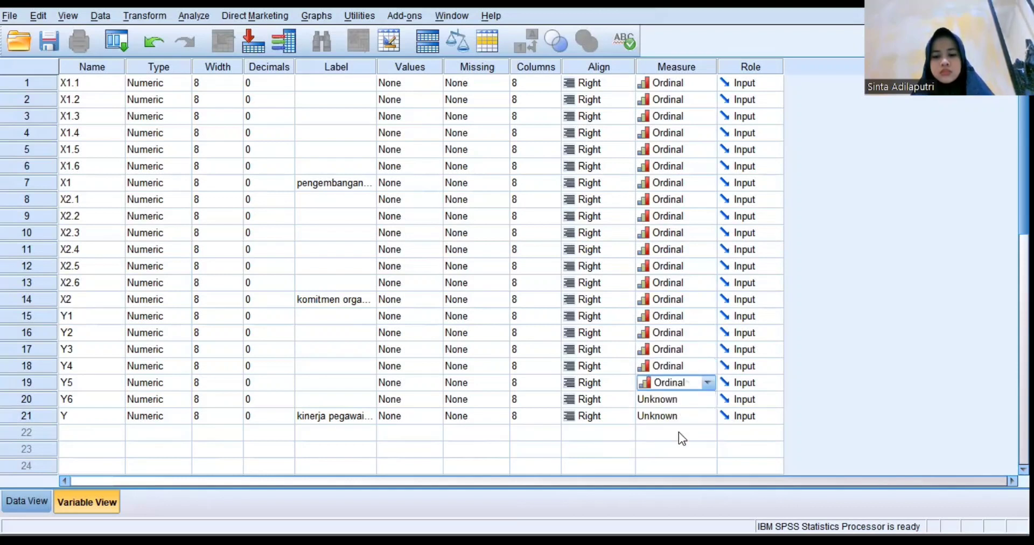
click(680, 400)
click(683, 432)
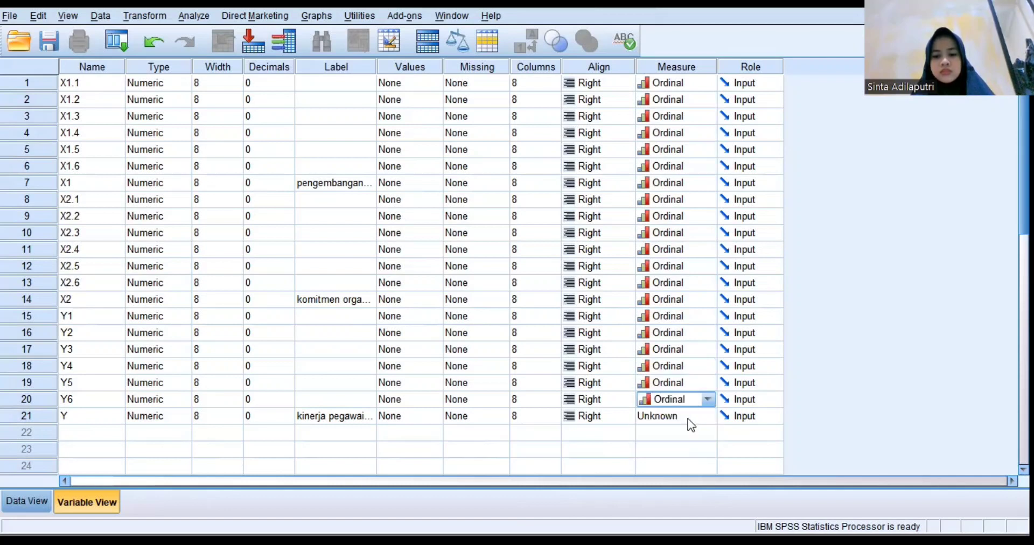
click(688, 420)
click(684, 444)
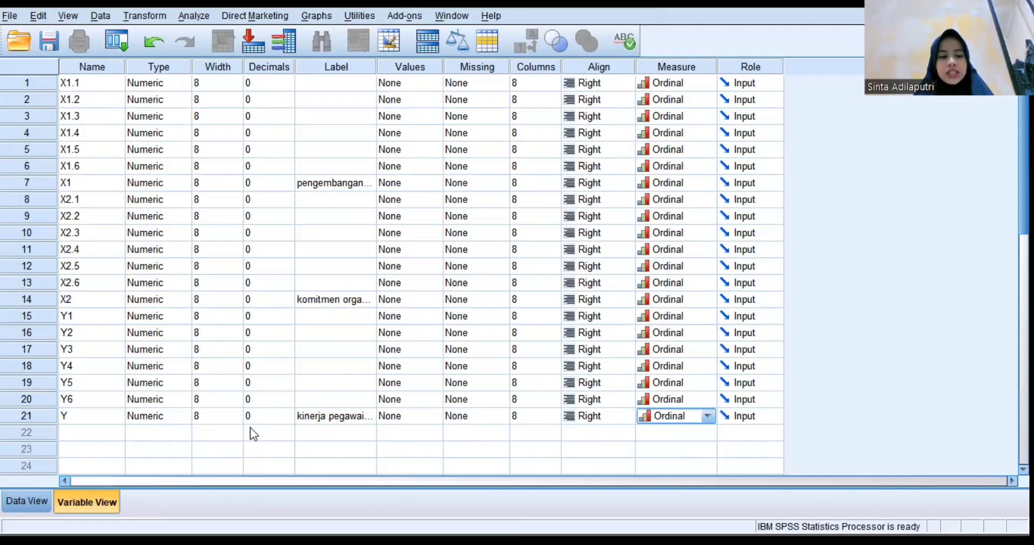
Paste the questionnaire responses copied from B4:V81 of the UAS PAKET B sheet into the data grid, starting at case 1 of X1.1.
click(32, 499)
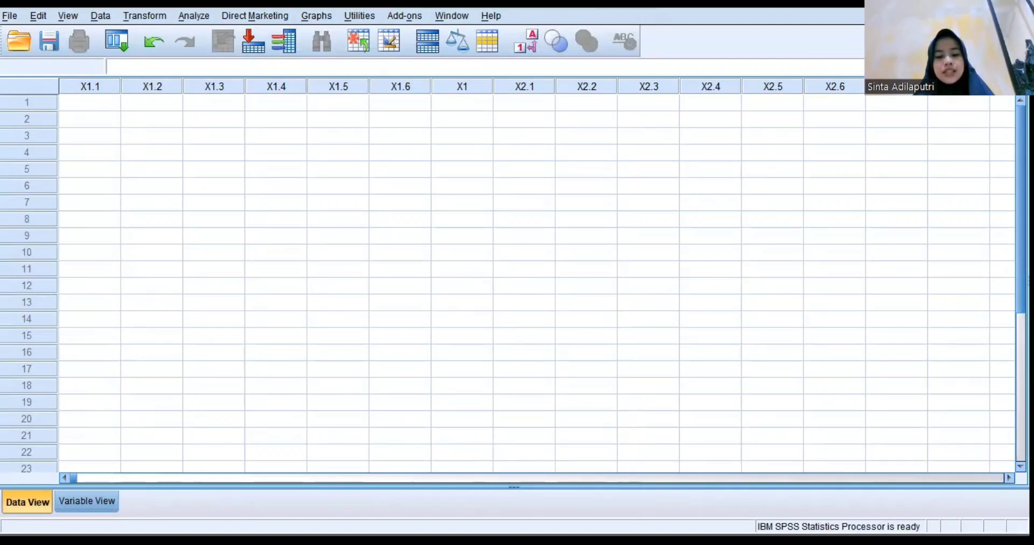
click(564, 505)
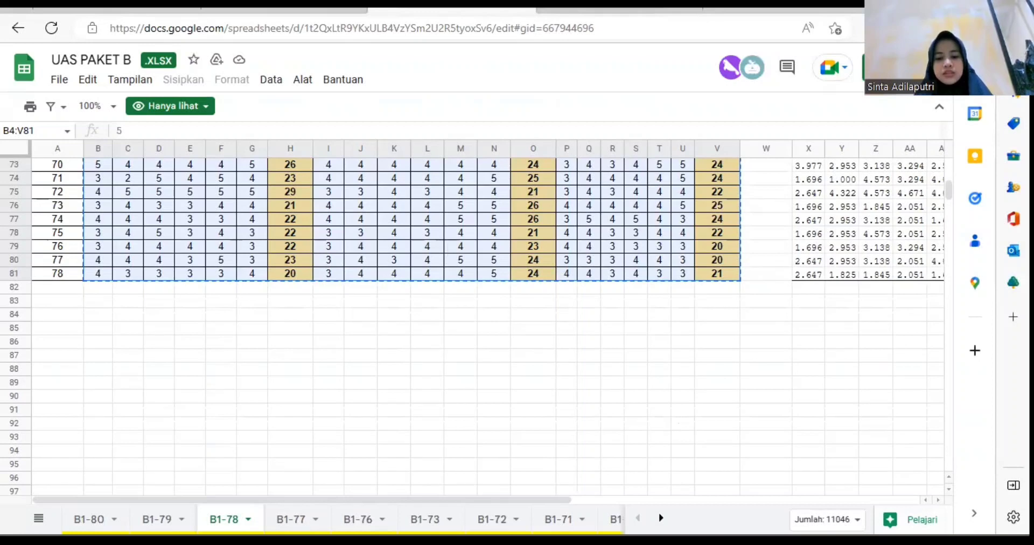
click(681, 494)
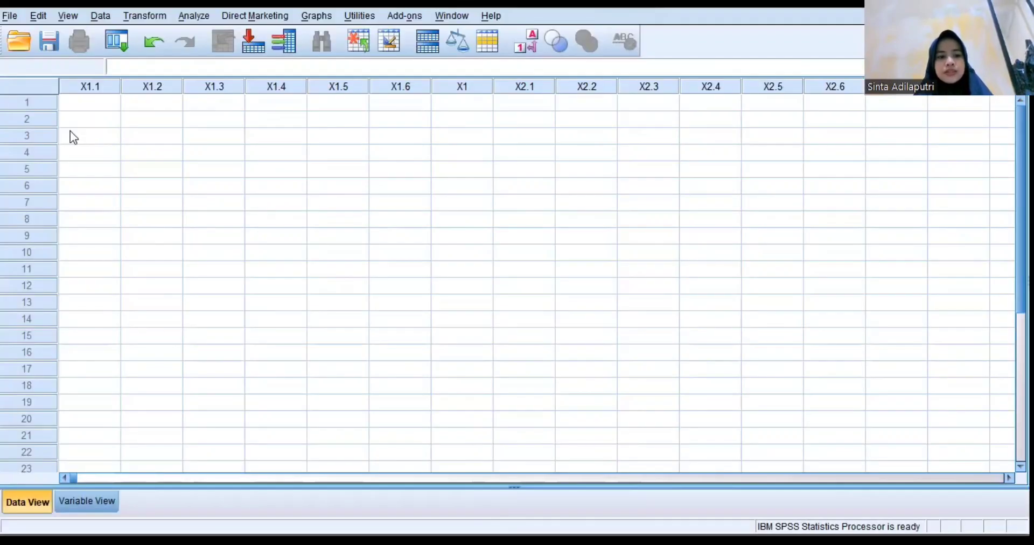
right_click(81, 104)
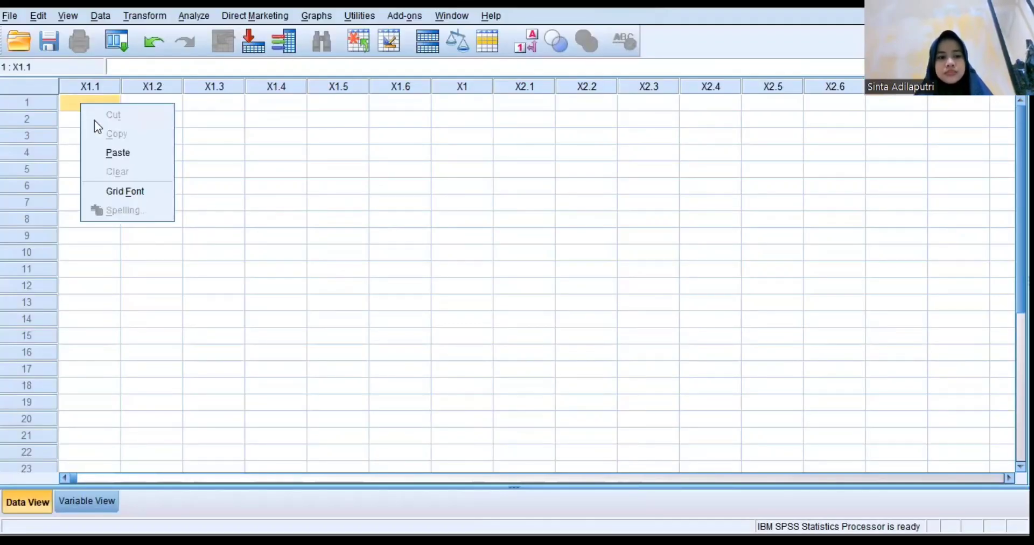
click(115, 154)
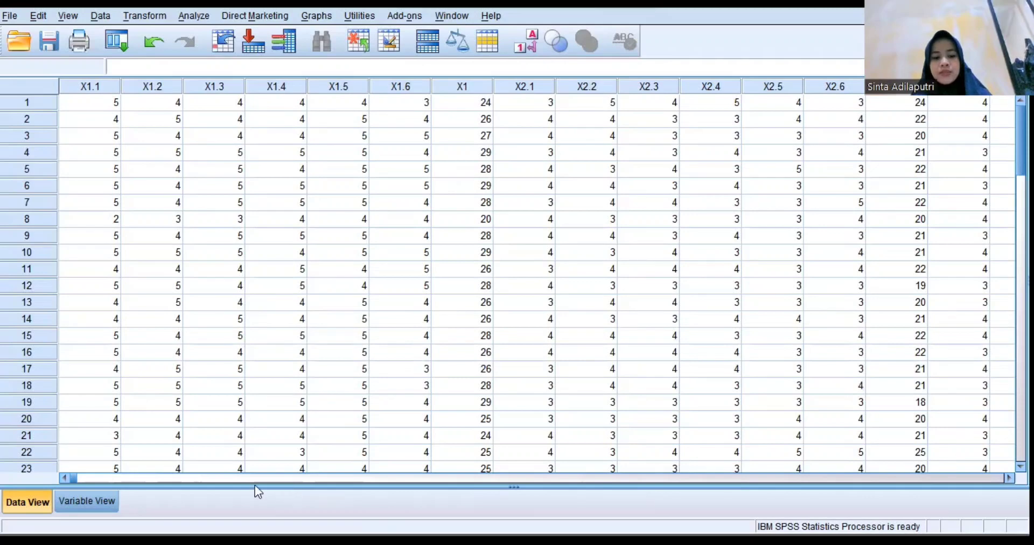
Show the variable definitions, switch to the spreadsheet with the prepared values and copy the column of 3s in cells E1:E21.
click(98, 507)
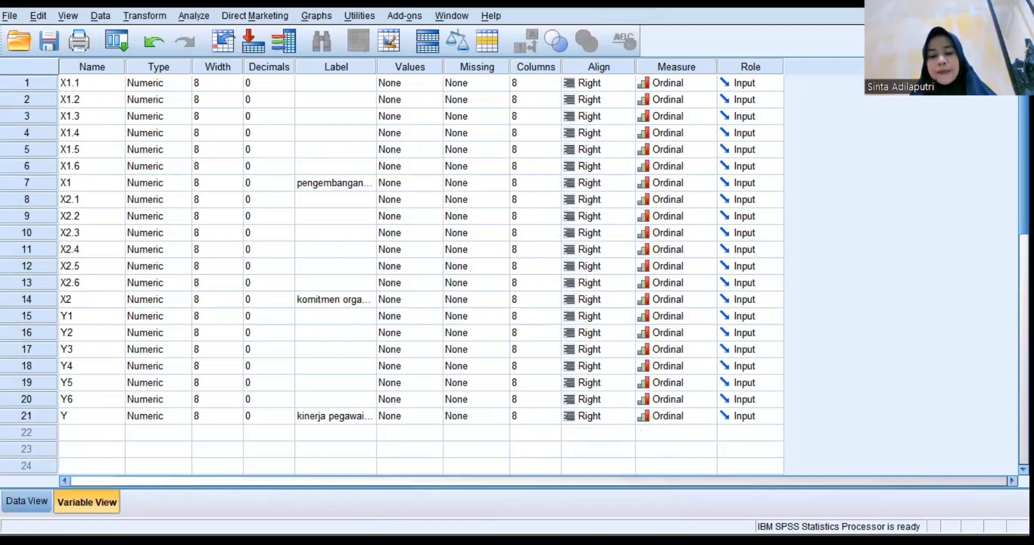
mouse_move(834, 480)
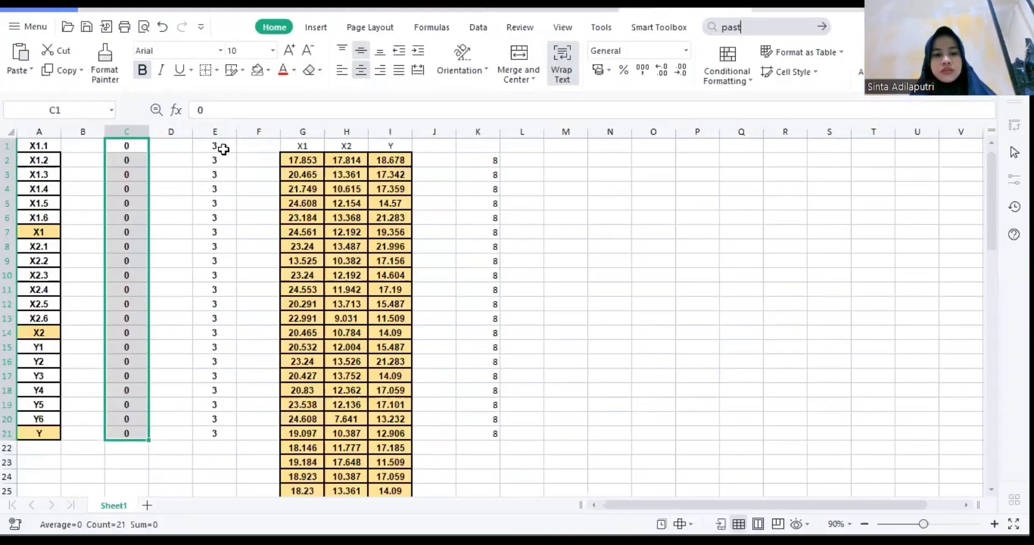
drag(214, 145, 214, 429)
key(ctrl+c)
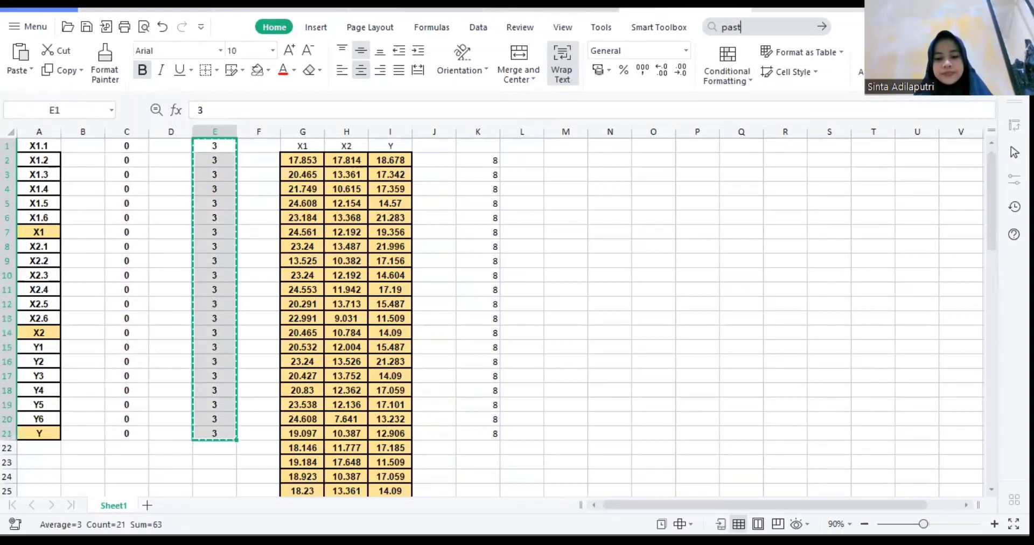
Switch back to SPSS and paste the copied 3s as the Columns width of all variables from X1.1 to Y.
mouse_move(687, 539)
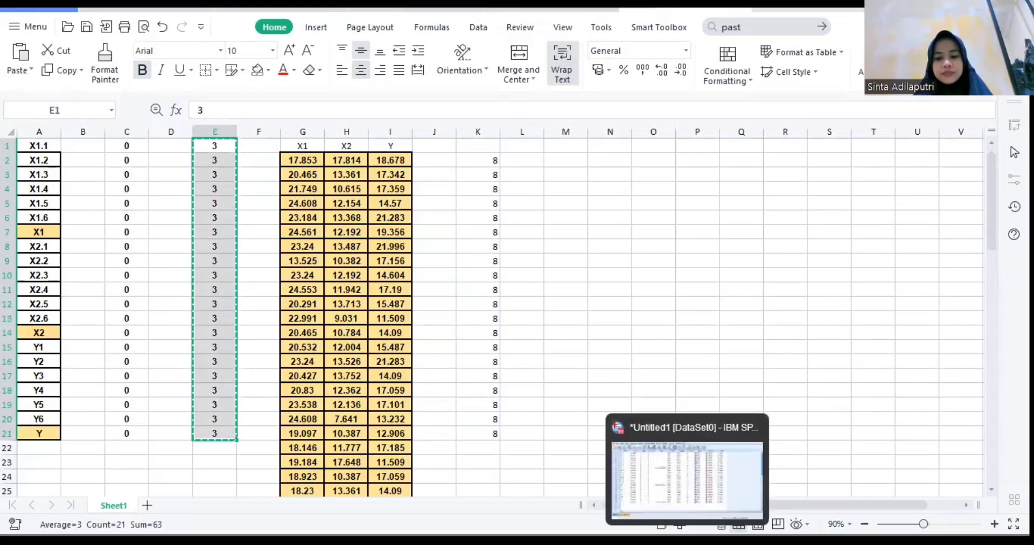
click(680, 479)
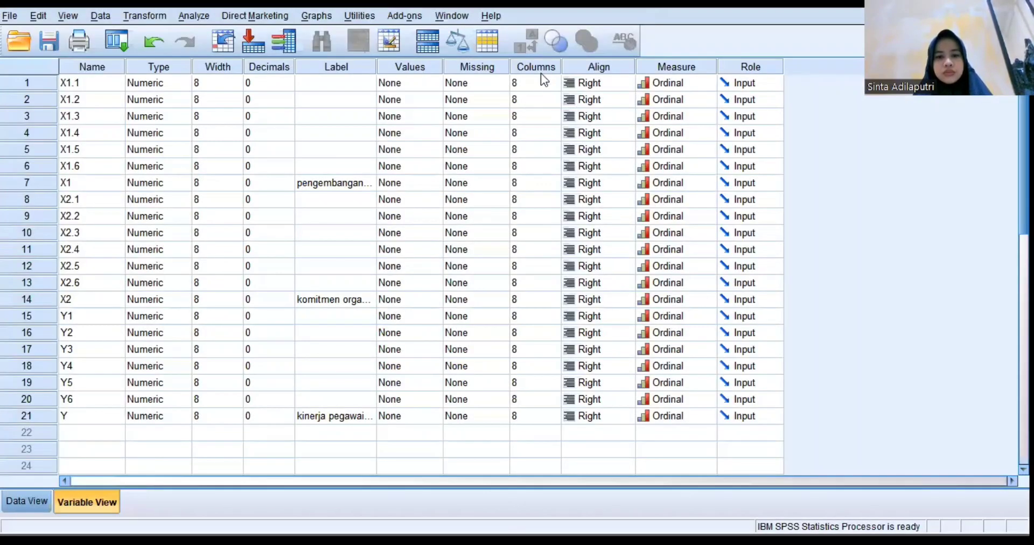
right_click(540, 79)
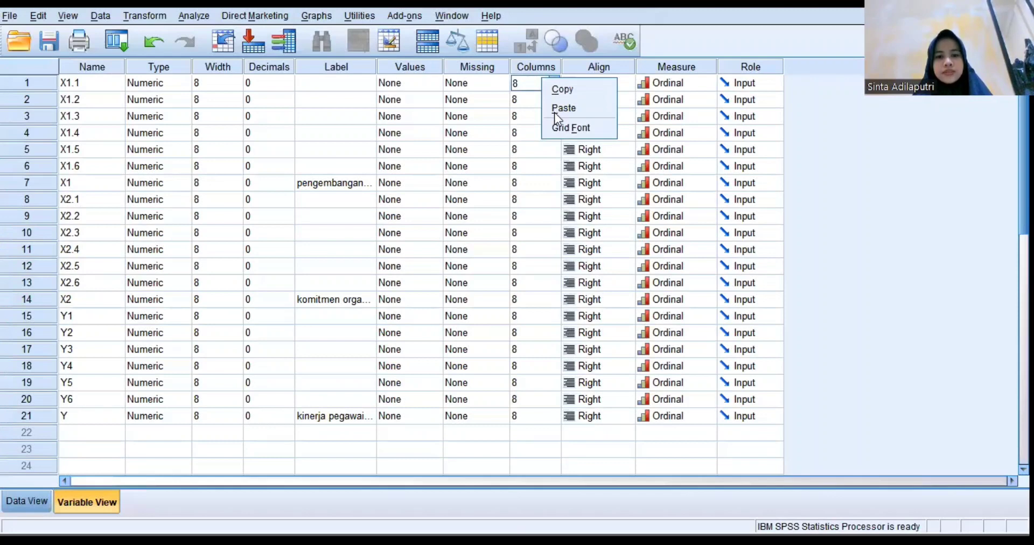
click(554, 111)
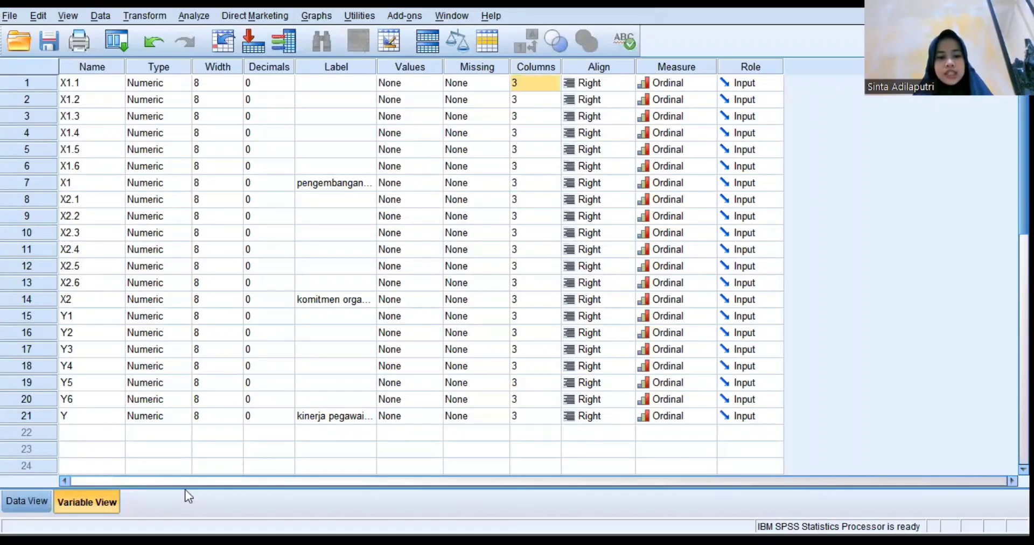
Return to the data grid, start saving the dataset and create a folder named "UAS STATISTIK B 2" in Documents.
click(41, 501)
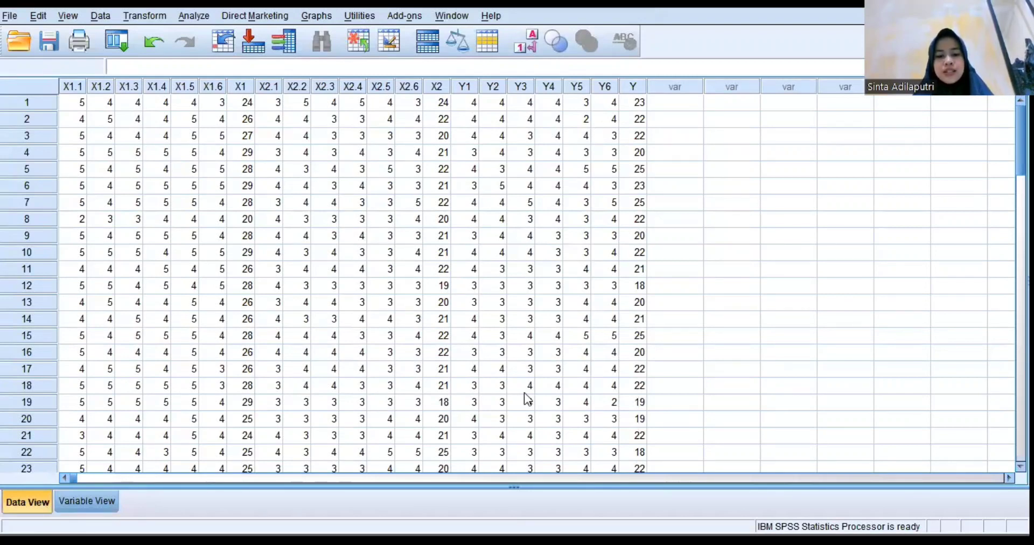
drag(1007, 161, 972, 140)
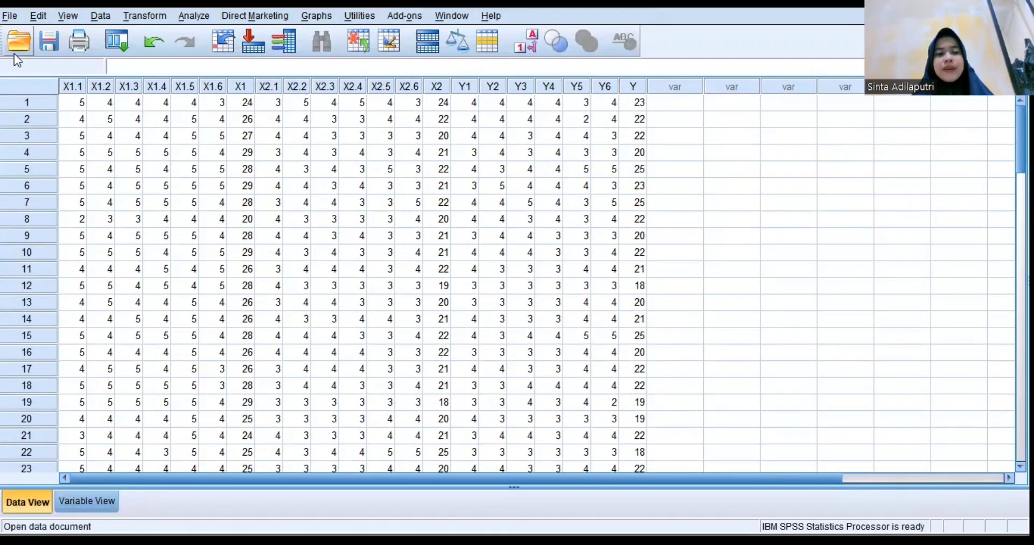
click(8, 16)
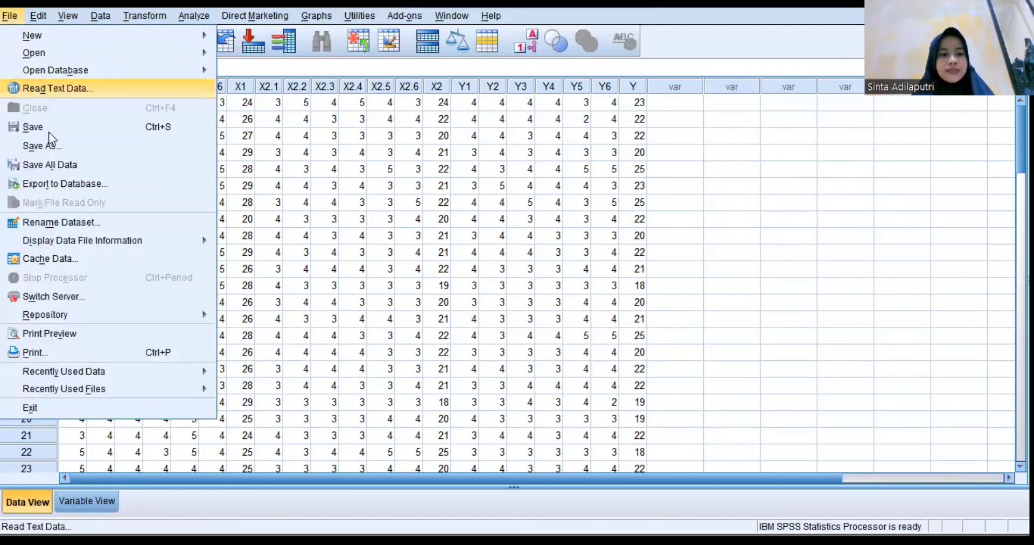
click(86, 132)
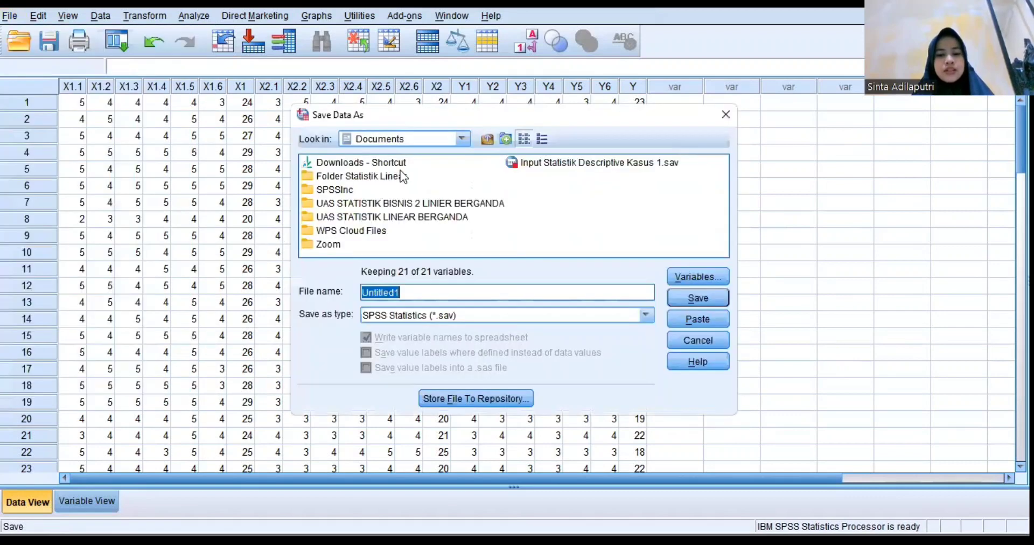
click(506, 140)
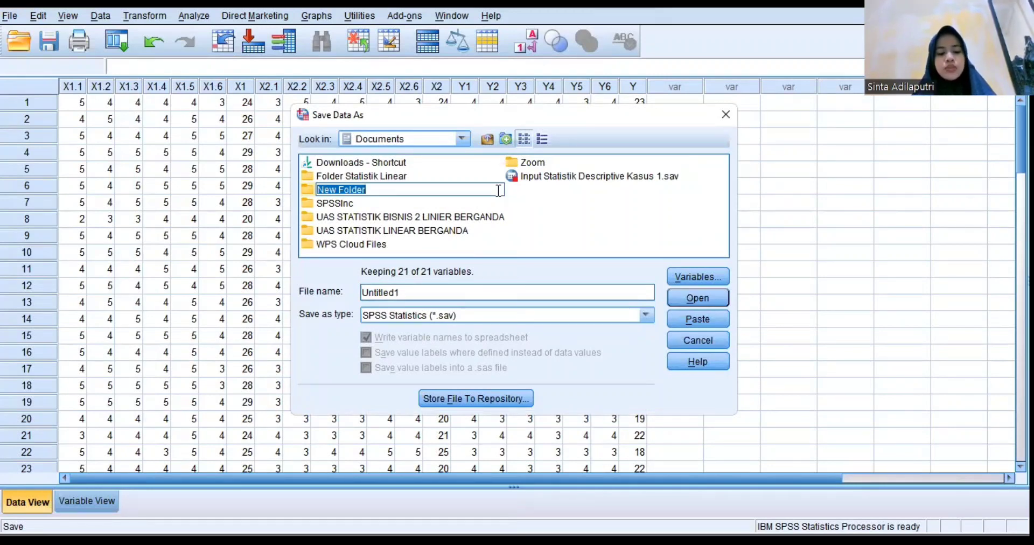
text(UAS)
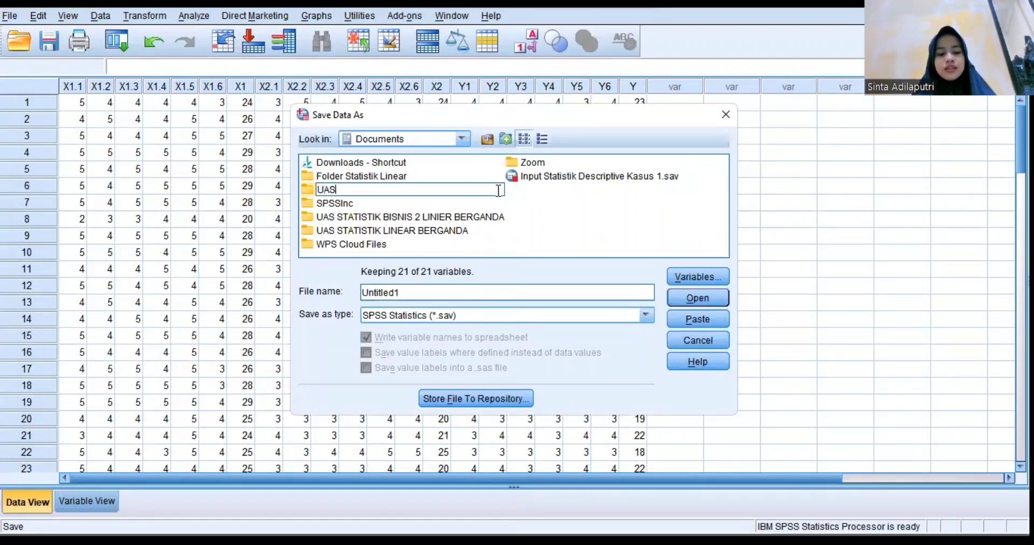
text( ST)
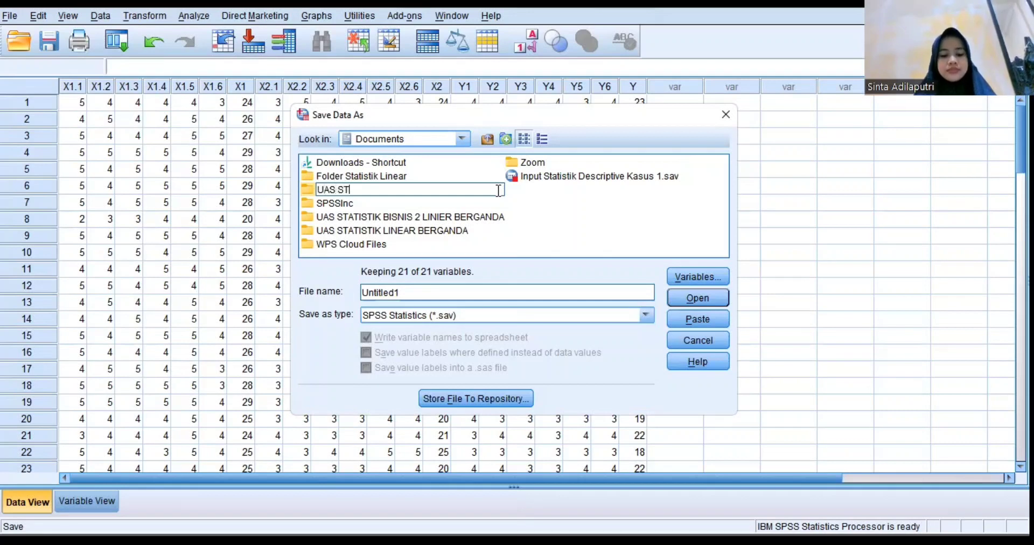
text(ATISTIK)
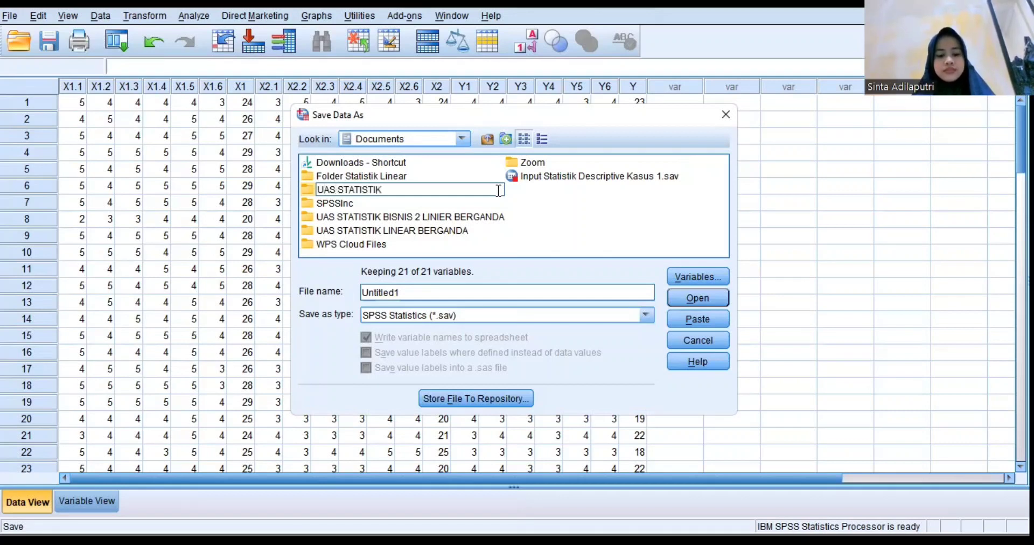
text( B)
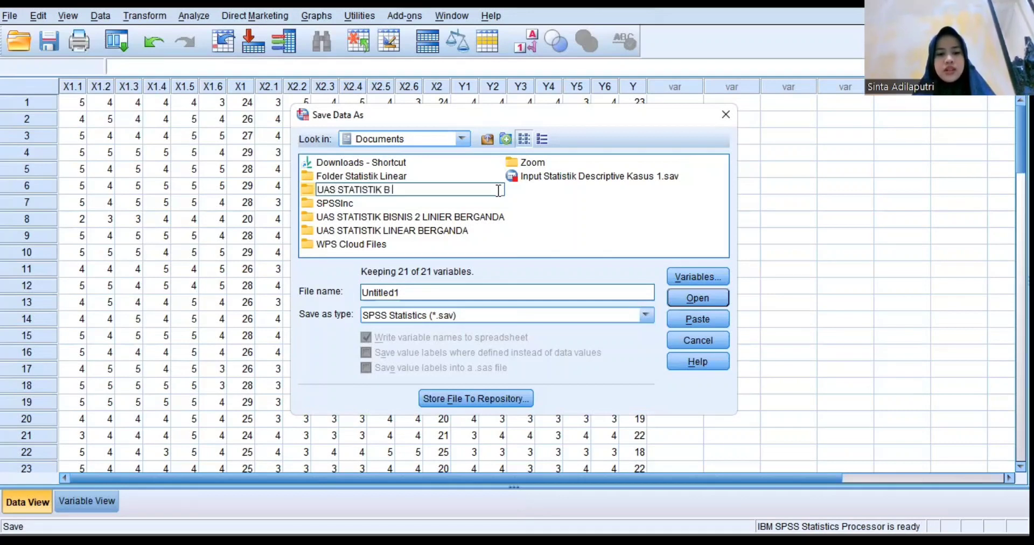
text( 2)
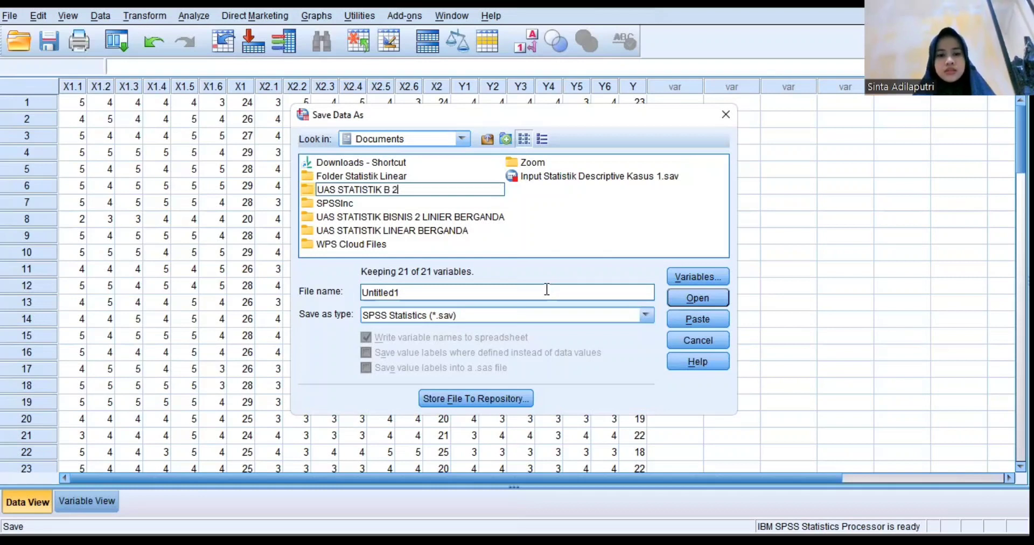
click(473, 198)
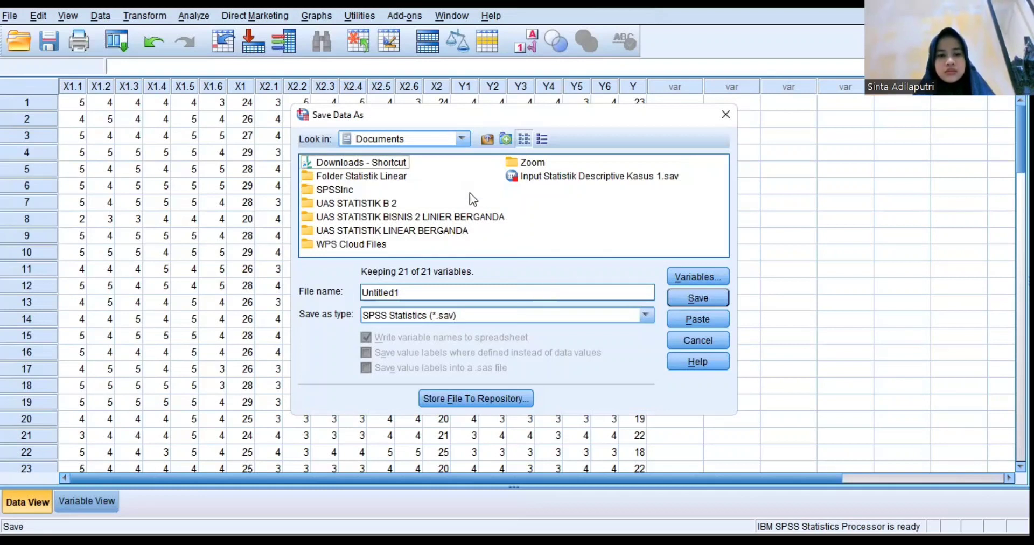
Open the UAS STATISTIK B 2 folder as the save location and name the file "Input Deskriptif kasus 1".
click(386, 204)
double_click(386, 204)
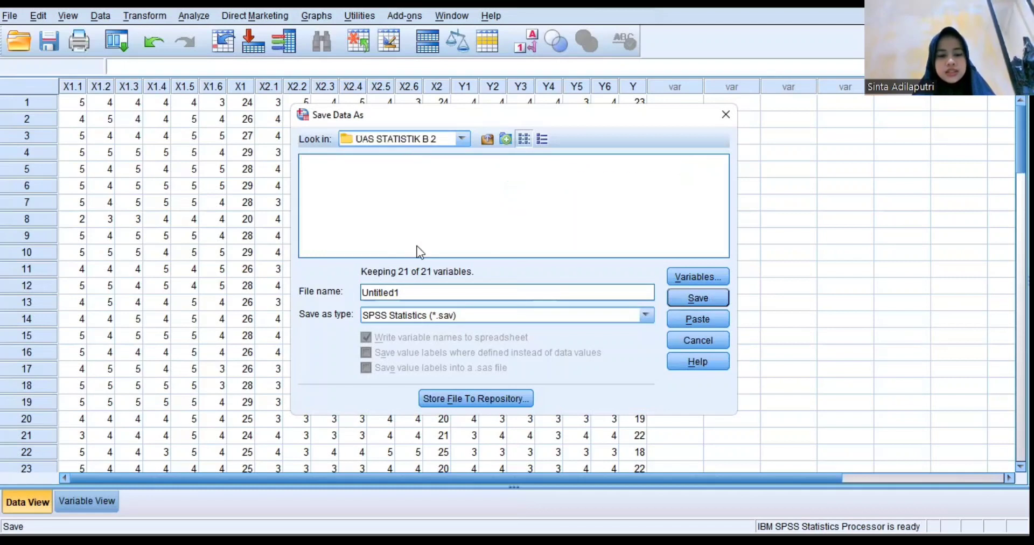
click(444, 298)
key(BackSpace)
key(BackSpace)
key(BackSpace)
key(BackSpace)
key(BackSpace)
key(BackSpace)
key(BackSpace)
key(BackSpace)
key(BackSpace)
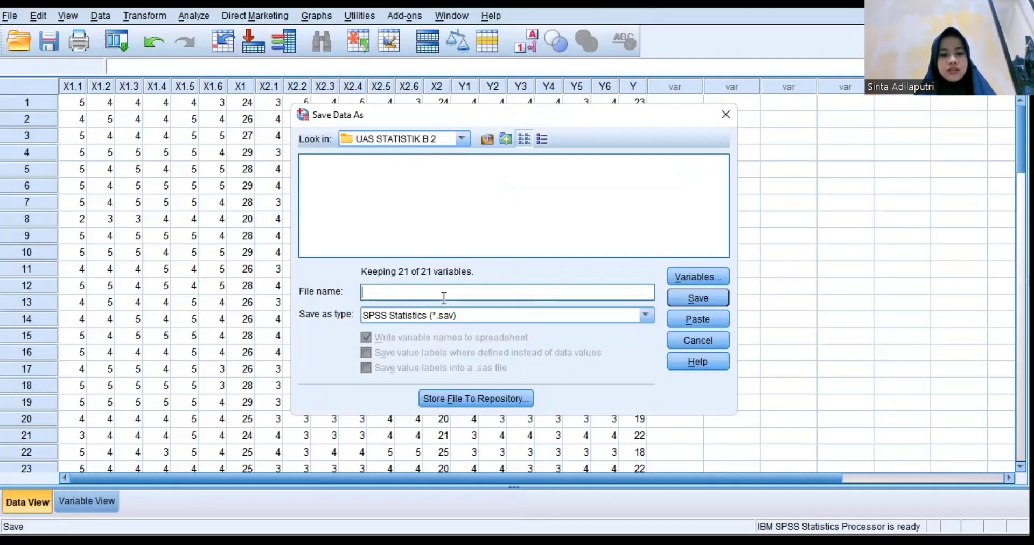
text(IN)
key(BackSpace)
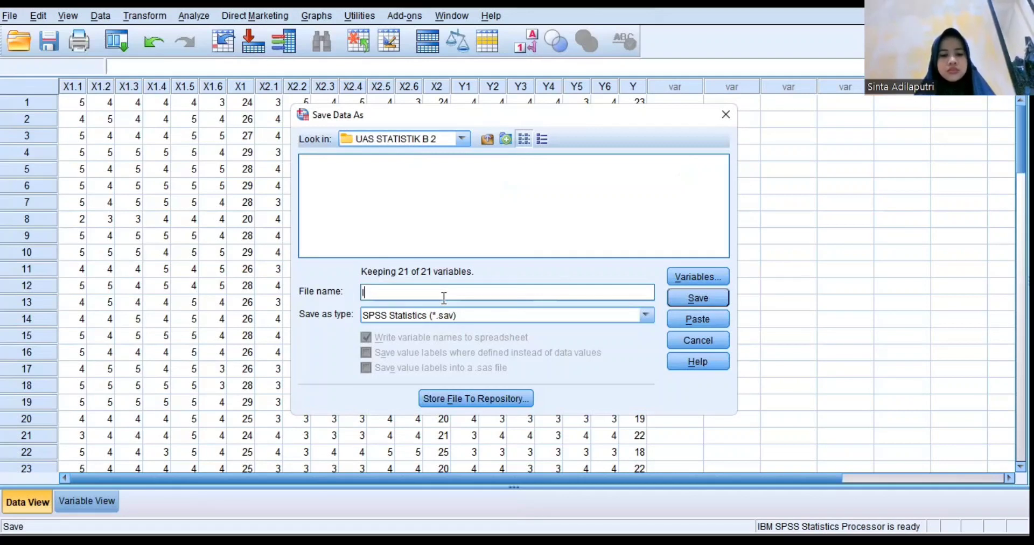
text(npu)
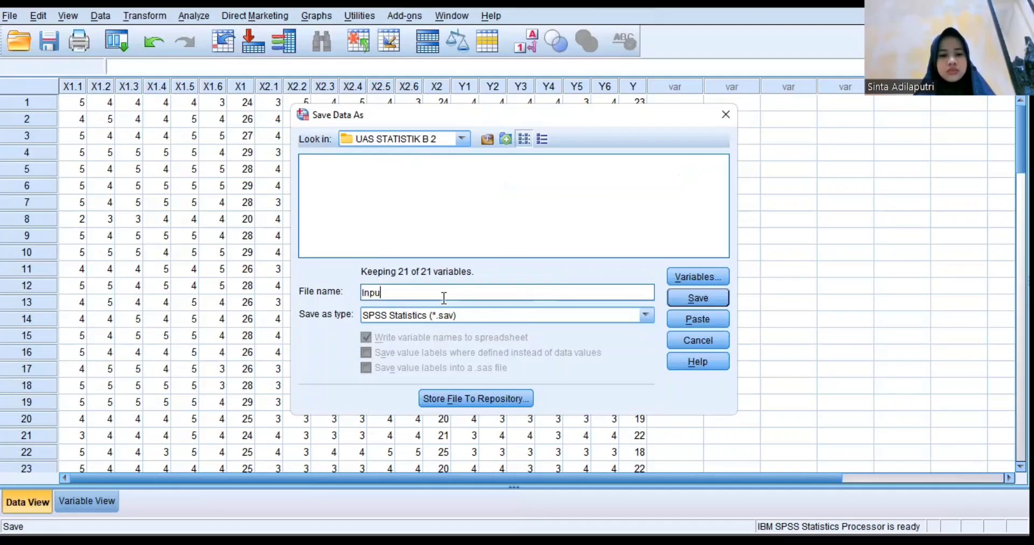
text(t )
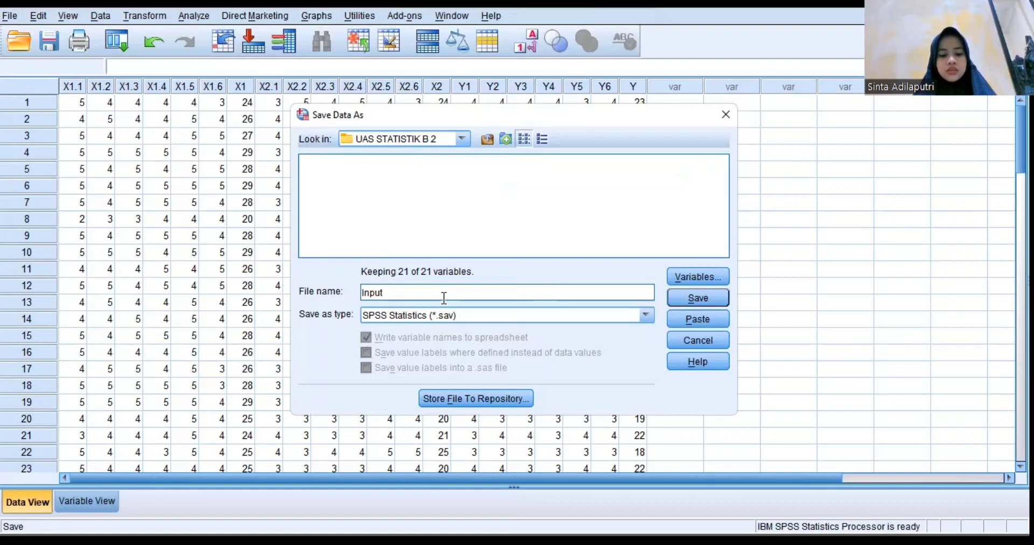
text(De)
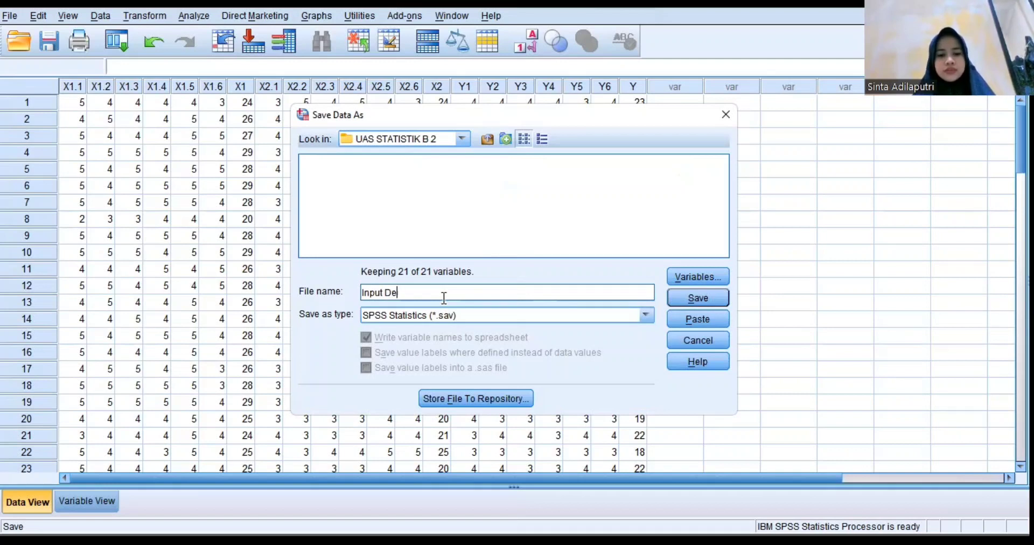
text(skr)
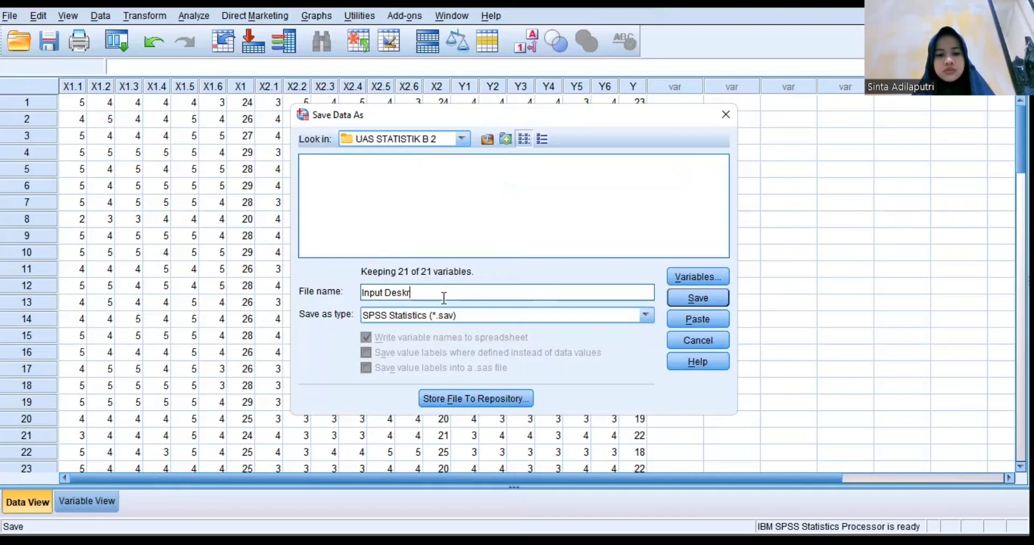
text(ip)
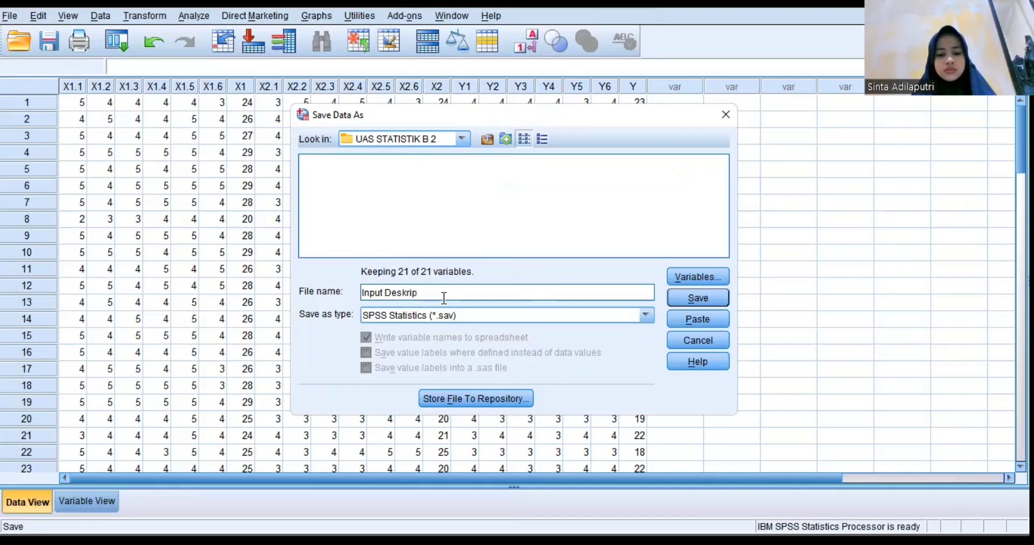
text(tiv)
key(BackSpace)
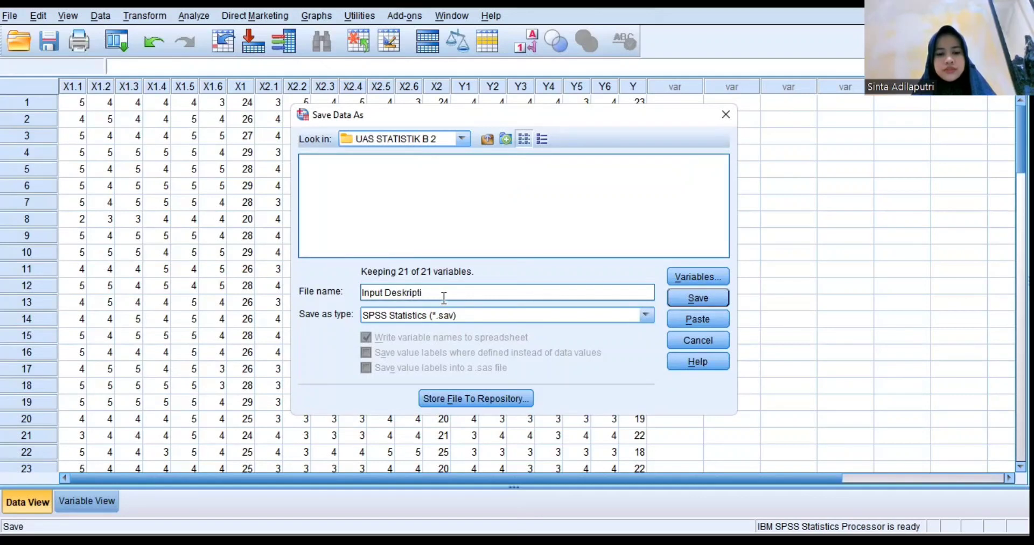
text(f kasus 1)
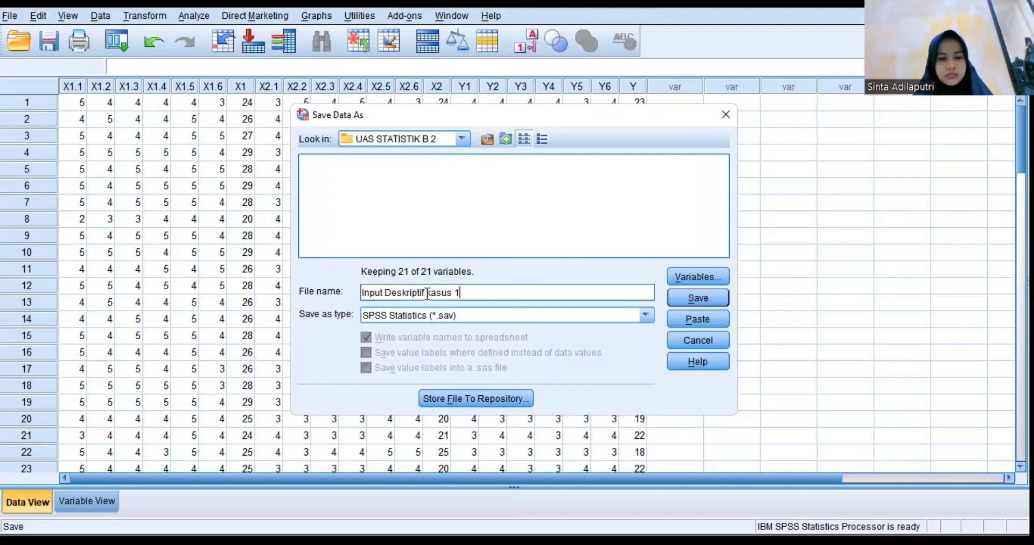
Insert the word "Statistik" before "Deskriptif" so the name reads "Input Statistik Deskriptif kasus 1", and save the dataset.
click(383, 293)
text(S)
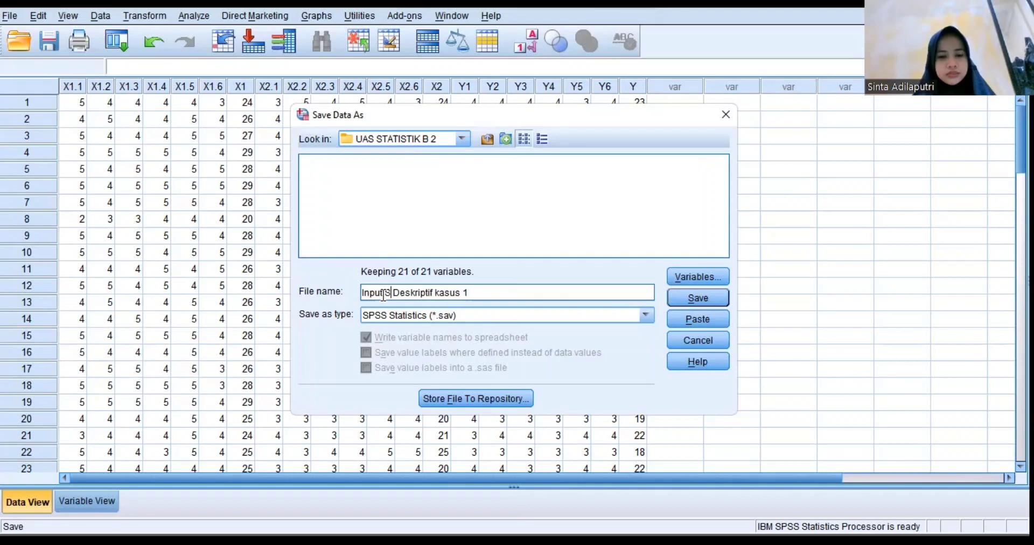
text(tat)
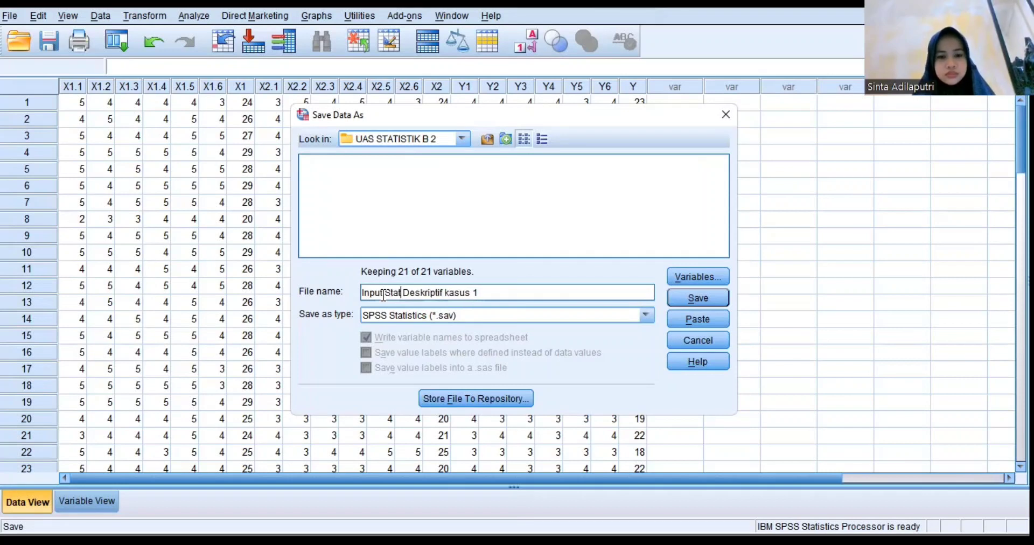
text(istis)
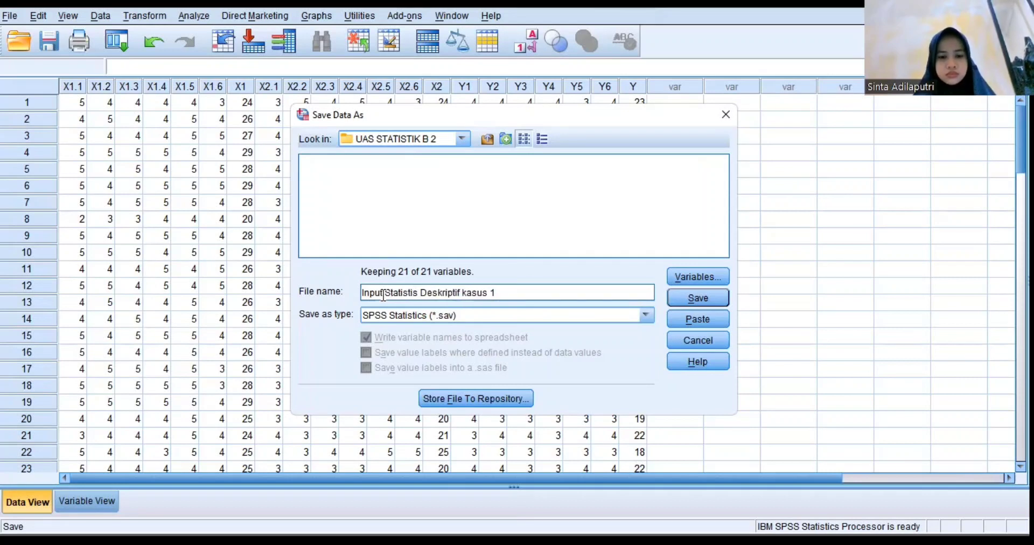
key(BackSpace)
text(k)
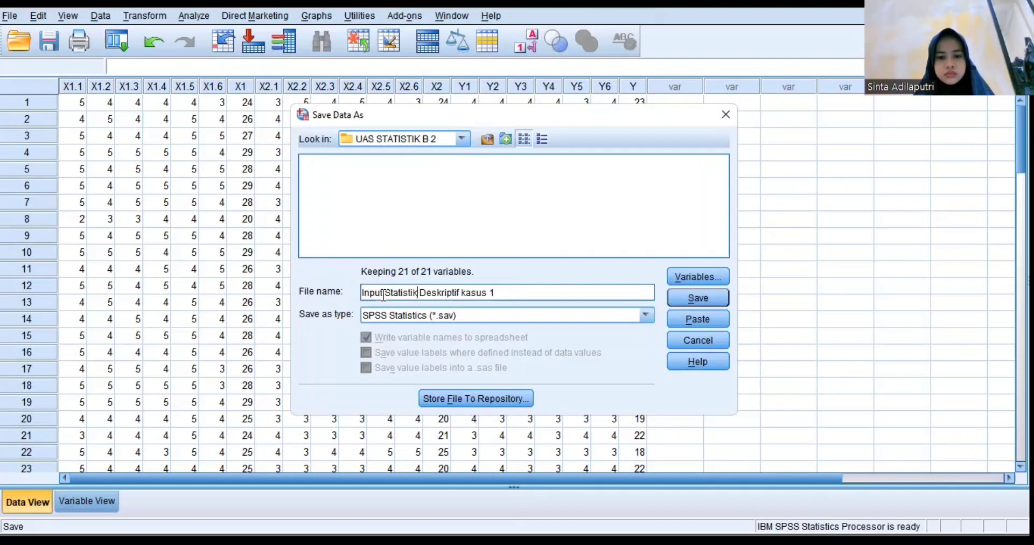
click(691, 297)
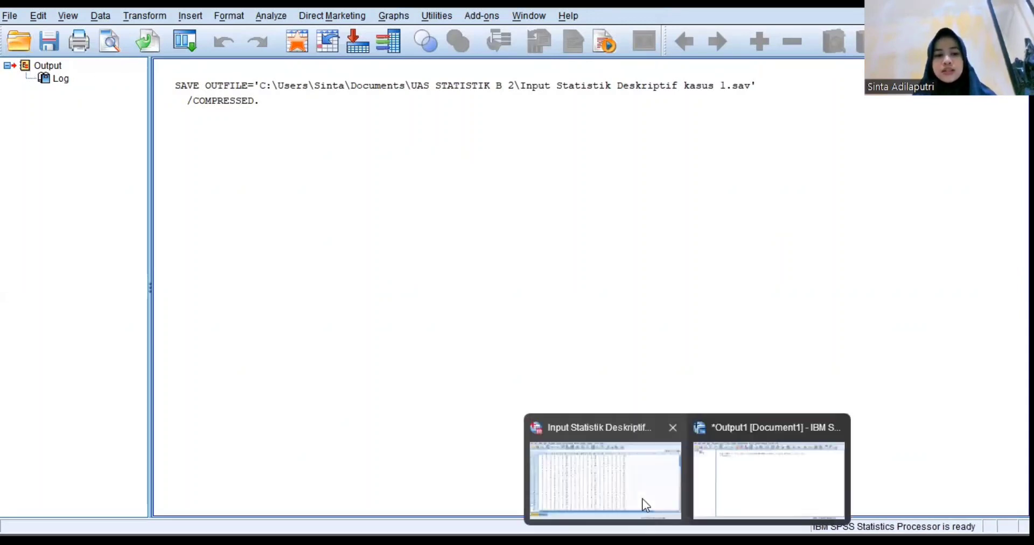
Return to the dataset window, start a Frequencies analysis and add the items X1.1 through X1.6 as its variables.
click(646, 505)
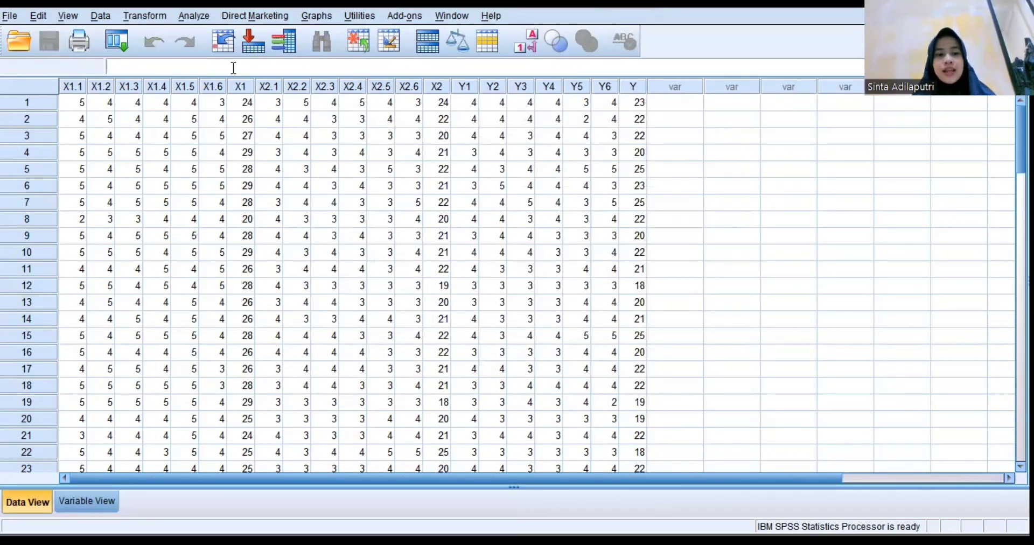
click(192, 19)
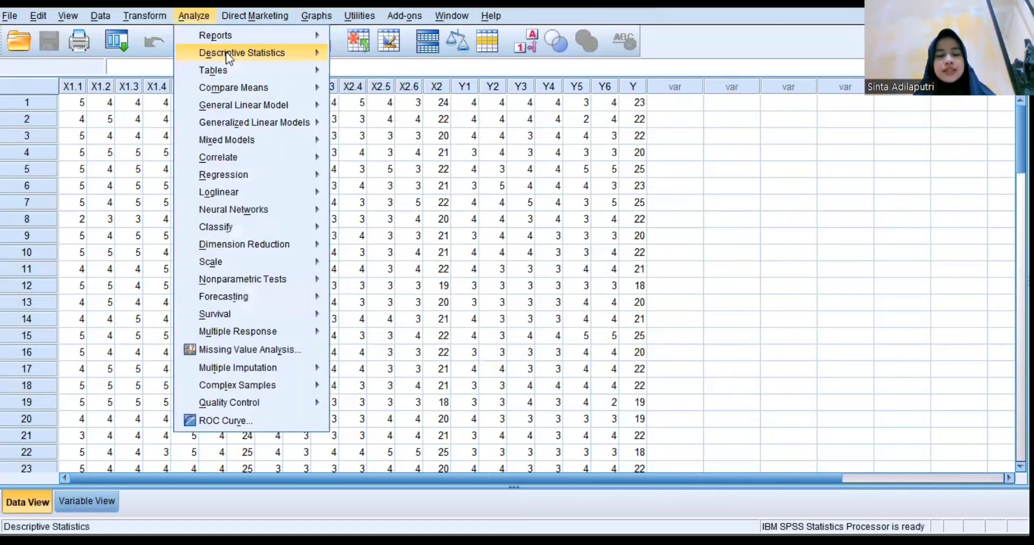
mouse_move(289, 50)
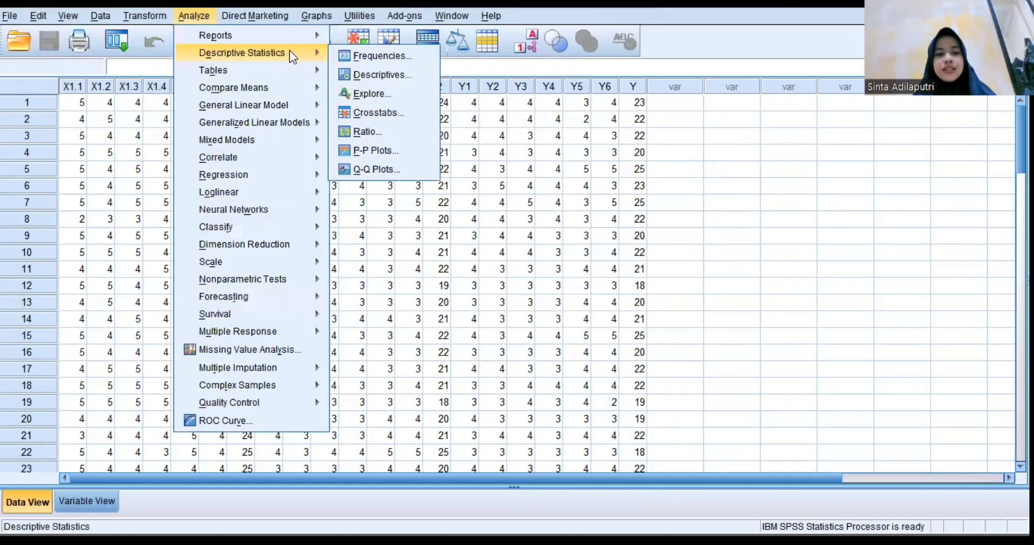
click(356, 56)
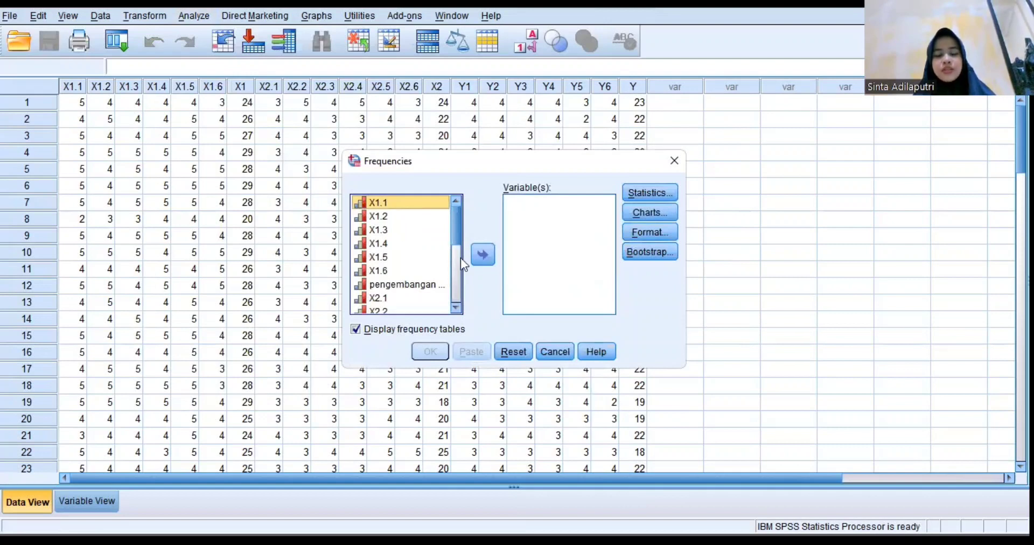
click(483, 255)
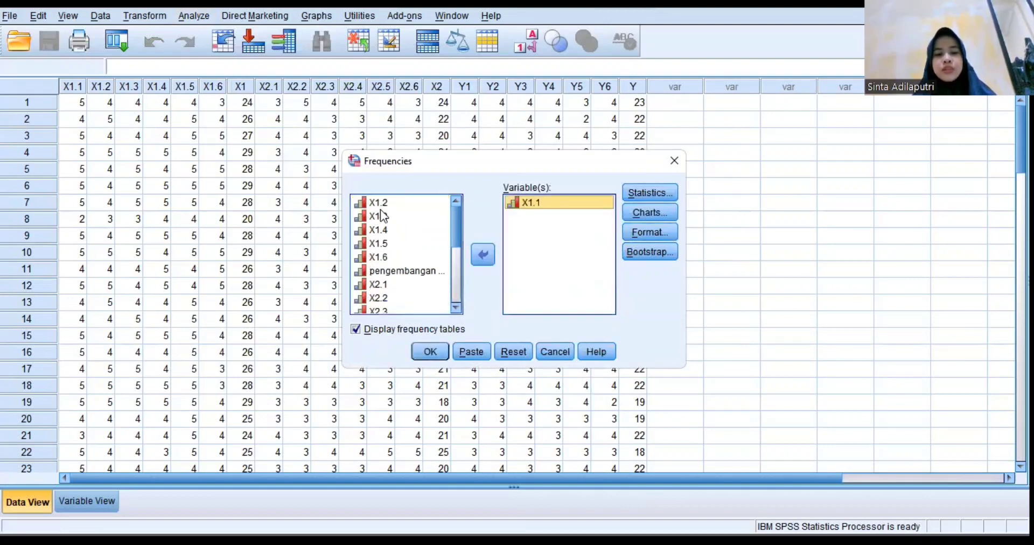
click(405, 200)
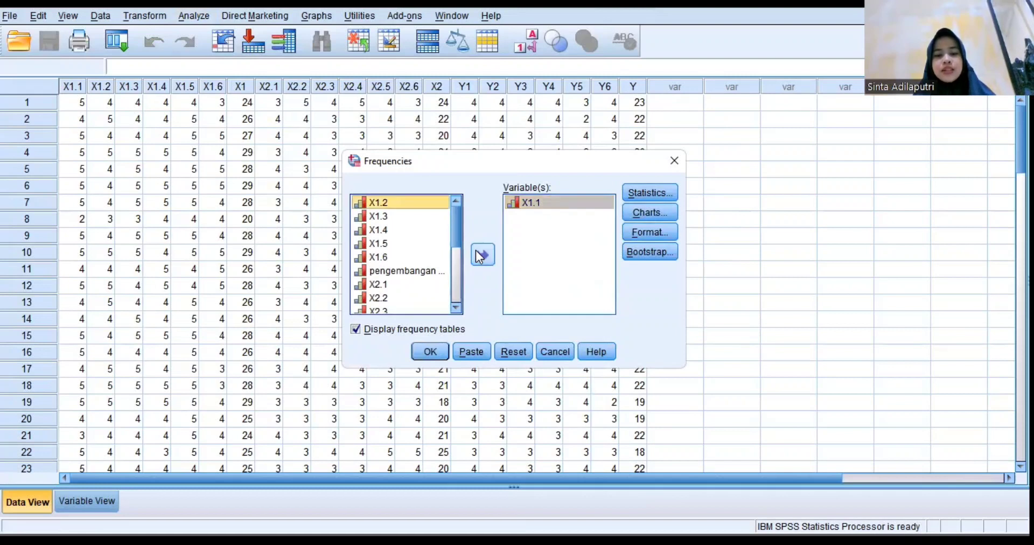
double_click(404, 200)
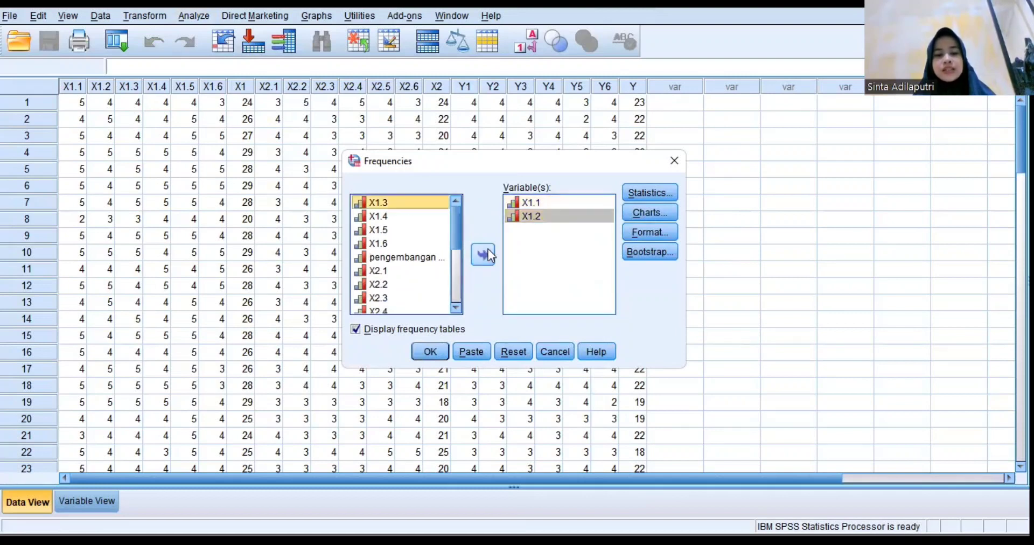
double_click(422, 201)
click(423, 203)
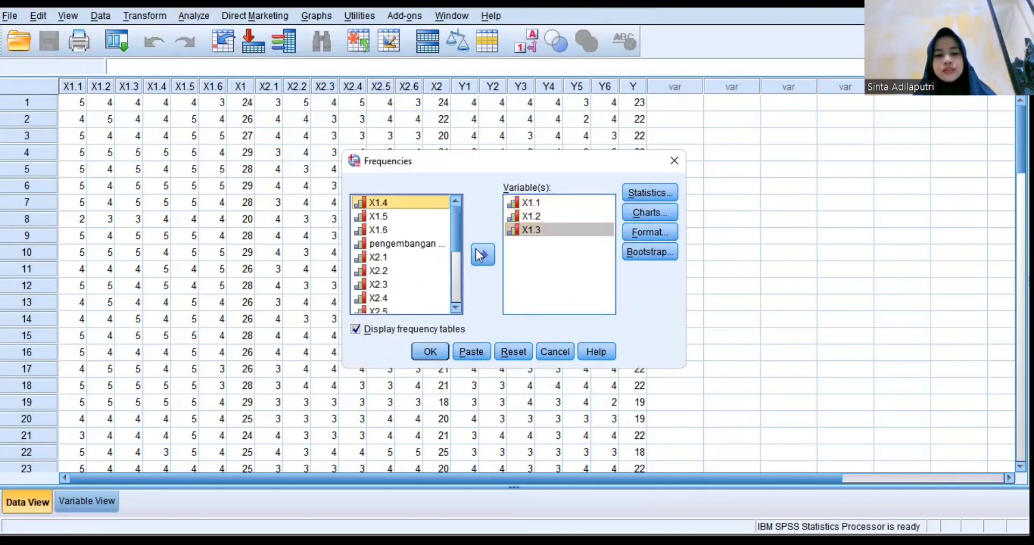
double_click(415, 202)
drag(423, 205, 477, 253)
click(477, 254)
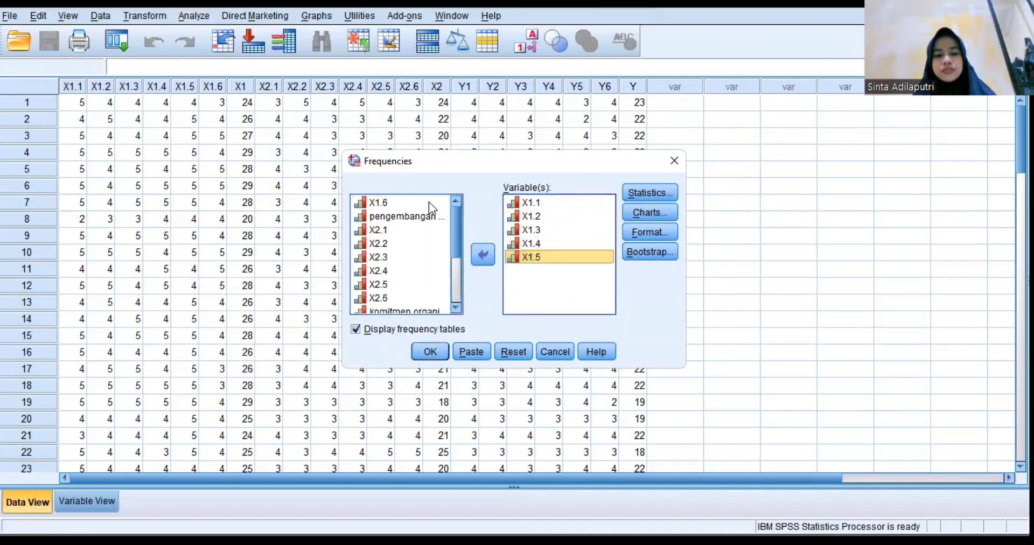
click(428, 203)
click(490, 255)
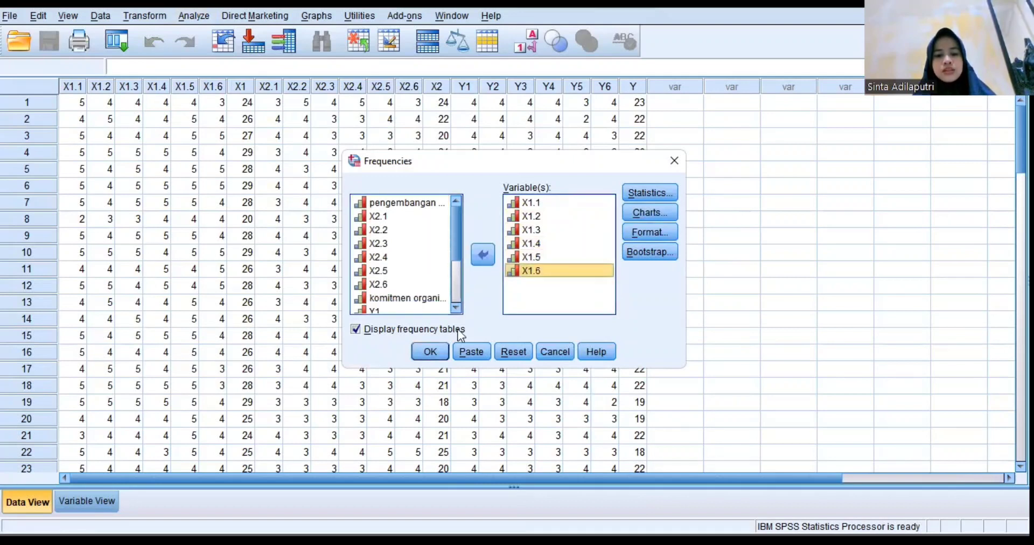
Run the Frequencies analysis and review the resulting frequency tables down to the X1.6 table.
click(429, 354)
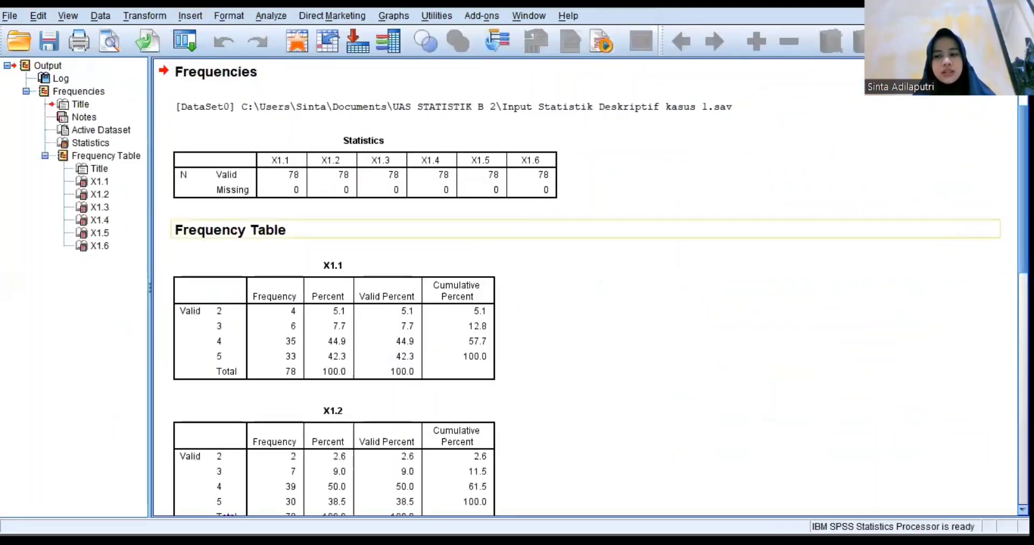
scroll(587, 286, down, 5)
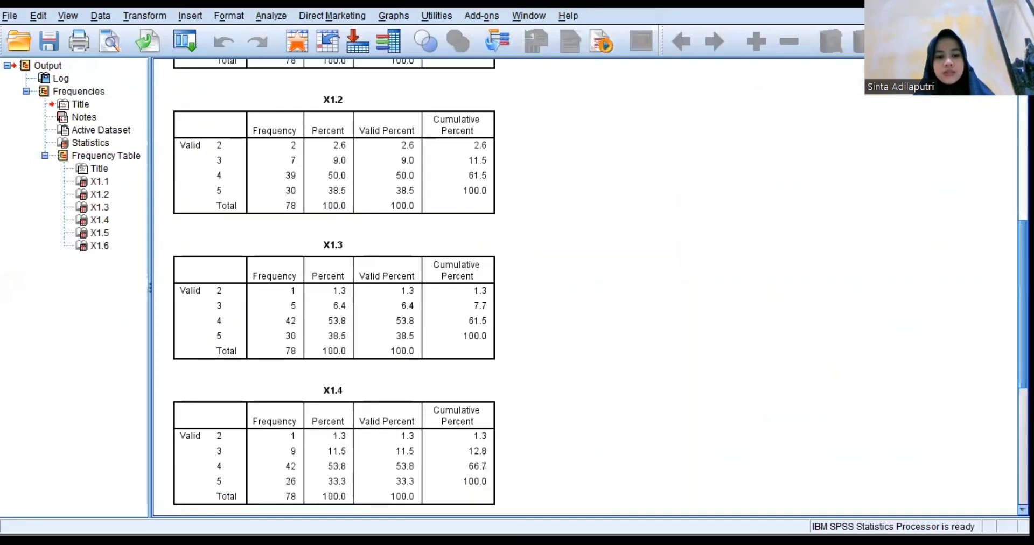
scroll(587, 286, down, 5)
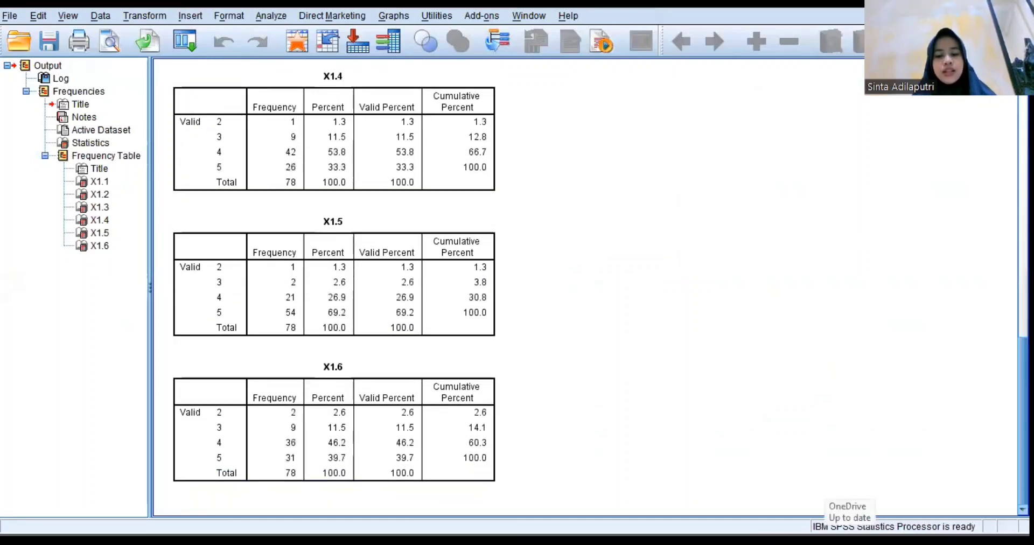
Return to the dataset window and open a new Frequencies analysis from the descriptive statistics.
mouse_move(687, 540)
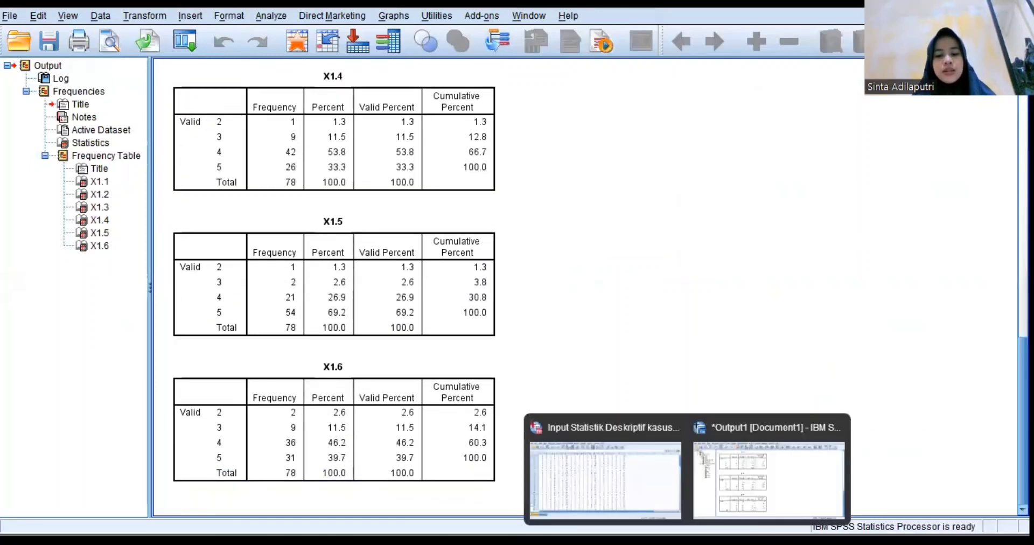
click(620, 505)
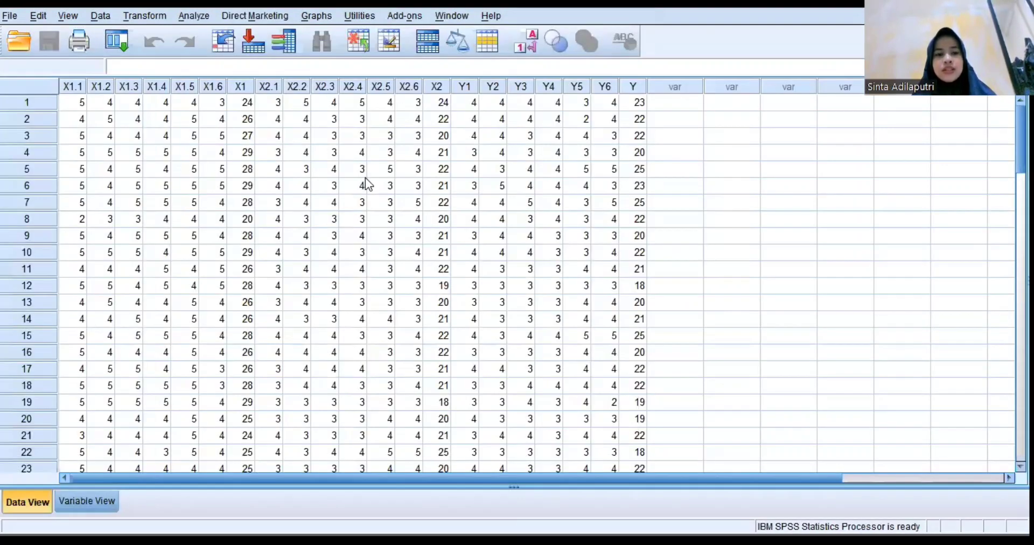
click(196, 17)
mouse_move(277, 59)
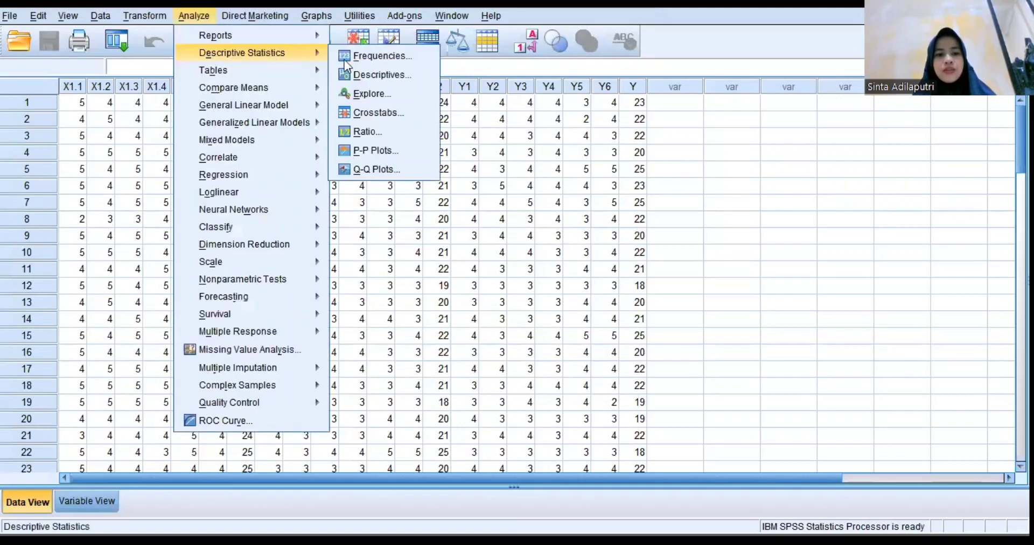
click(347, 55)
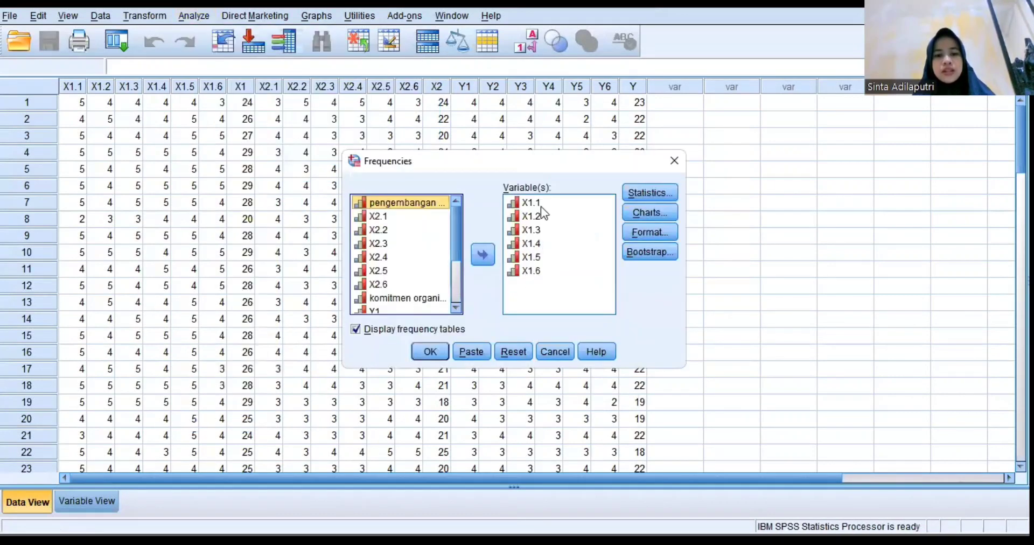
Remove the items X1.1 through X1.6 from the variables of the Frequencies analysis.
click(542, 200)
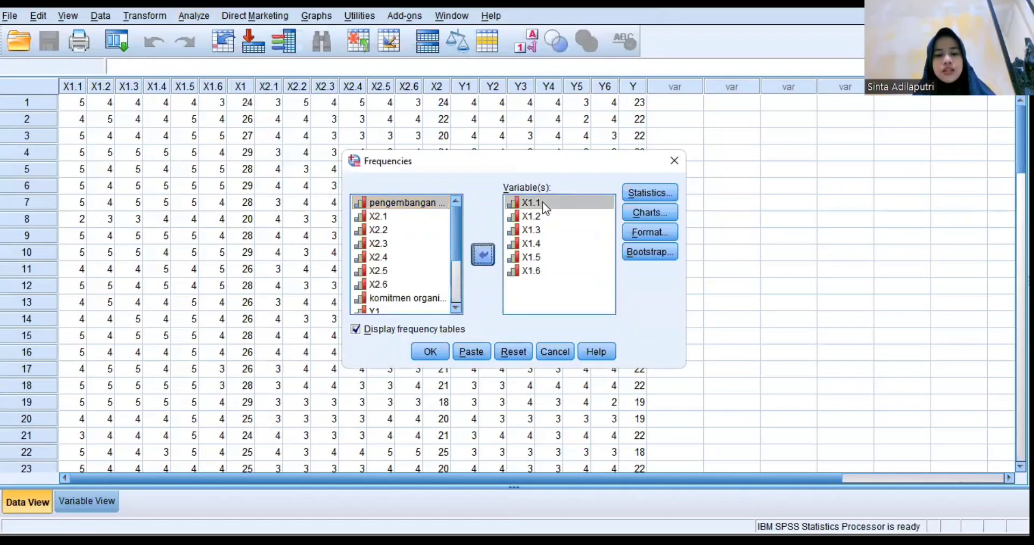
double_click(542, 202)
double_click(542, 202)
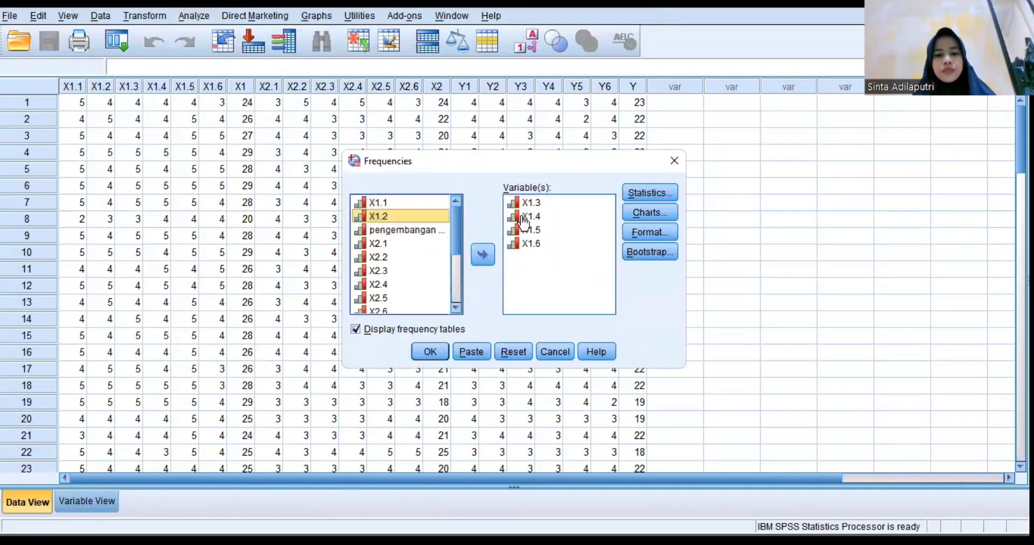
click(552, 203)
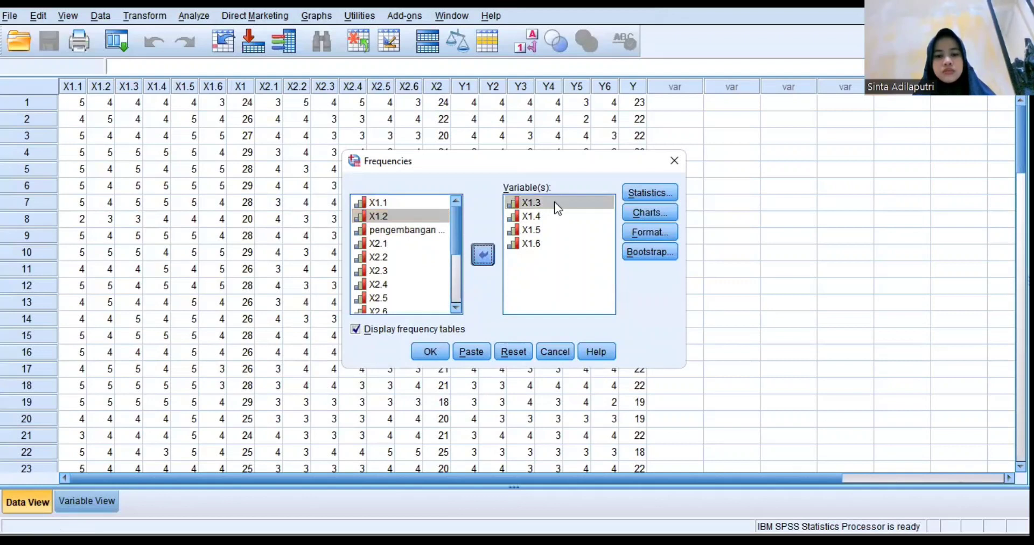
double_click(554, 202)
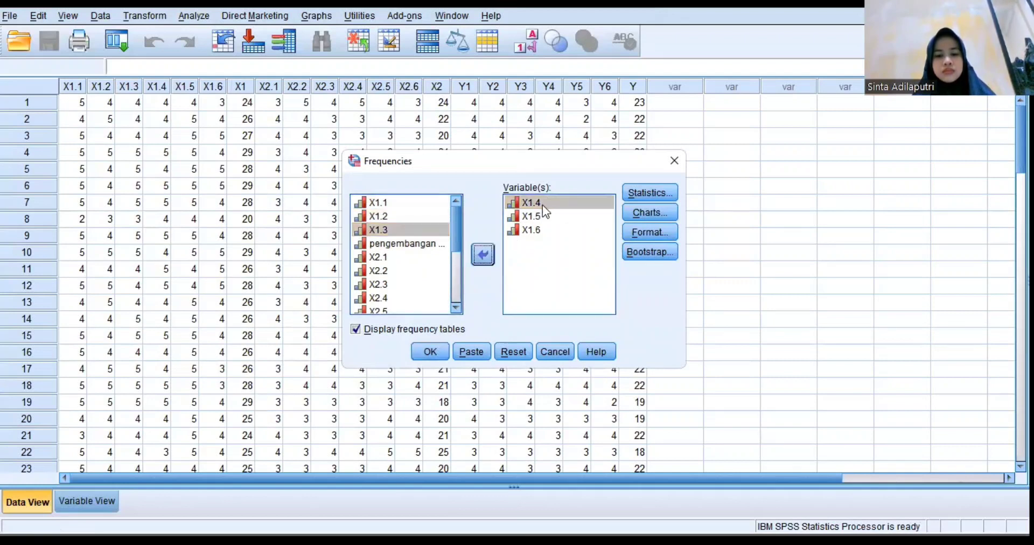
click(482, 254)
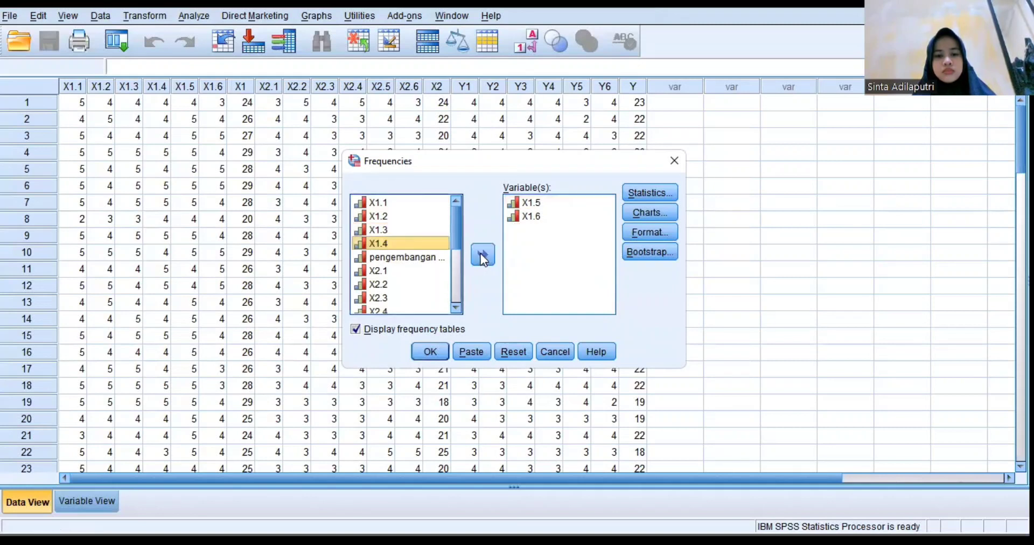
click(541, 204)
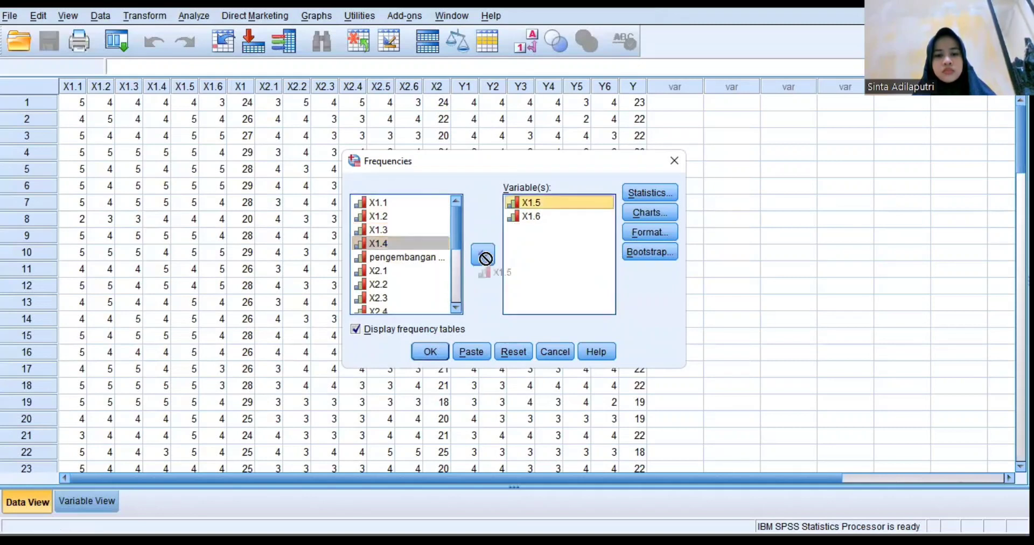
click(482, 254)
click(551, 198)
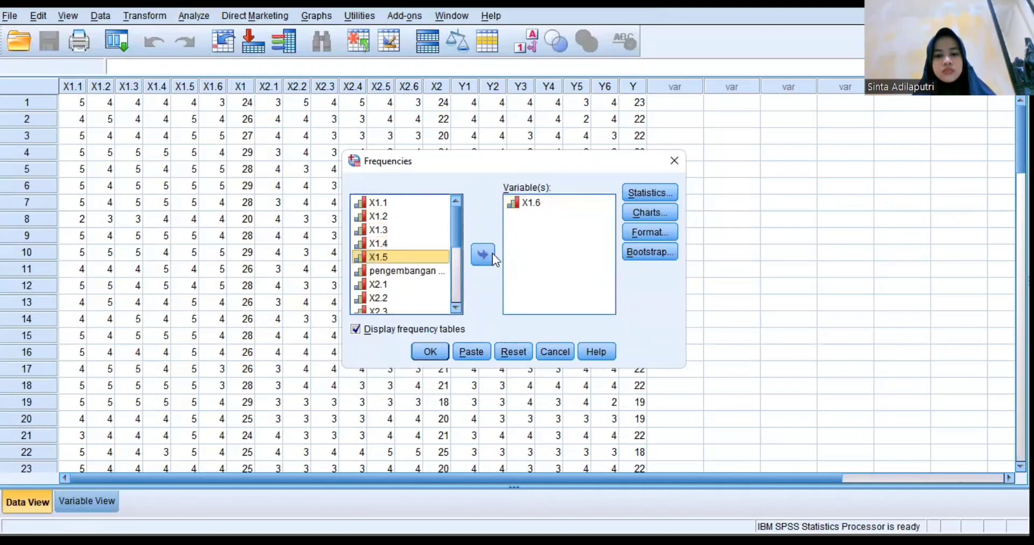
click(486, 256)
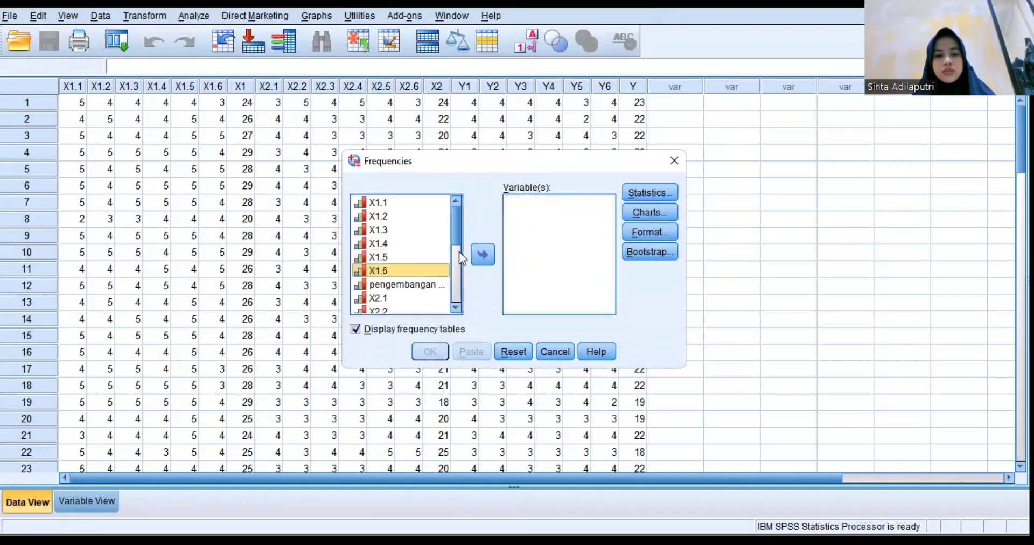
Add the items X2.1 through X2.6 as the analysis variables and run the Frequencies analysis.
scroll(458, 263, down, 2)
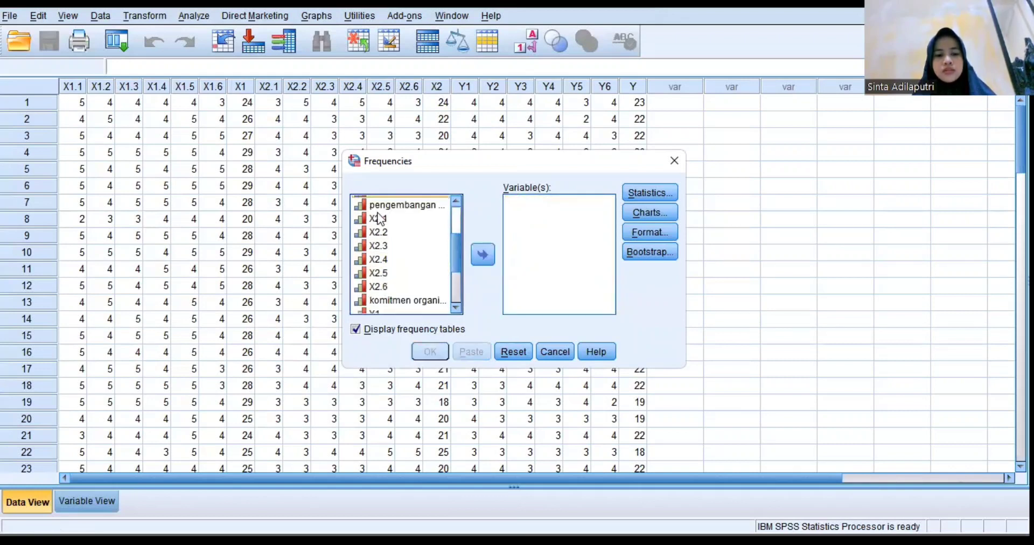
click(401, 219)
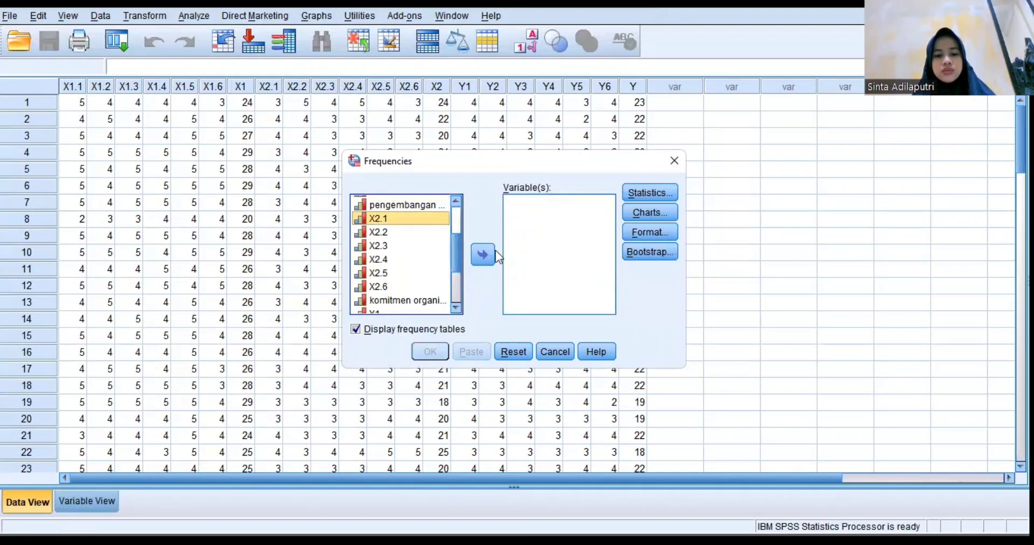
double_click(429, 220)
click(481, 256)
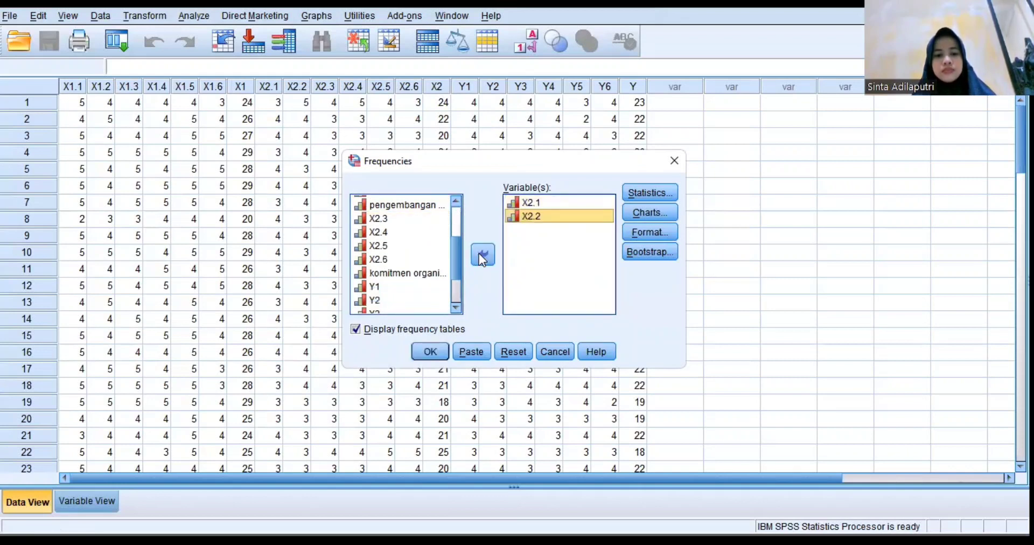
click(419, 218)
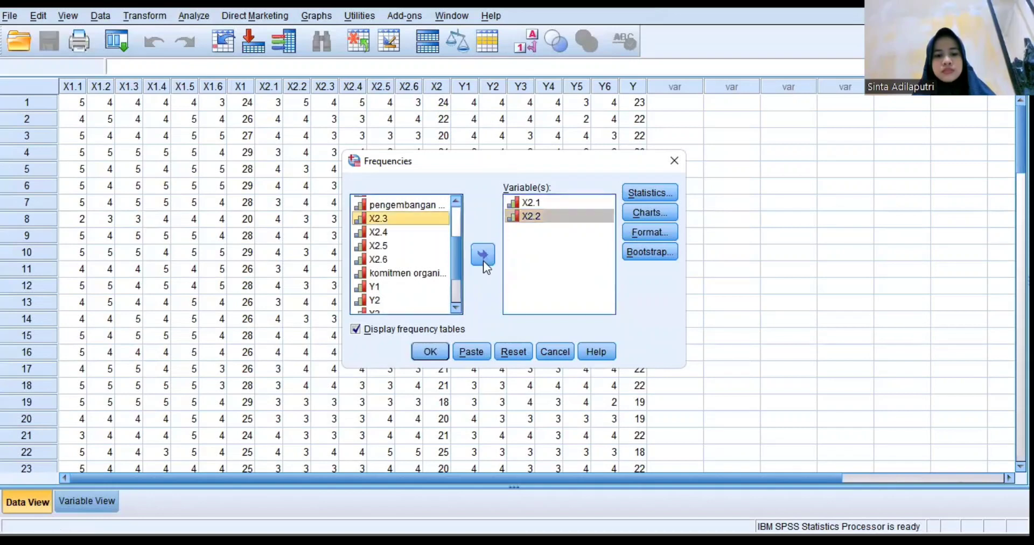
click(483, 256)
click(431, 216)
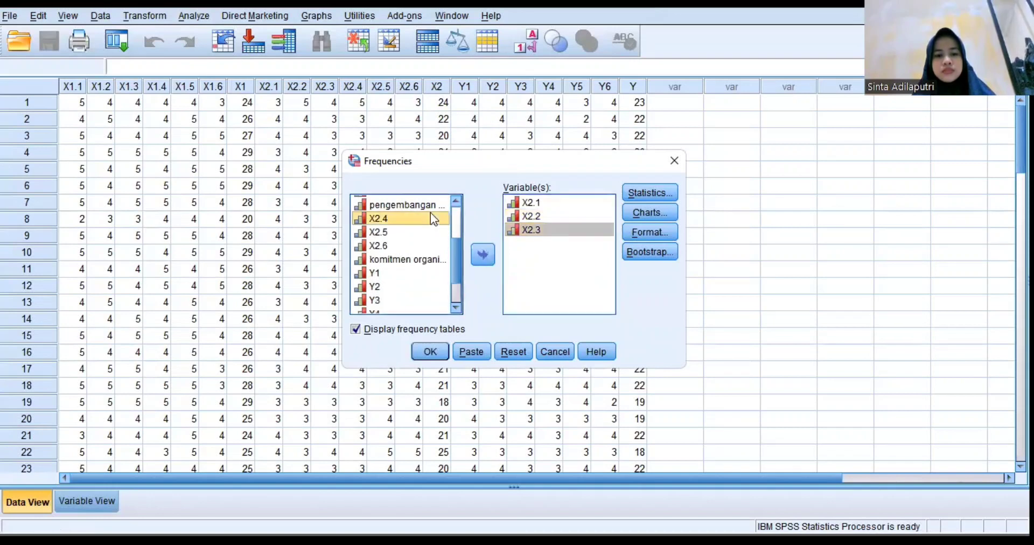
double_click(431, 221)
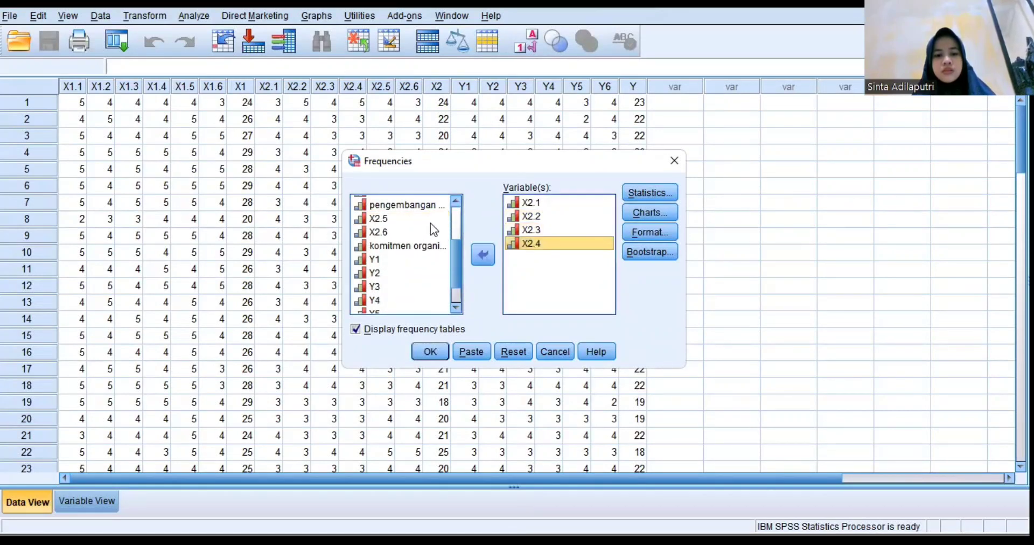
click(431, 220)
click(484, 257)
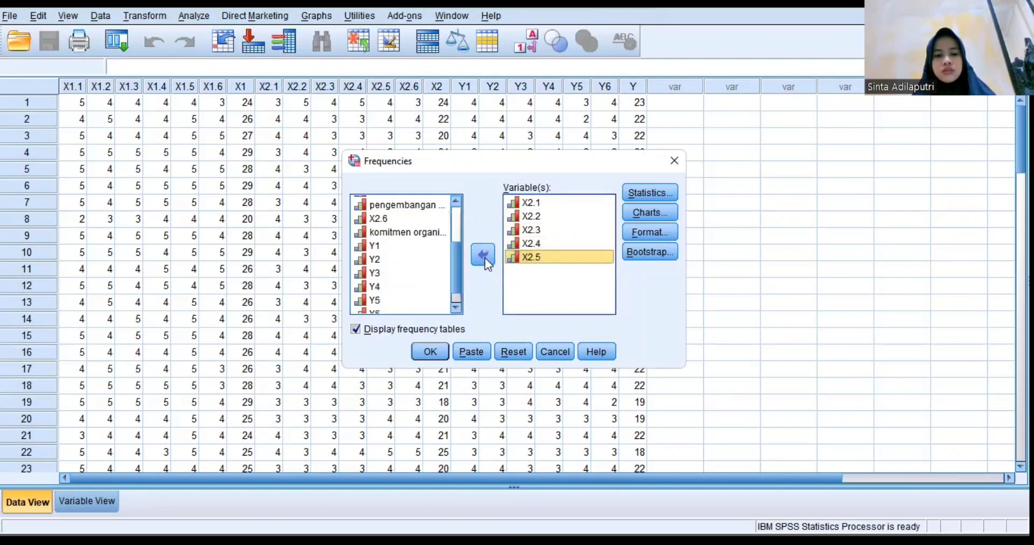
click(433, 219)
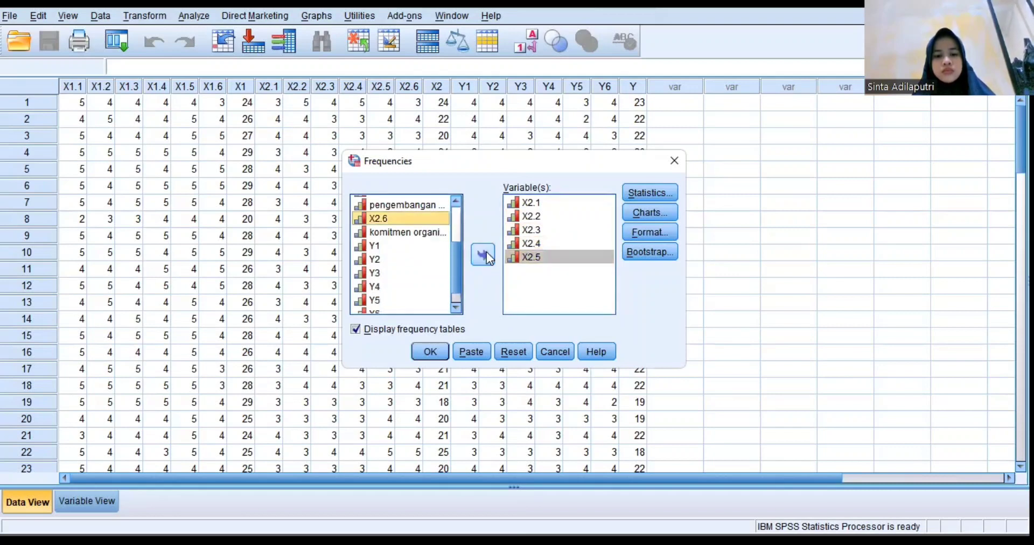
click(484, 257)
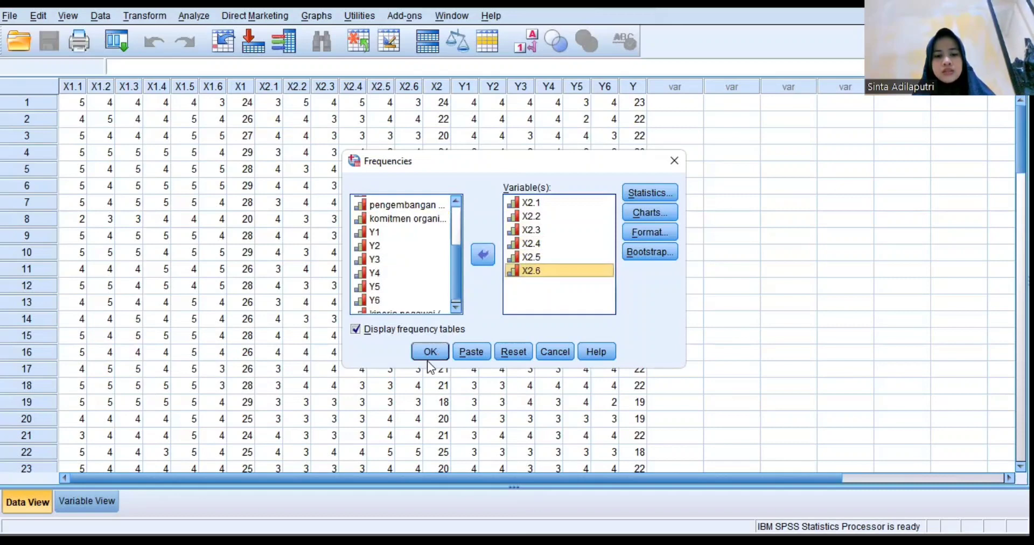
click(440, 352)
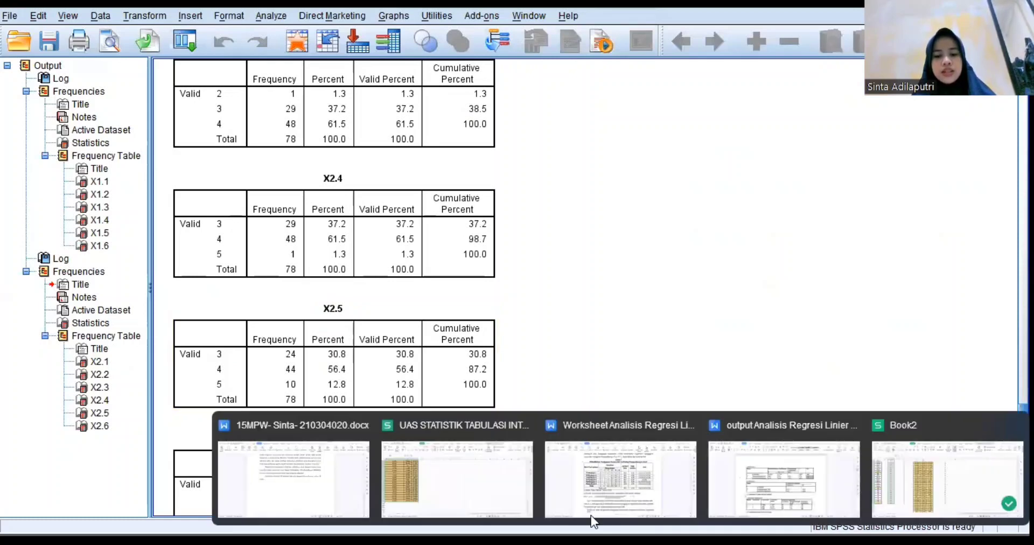
Go back from the output to the dataset and reopen the Frequencies analysis.
click(591, 521)
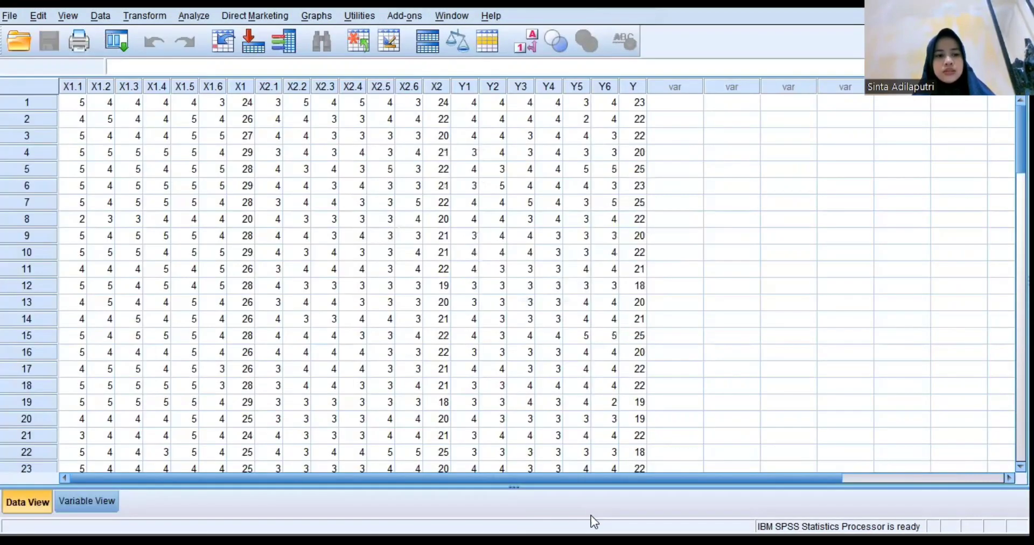
click(194, 17)
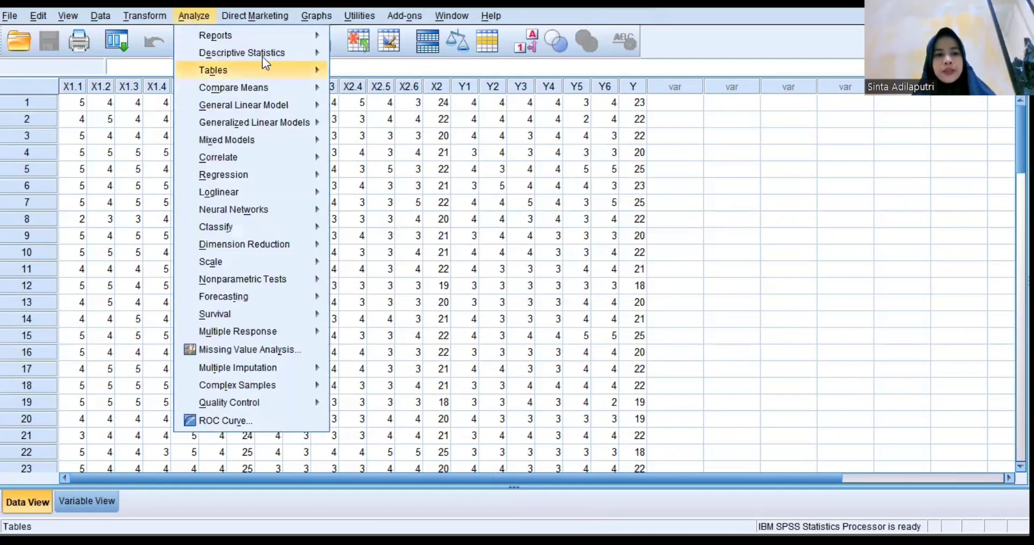
mouse_move(299, 52)
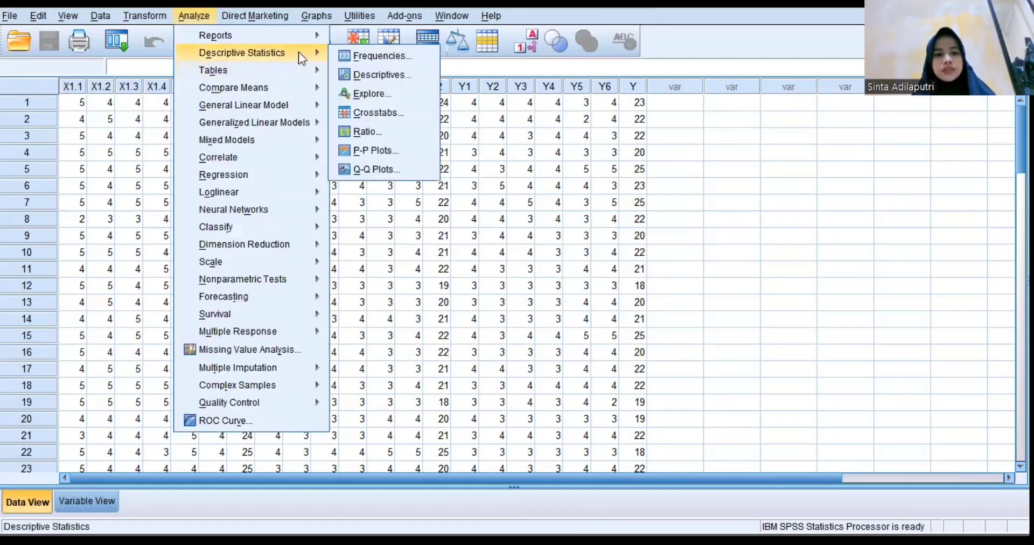
click(351, 53)
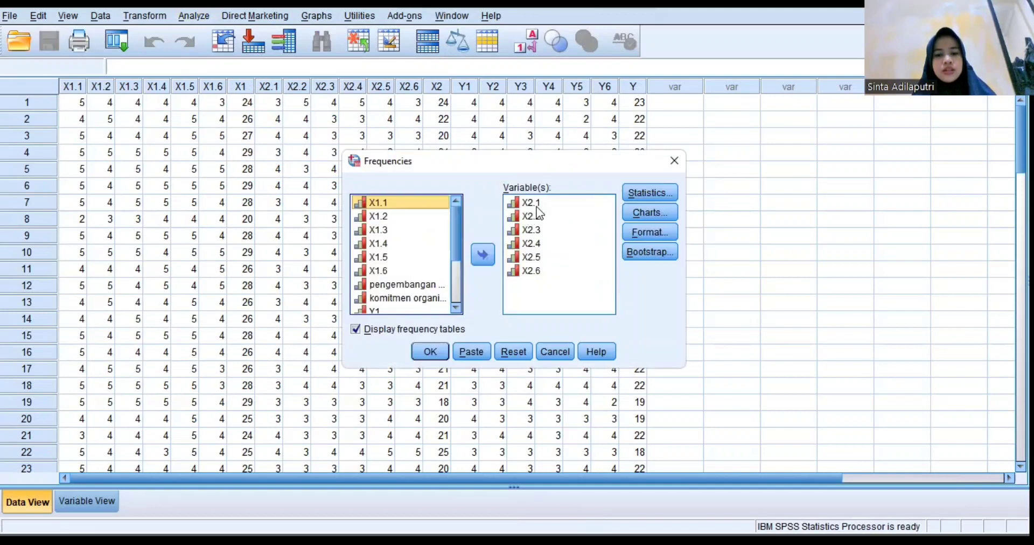
Clear the items X2.1 through X2.6 from the Frequencies variable selection.
click(537, 208)
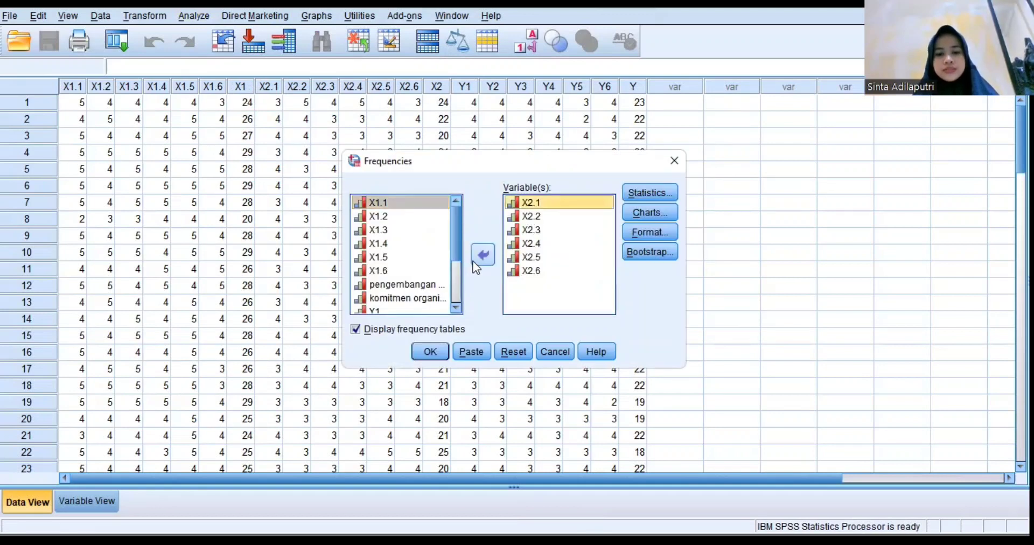
double_click(540, 208)
drag(556, 204, 486, 247)
double_click(549, 208)
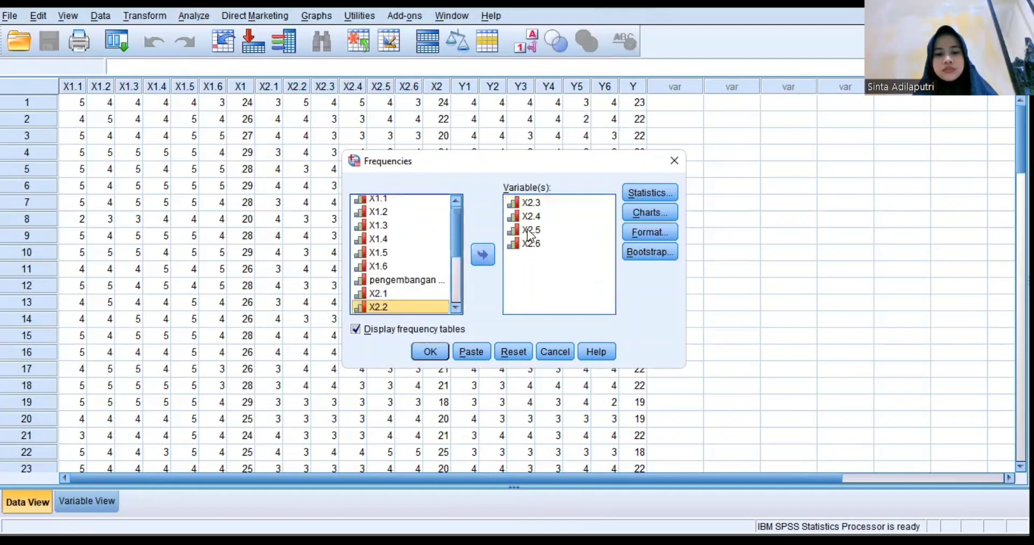
double_click(545, 203)
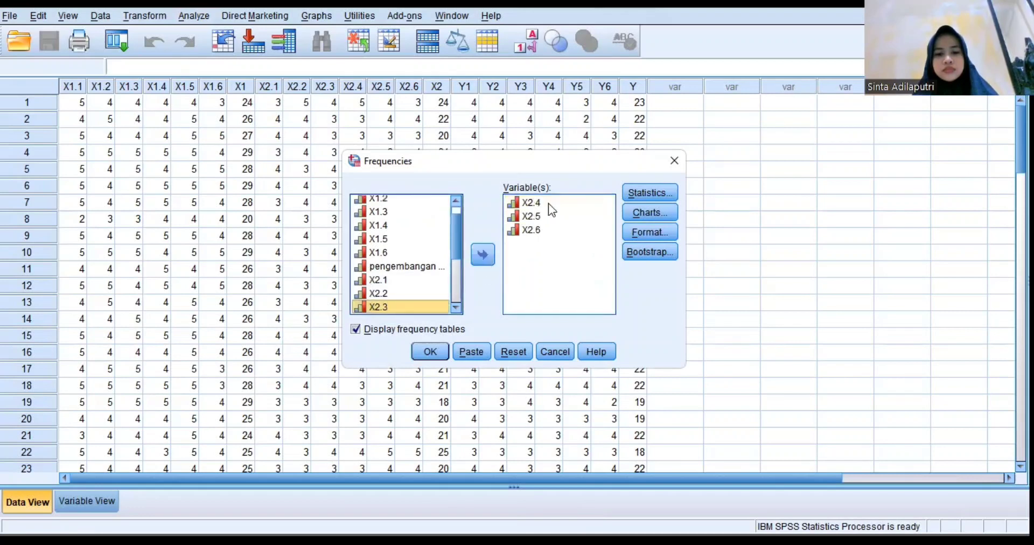
double_click(545, 202)
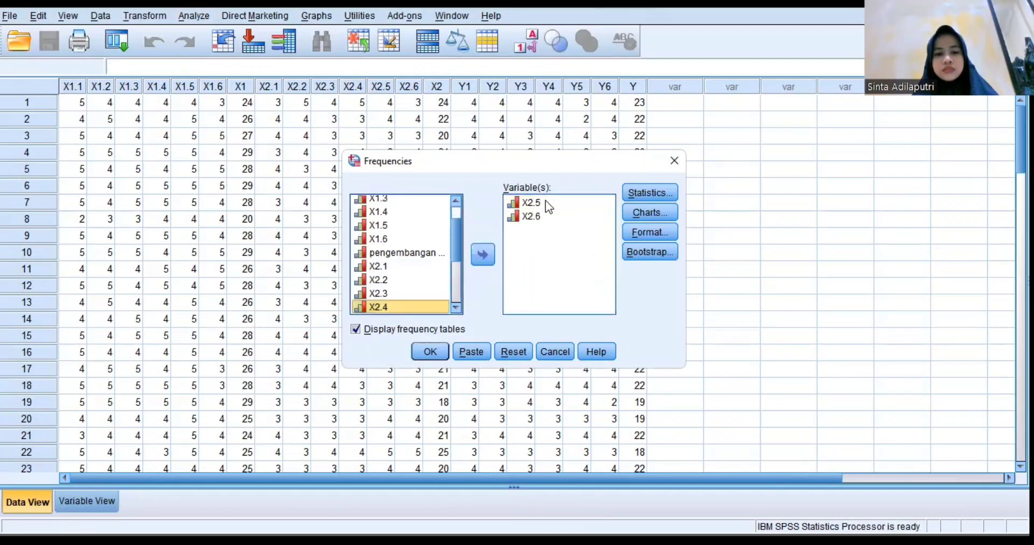
click(536, 203)
click(481, 251)
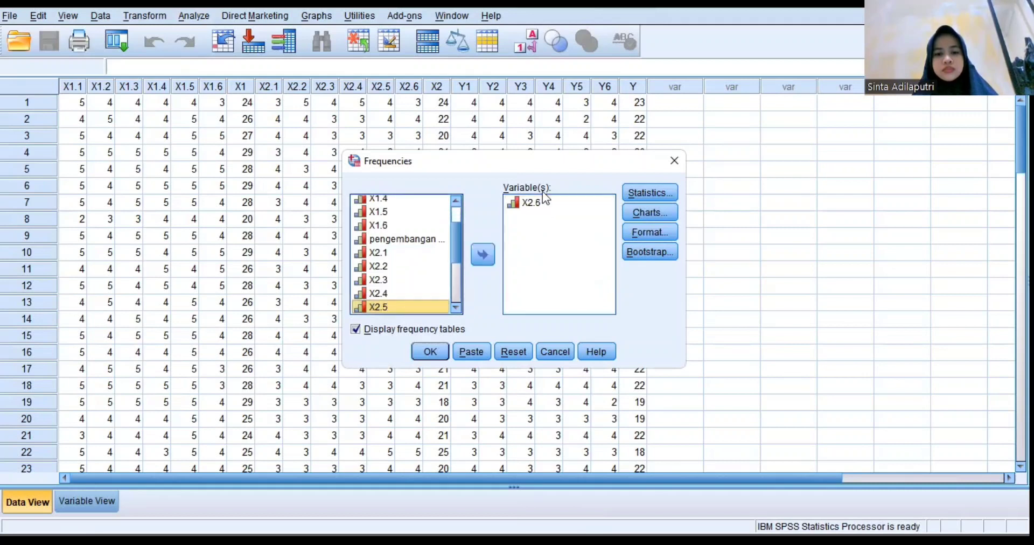
click(539, 205)
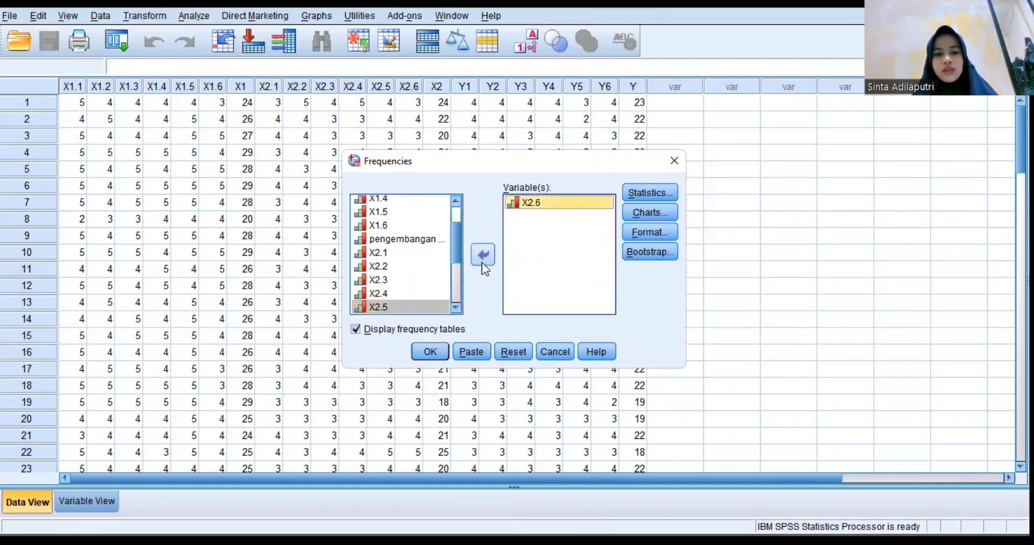
click(481, 253)
Add the item Y1 to the analysis variables of the Frequencies analysis.
drag(455, 252, 457, 288)
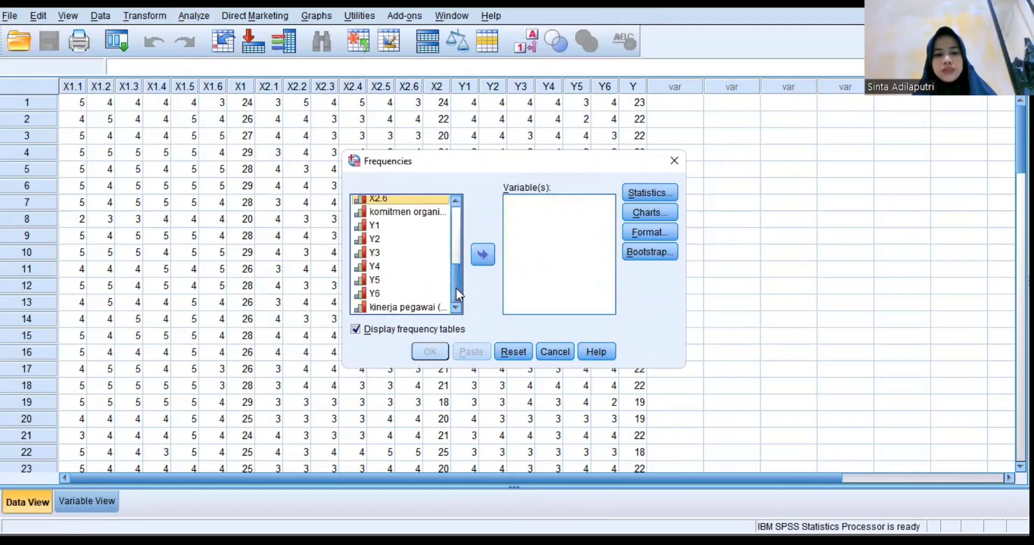
click(398, 225)
key(Tab)
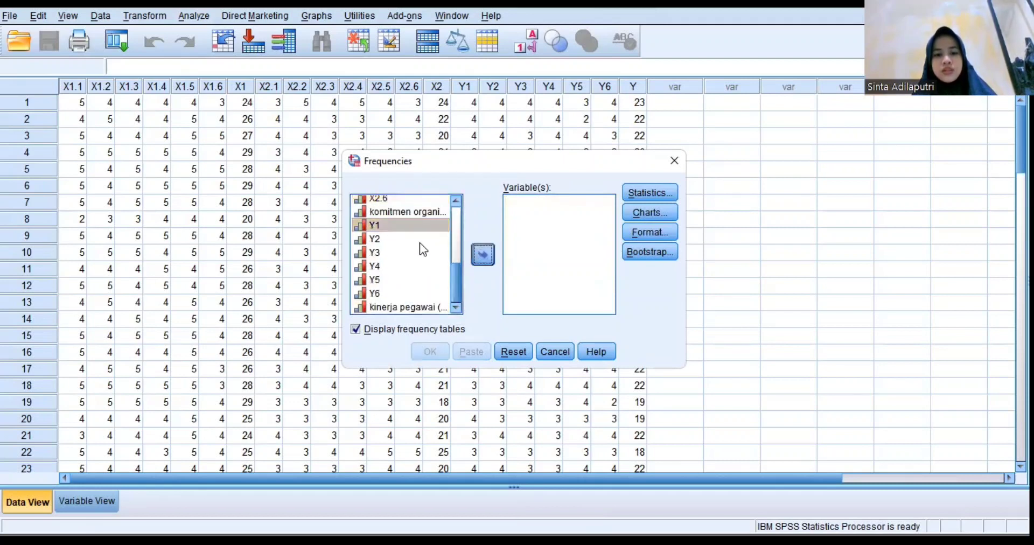
click(473, 254)
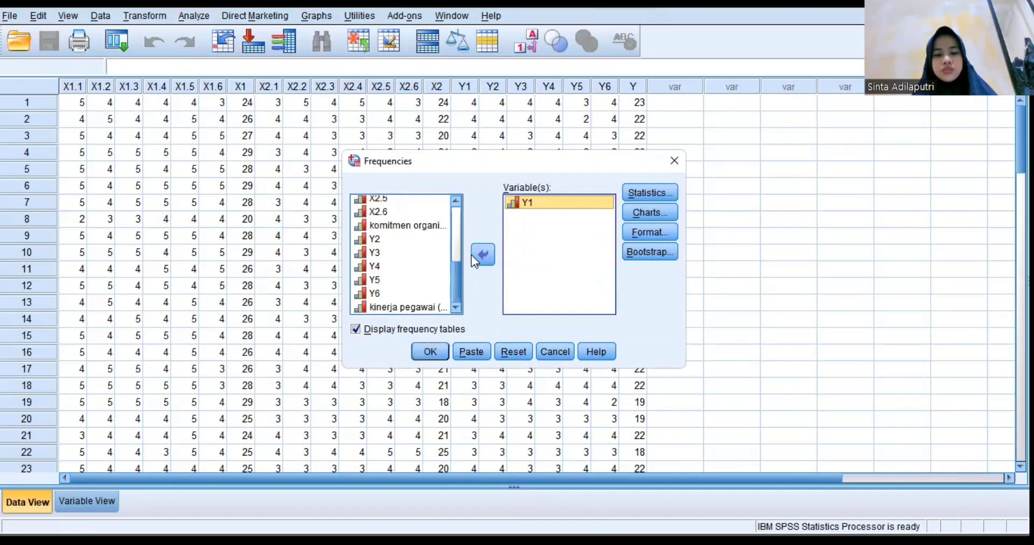
double_click(432, 245)
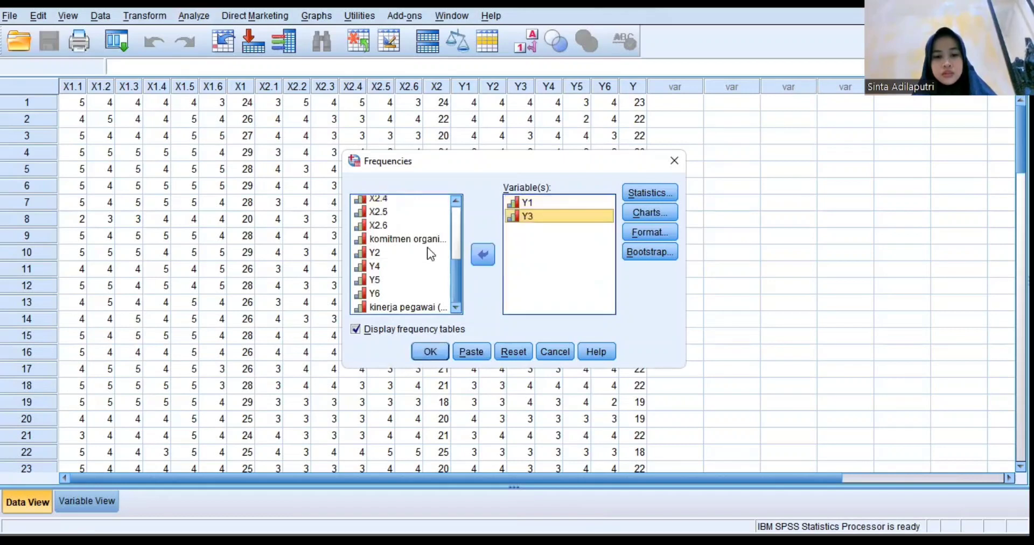
click(483, 252)
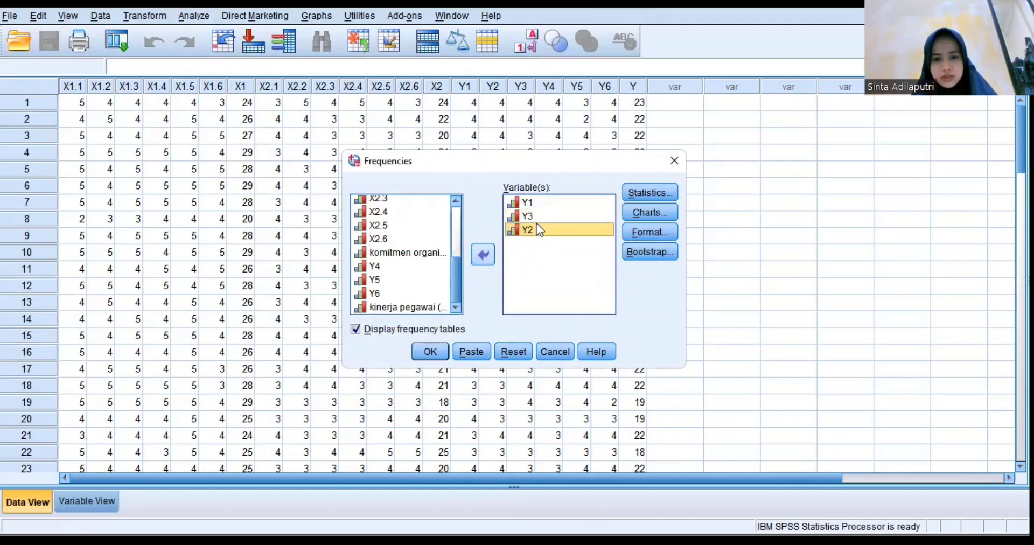
click(483, 254)
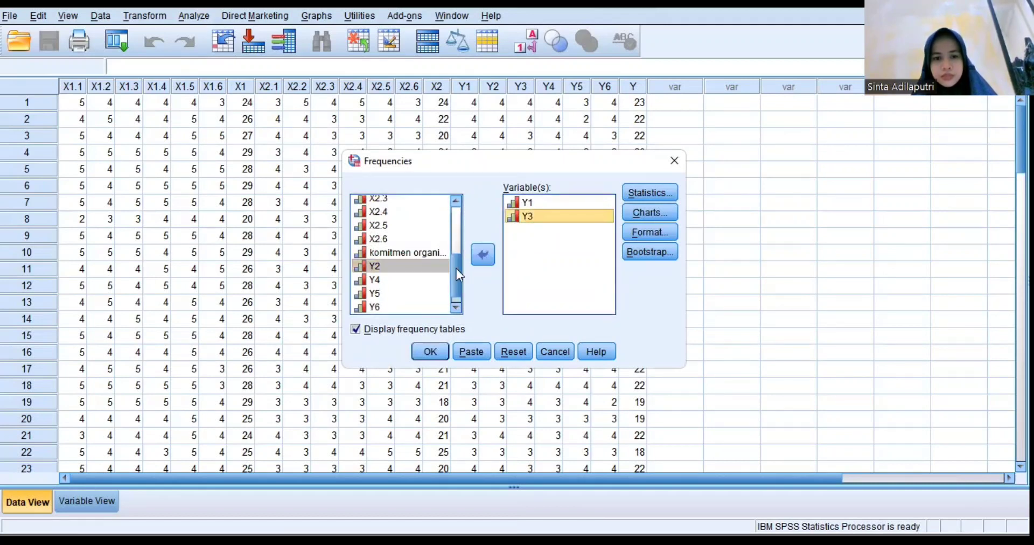
click(422, 266)
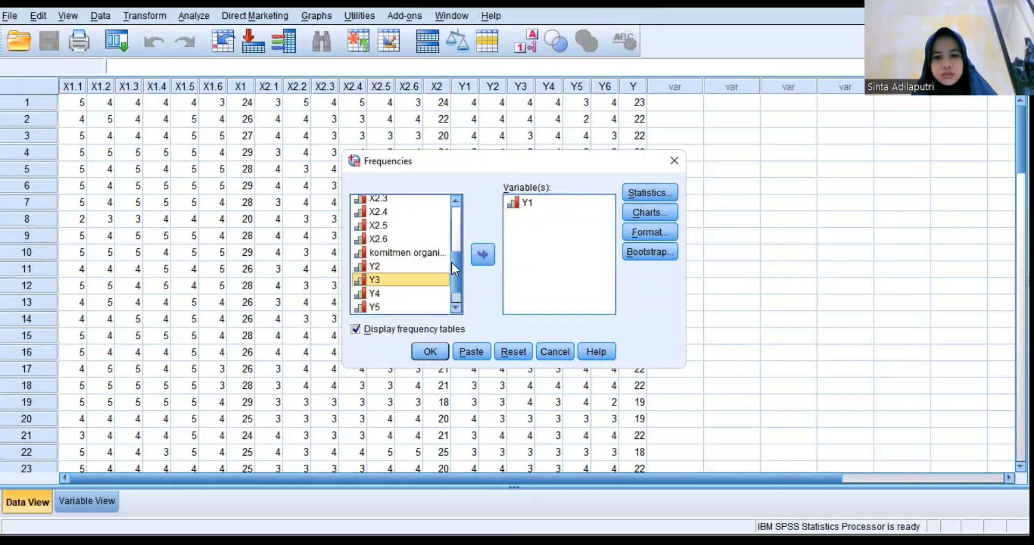
Add the items Y2 through Y6 in order after Y1 and run the Frequencies analysis.
click(483, 256)
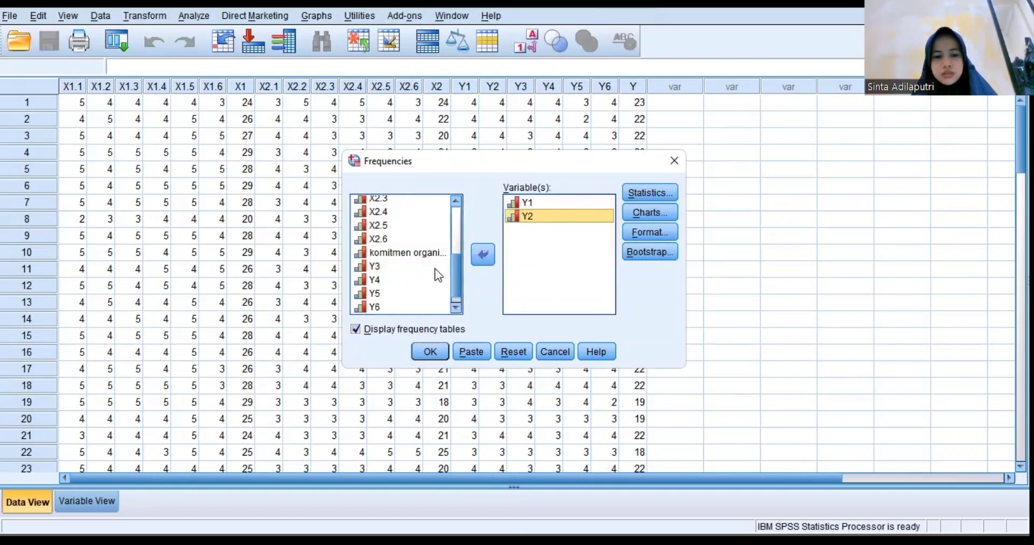
click(434, 269)
double_click(430, 272)
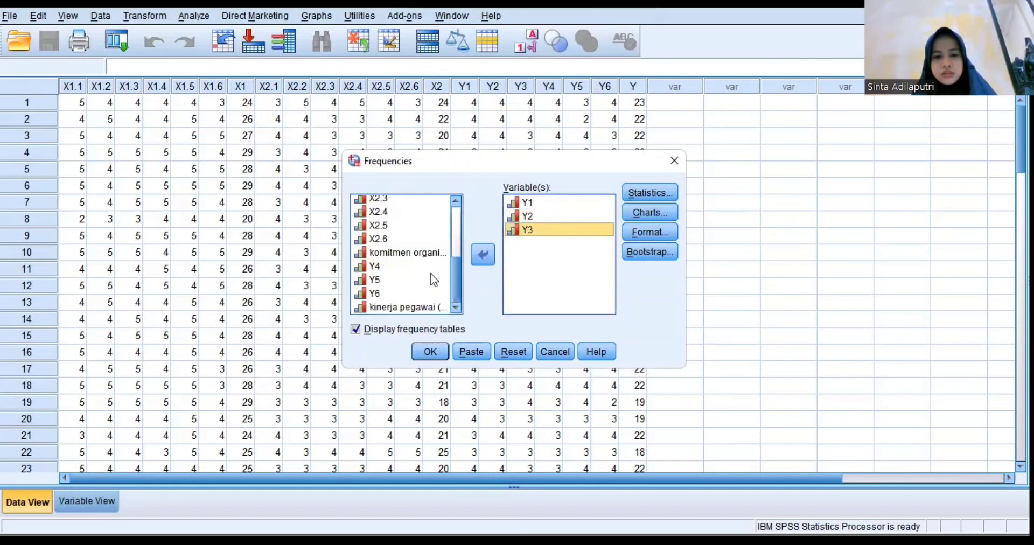
click(431, 274)
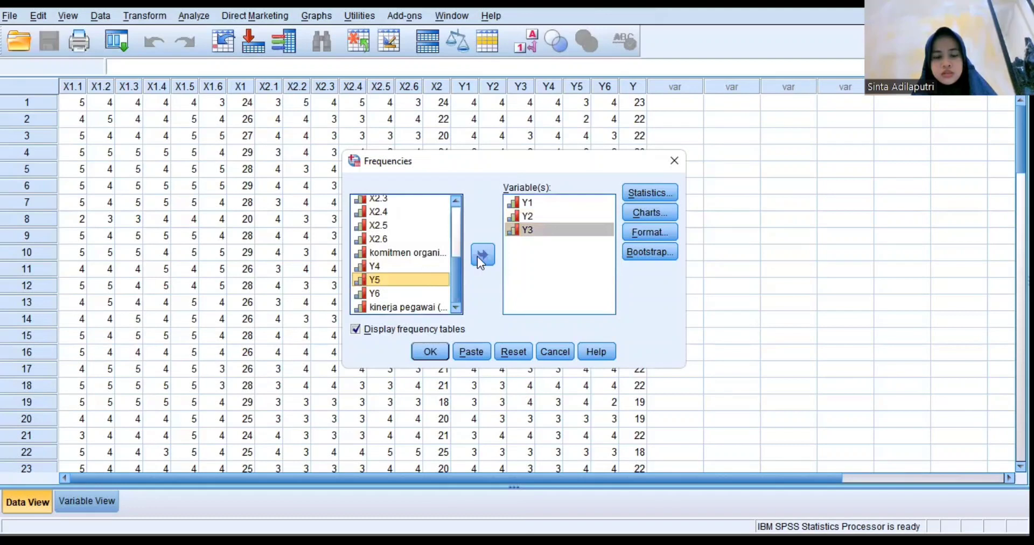
scroll(431, 279, up, 1)
double_click(429, 281)
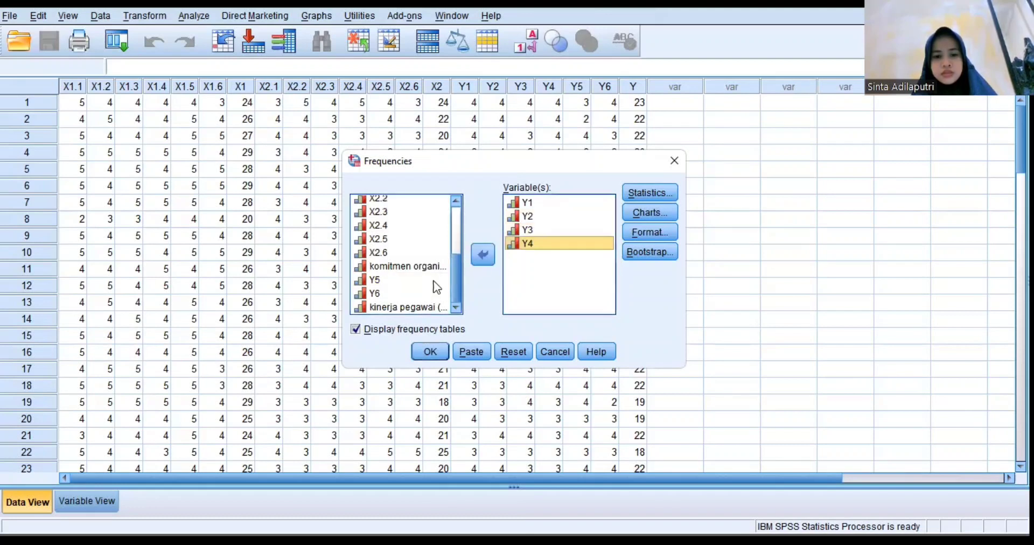
click(433, 281)
click(473, 263)
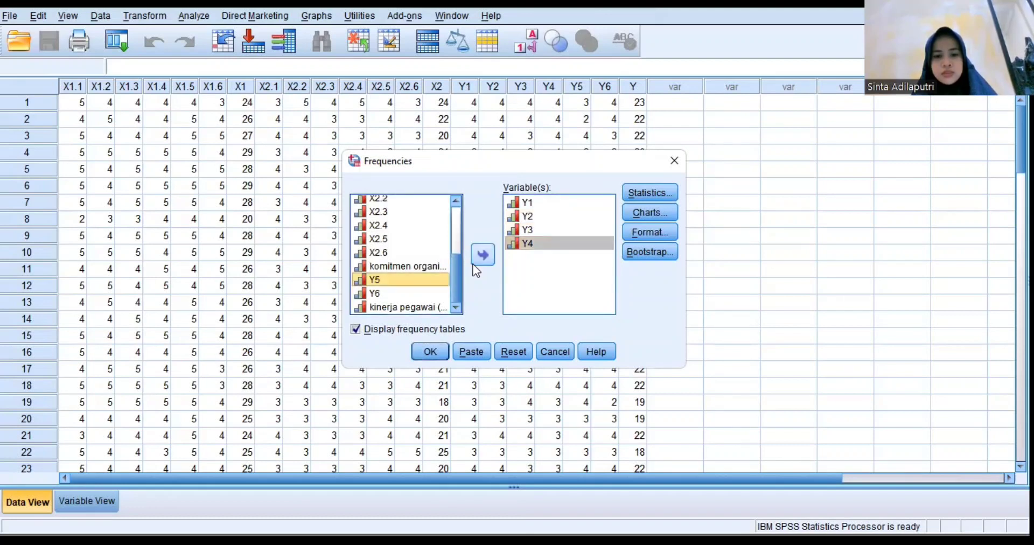
click(425, 293)
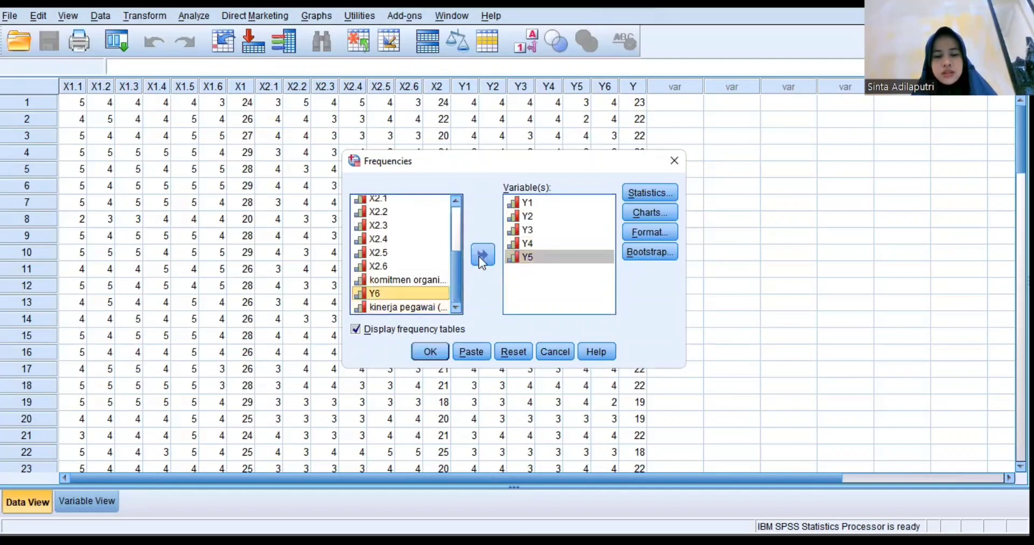
click(482, 261)
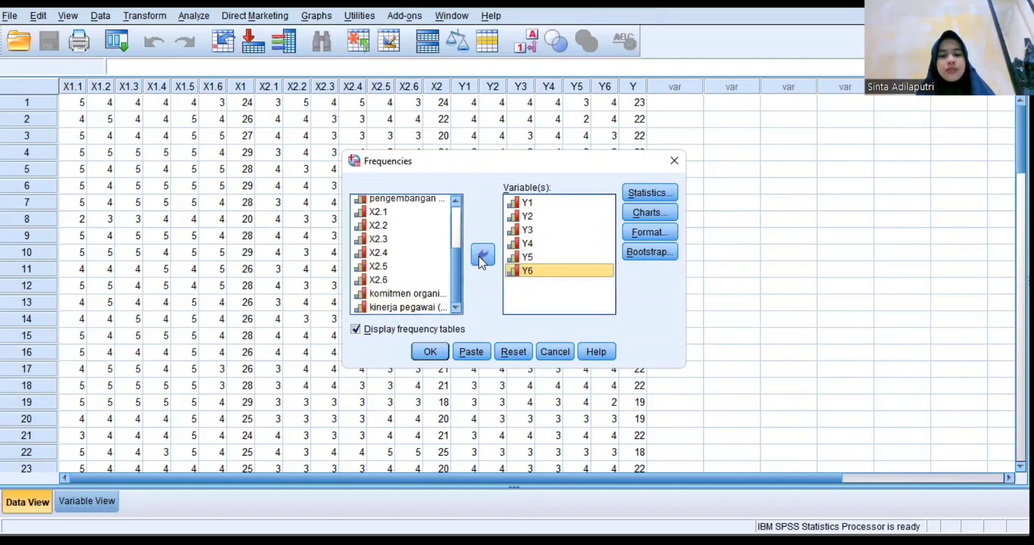
click(431, 351)
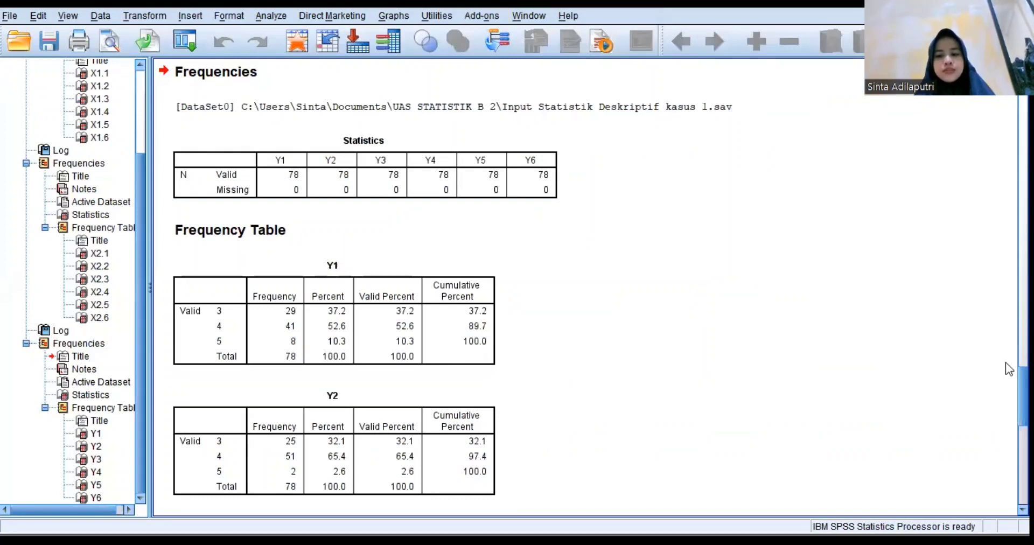
Review the frequency tables of the X1, X2 and Y items throughout the output.
scroll(1007, 329, up, 3)
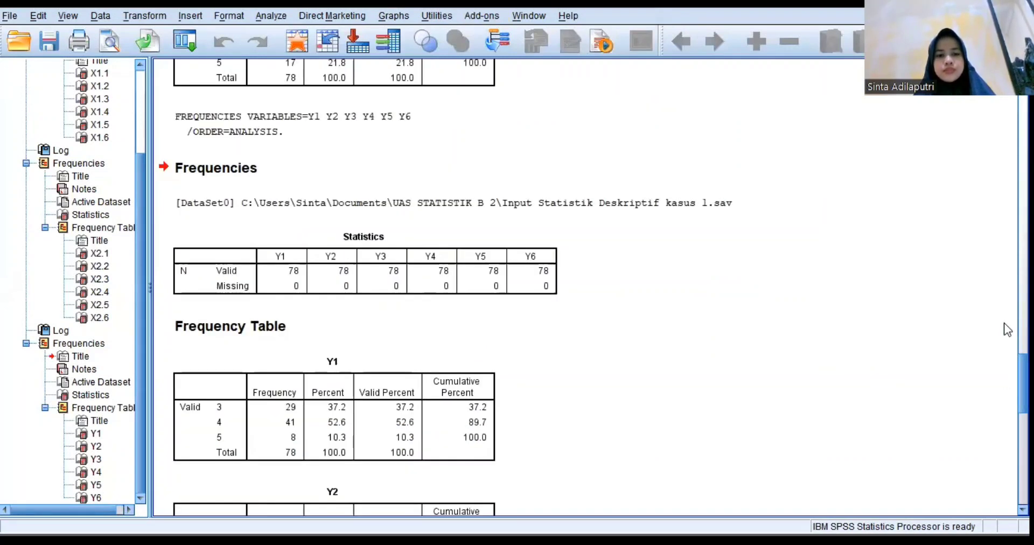
scroll(998, 302, up, 15)
scroll(977, 215, up, 20)
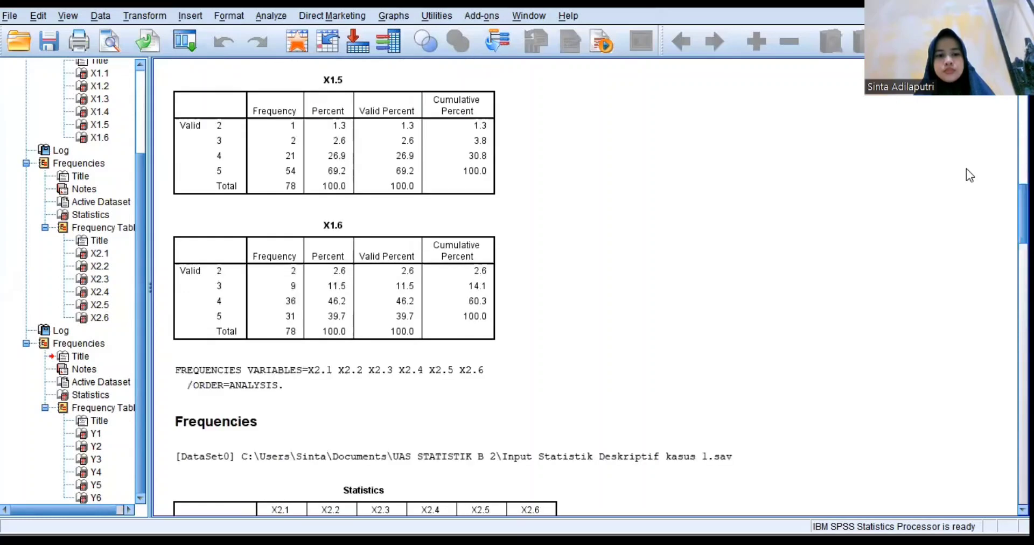
scroll(966, 169, up, 8)
scroll(965, 130, up, 5)
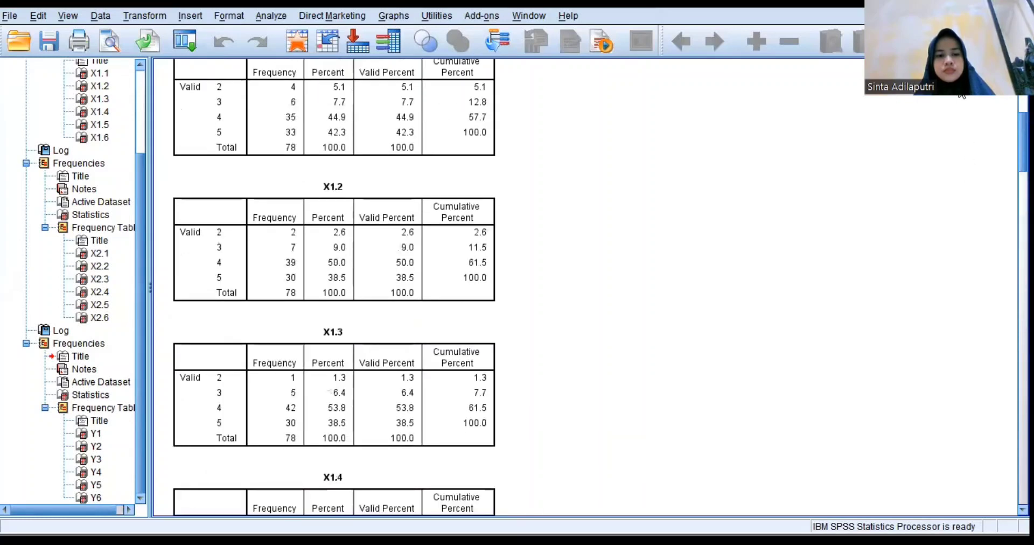
scroll(959, 105, up, 7)
scroll(960, 144, down, 9)
scroll(961, 177, down, 2)
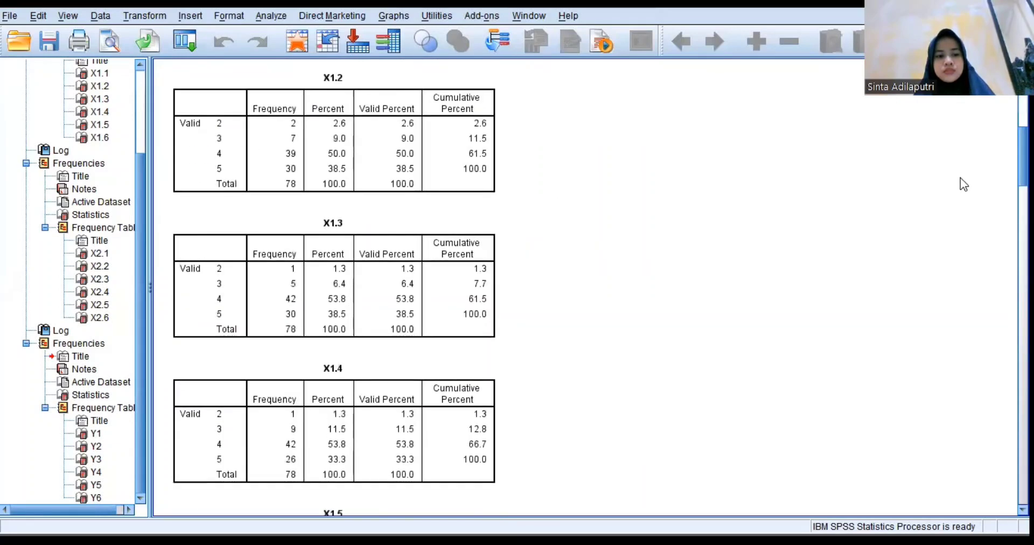
scroll(980, 388, down, 15)
scroll(991, 463, down, 12)
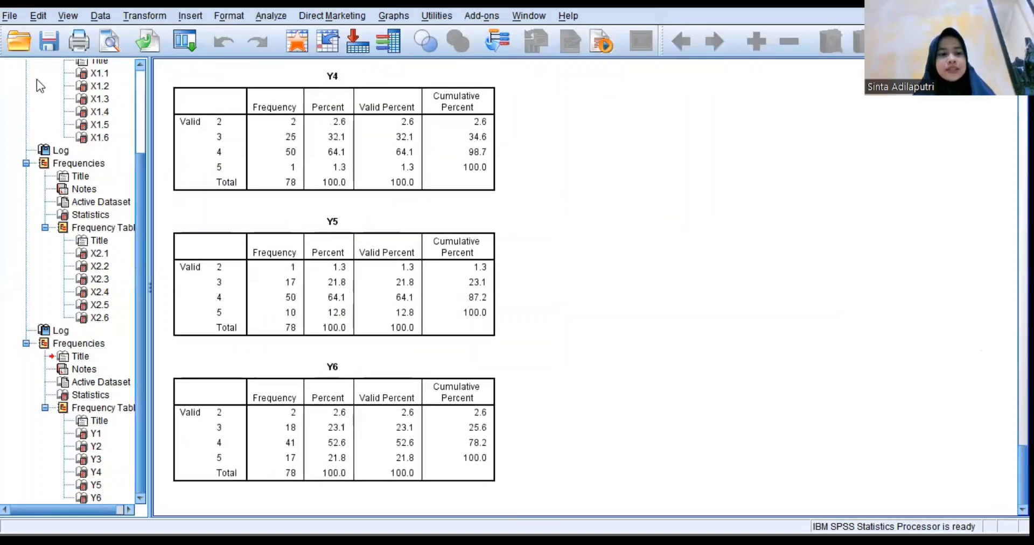
Save the output as "Output Statistik Deskriptif 1" in the UAS STATISTIK B 2 folder under Documents.
click(12, 16)
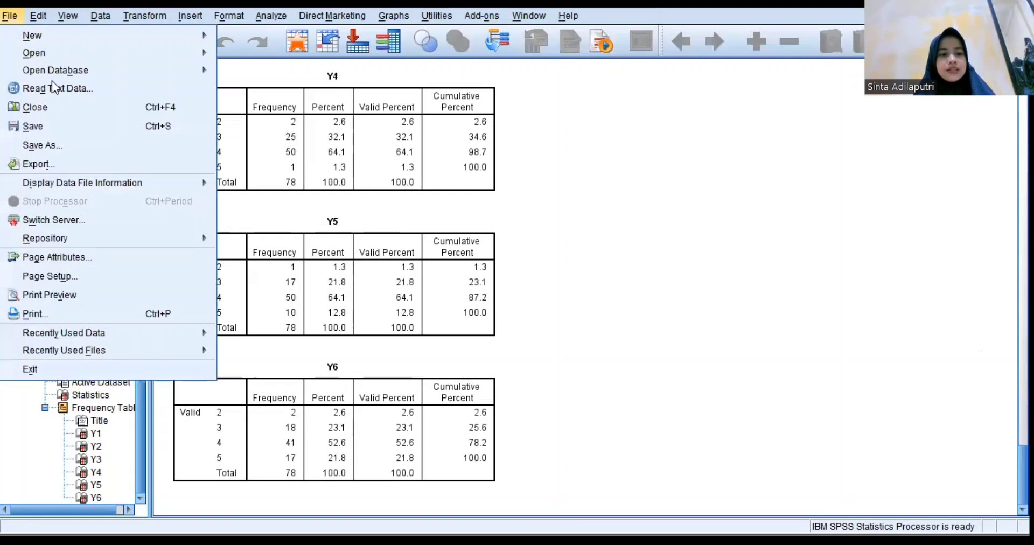
click(69, 134)
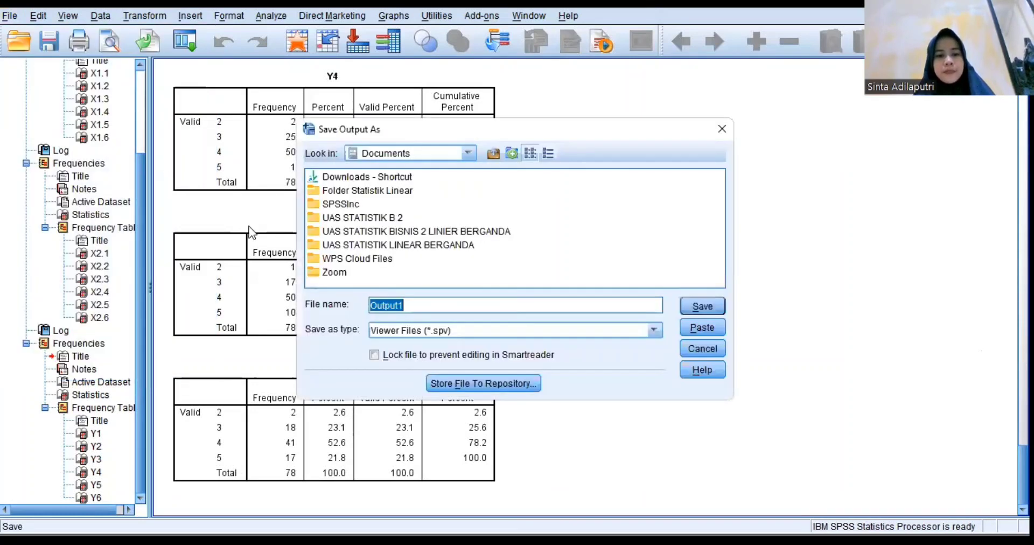
click(354, 217)
double_click(355, 217)
click(421, 305)
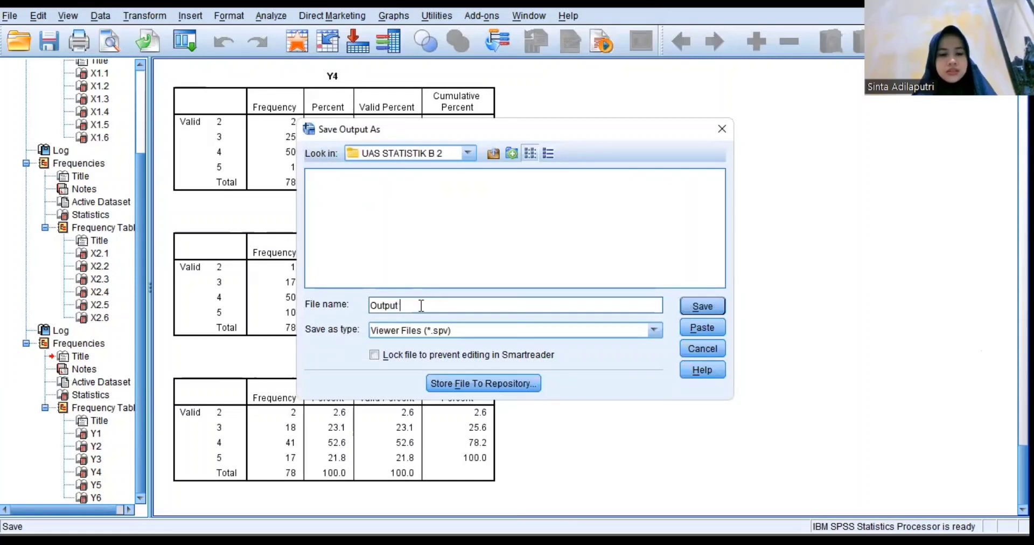
text(s)
key(BackSpace)
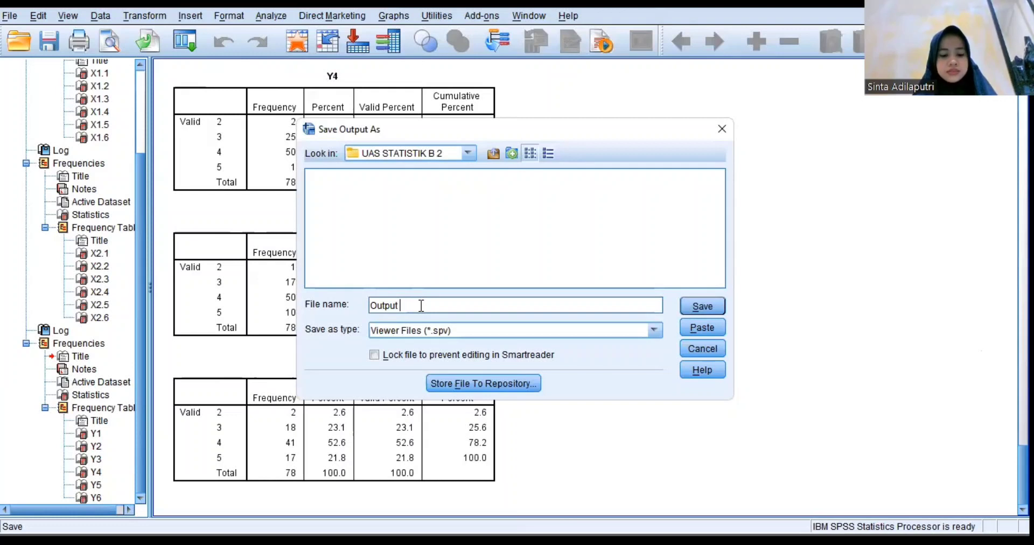
text(Stat)
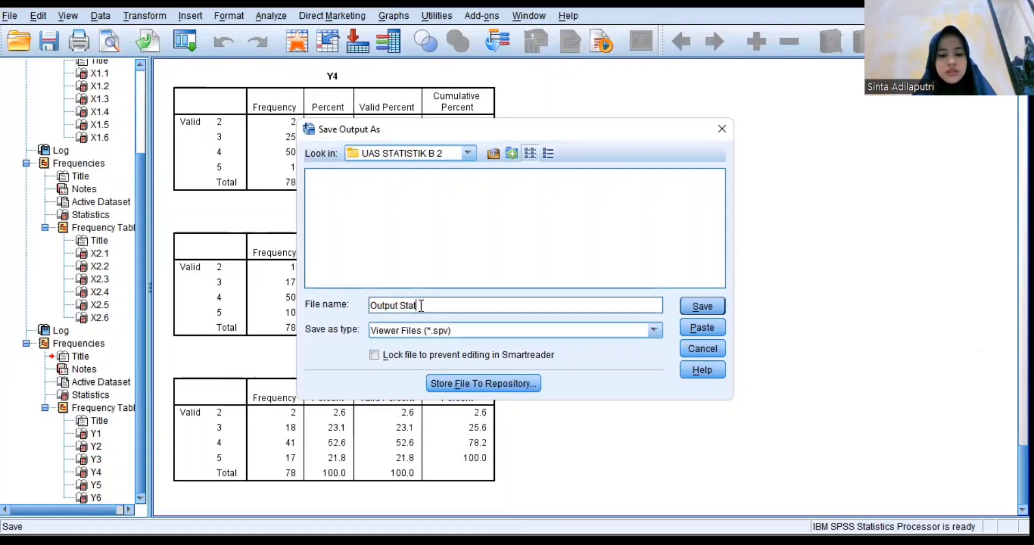
text(istik )
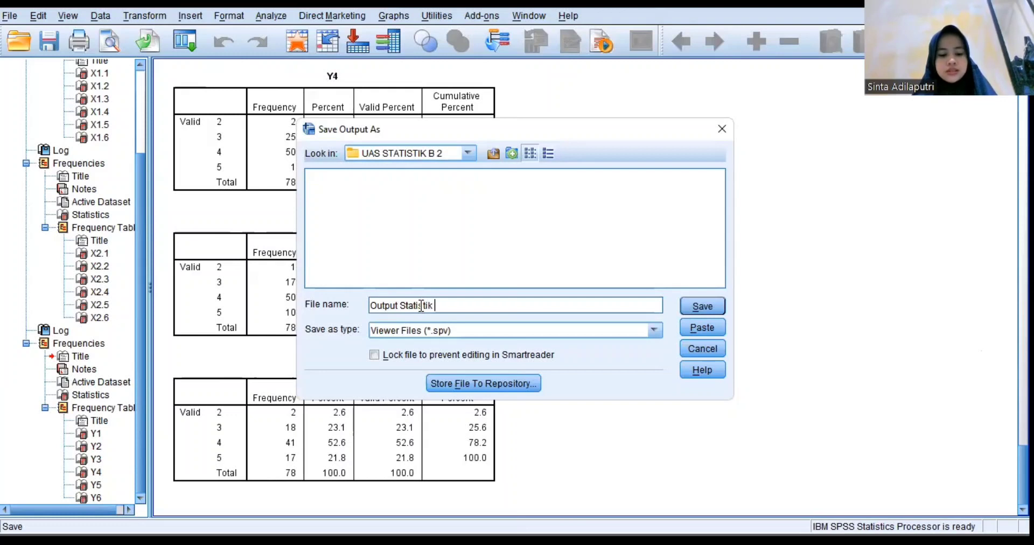
text(Des)
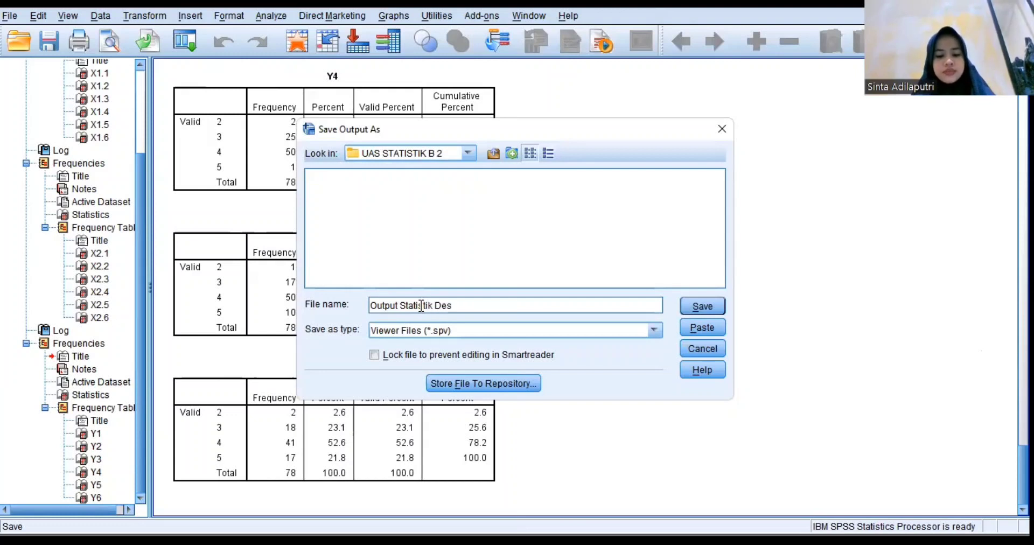
text(kript)
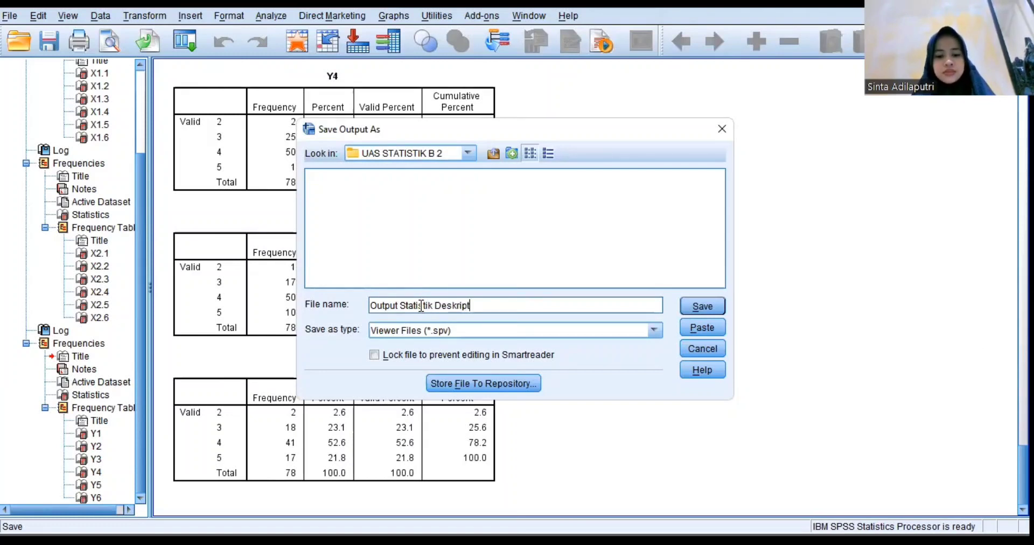
text(if )
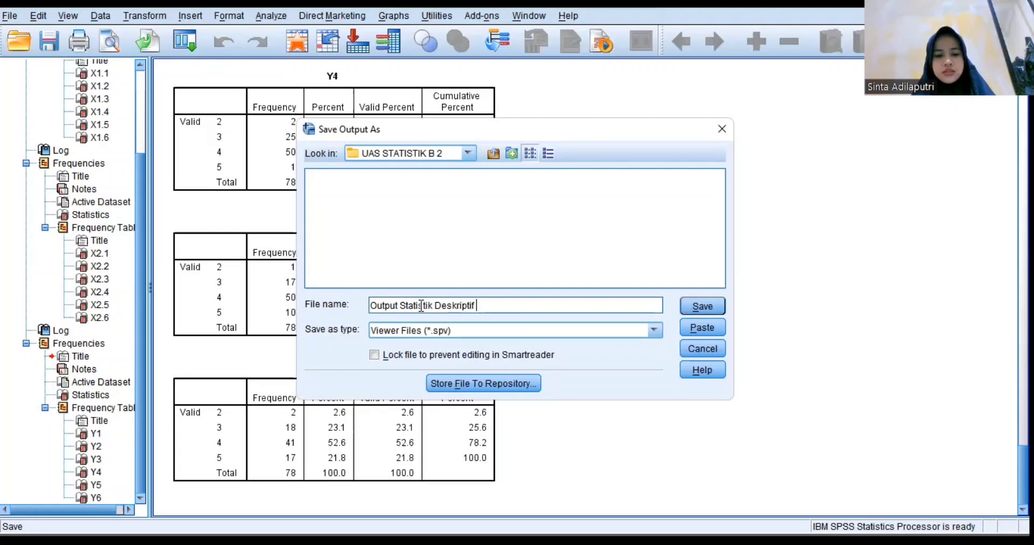
text(1)
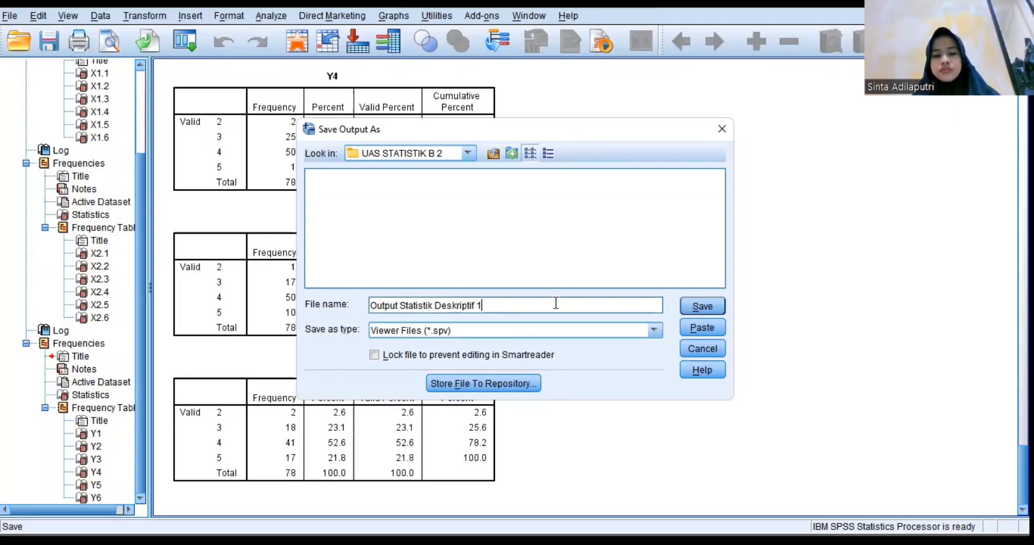
click(704, 311)
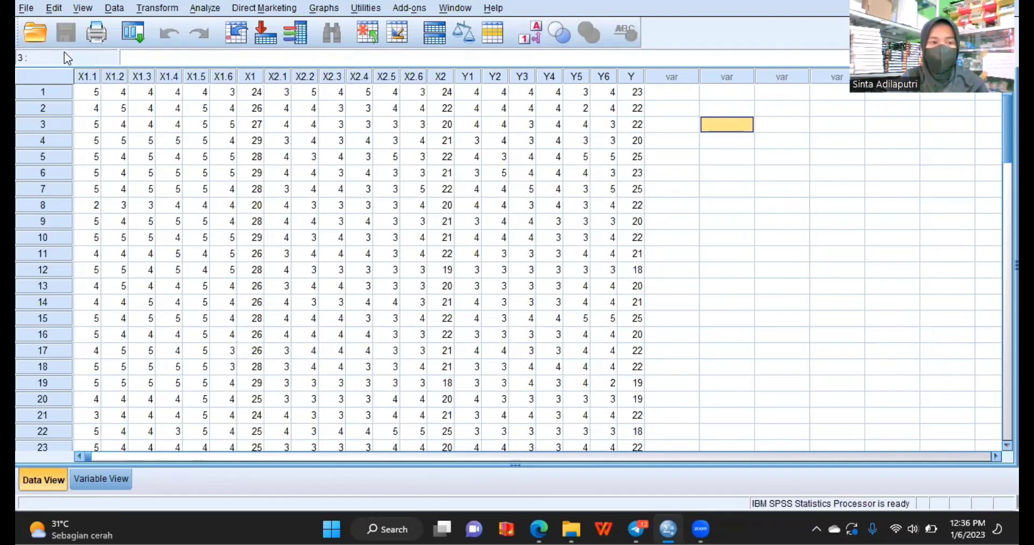
Save the dataset as "Input Statistik Validitas dan Reabel 1" in the UAS STATISTIK B 2 folder.
click(26, 10)
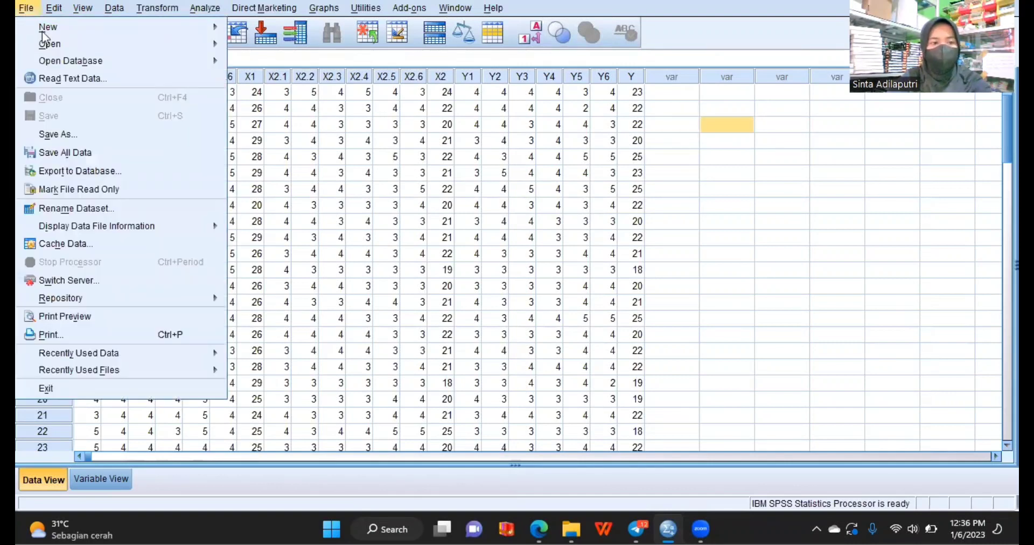
click(96, 135)
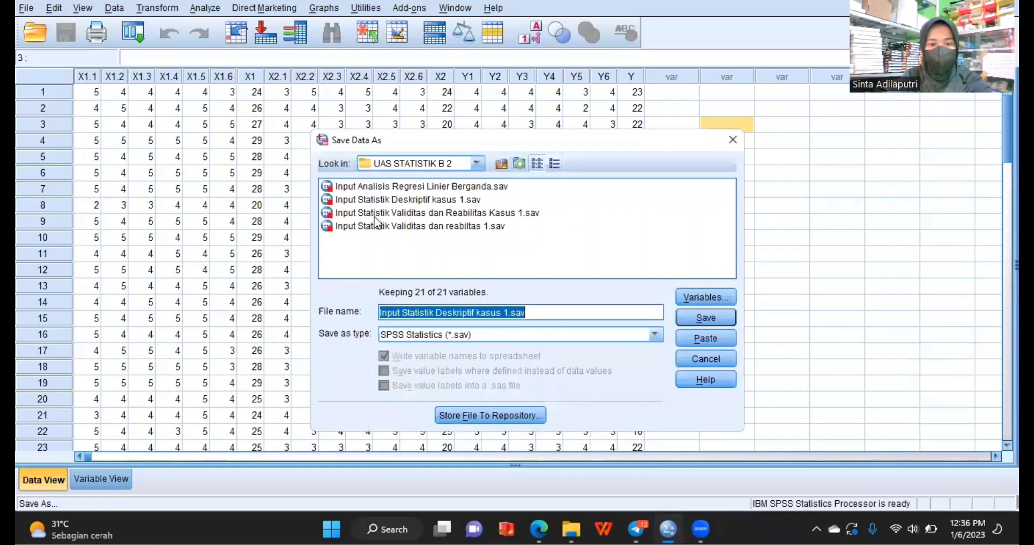
click(554, 313)
key(BackSpace)
key(BackSpace)
key(BackSpace)
key(BackSpace)
key(BackSpace)
key(BackSpace)
key(BackSpace)
key(BackSpace)
key(BackSpace)
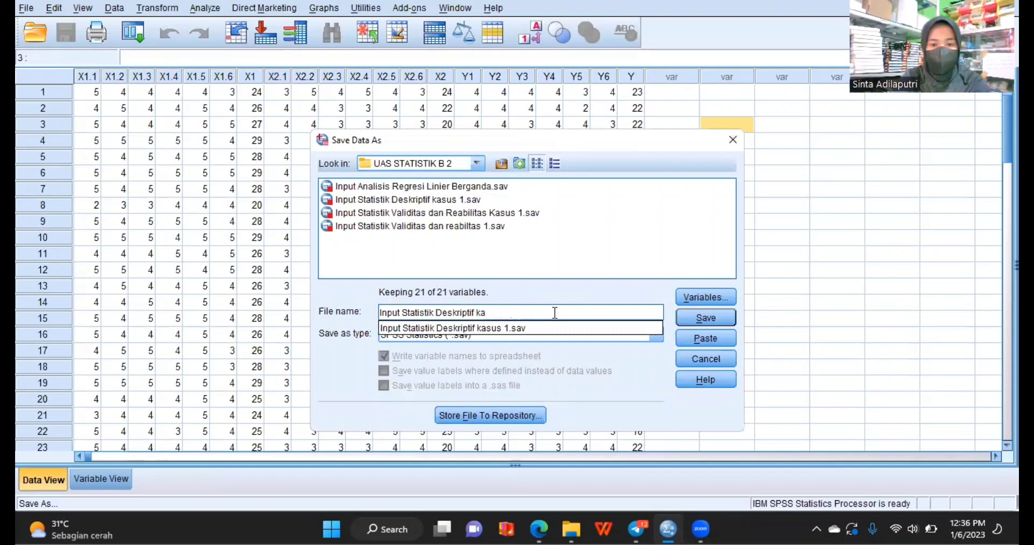
key(BackSpace)
key(BackSpace)
key(BackSpace)
key(BackSpace)
key(BackSpace)
key(BackSpace)
key(BackSpace)
key(BackSpace)
key(BackSpace)
key(BackSpace)
key(BackSpace)
key(BackSpace)
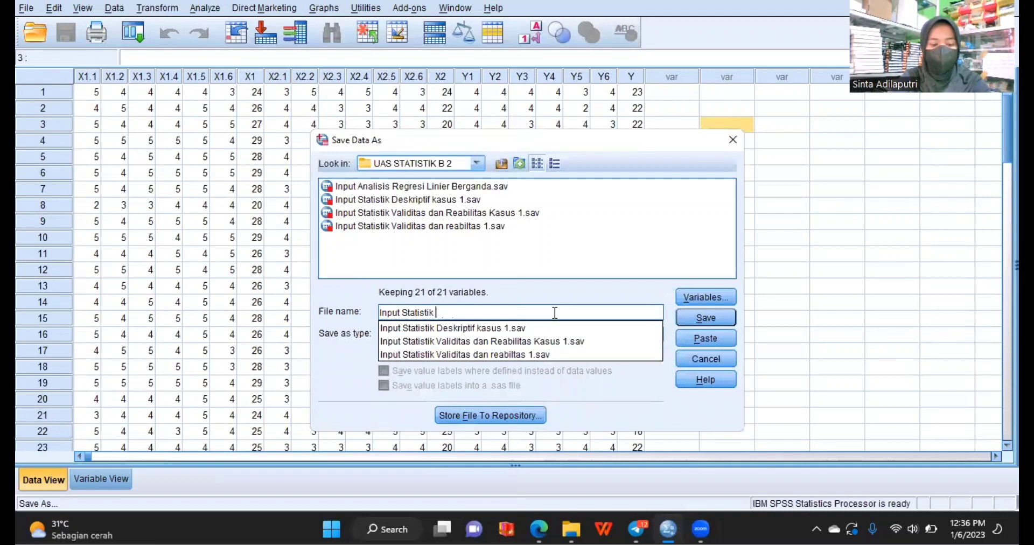
text(Validi)
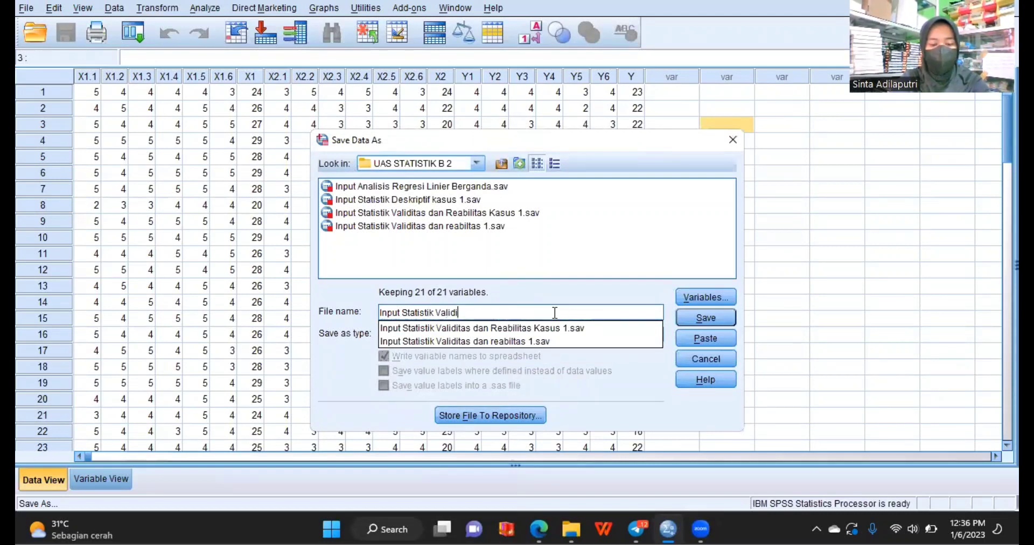
text(tas an)
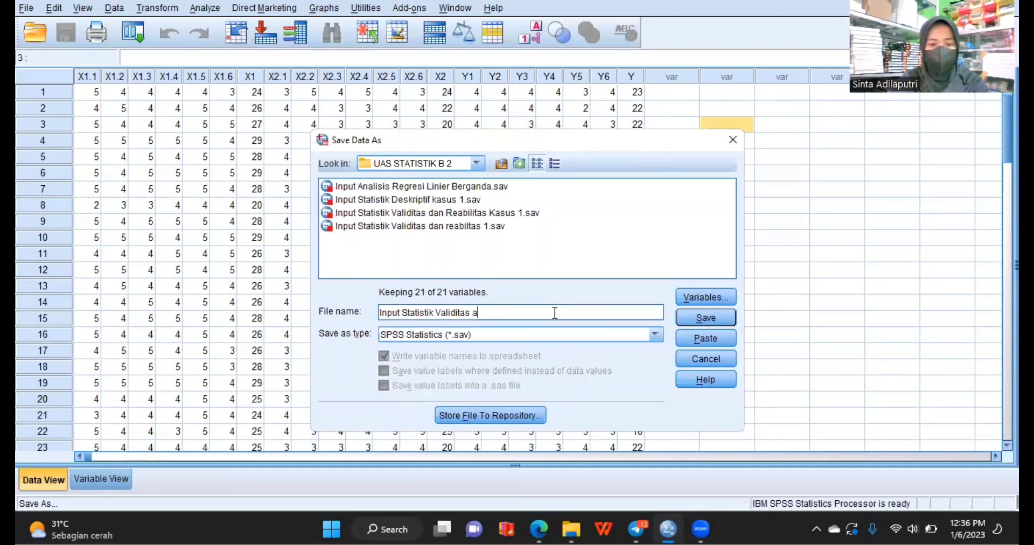
key(BackSpace)
key(BackSpace)
text(dan )
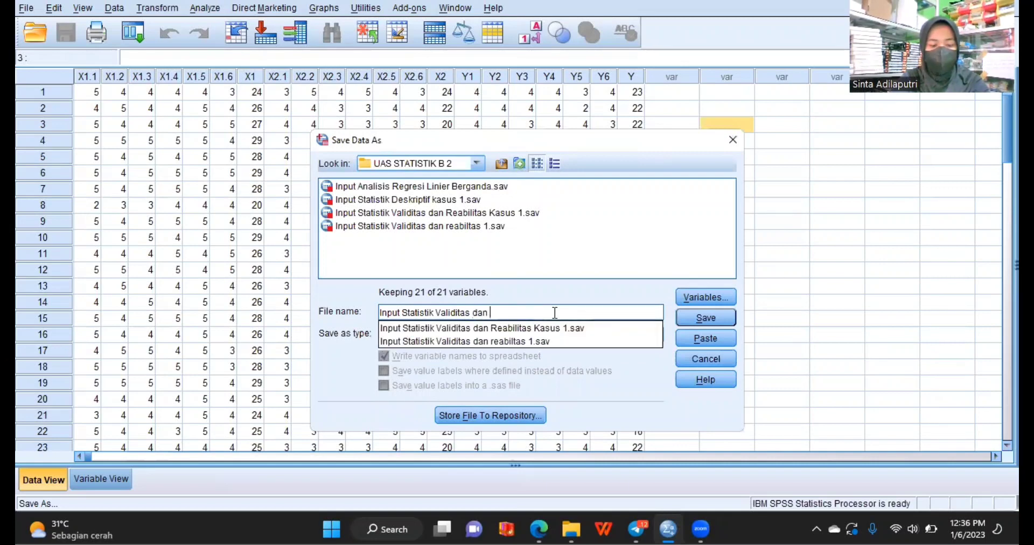
text(Reabe)
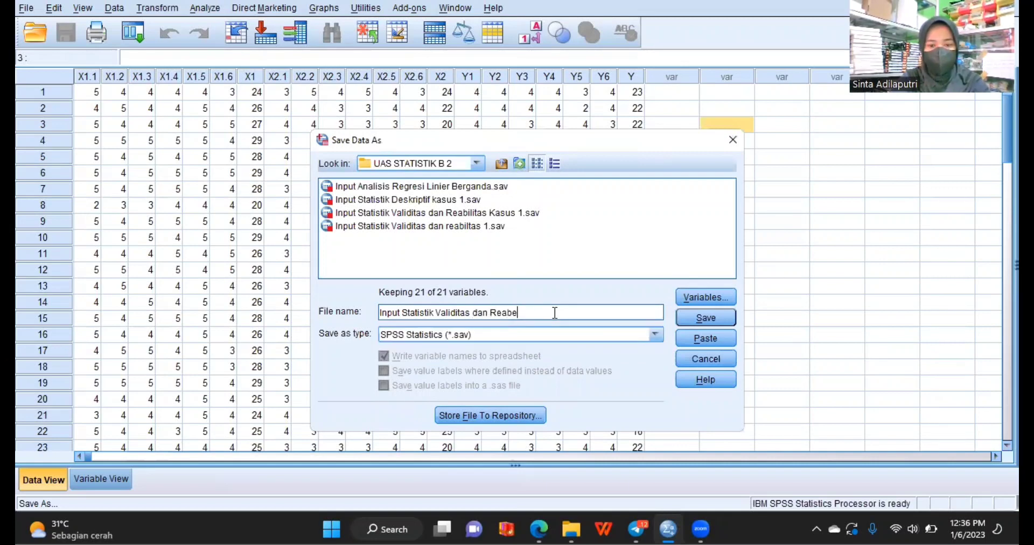
text(l 1)
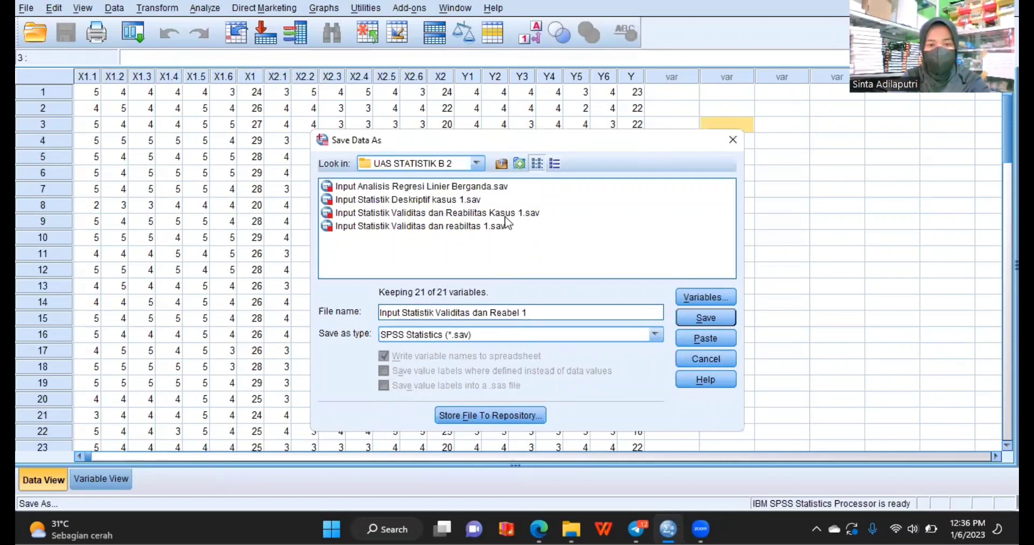
click(697, 314)
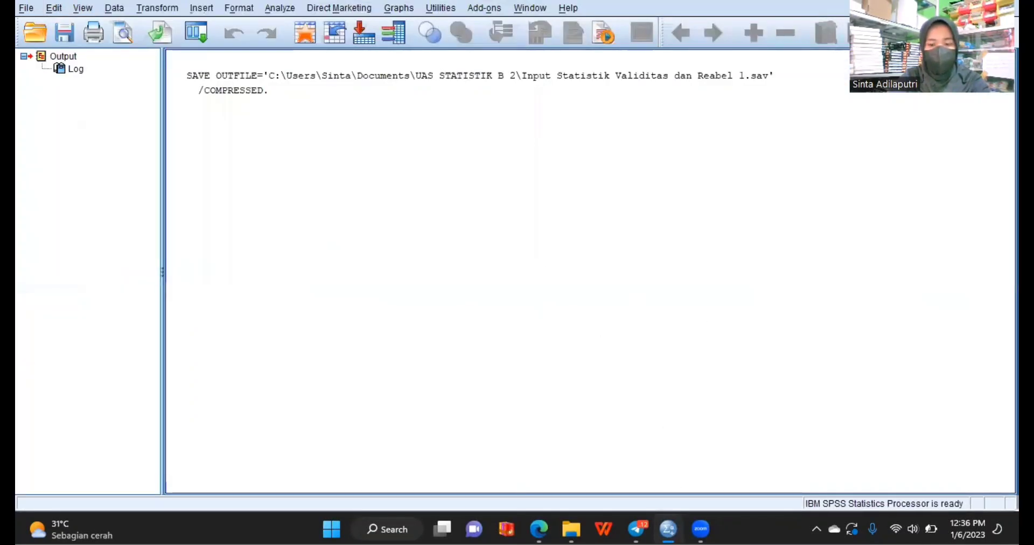
Return from the output window to the saved dataset in the data editor.
mouse_move(668, 529)
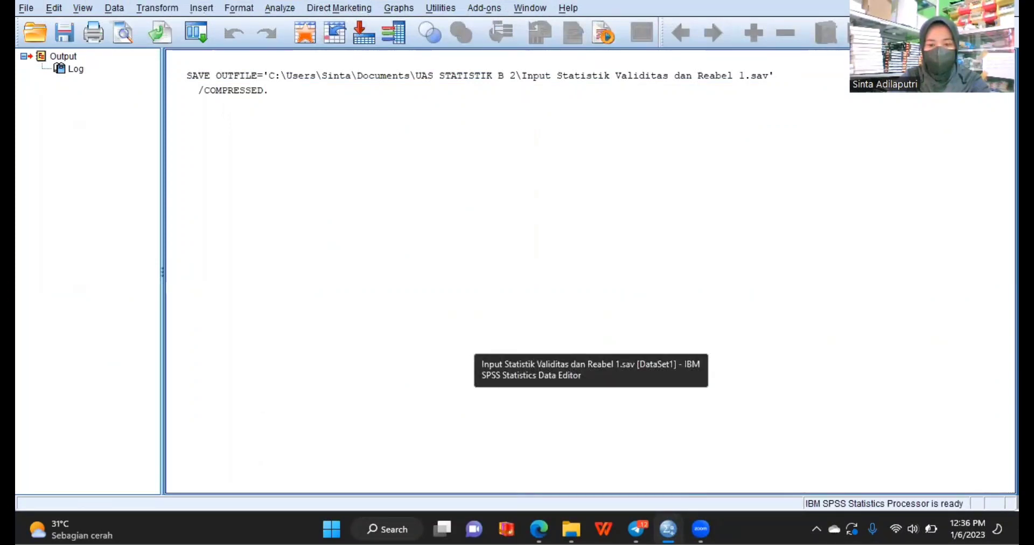
click(668, 528)
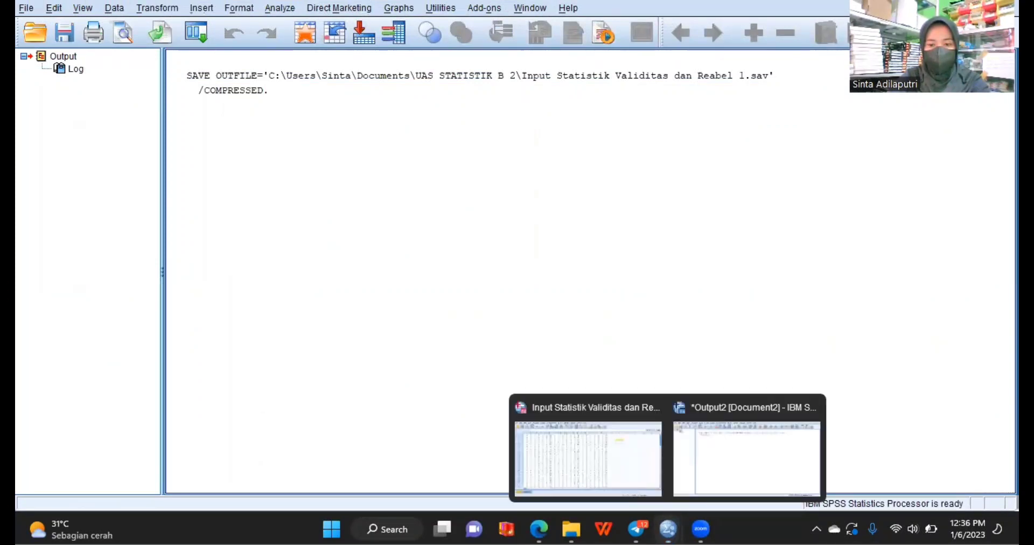
click(627, 480)
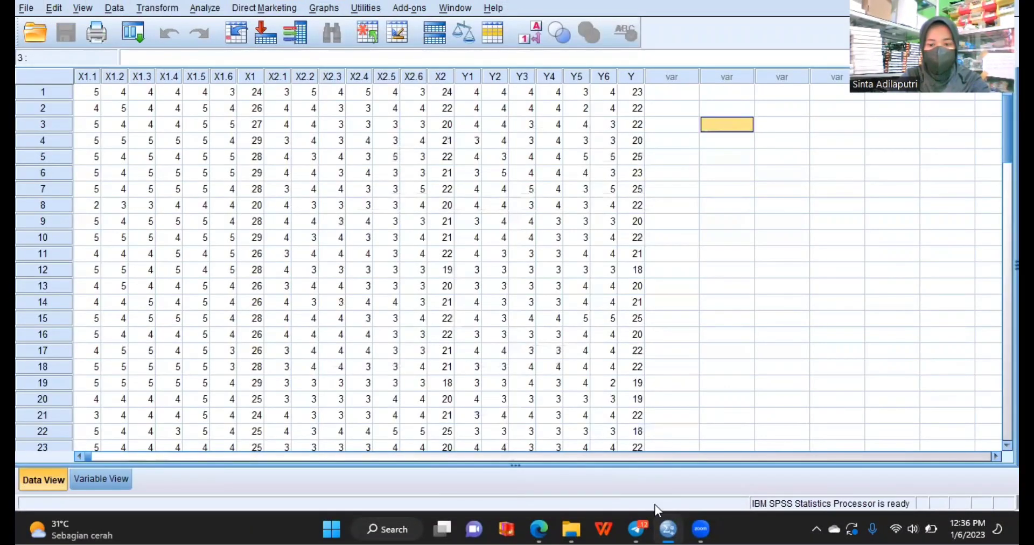
click(668, 529)
click(700, 479)
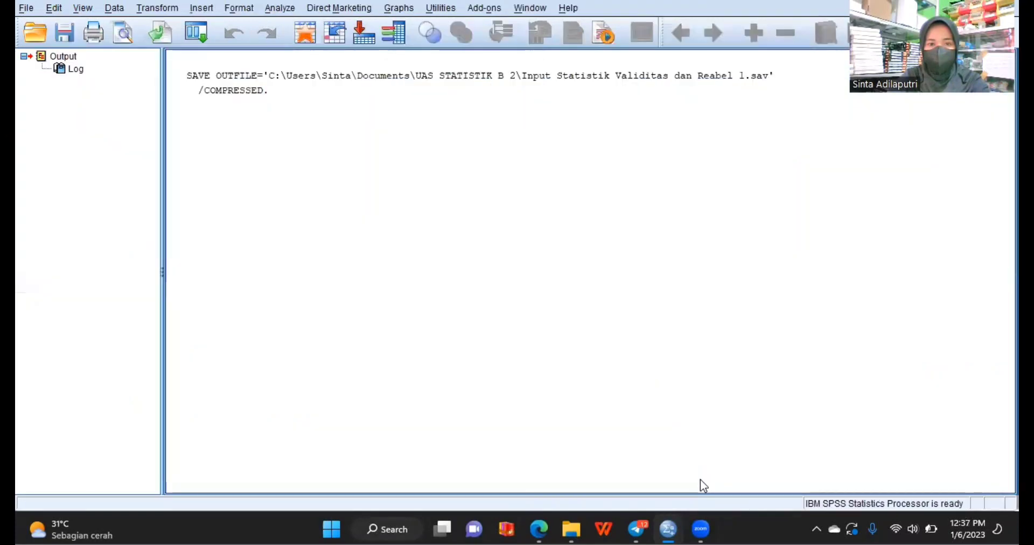
mouse_move(668, 529)
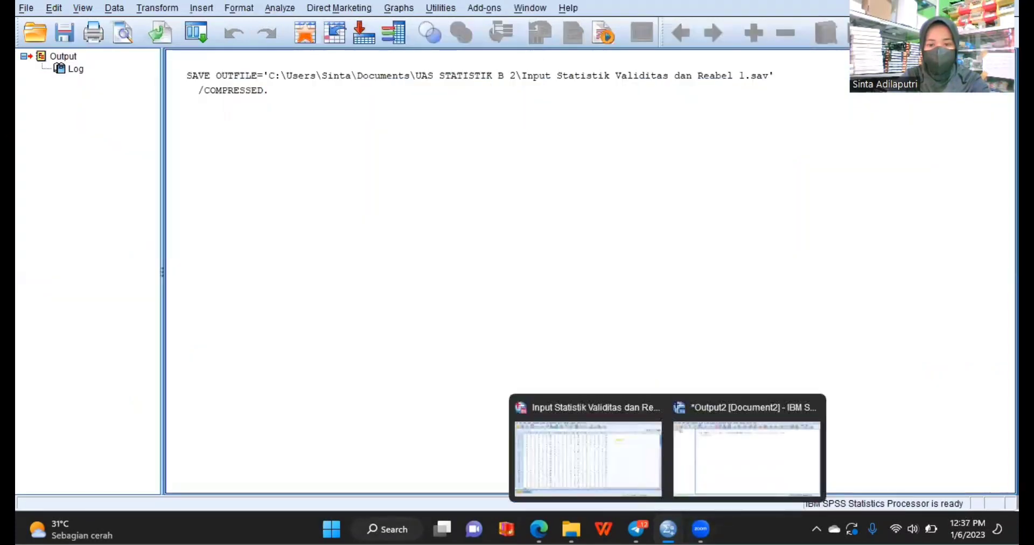
click(636, 486)
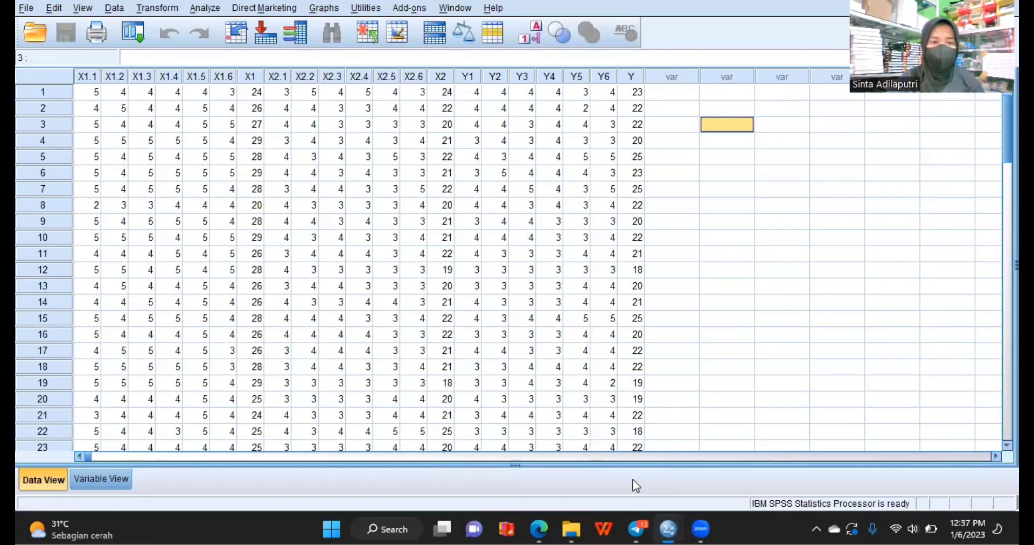
Start a Bivariate Correlations analysis and add the items X1.1 through X1.4 in order as its variables.
click(204, 8)
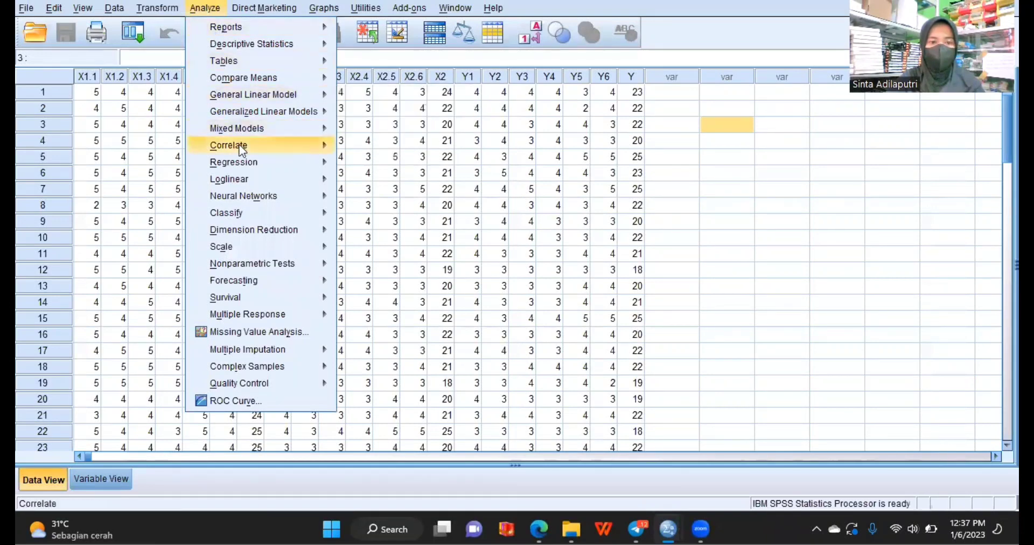
mouse_move(310, 151)
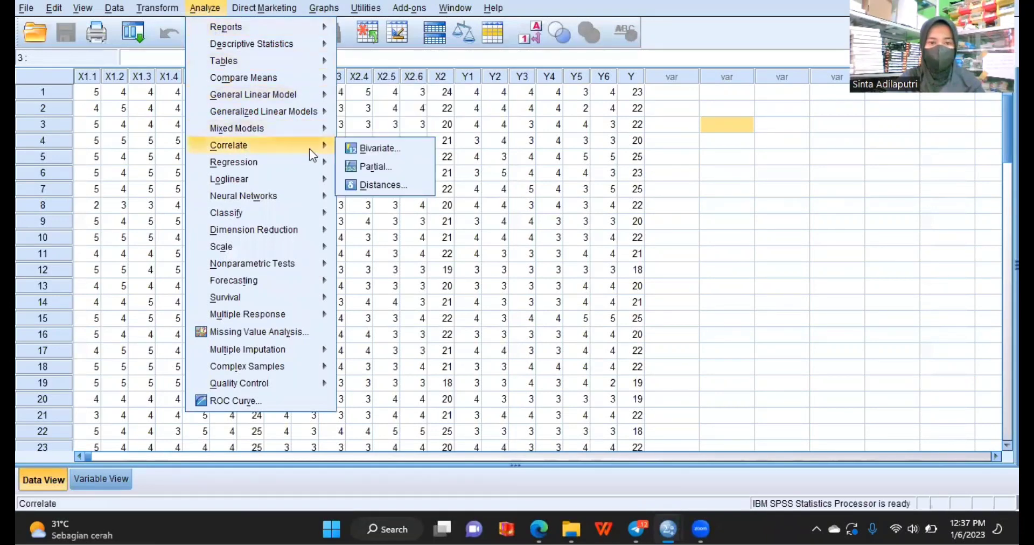
click(350, 148)
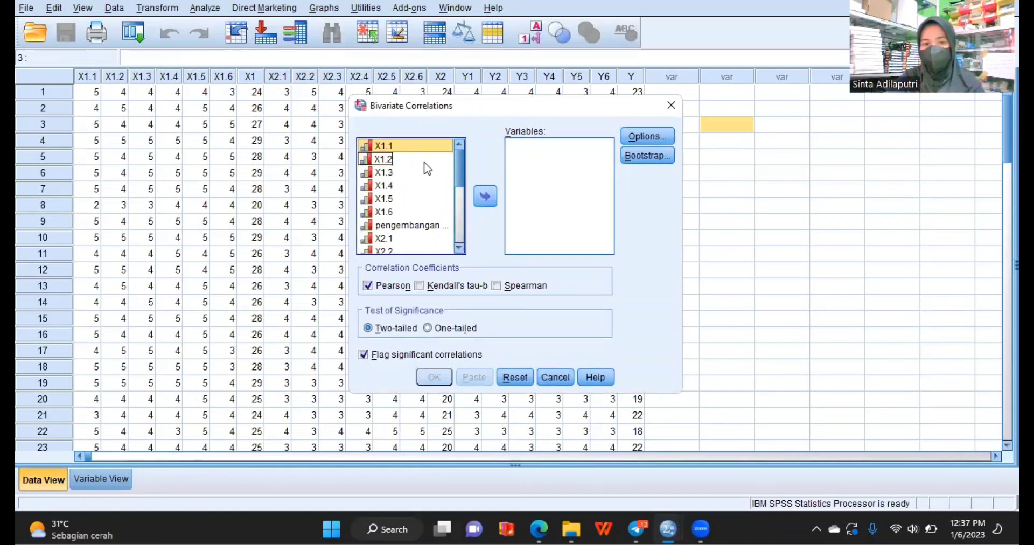
click(484, 196)
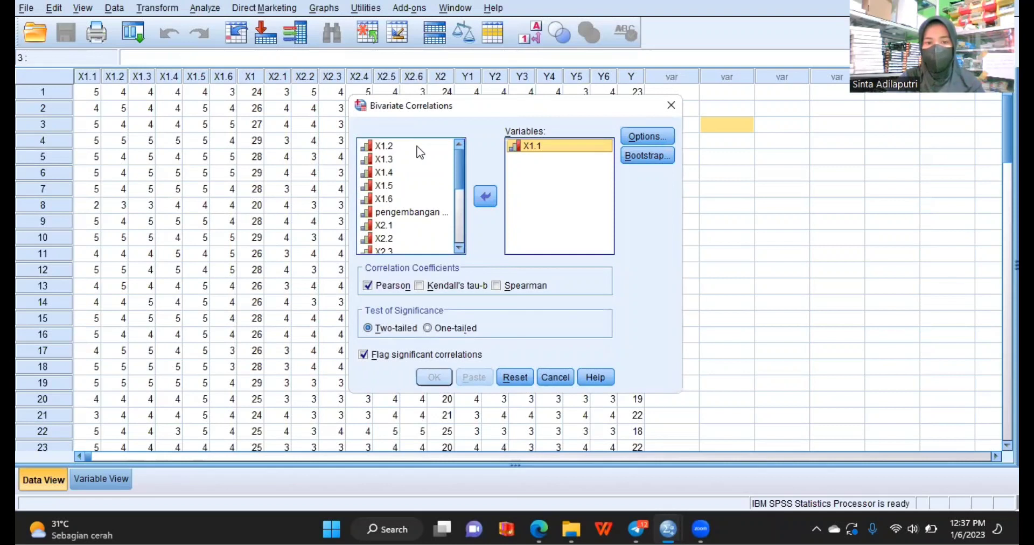
click(420, 146)
click(489, 199)
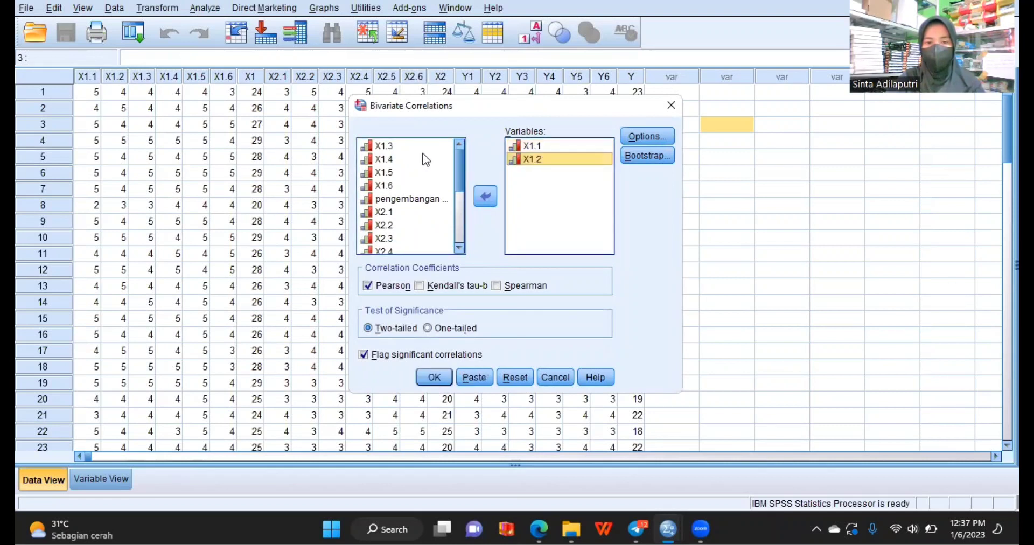
click(424, 147)
click(476, 186)
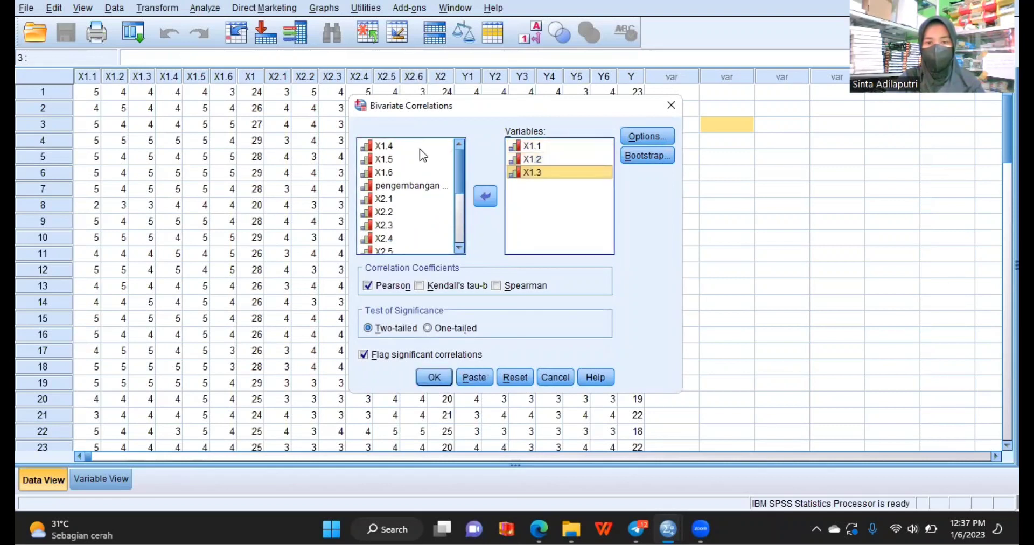
click(422, 151)
click(485, 196)
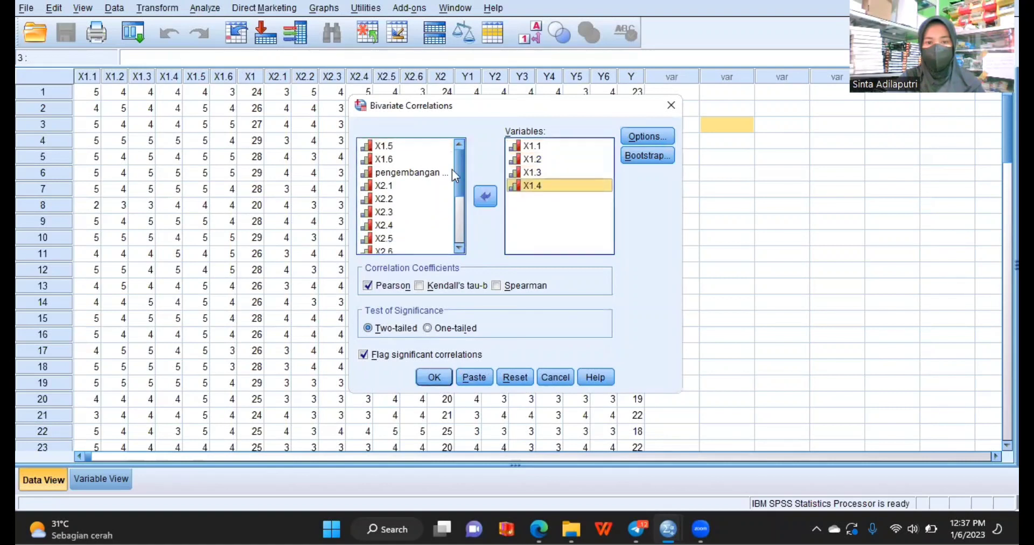
Add X1.5, X1.6 and the total pengembangan karir (X1), and run the Pearson two-tailed correlation.
click(430, 147)
click(486, 195)
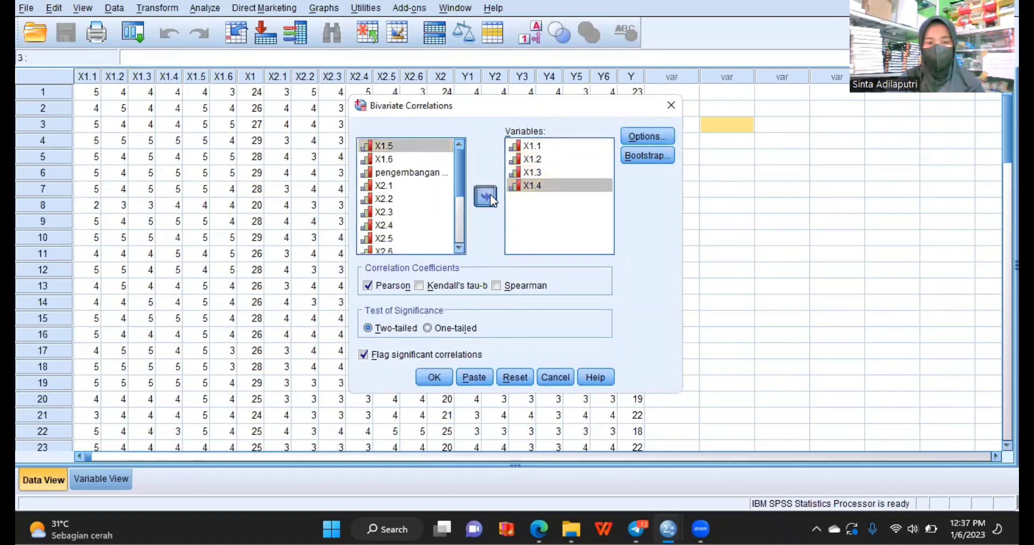
click(431, 147)
click(485, 196)
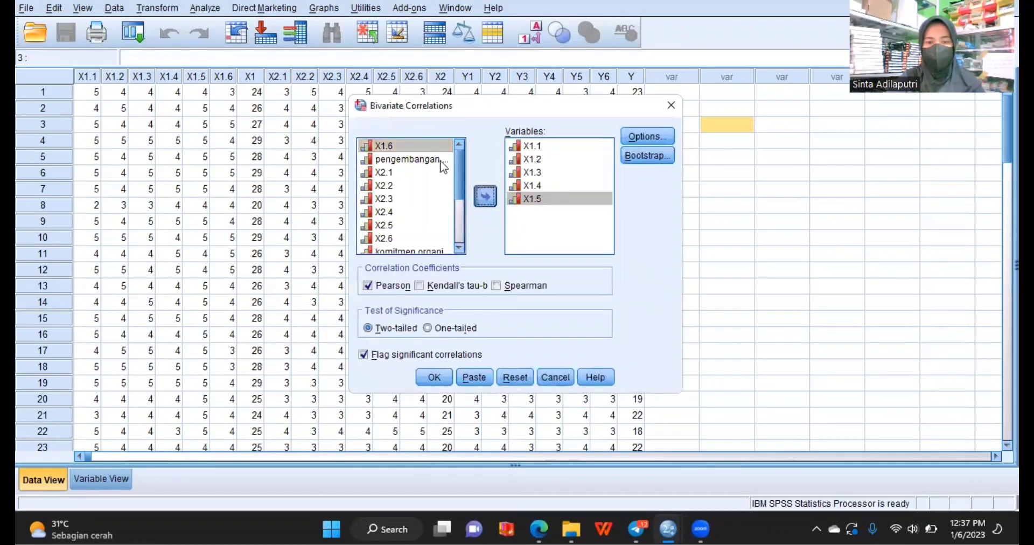
click(415, 146)
click(475, 197)
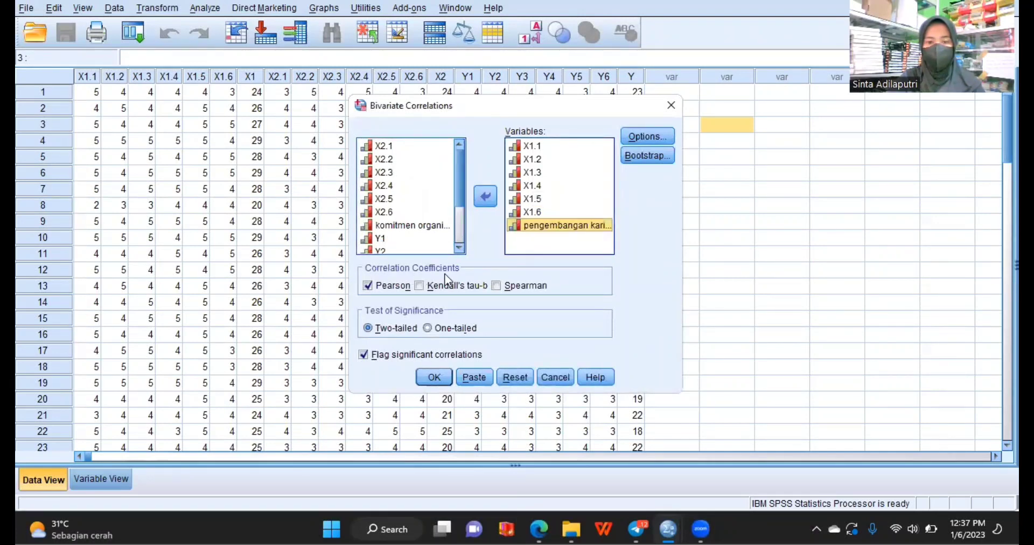
click(433, 377)
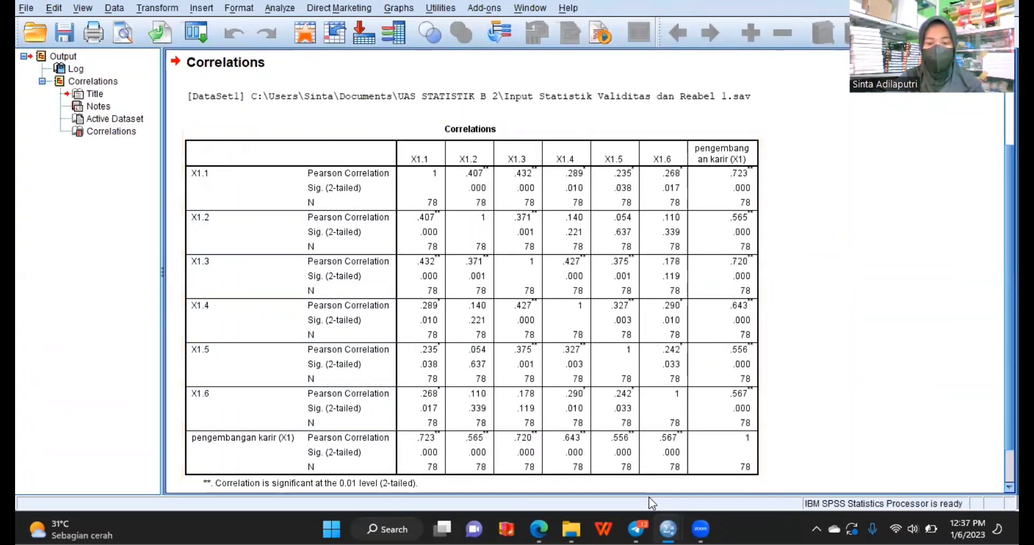
Return from the output window to the dataset in the data editor and reopen the Bivariate Correlations analysis.
mouse_move(661, 515)
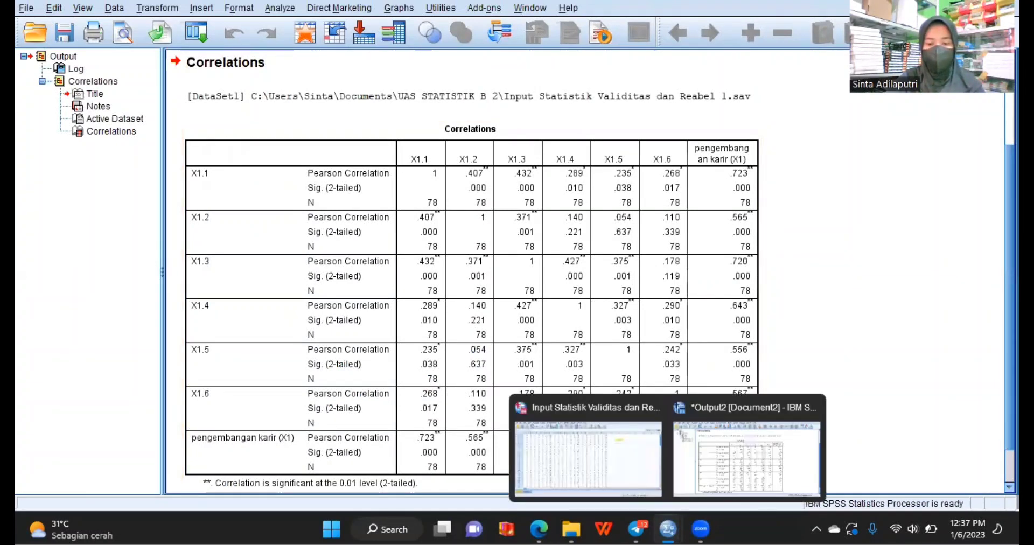
click(599, 480)
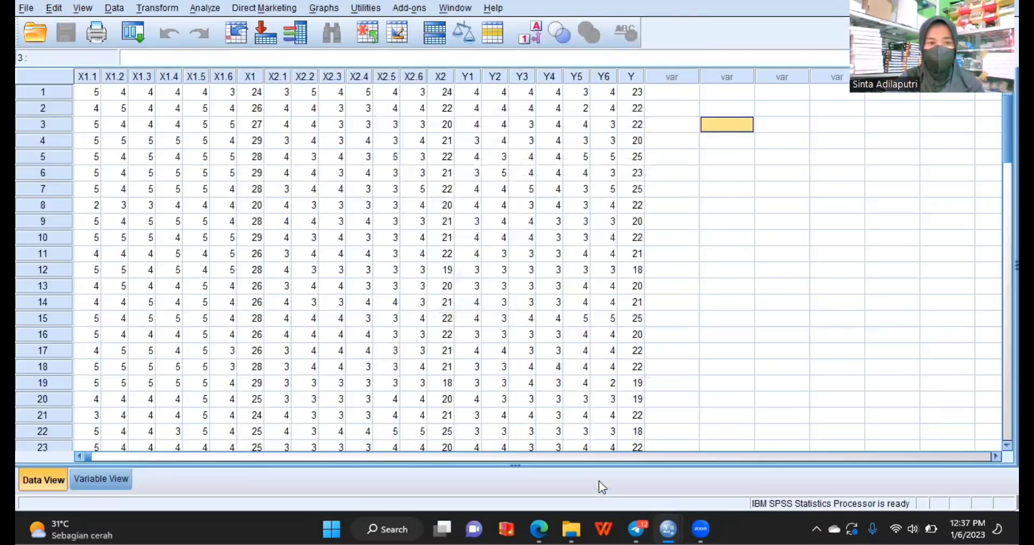
click(205, 8)
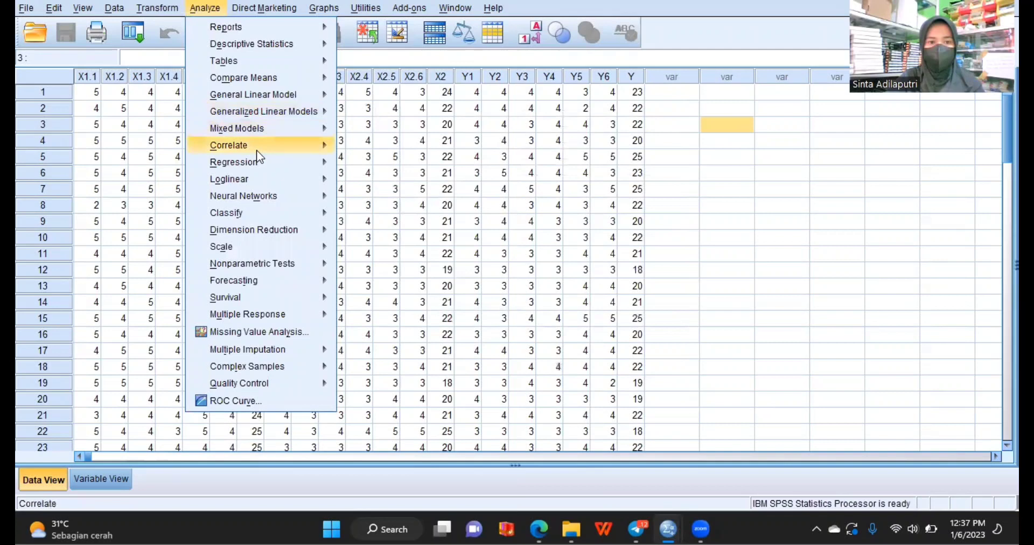
mouse_move(314, 151)
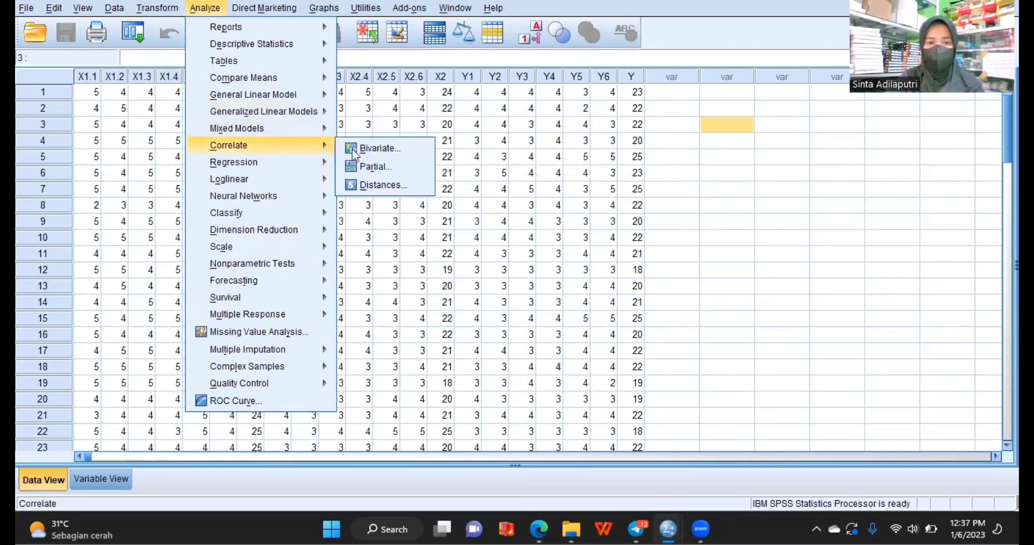
click(377, 148)
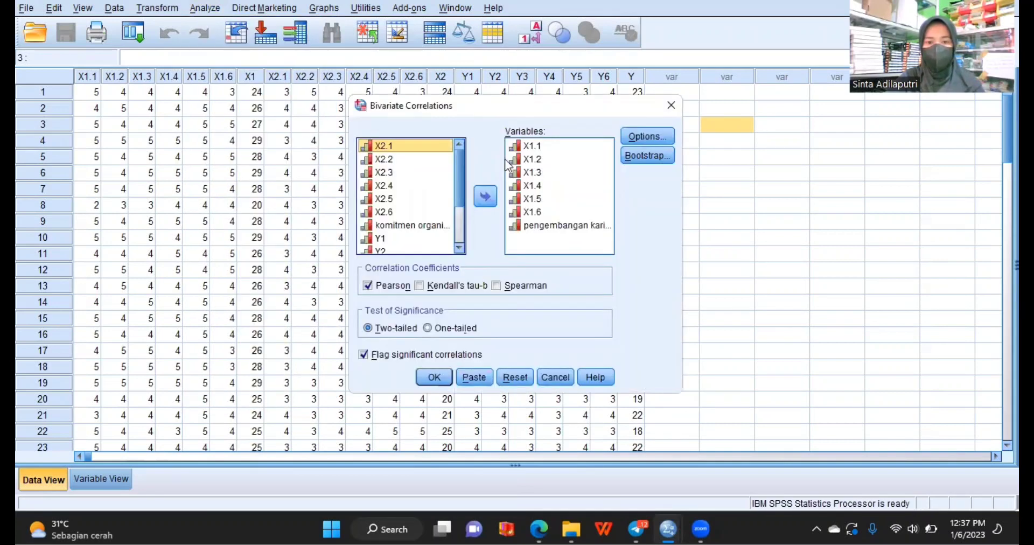
Remove items X1.1 through X1.6 and the total pengembangan karir (X1) from the correlation variables.
click(527, 147)
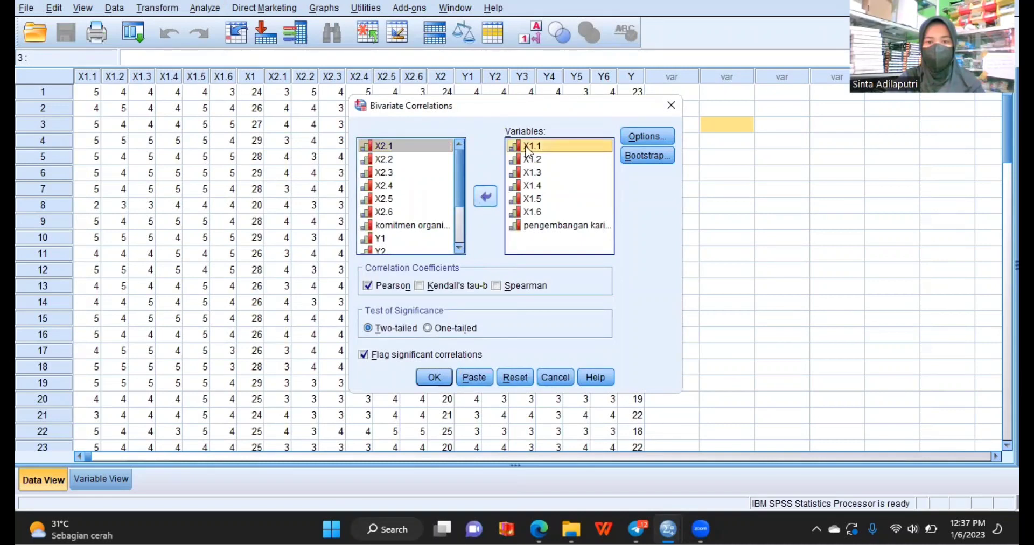
click(490, 197)
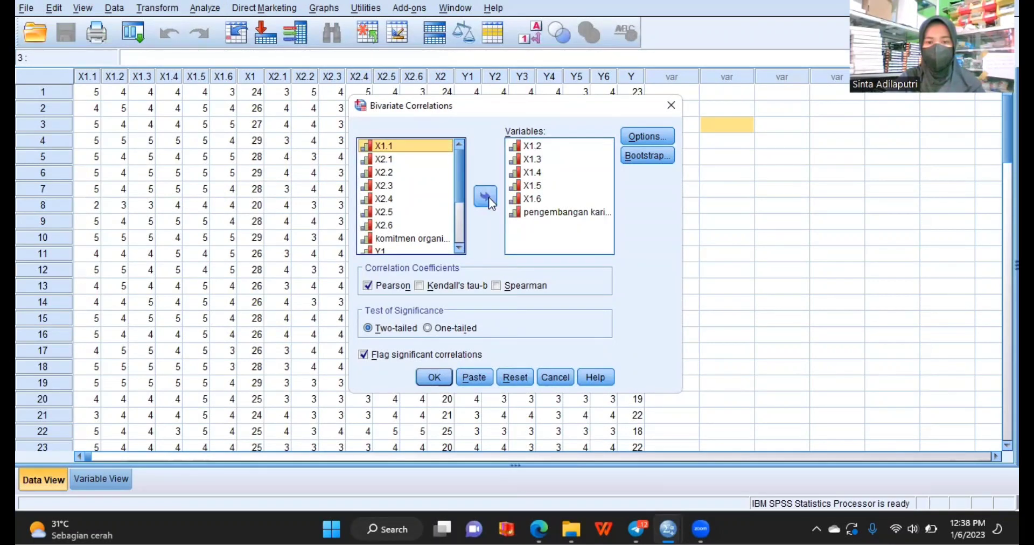
double_click(539, 147)
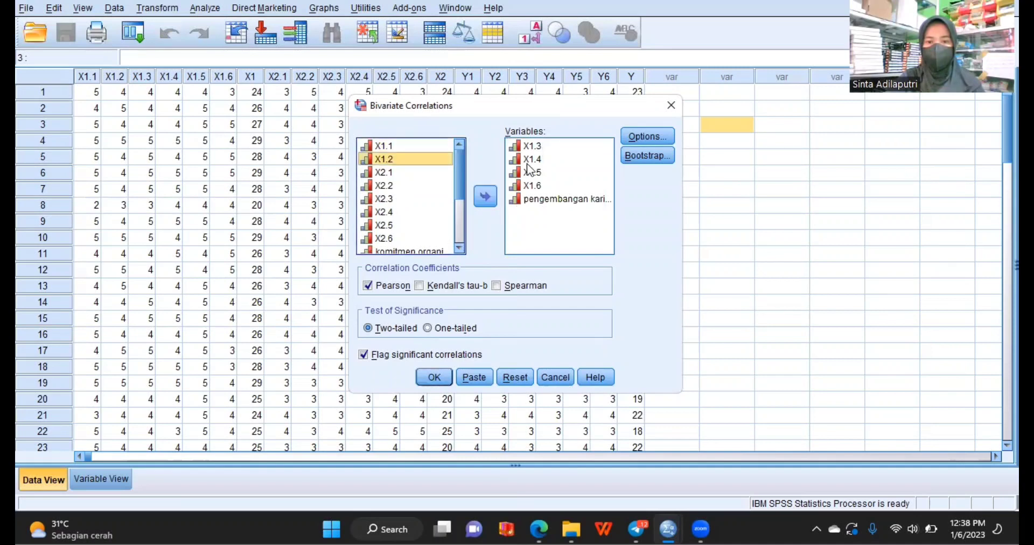
click(485, 199)
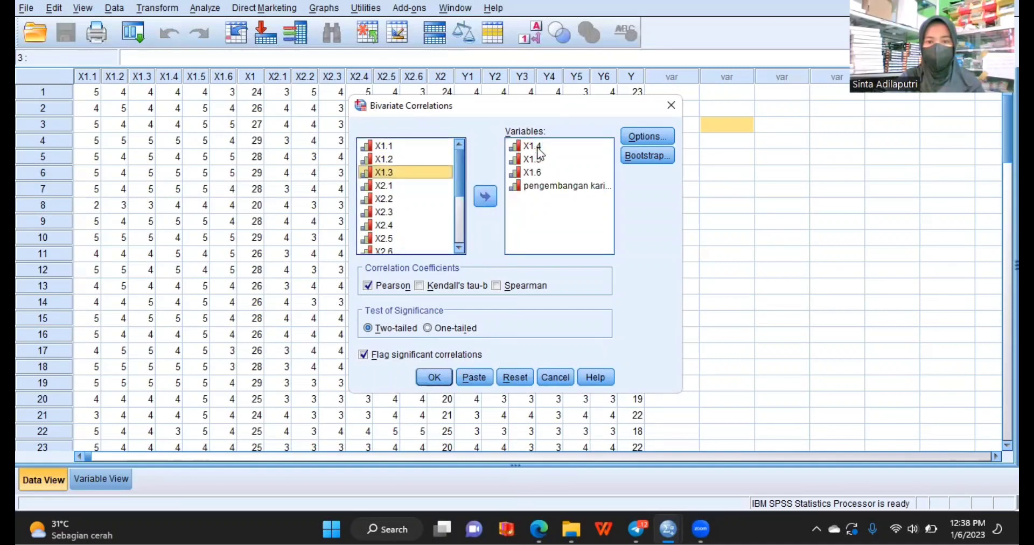
click(535, 146)
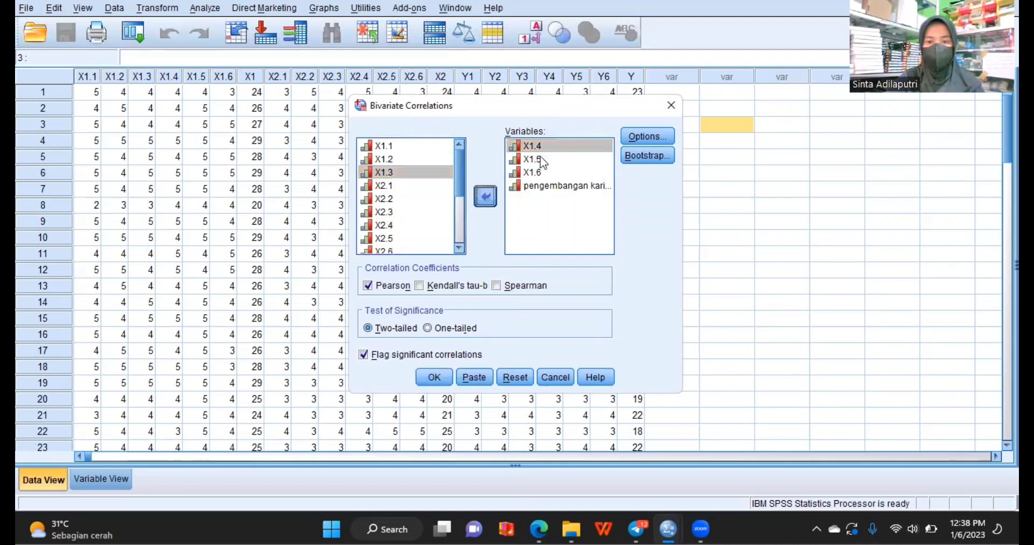
click(486, 202)
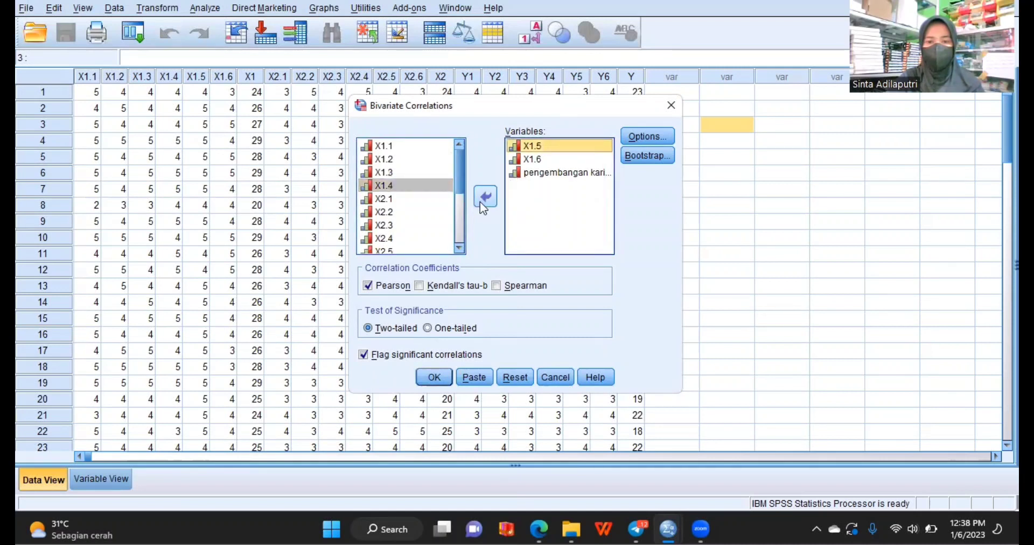
click(479, 201)
click(536, 146)
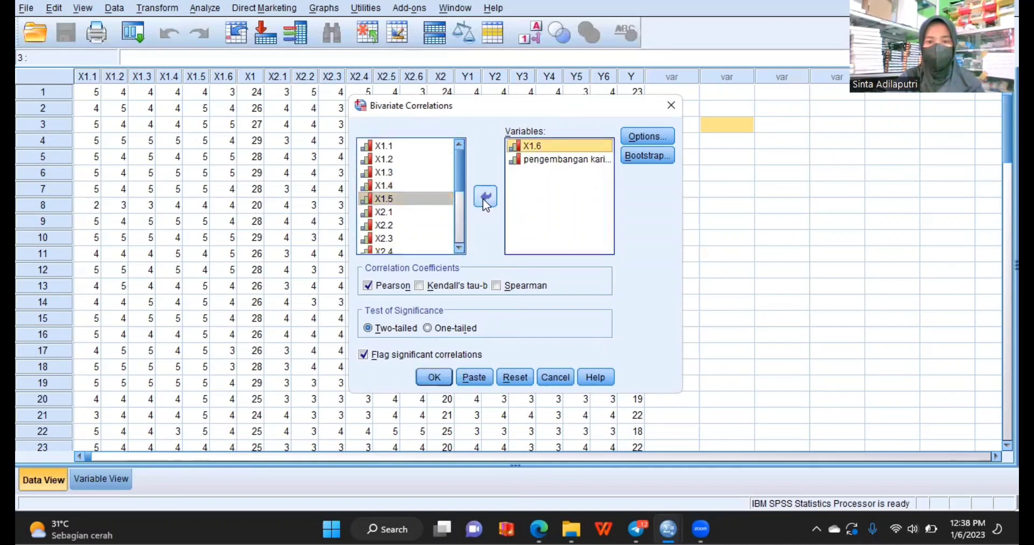
click(485, 201)
click(544, 147)
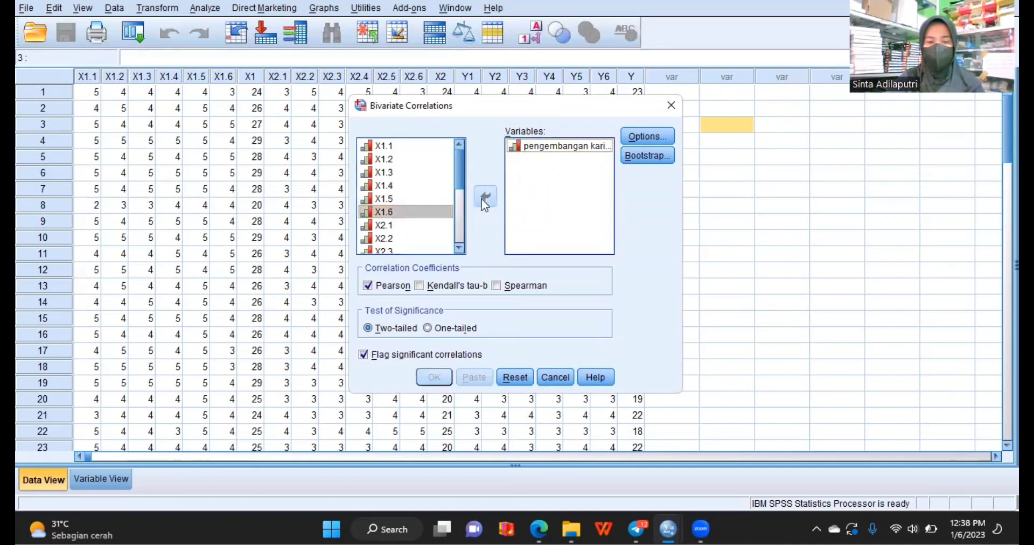
click(484, 197)
Add the items X2.1 through X2.4 in order as the variables of the bivariate correlation.
drag(460, 176, 460, 205)
click(415, 153)
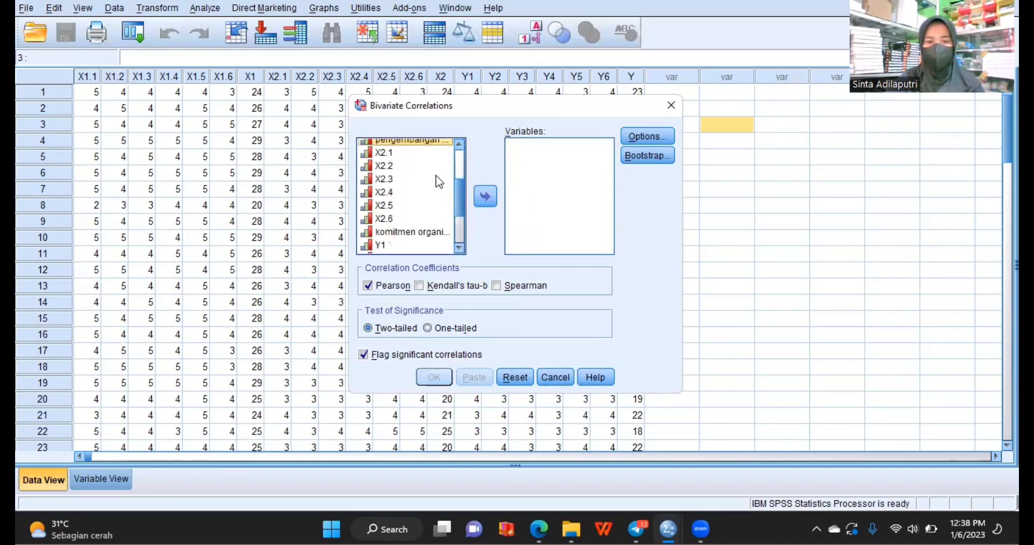
double_click(430, 154)
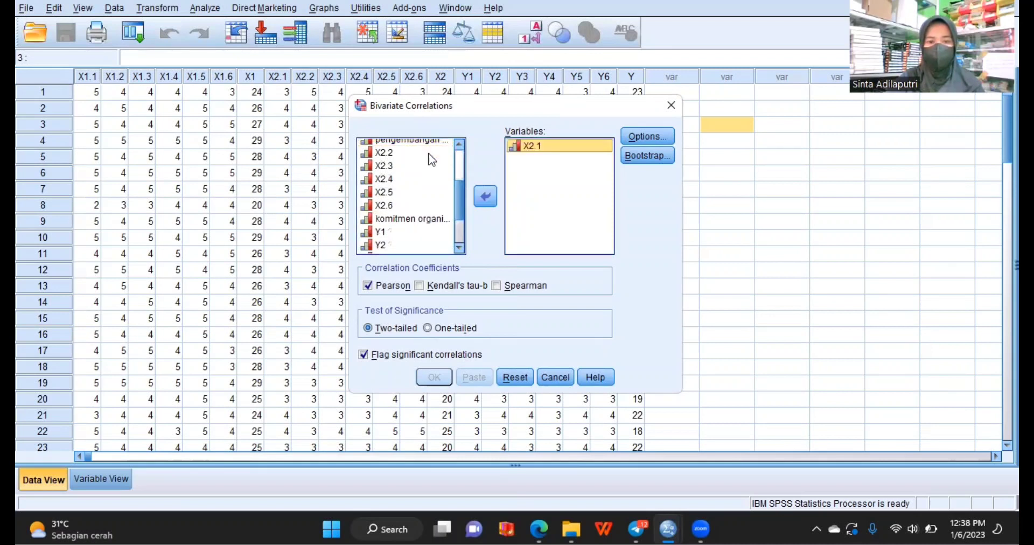
click(409, 152)
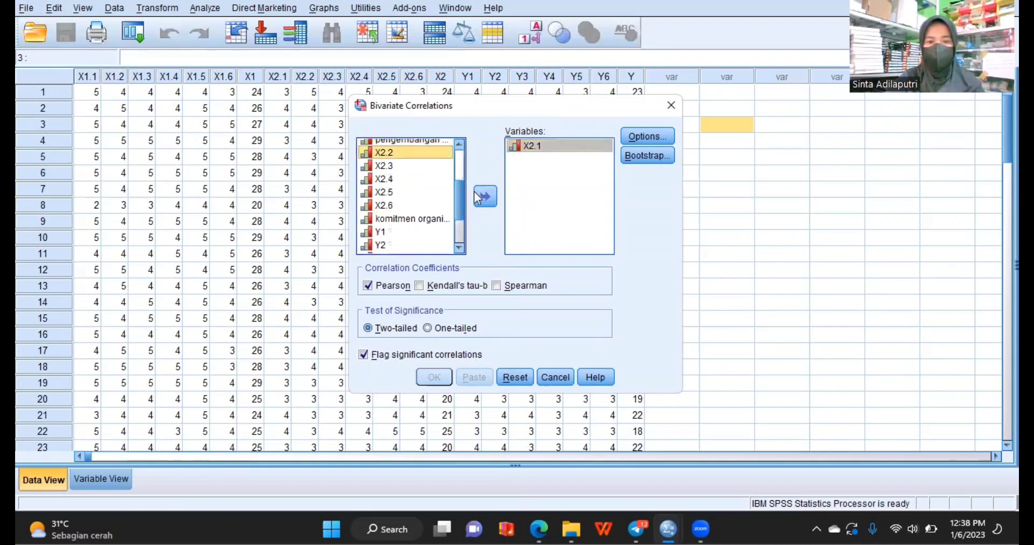
double_click(409, 153)
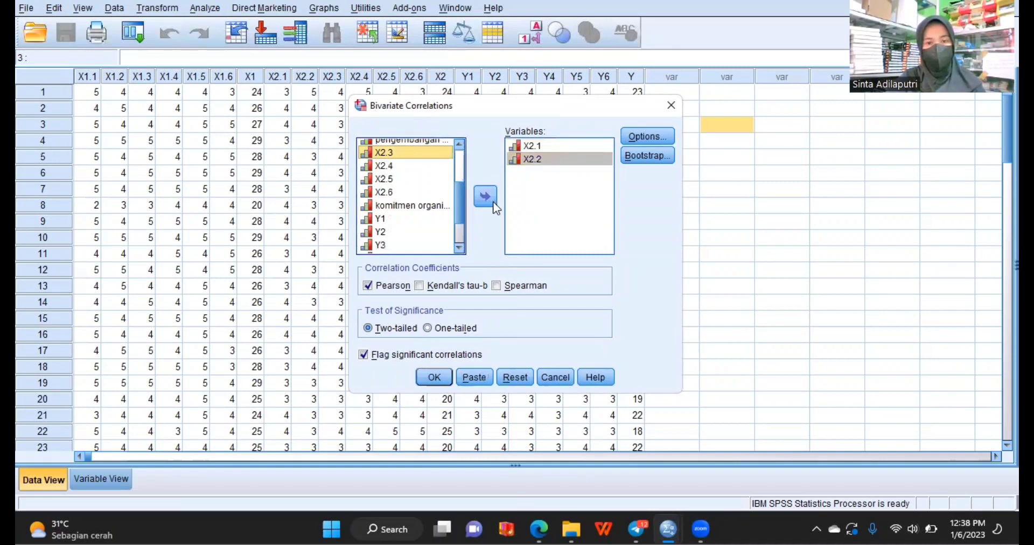
click(489, 199)
click(430, 153)
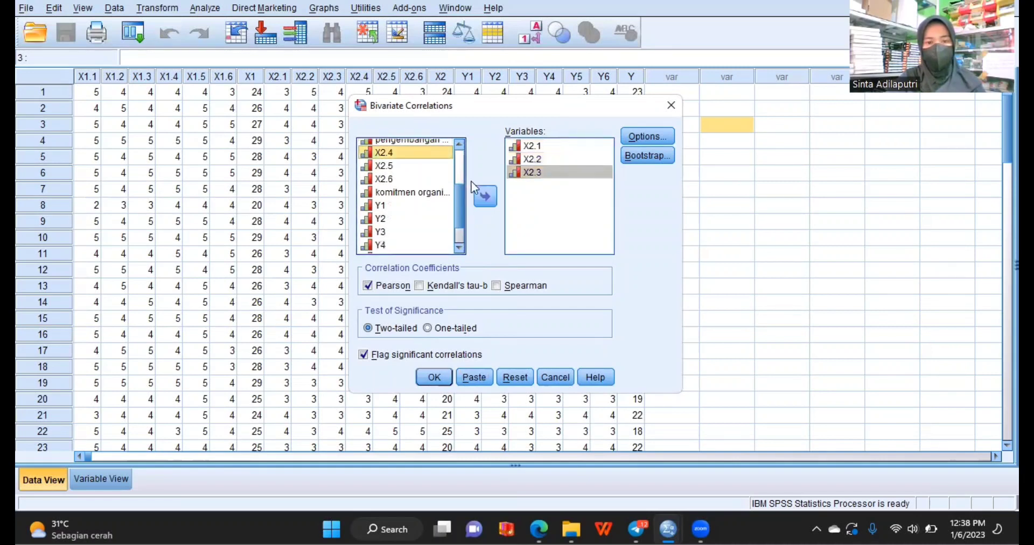
click(484, 196)
Add X2.5, X2.6 and the total komitmen organisasi (X2), and run the Pearson two-tailed correlation.
click(428, 154)
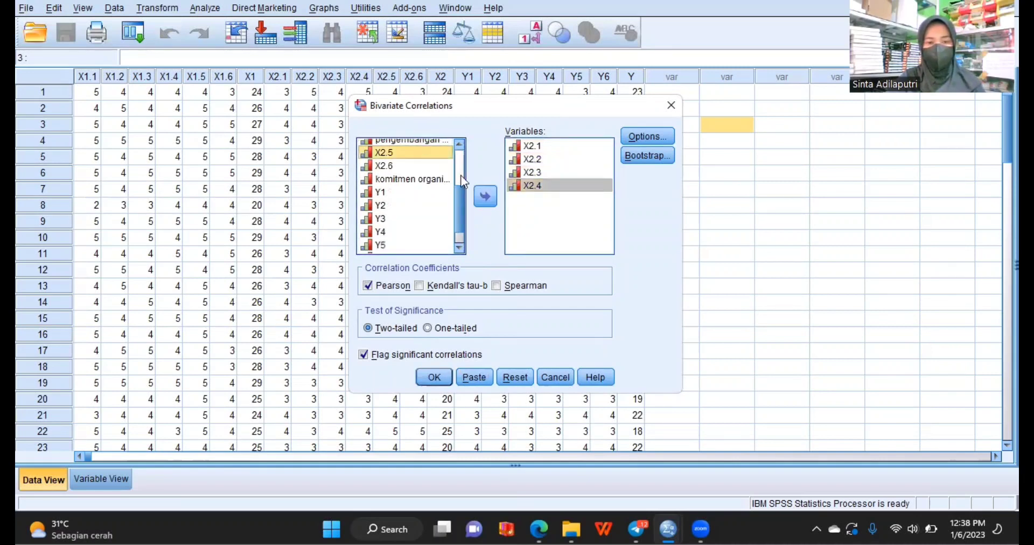
click(484, 196)
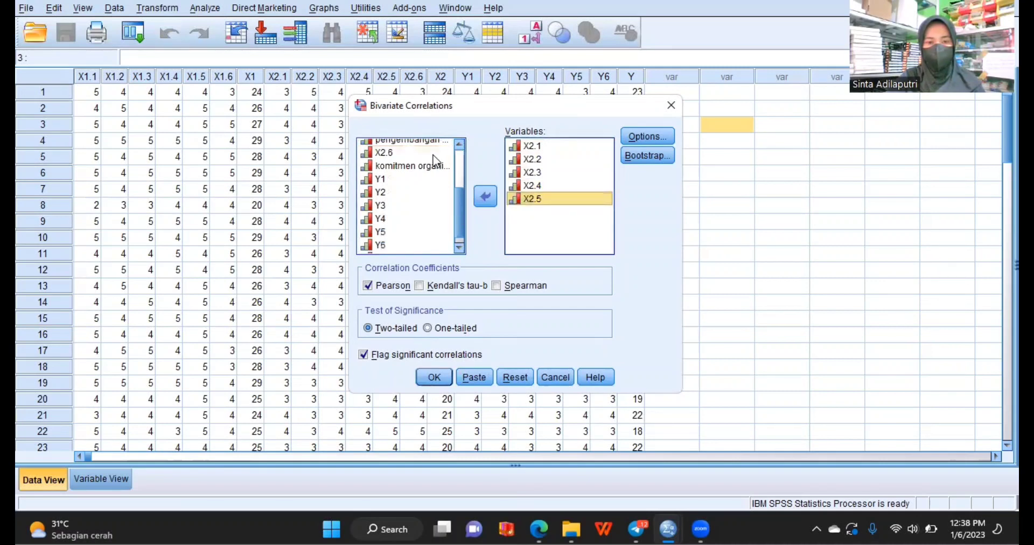
click(436, 155)
click(480, 195)
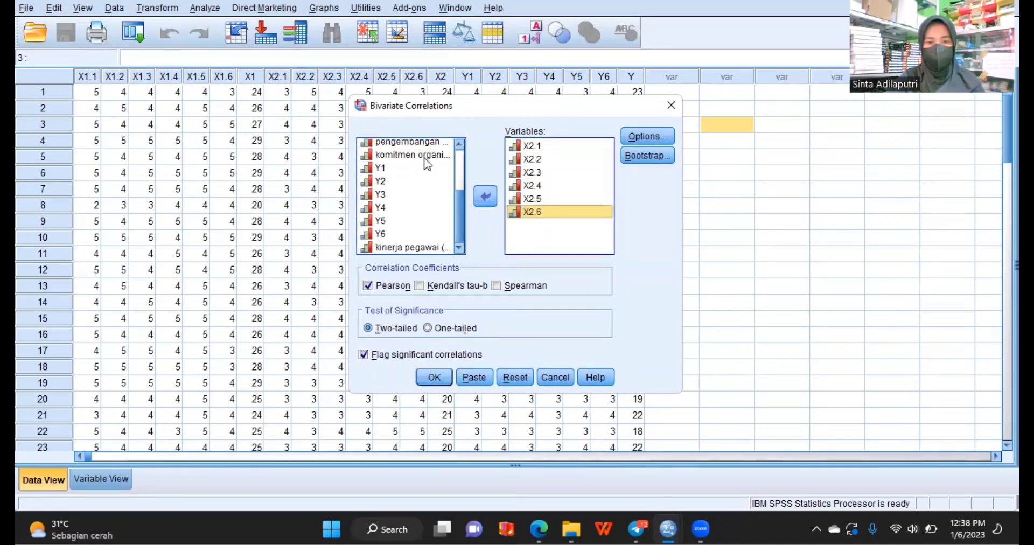
click(424, 157)
click(484, 196)
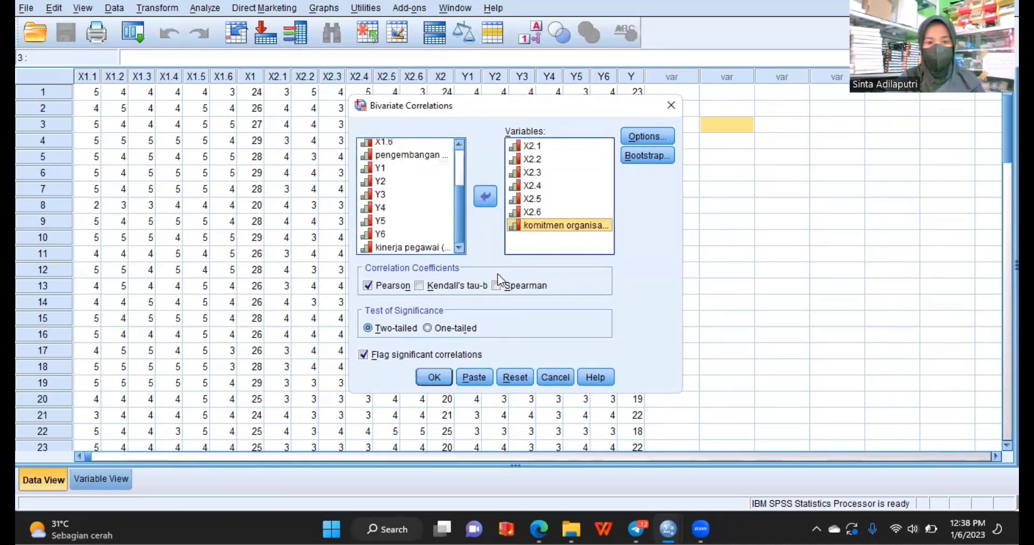
click(433, 375)
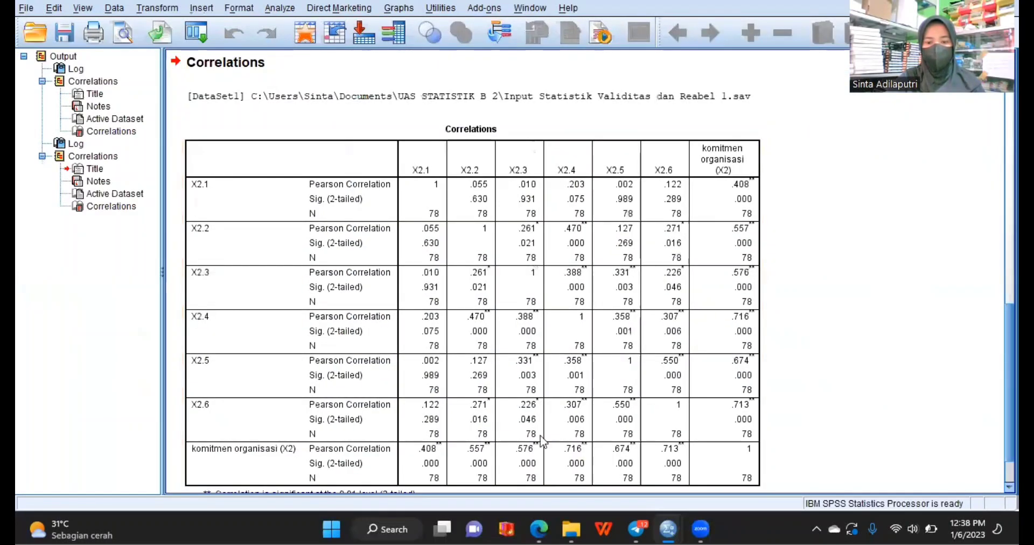
Go back to the data editor from the X2 correlation output and reopen the Bivariate Correlations analysis.
mouse_move(667, 529)
click(608, 493)
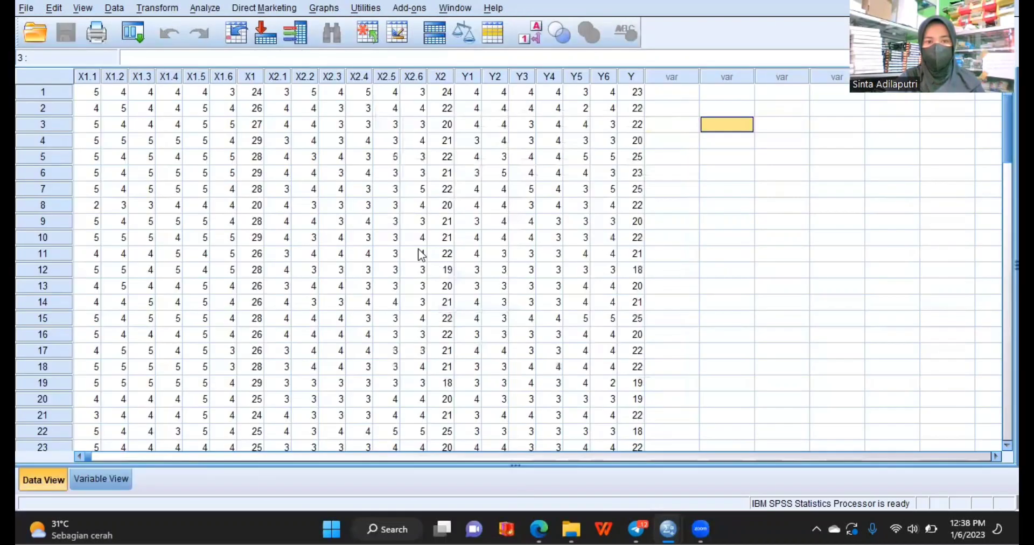
click(212, 11)
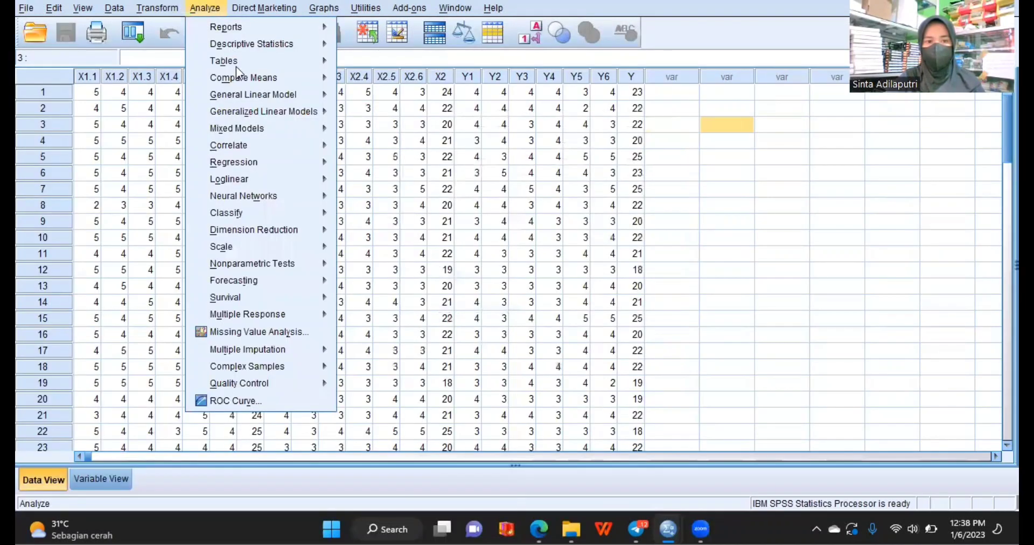
mouse_move(249, 145)
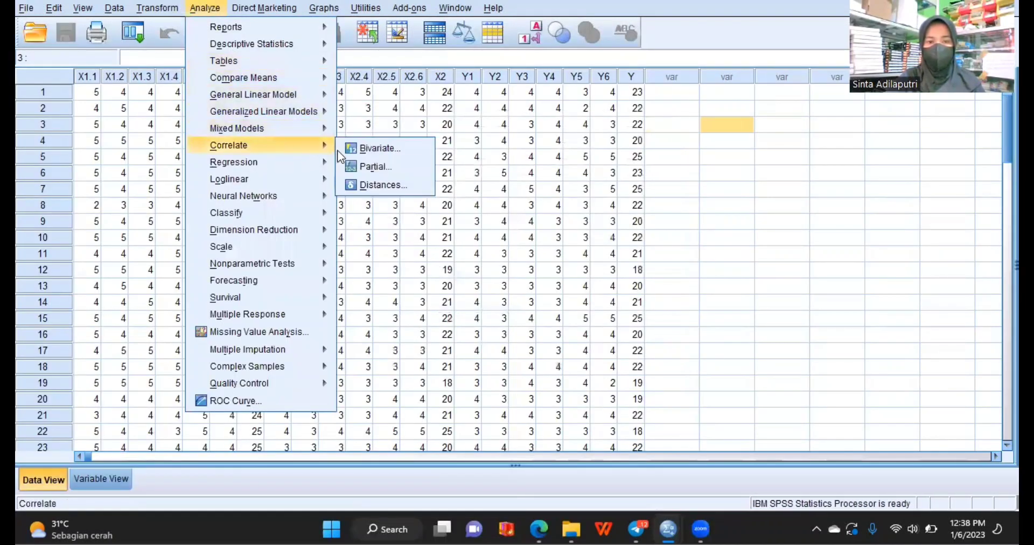
click(356, 150)
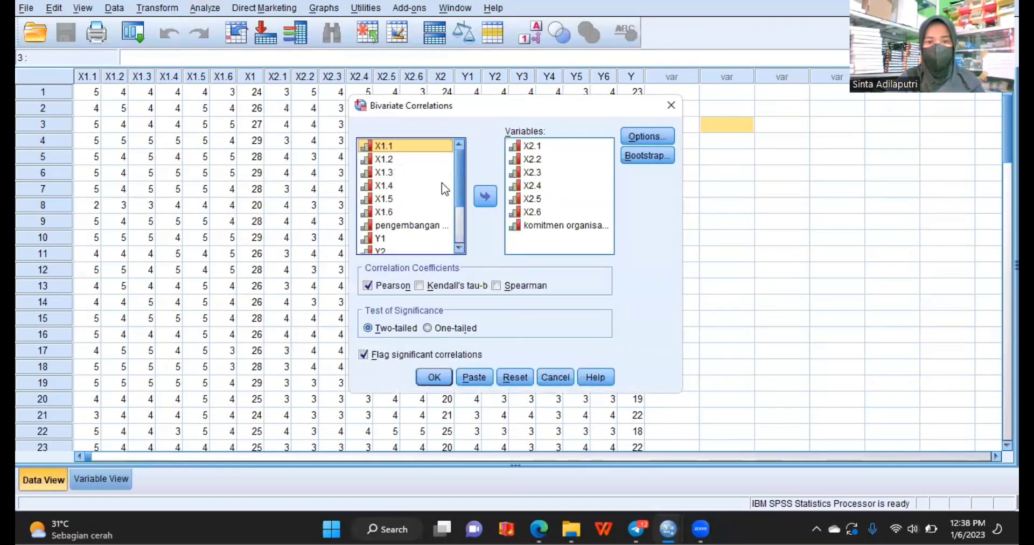
Clear the X2 items from the correlation variables, starting with X2.1, X2.2 and X2.3.
click(519, 148)
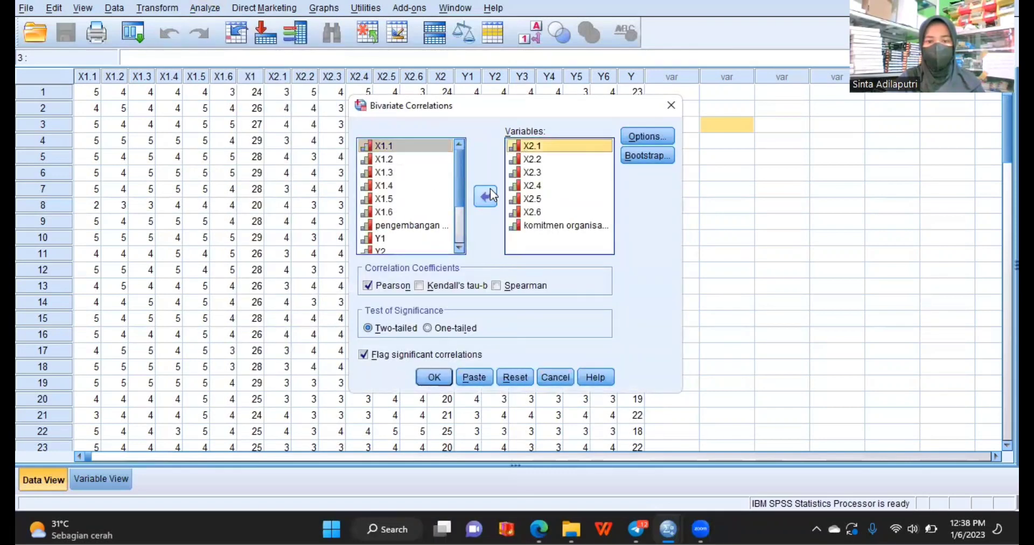
click(489, 192)
click(539, 149)
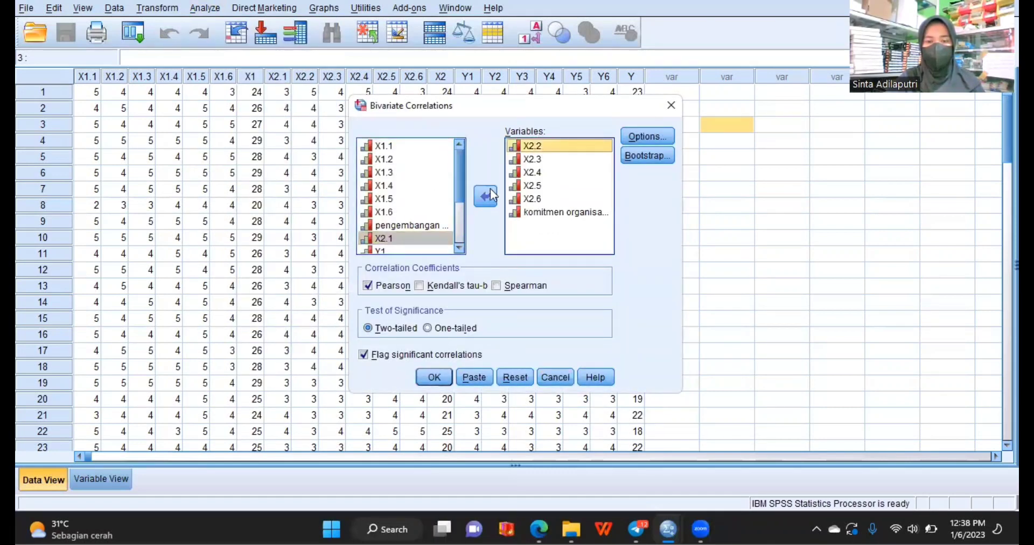
click(489, 191)
click(552, 147)
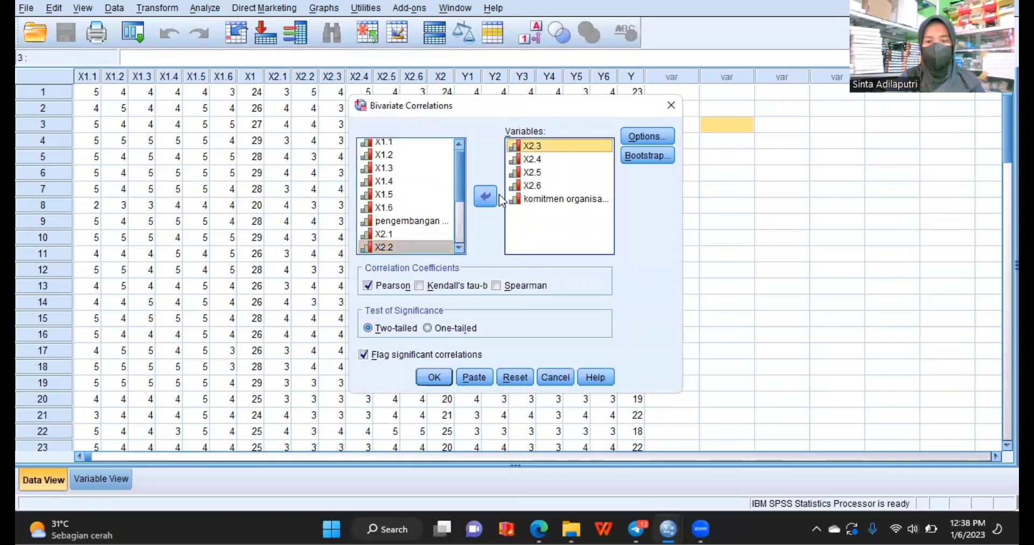
click(487, 200)
click(545, 148)
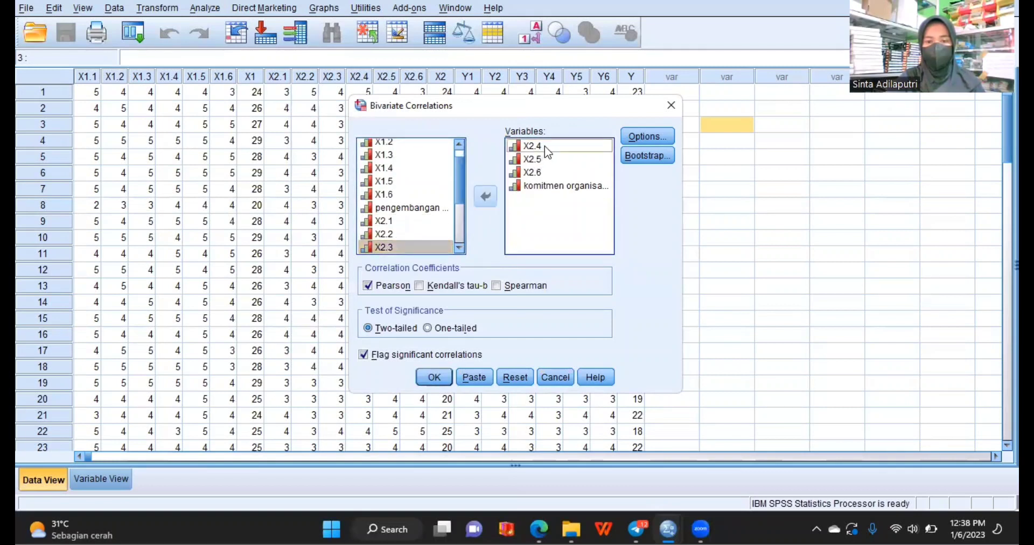
Remove X2.4, X2.5, X2.6 and komitmen organisasi (X2) from the bivariate correlation variables.
click(486, 199)
click(549, 146)
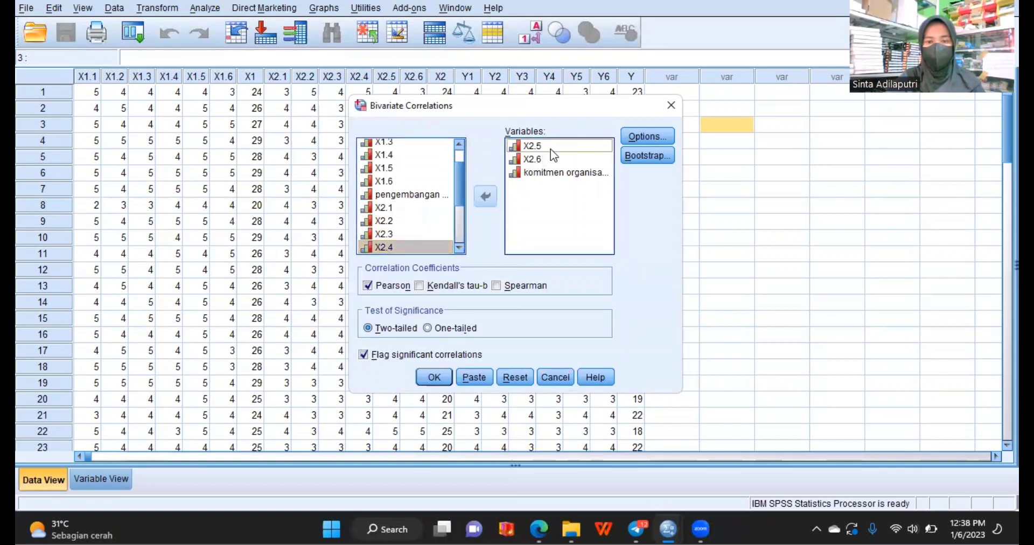
click(485, 196)
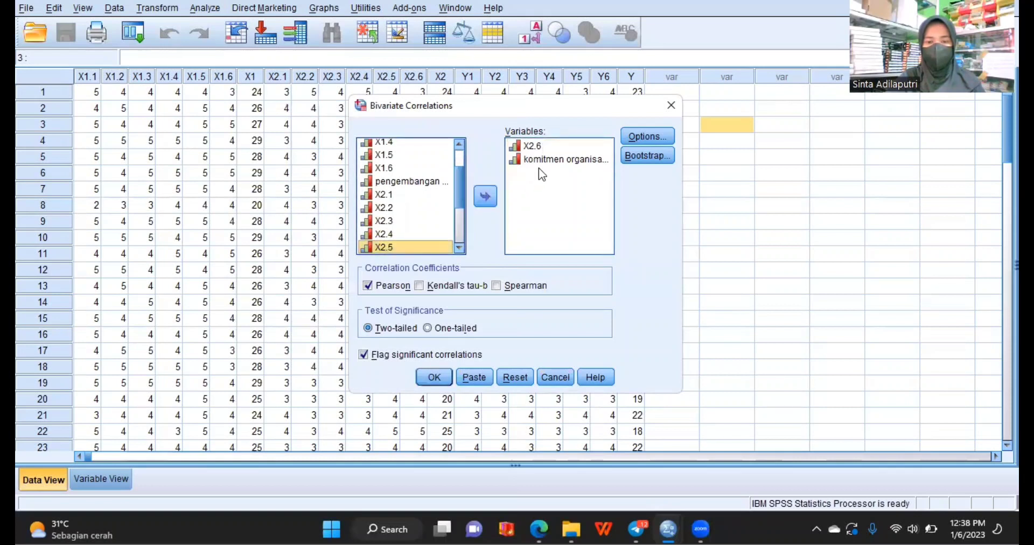
click(560, 147)
click(486, 198)
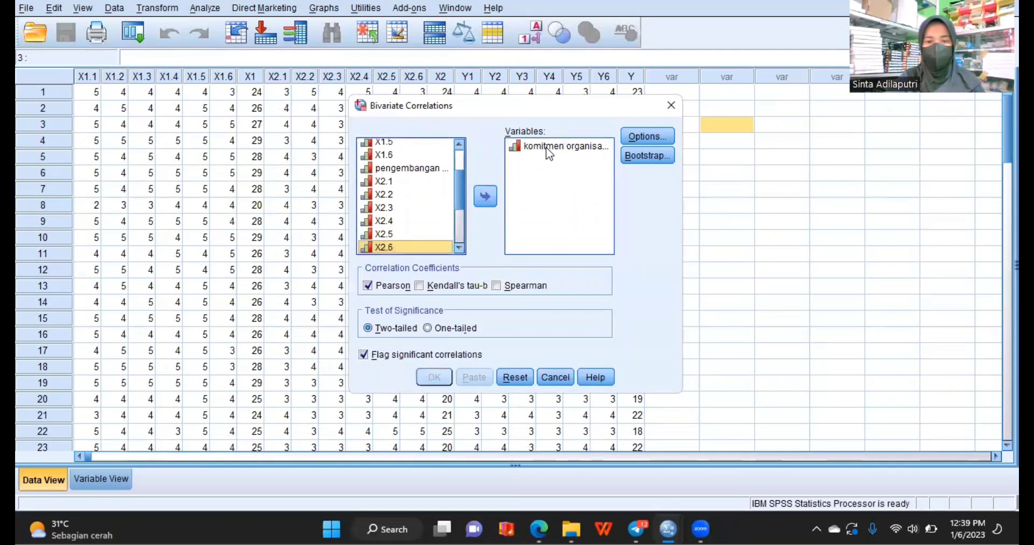
click(545, 149)
click(484, 194)
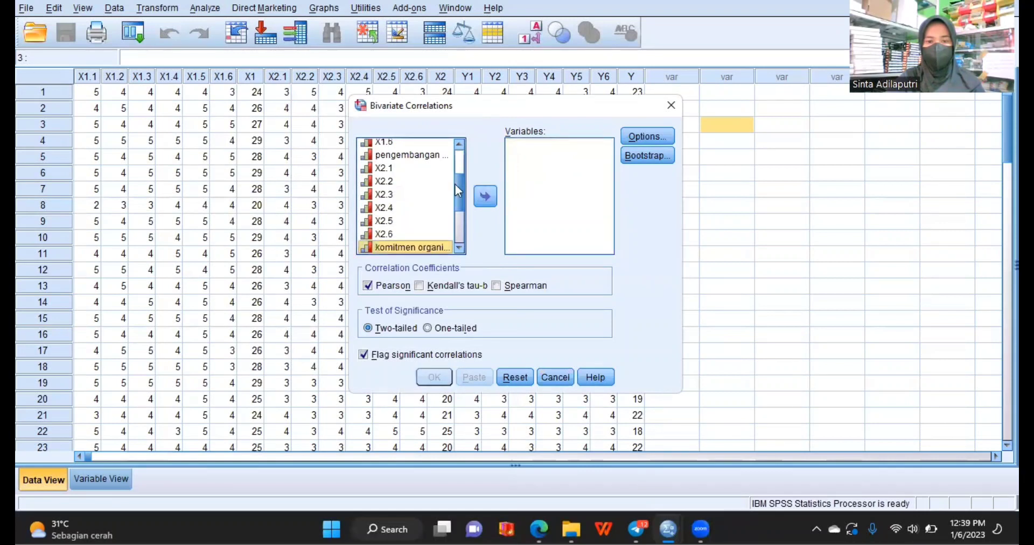
Add Y1 through Y6 and kinerja pegawai (Y) as the correlation variables and run the bivariate correlation.
drag(455, 183, 450, 220)
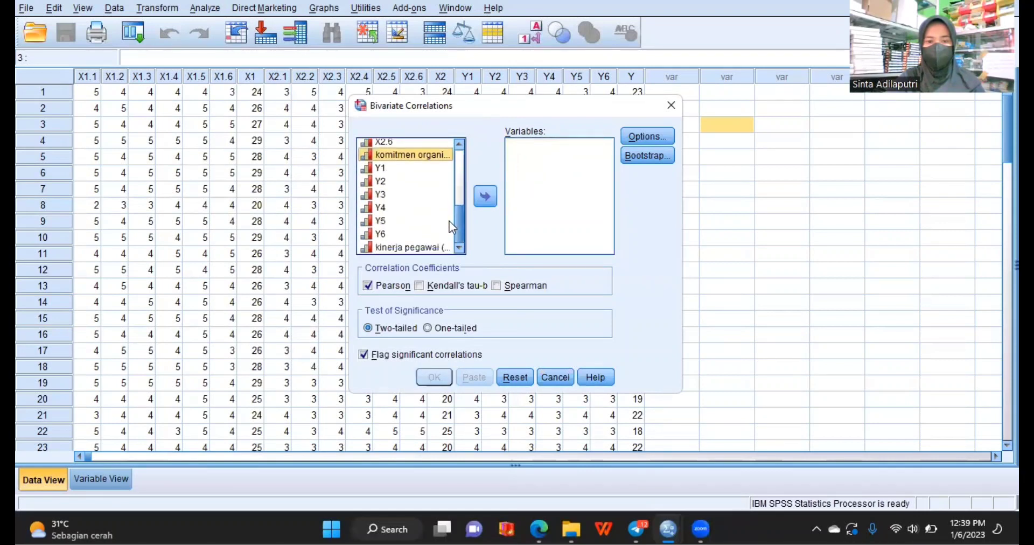
click(438, 168)
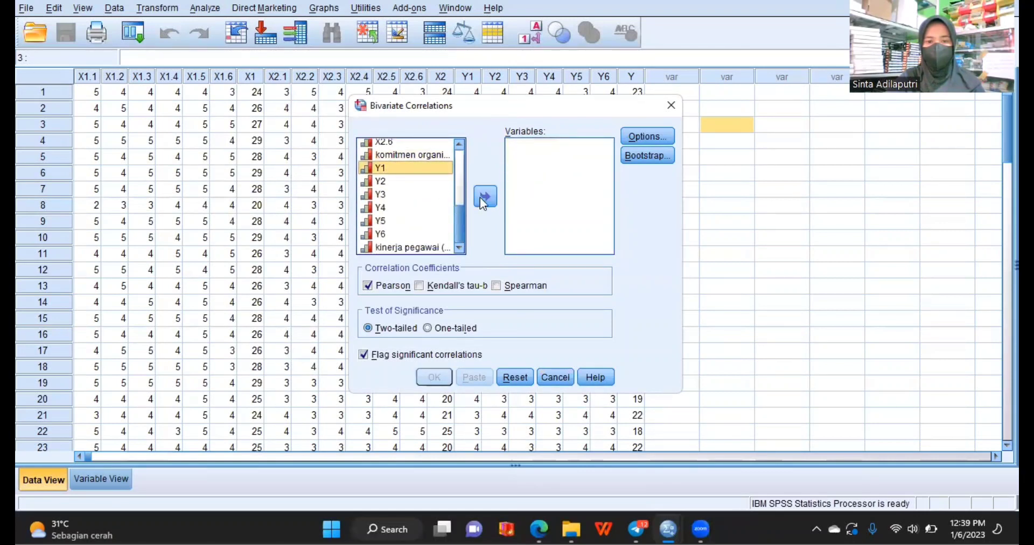
click(481, 197)
click(419, 183)
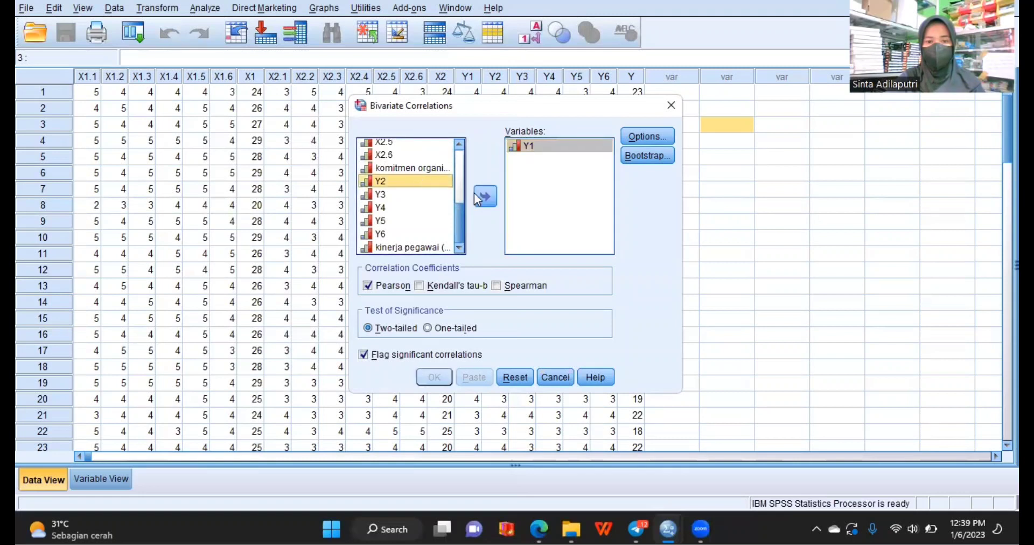
click(476, 195)
click(446, 197)
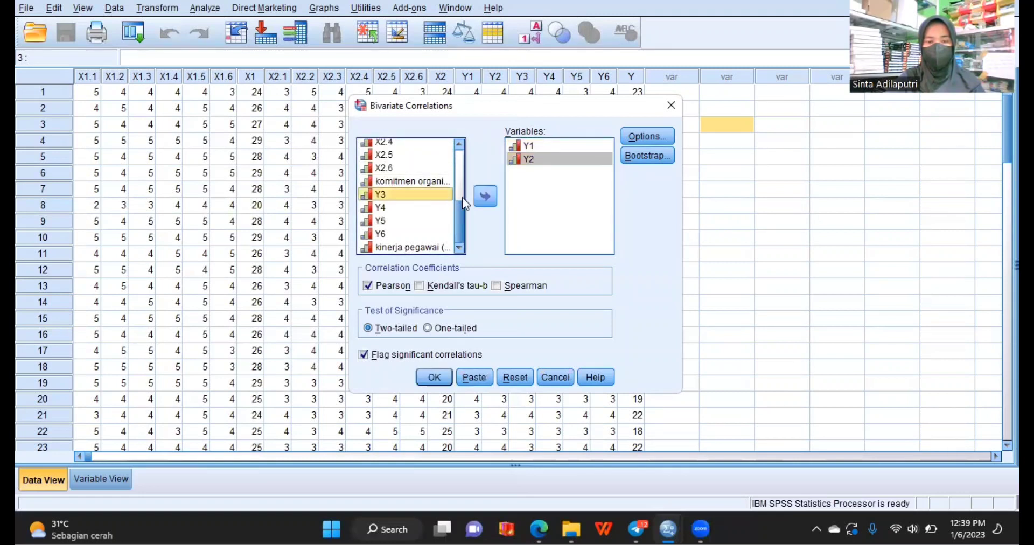
click(491, 197)
click(449, 211)
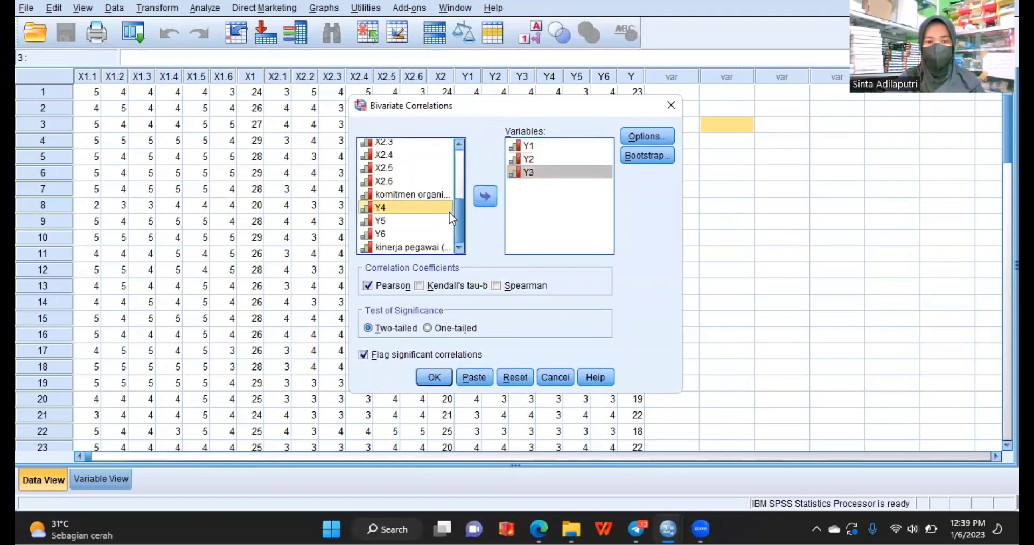
click(485, 197)
click(436, 225)
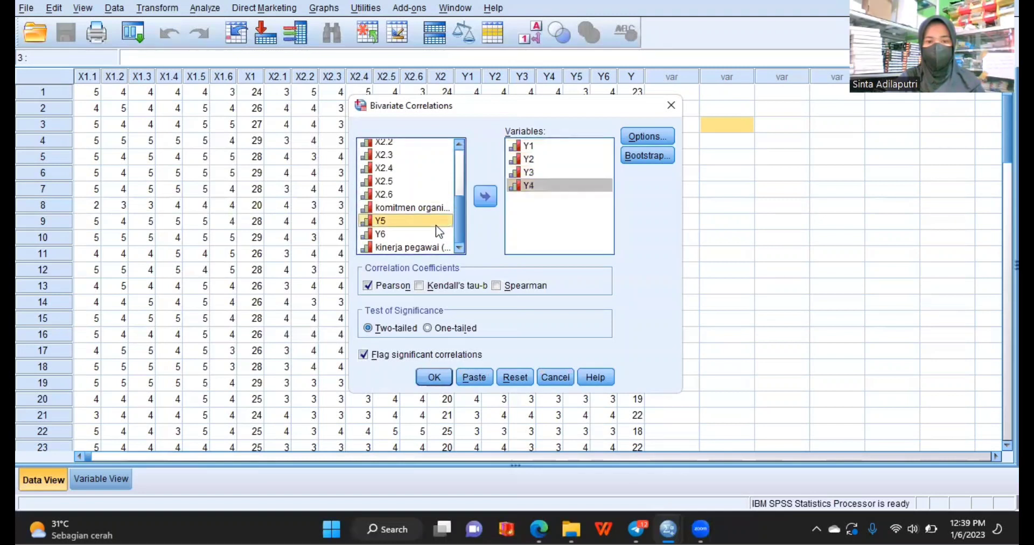
click(485, 197)
click(430, 232)
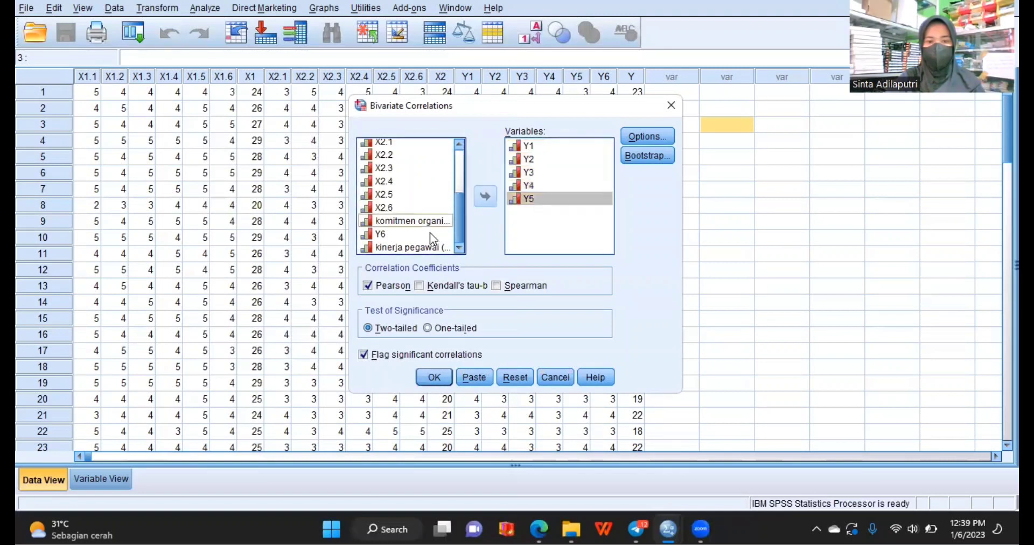
click(484, 204)
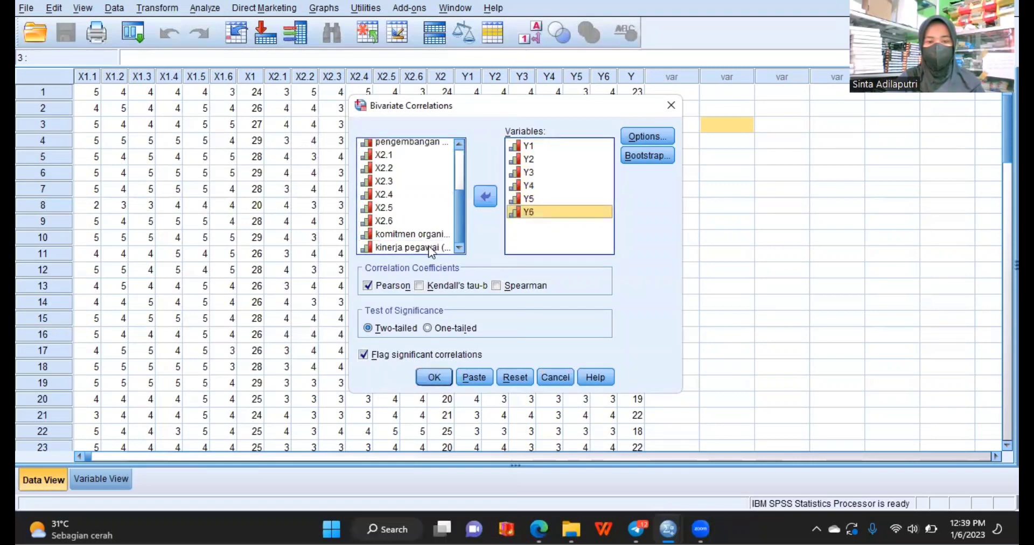
click(485, 203)
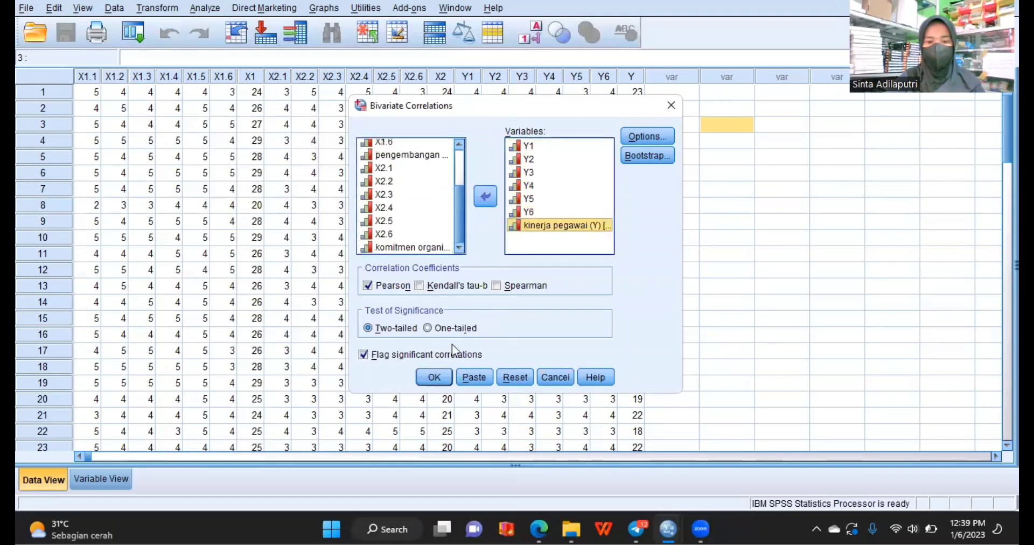
click(435, 376)
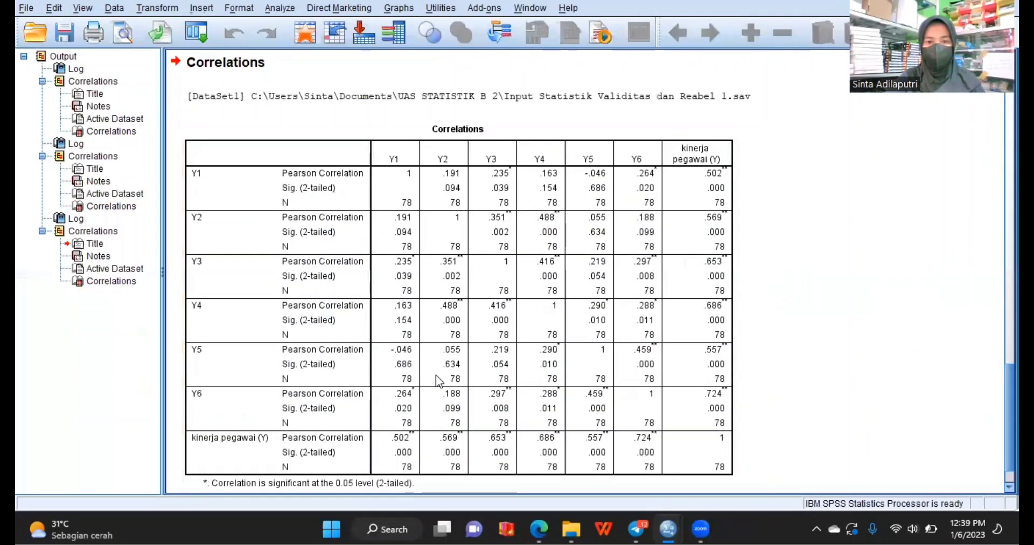
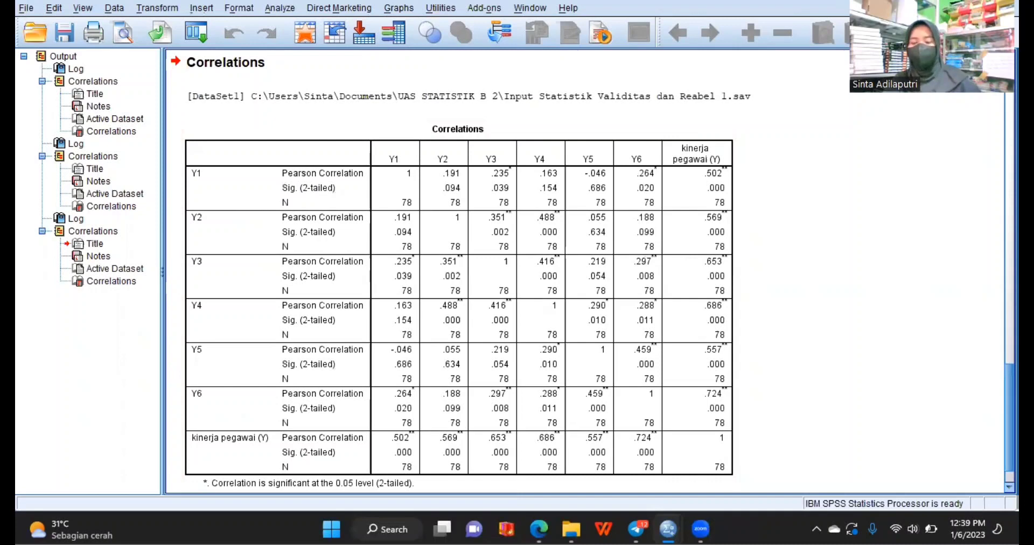
Review the correlation tables for the X1, X2 and Y variable sets in the output.
scroll(984, 235, up, 10)
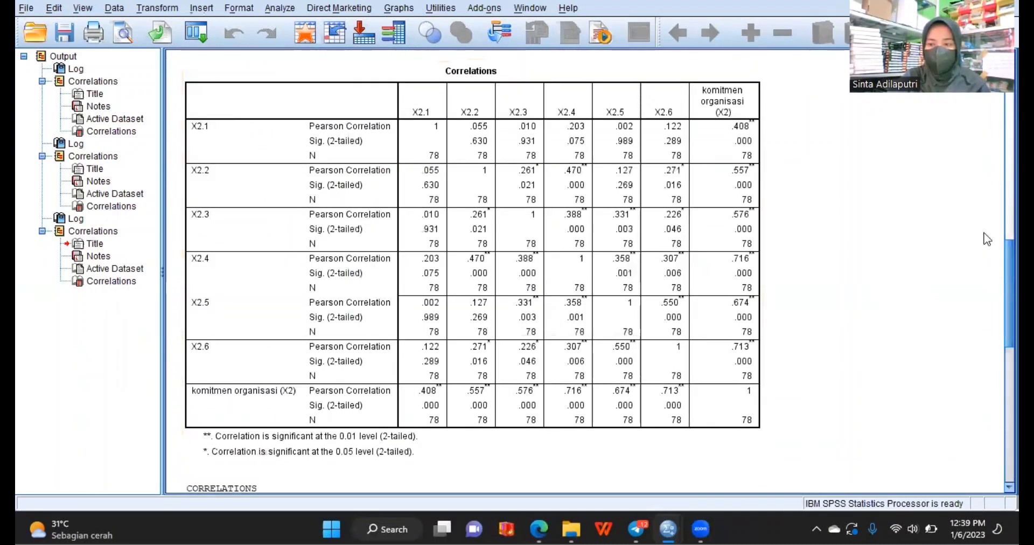
scroll(980, 199, up, 6)
scroll(980, 199, down, 14)
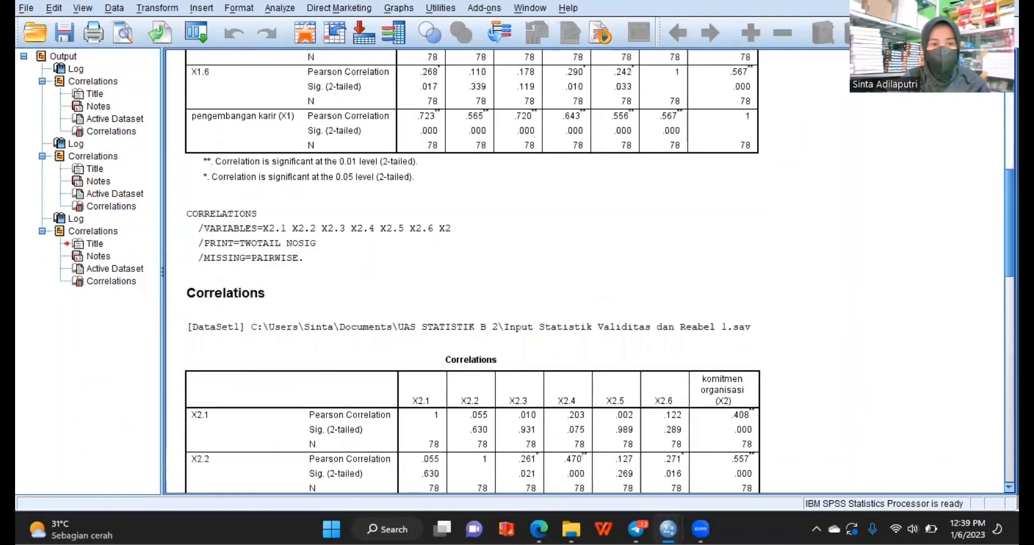
scroll(585, 269, down, 12)
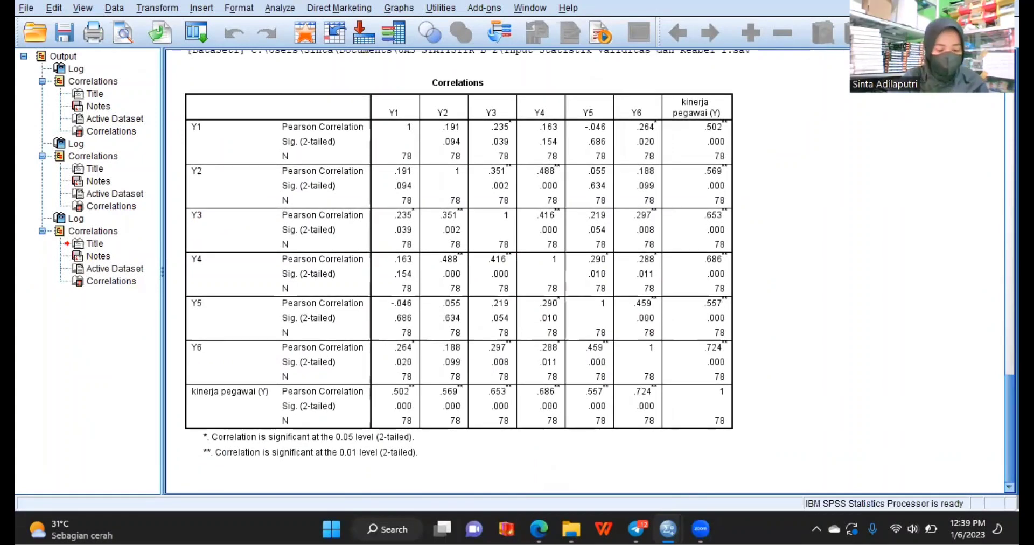
Return to the dataset window and open the Reliability Analysis for scales.
mouse_move(637, 529)
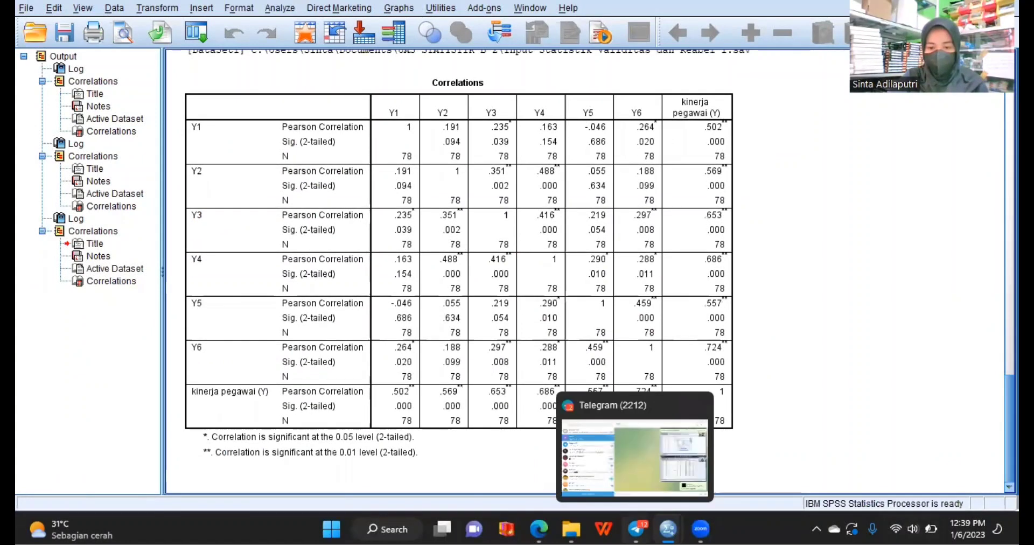
mouse_move(668, 529)
click(623, 487)
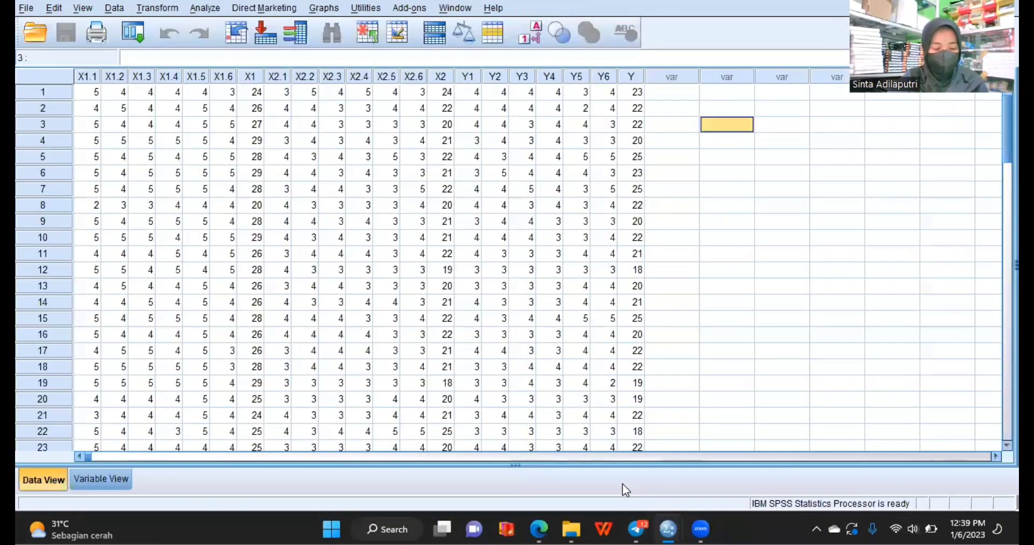
click(199, 14)
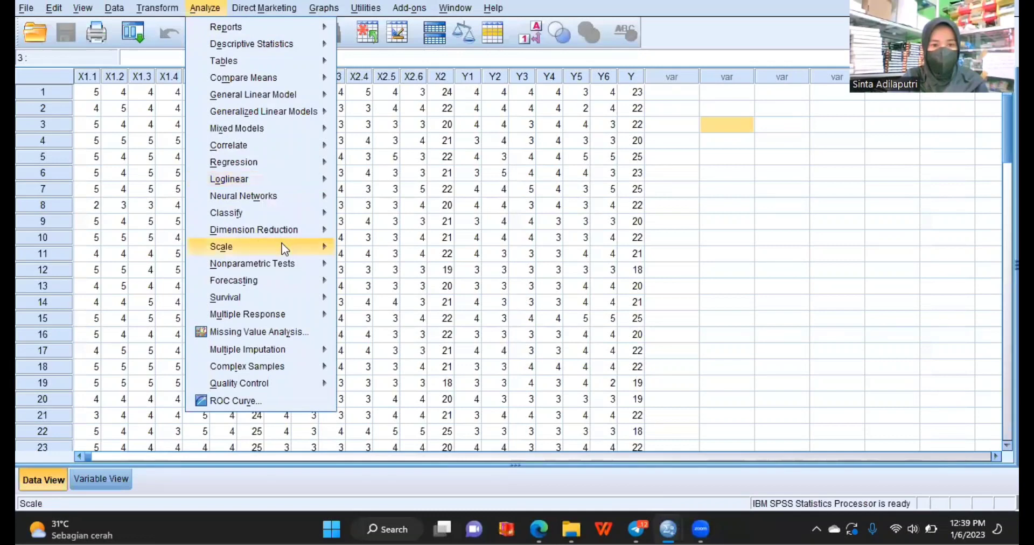
mouse_move(337, 248)
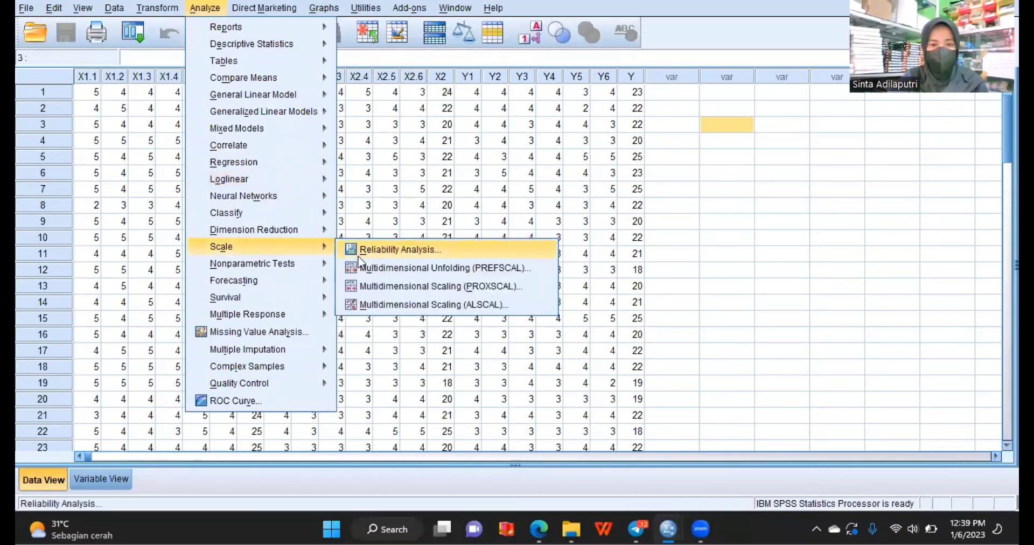
click(359, 257)
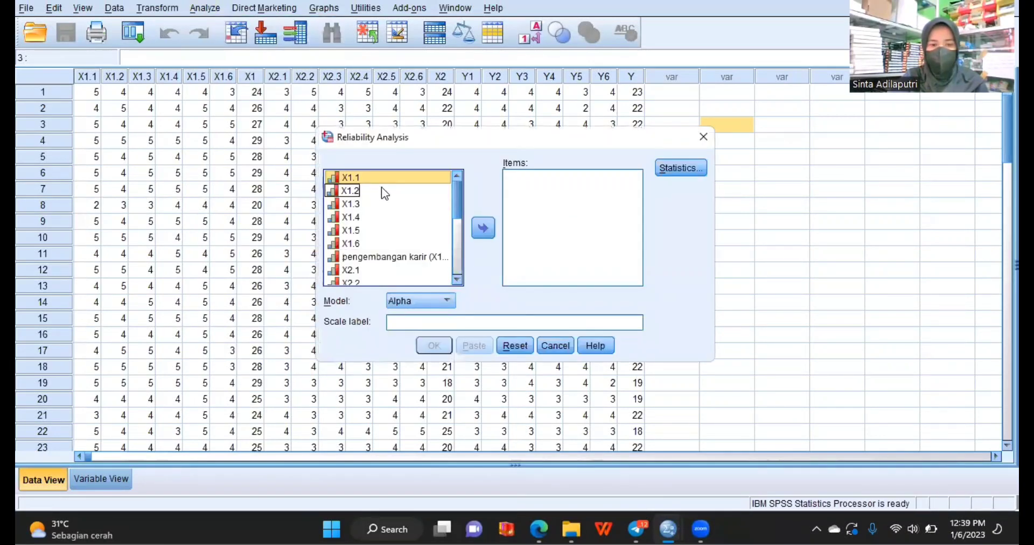
Add X1.1, X1.2, X1.3, X1.4, X1.5 and X1.6 as the items of the reliability analysis.
click(394, 181)
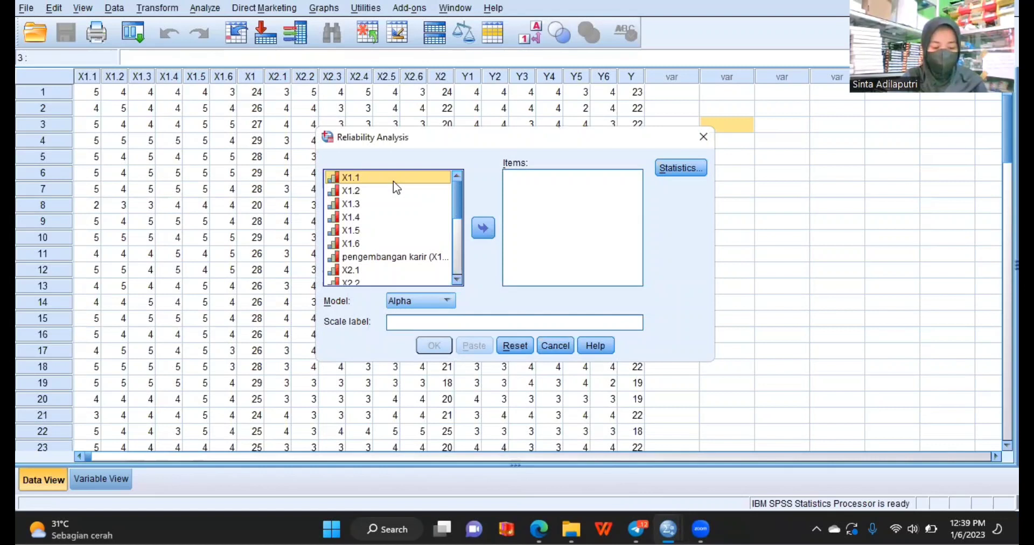
click(484, 228)
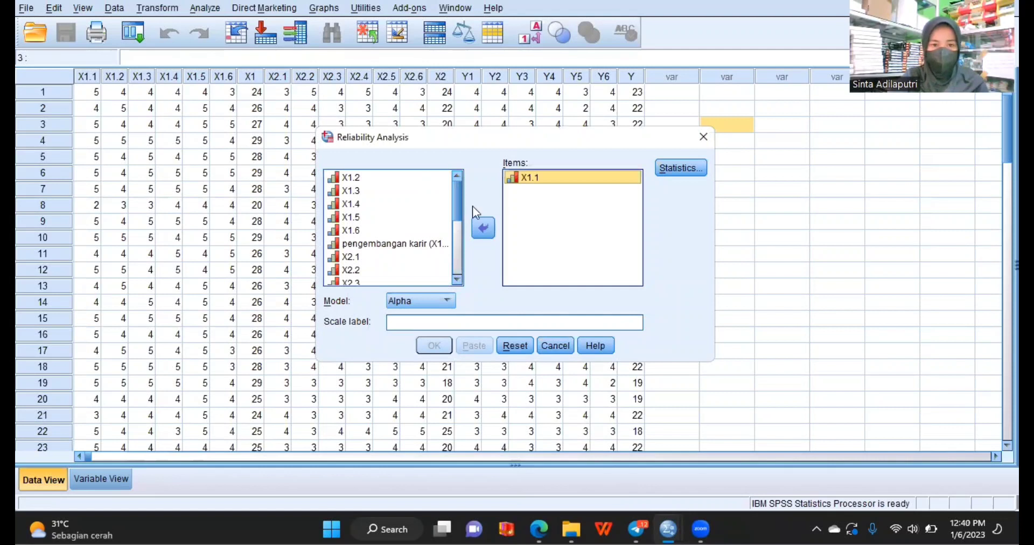
click(487, 227)
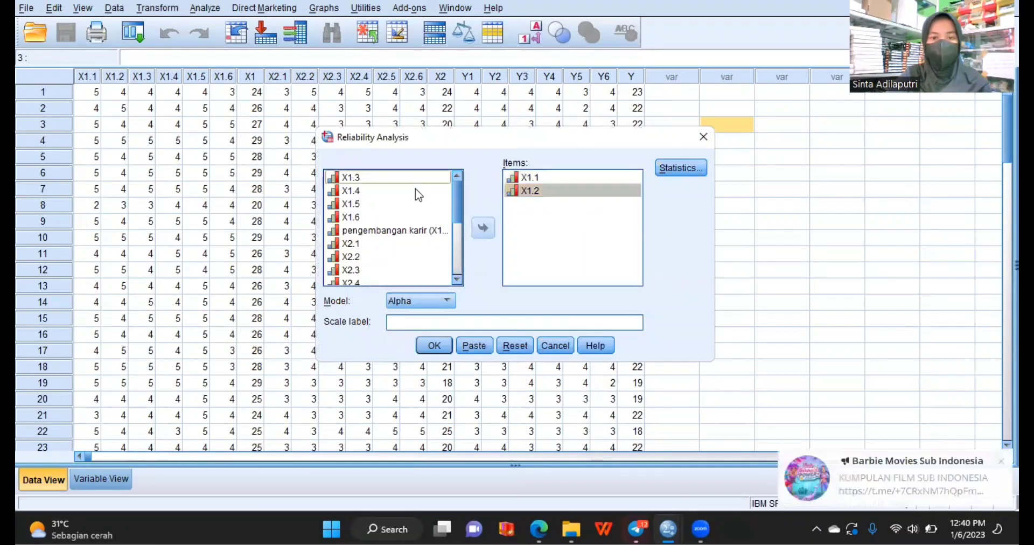
click(417, 191)
click(431, 177)
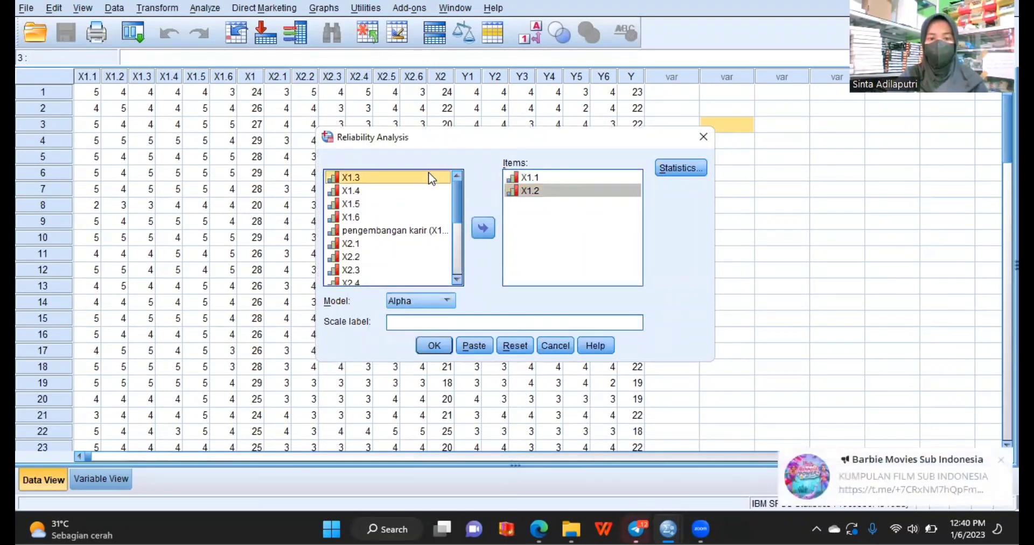
click(482, 227)
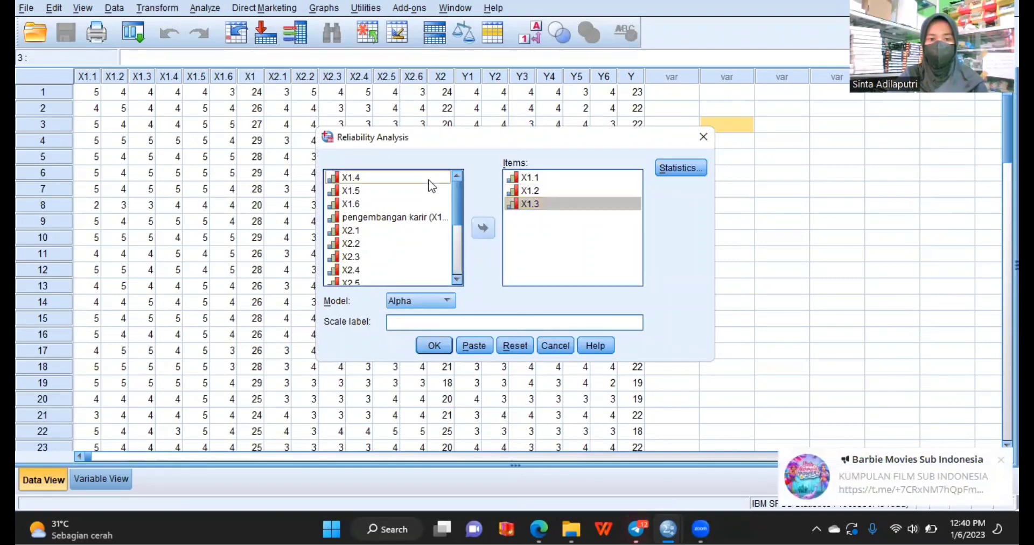
click(431, 178)
double_click(432, 178)
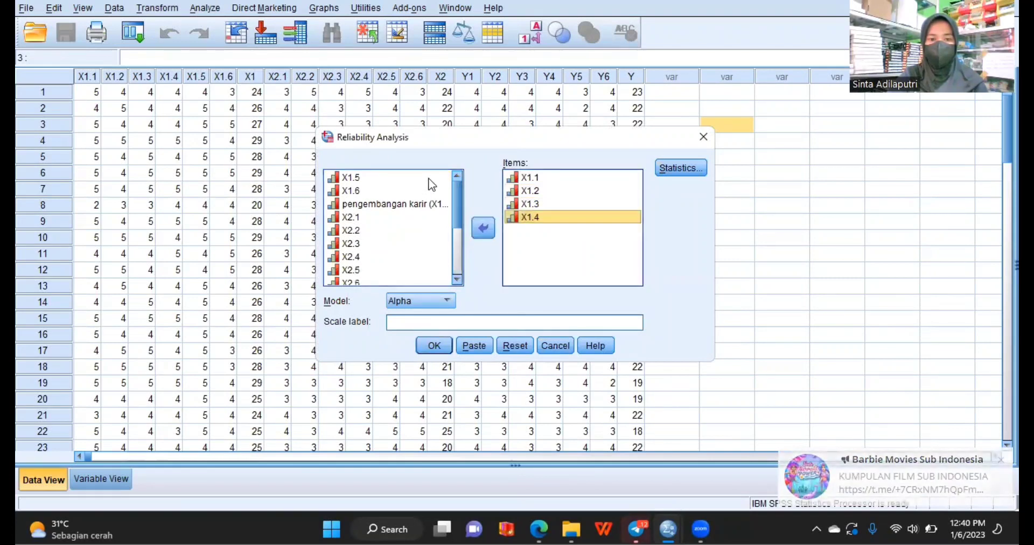
click(429, 179)
click(480, 231)
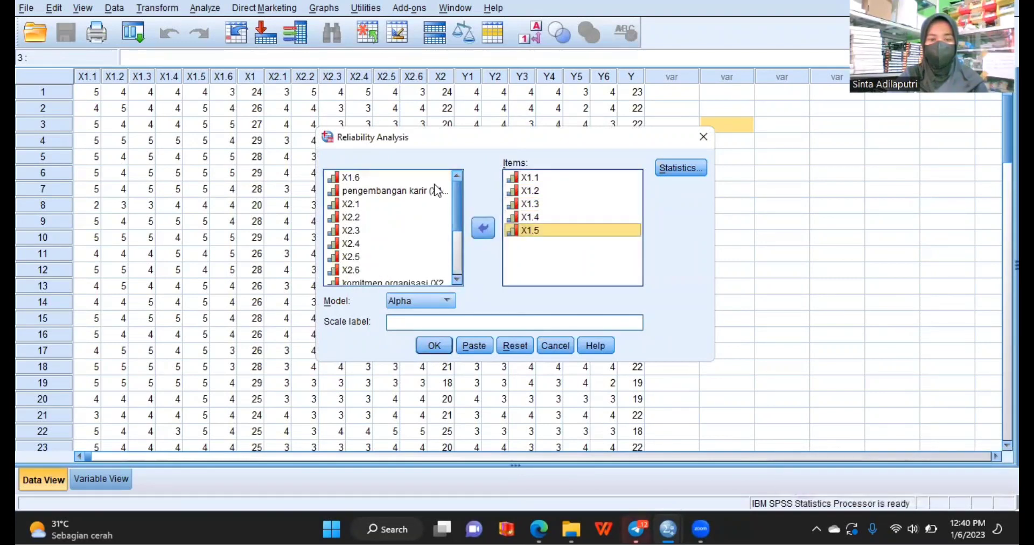
click(430, 178)
click(483, 228)
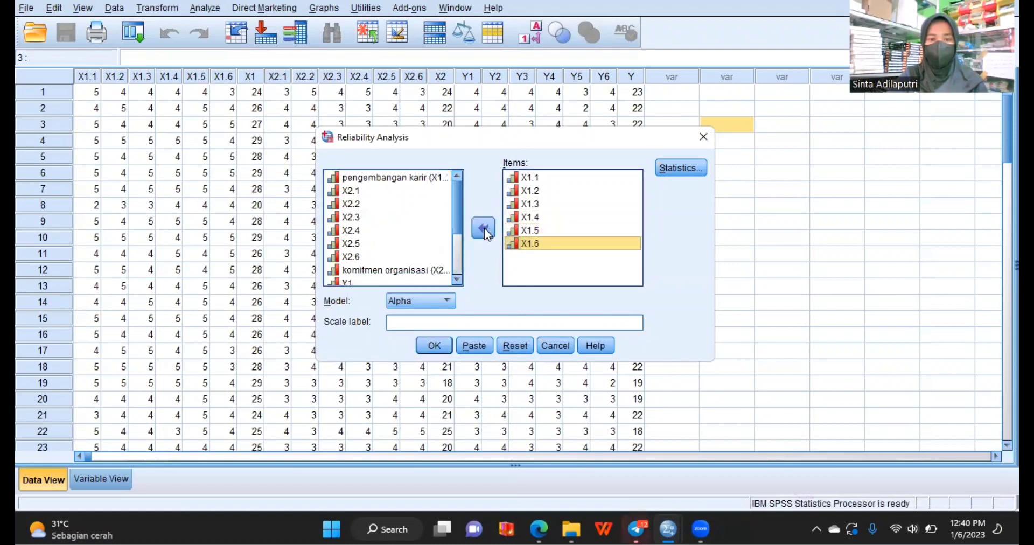
Set the scale label to "Pengembangan karir (X1)" and run the reliability analysis for the X1 items.
click(492, 323)
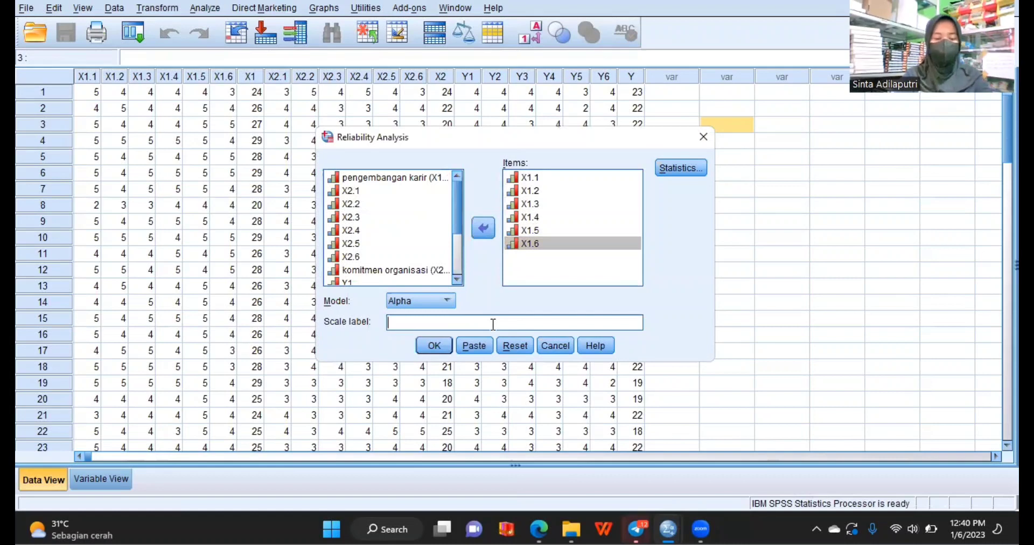
text(Pengemb)
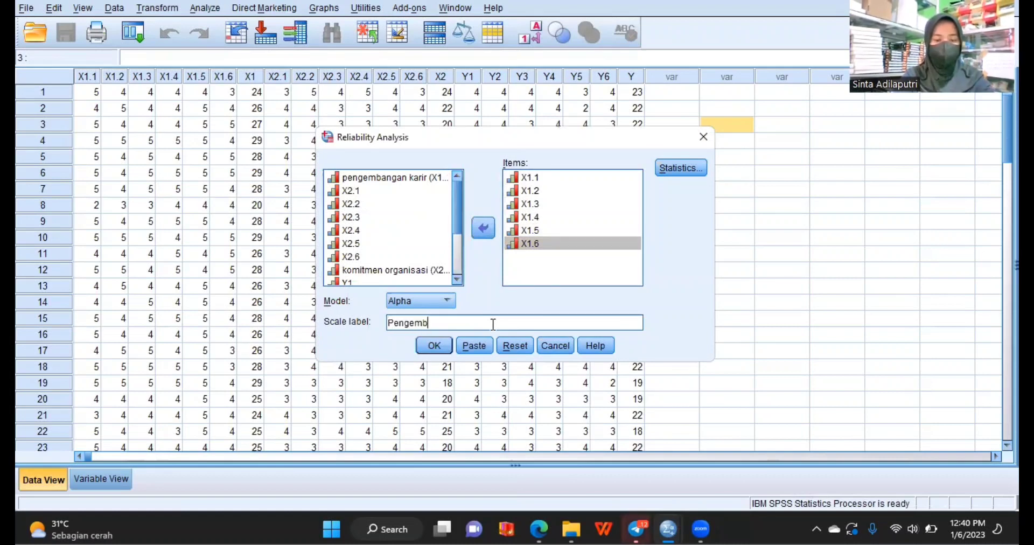
text(angan kar)
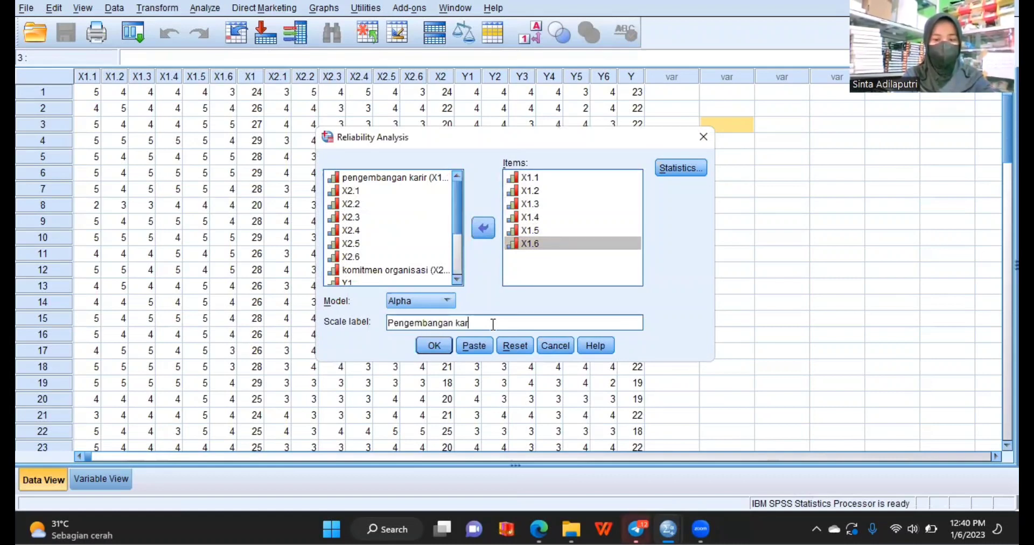
text(ir (X1)
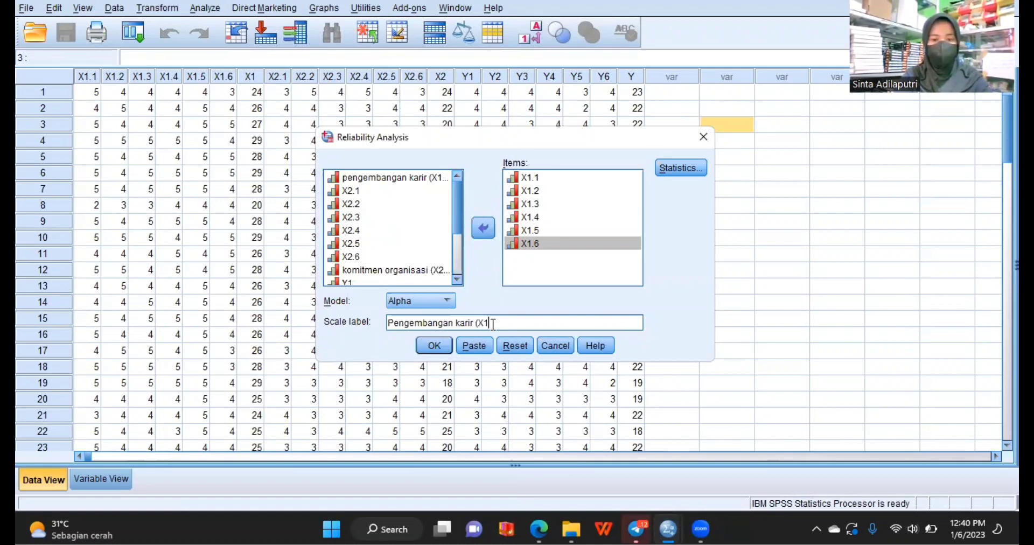
text())
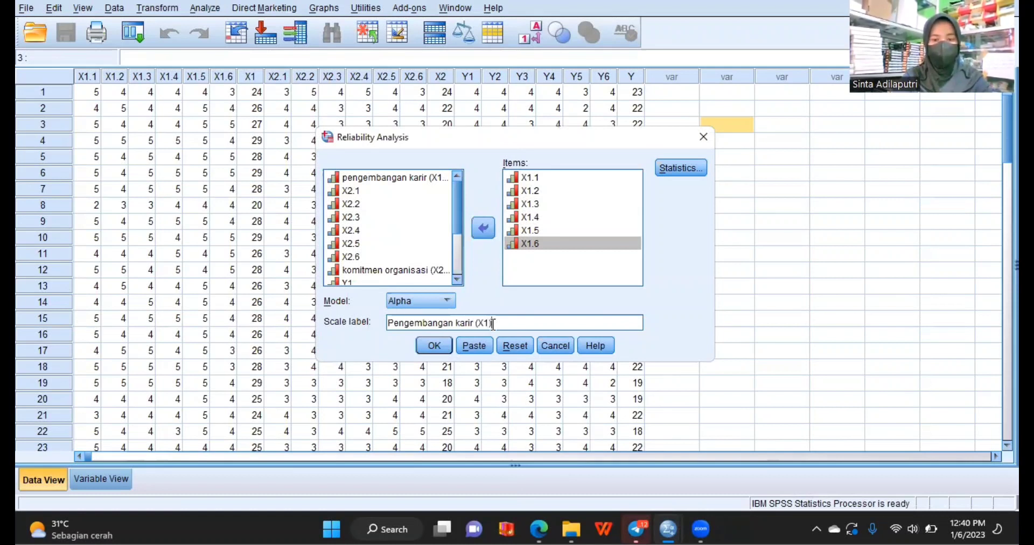
click(440, 350)
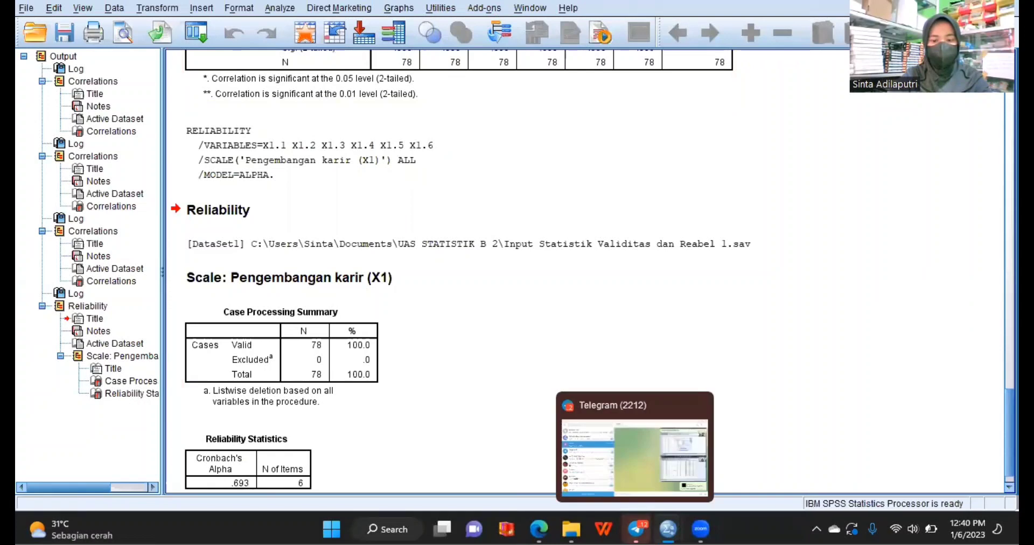
Return to the dataset window from the output and reopen the Reliability Analysis for scales.
mouse_move(668, 529)
click(626, 479)
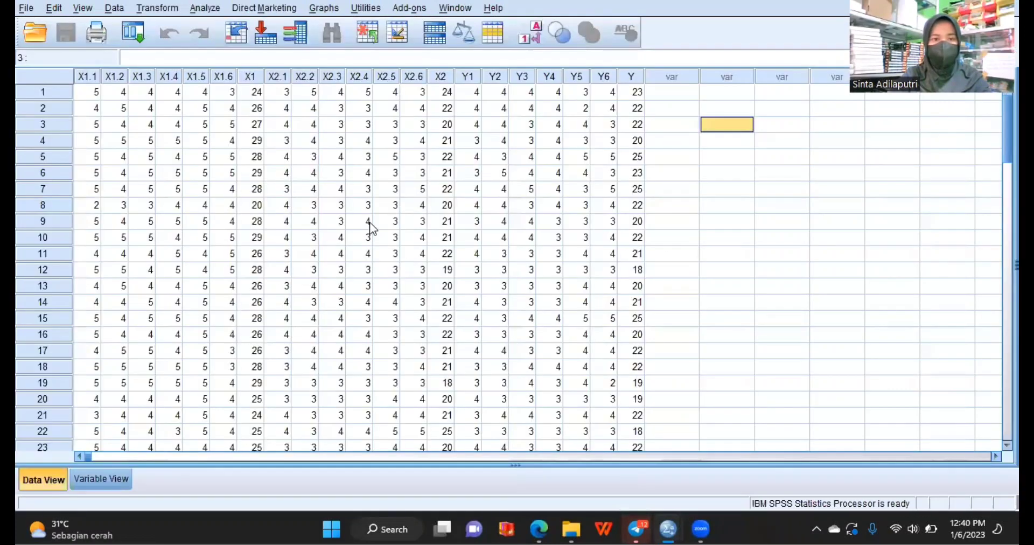
click(207, 10)
mouse_move(295, 226)
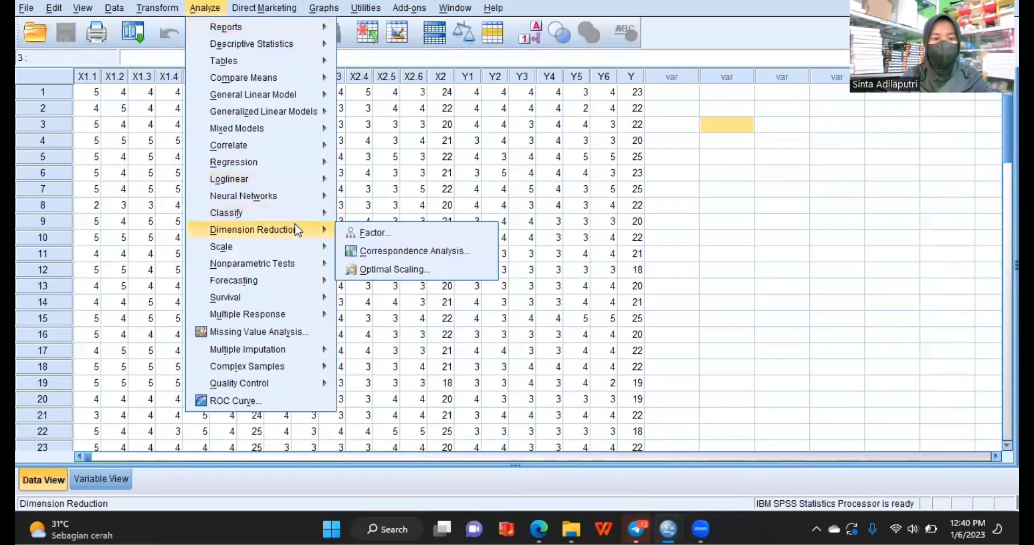
mouse_move(288, 243)
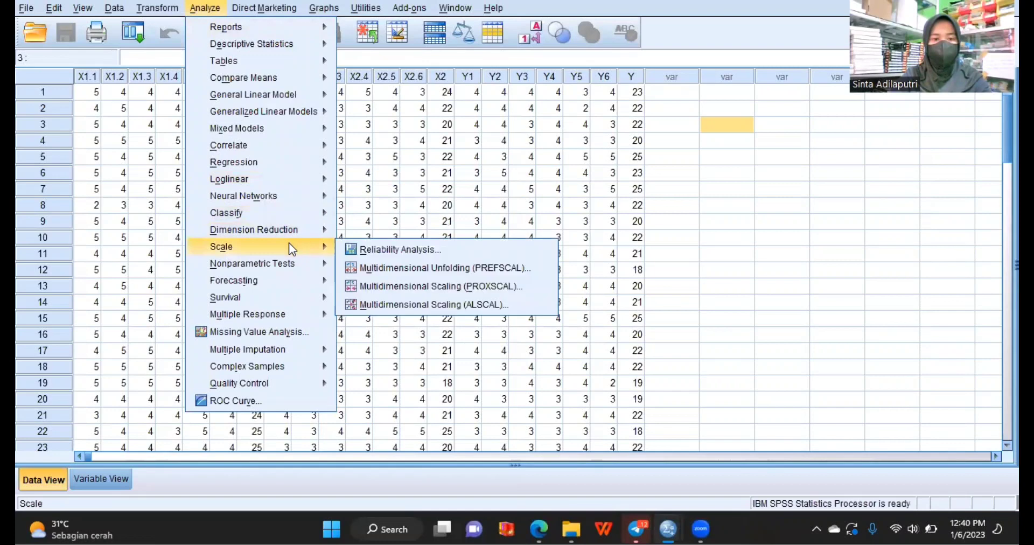
click(358, 250)
Remove X1.1, X1.2, X1.3, X1.4, X1.5 and X1.6 from the items of the reliability analysis.
click(512, 177)
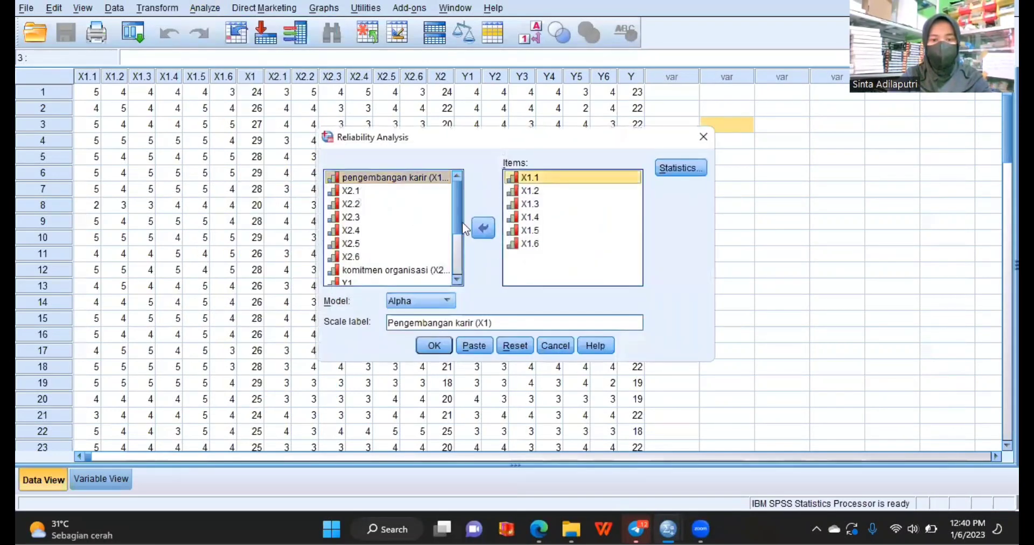
click(482, 228)
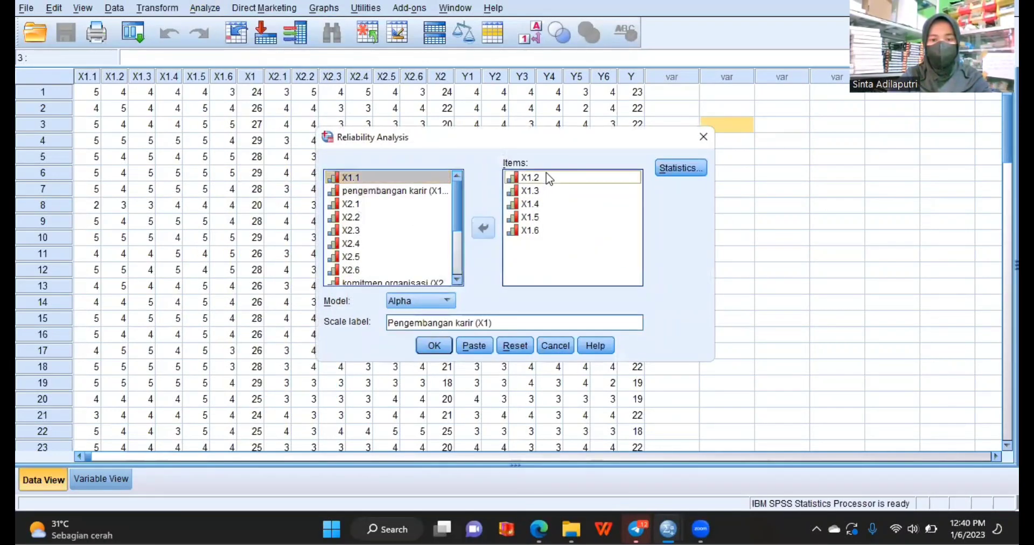
click(549, 177)
click(488, 228)
click(548, 180)
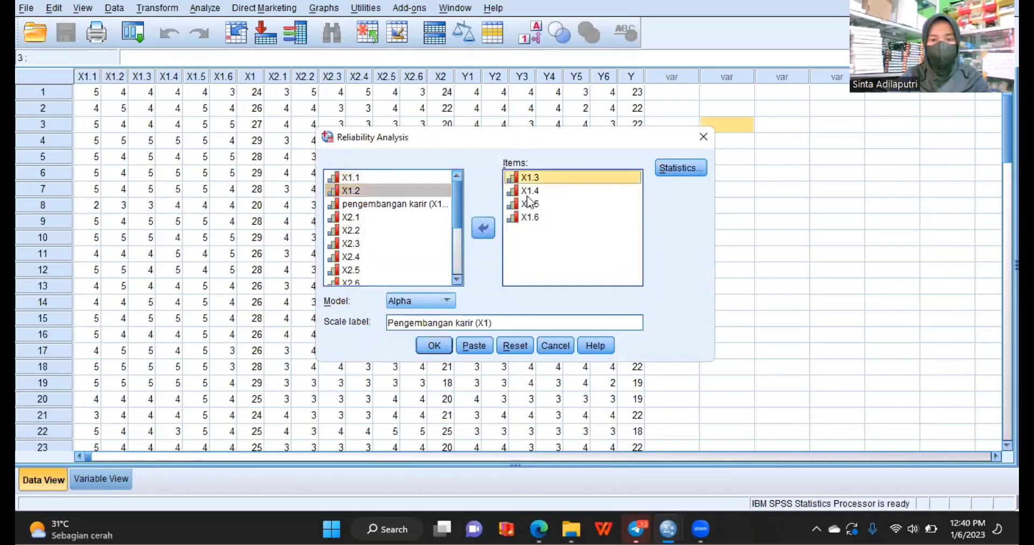
click(483, 228)
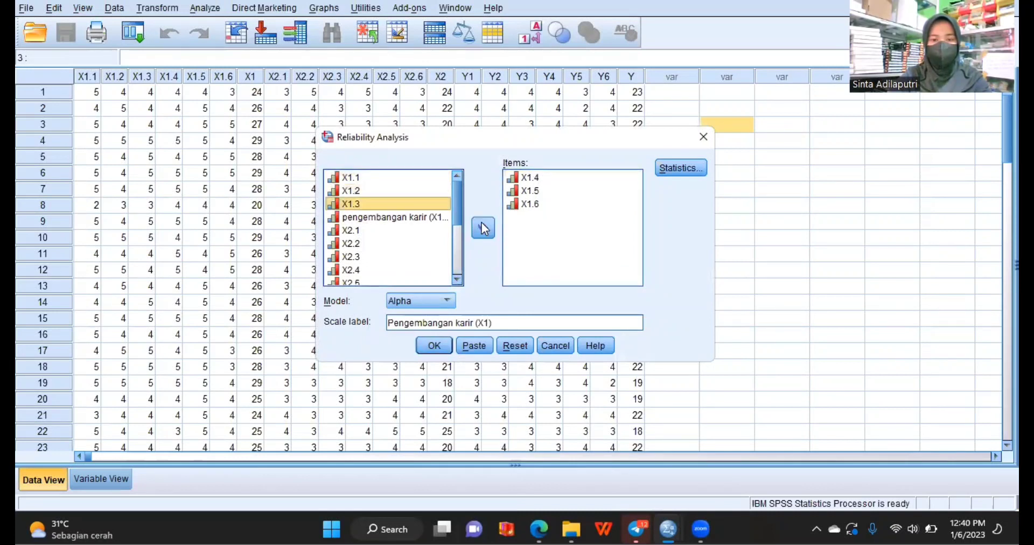
click(528, 178)
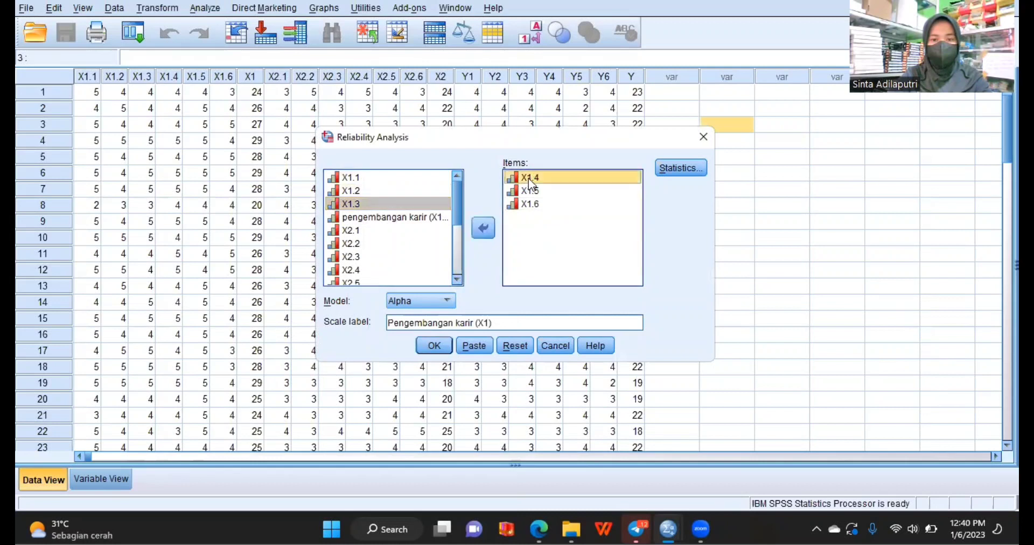
click(483, 228)
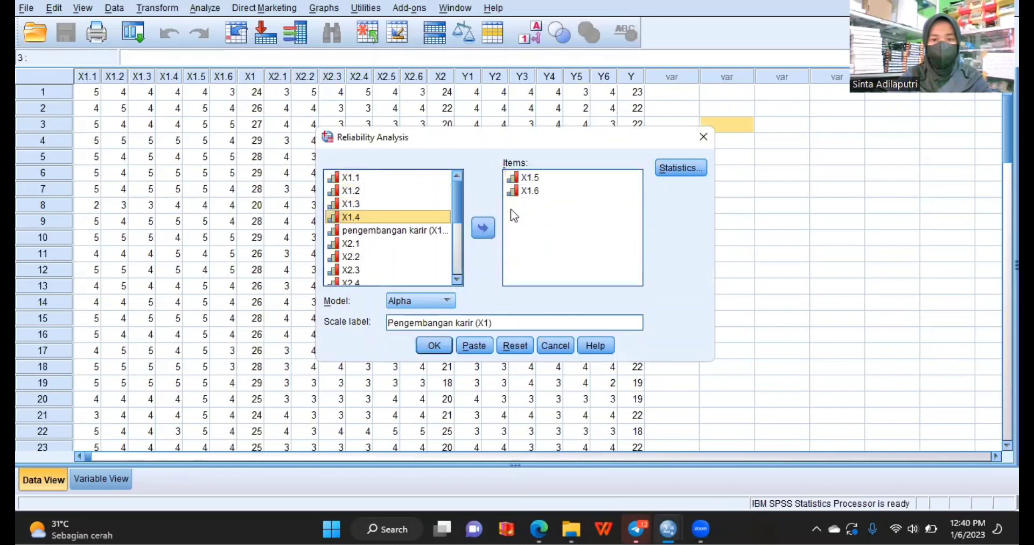
click(536, 179)
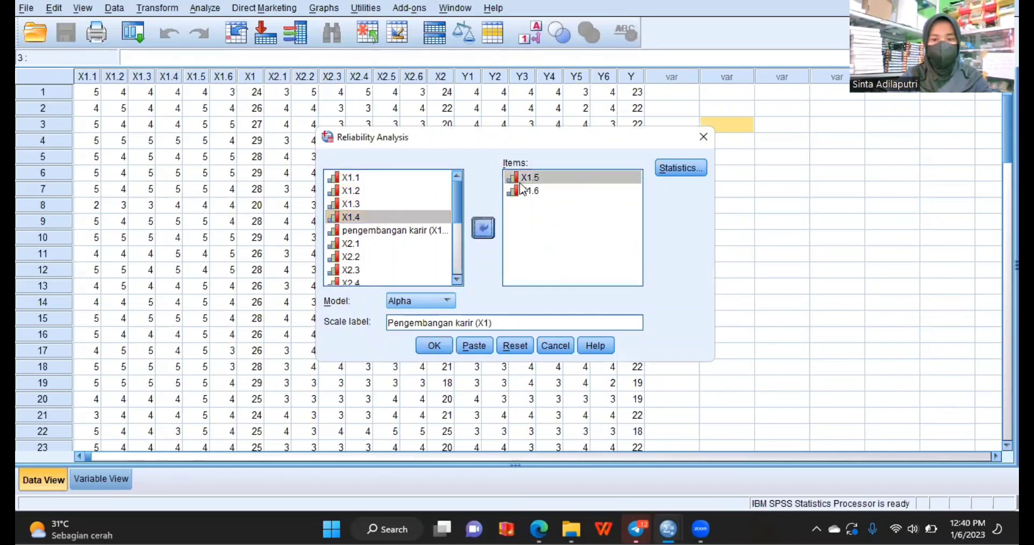
double_click(525, 178)
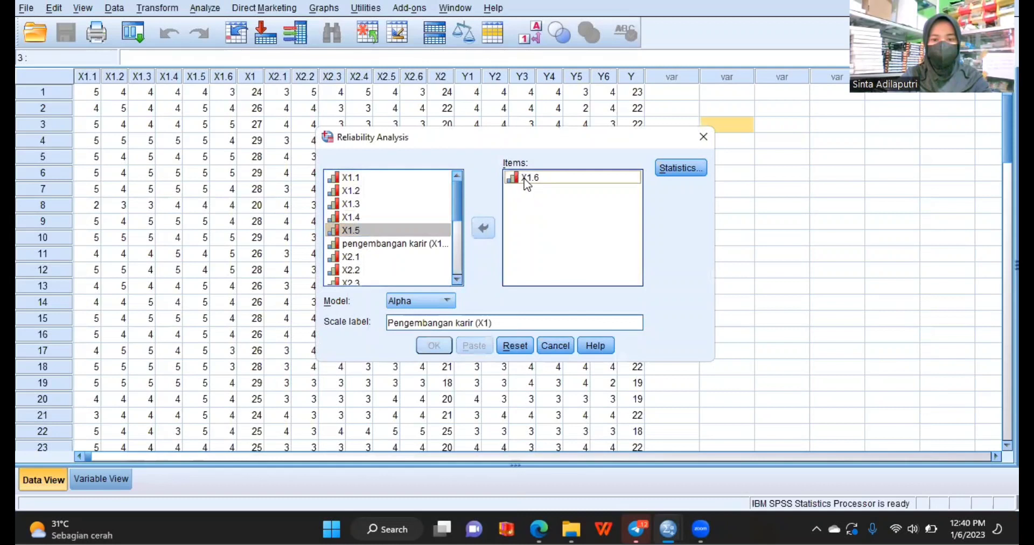
click(483, 228)
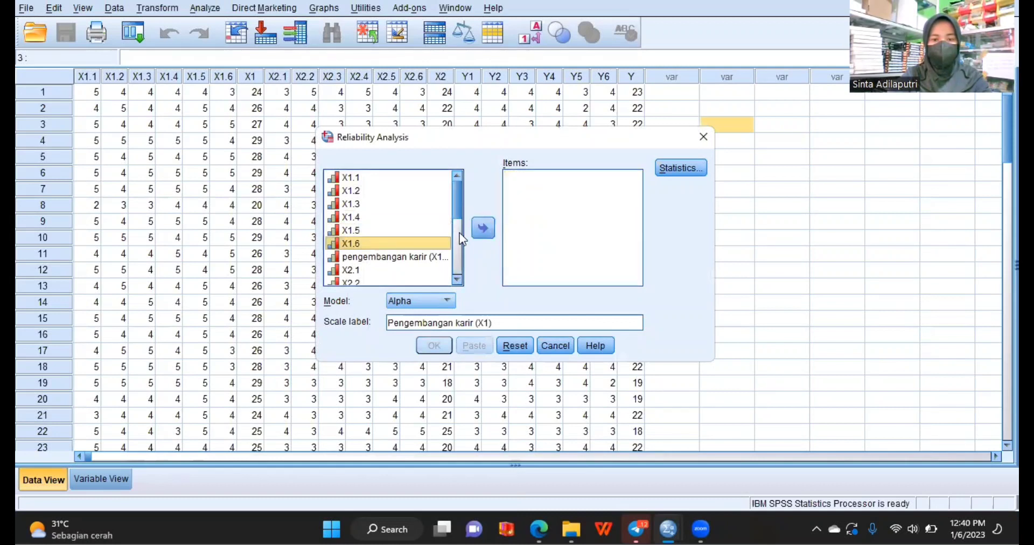
Add X2.1, X2.2, X2.3, X2.4, X2.5 and X2.6 as the items of the reliability analysis.
scroll(448, 232, down, 2)
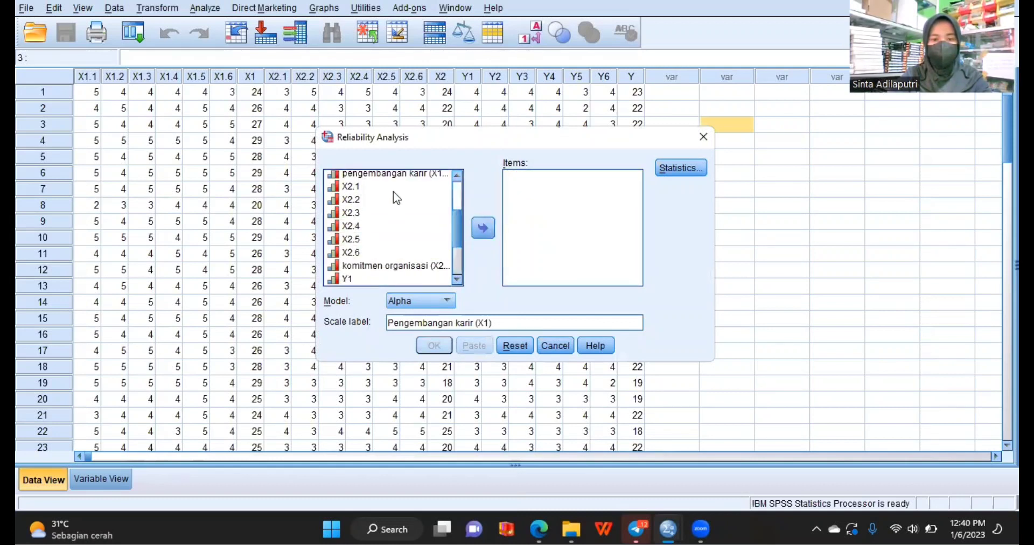
double_click(412, 188)
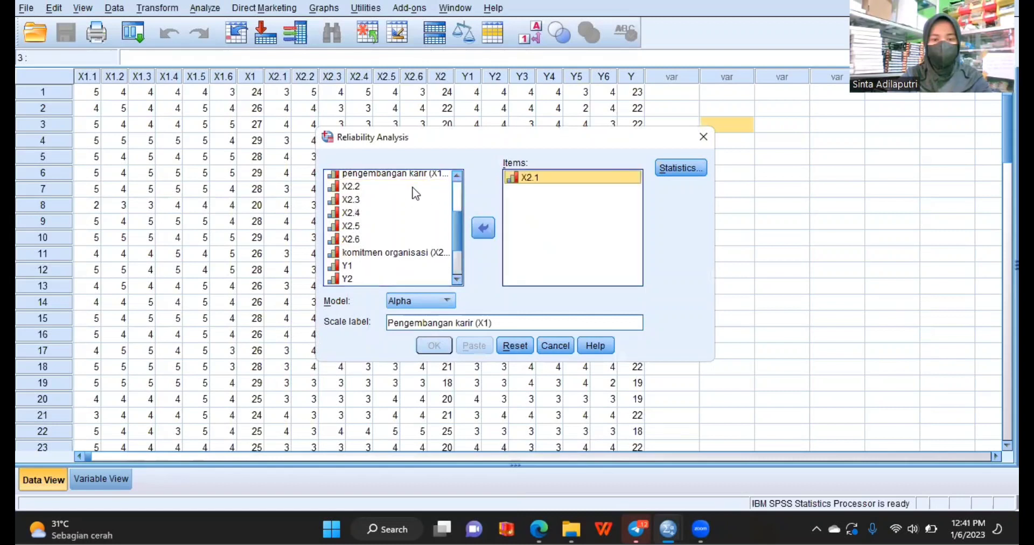
double_click(409, 187)
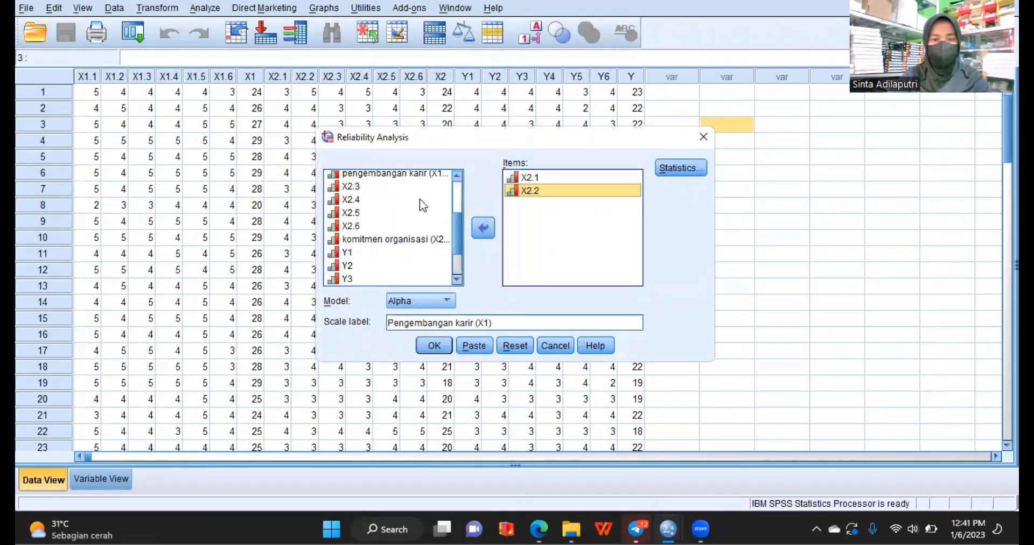
click(427, 190)
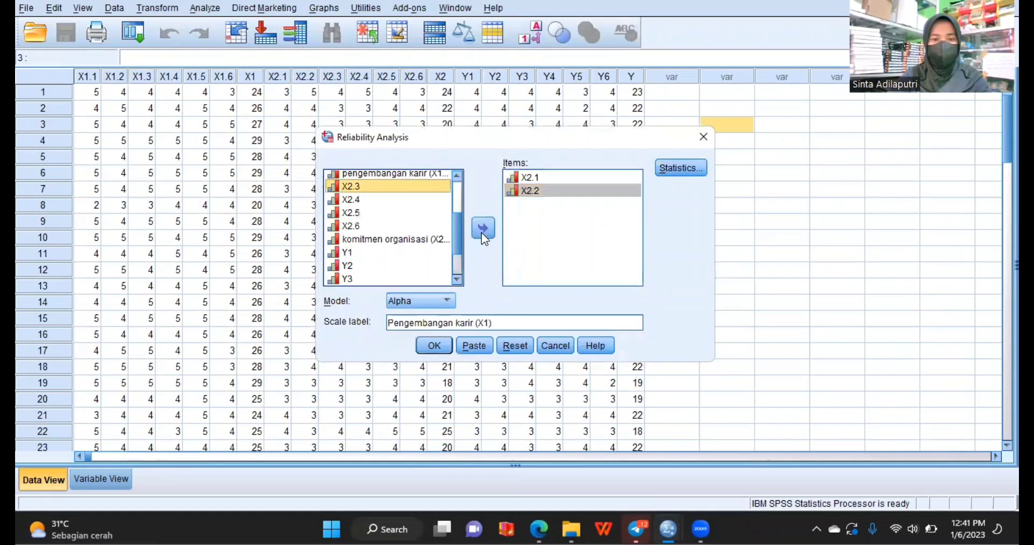
double_click(429, 192)
click(426, 191)
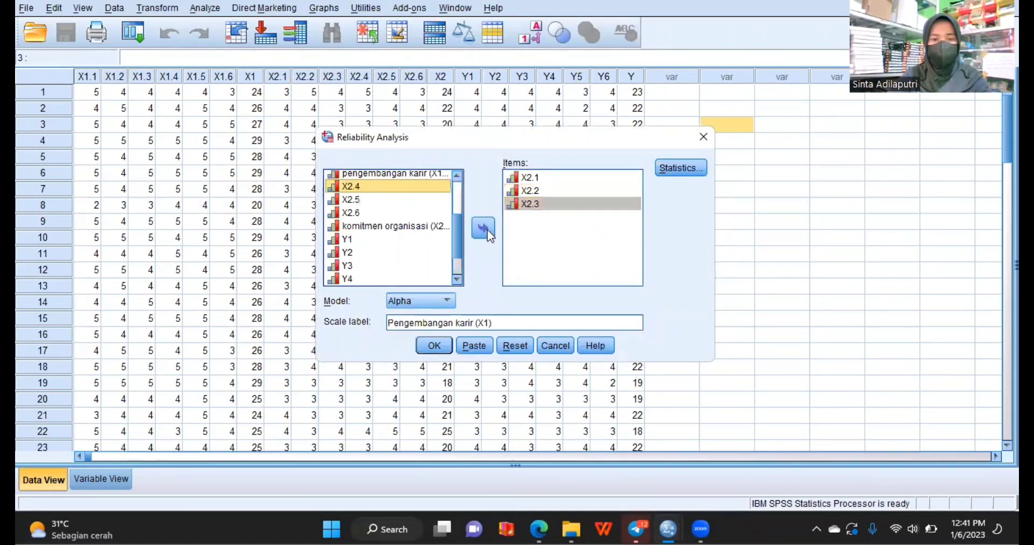
double_click(426, 189)
click(423, 191)
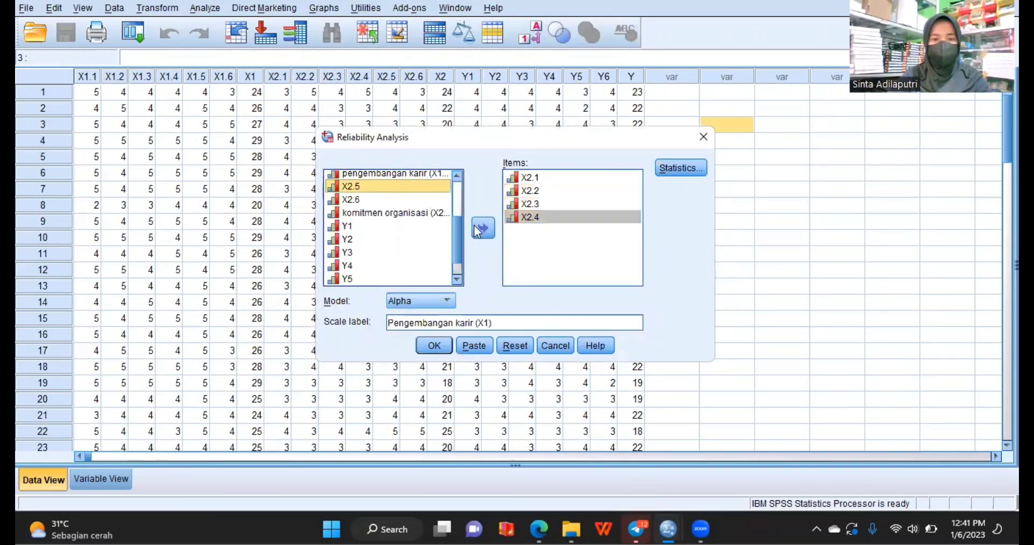
double_click(403, 180)
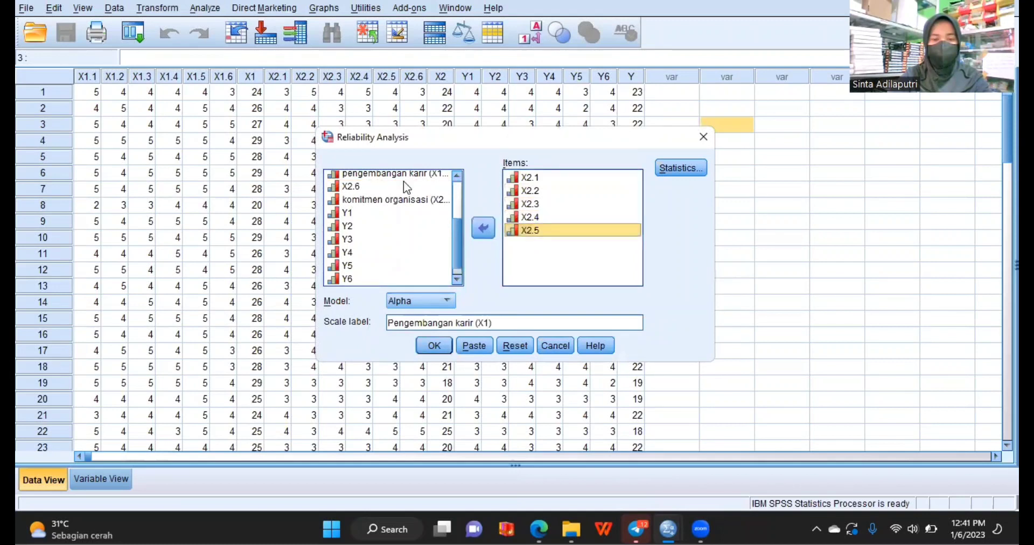
click(403, 183)
click(482, 226)
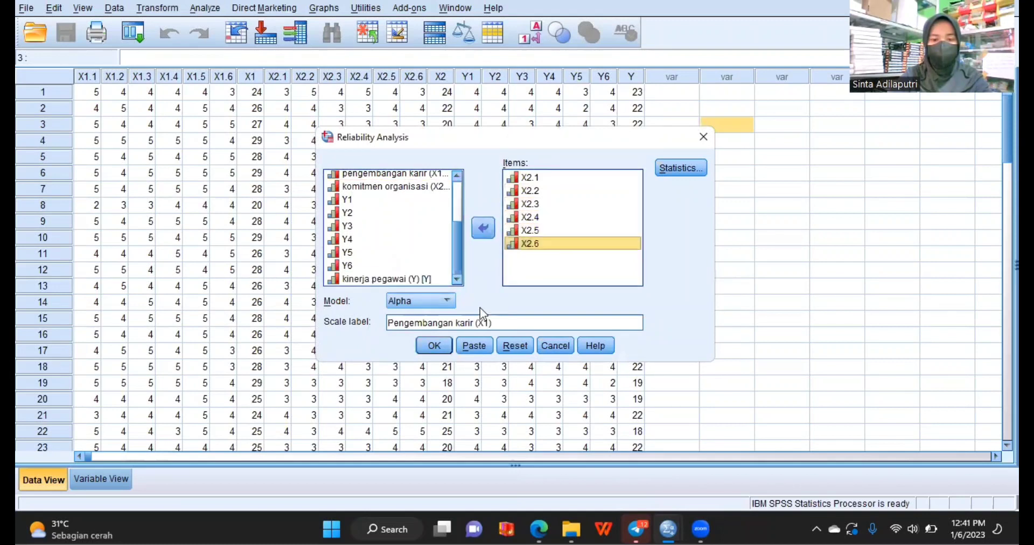
Replace the scale label with "Komitmen Organisasi (X2)" and run the reliability analysis for the X2 items.
click(500, 325)
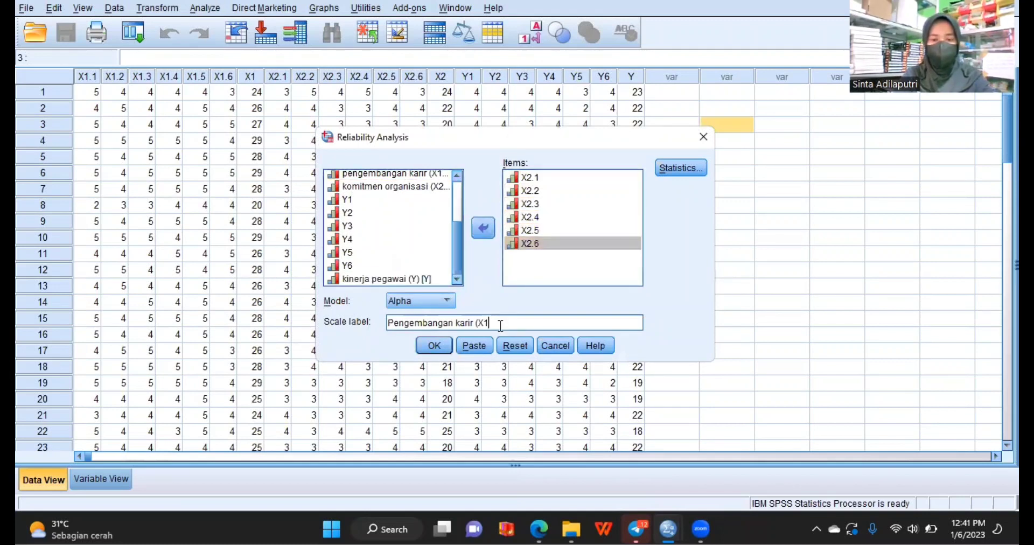
key(BackSpace)
key(BackSpace)
key(BackSpace)
key(BackSpace)
key(BackSpace)
key(BackSpace)
key(BackSpace)
key(BackSpace)
key(BackSpace)
key(BackSpace)
key(BackSpace)
key(BackSpace)
key(BackSpace)
key(BackSpace)
key(BackSpace)
key(BackSpace)
key(BackSpace)
key(BackSpace)
key(BackSpace)
key(BackSpace)
key(BackSpace)
key(BackSpace)
key(BackSpace)
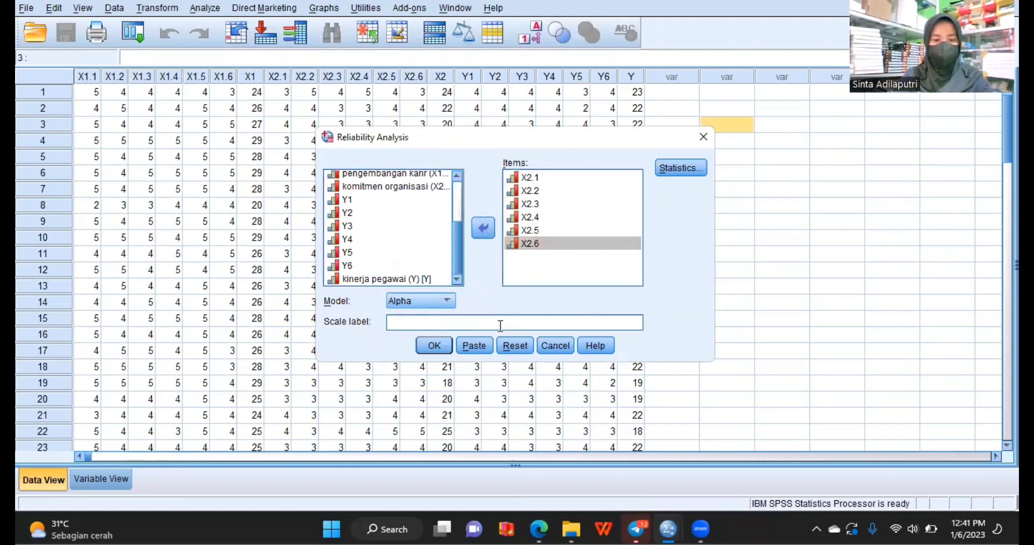
text(Komitme)
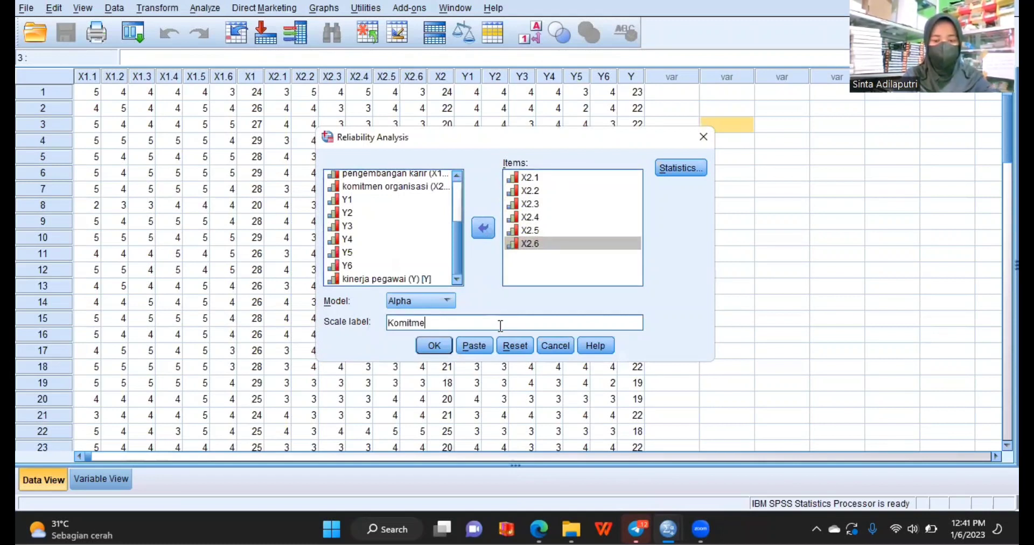
text(n Organi)
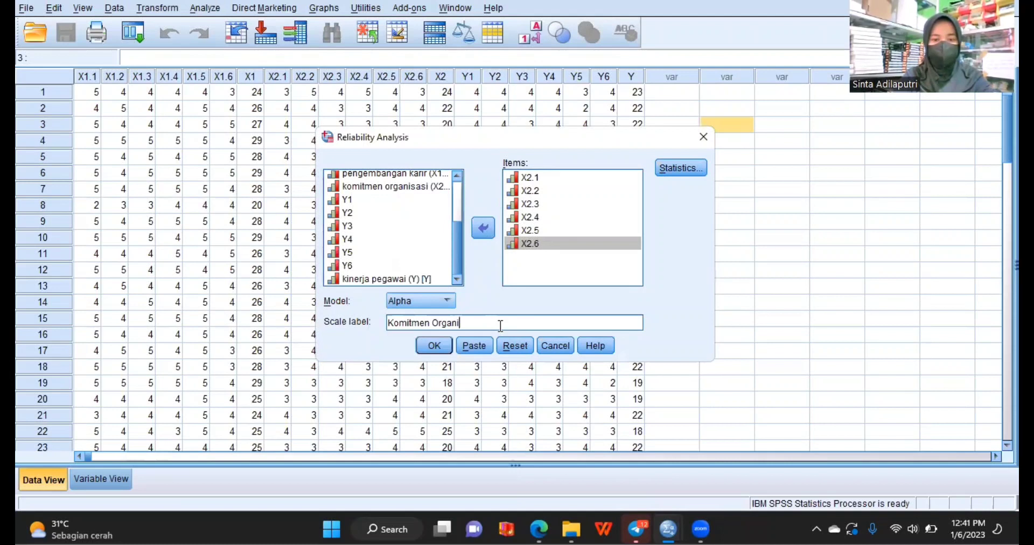
text(sasi ()
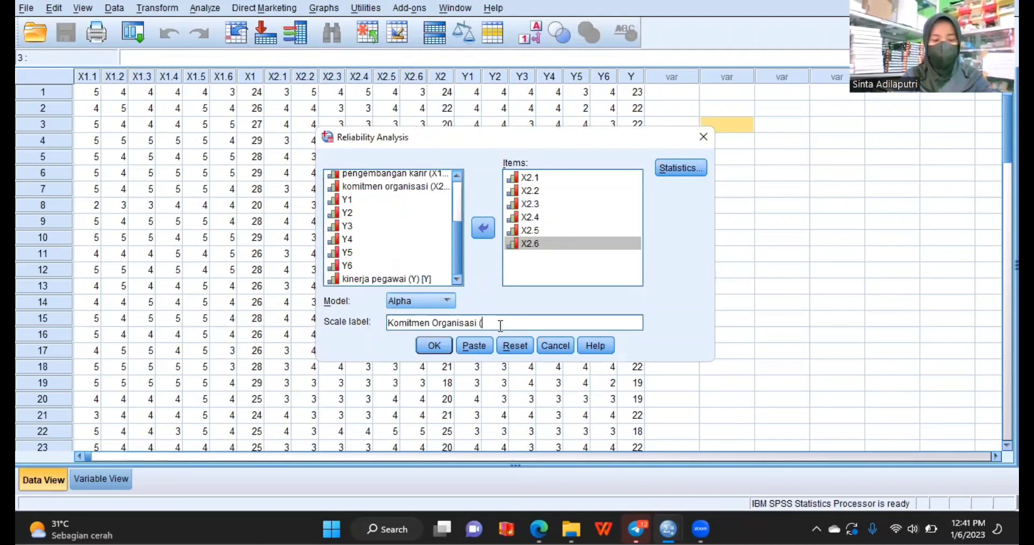
text(X2))
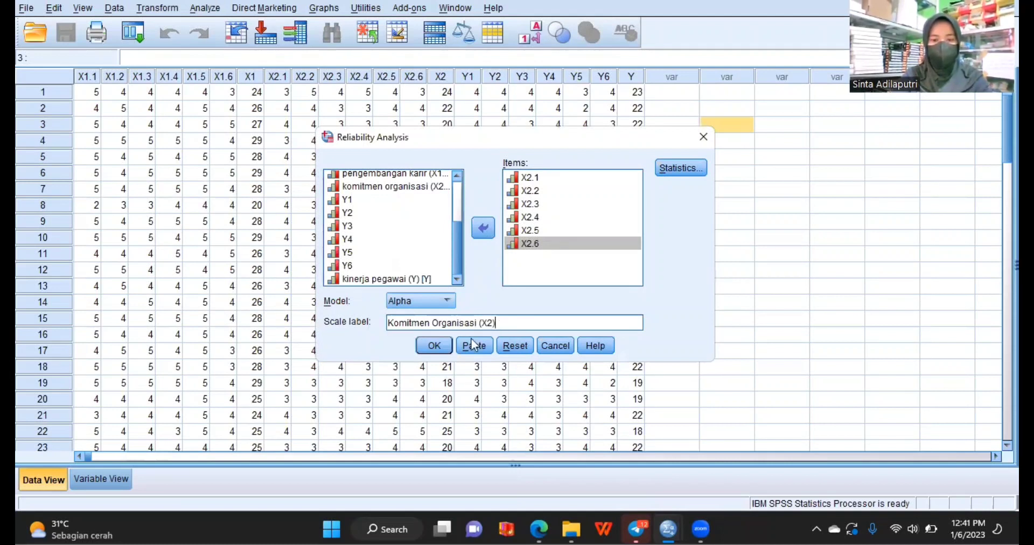
click(435, 345)
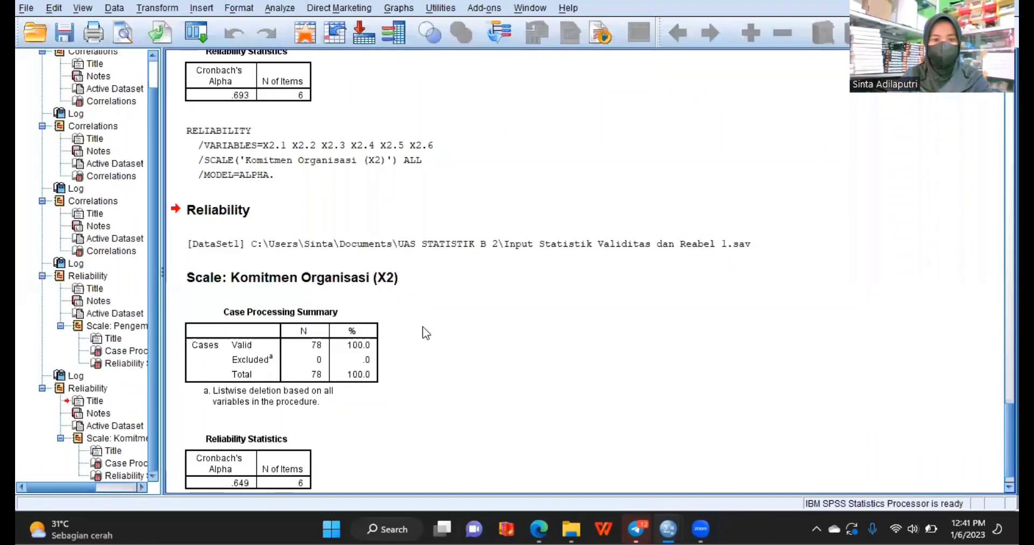
Switch from the output back to the dataset window and reopen the Reliability Analysis for scales.
mouse_move(668, 529)
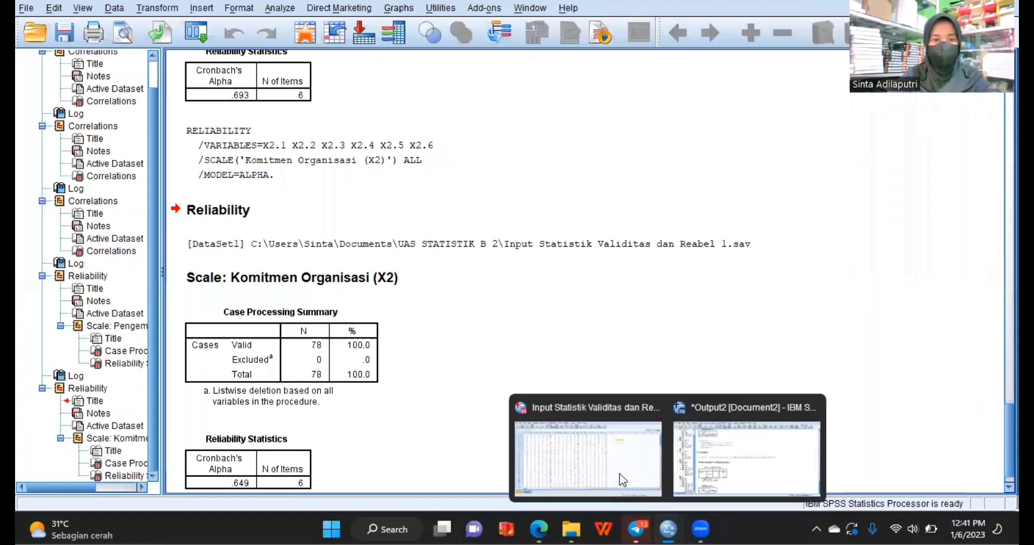
click(619, 473)
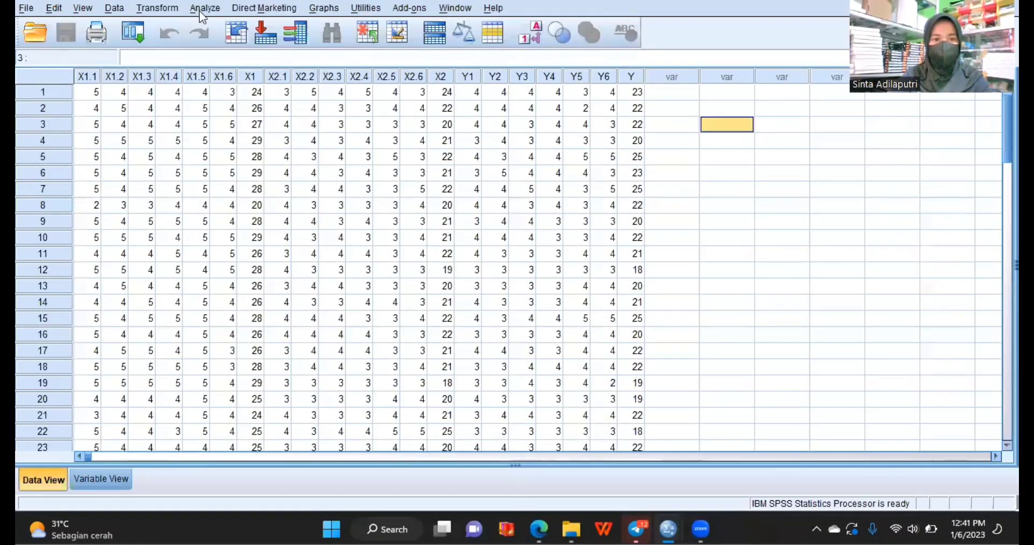
click(203, 10)
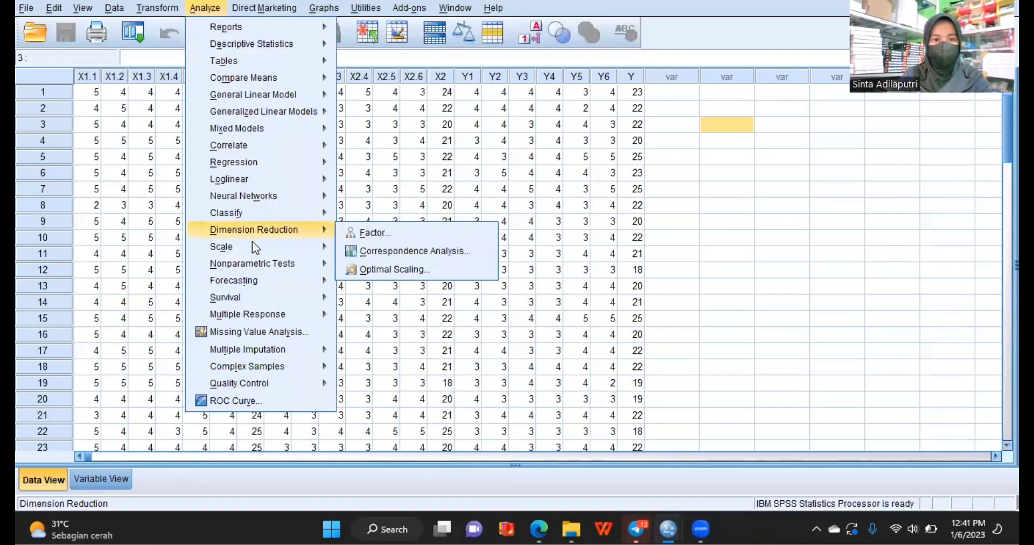
mouse_move(252, 245)
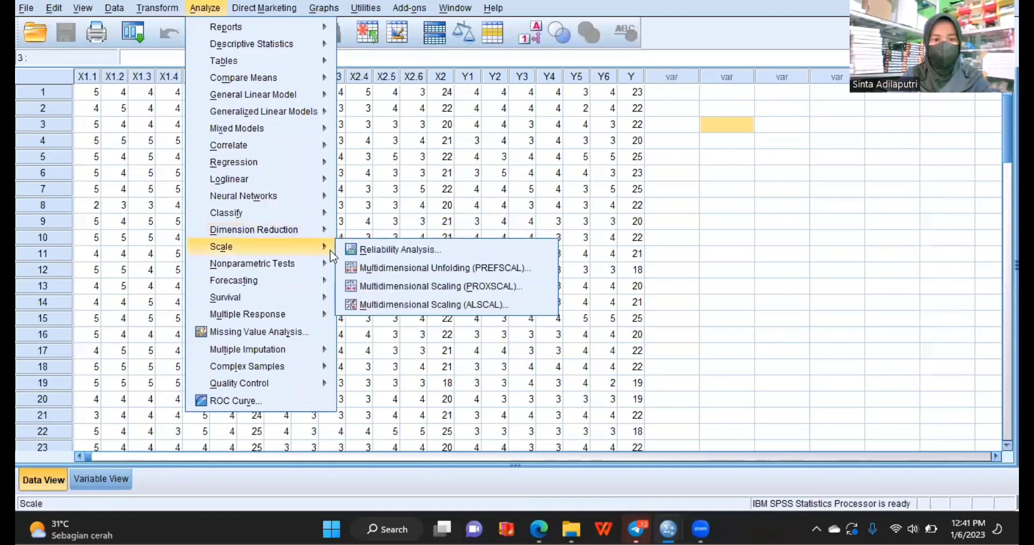
click(367, 251)
Remove X2.1, X2.2, X2.3, X2.4, X2.5 and X2.6 from the items of the reliability analysis.
click(527, 178)
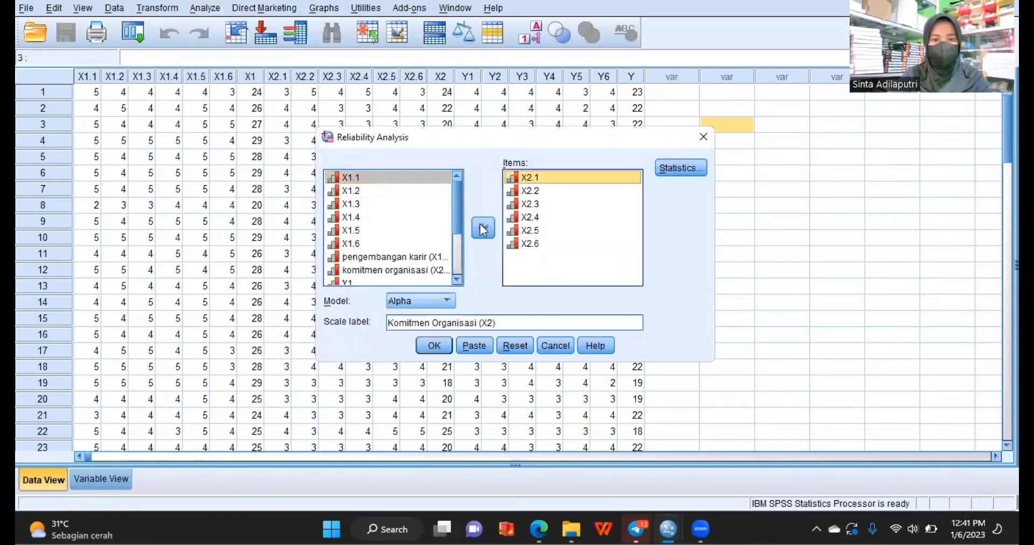
click(483, 229)
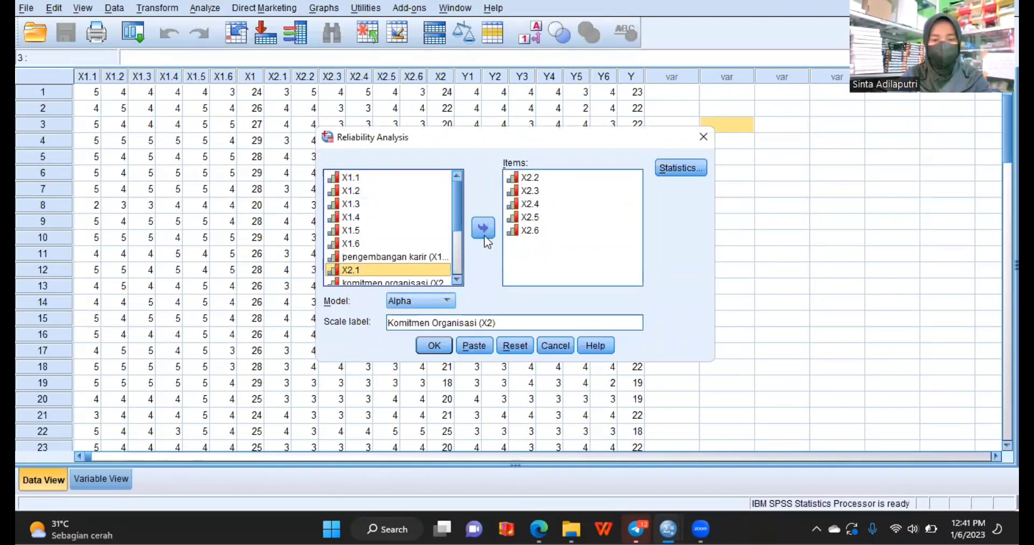
click(531, 178)
double_click(555, 180)
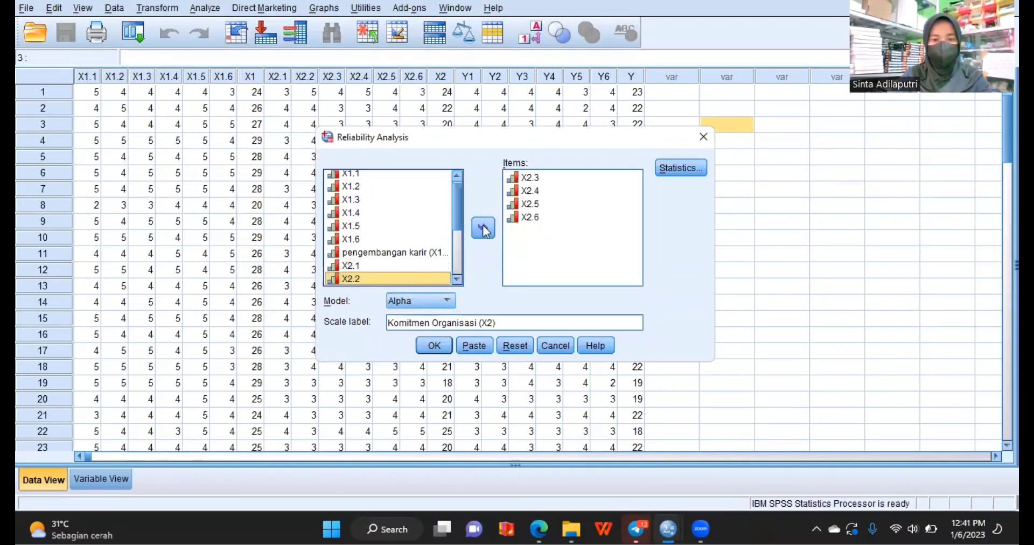
click(525, 177)
double_click(522, 180)
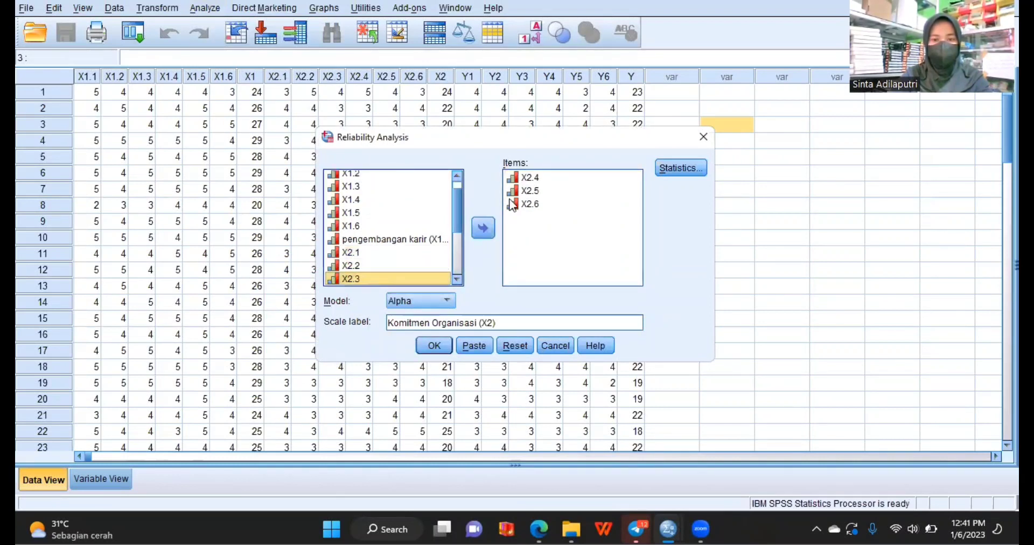
click(528, 178)
double_click(533, 178)
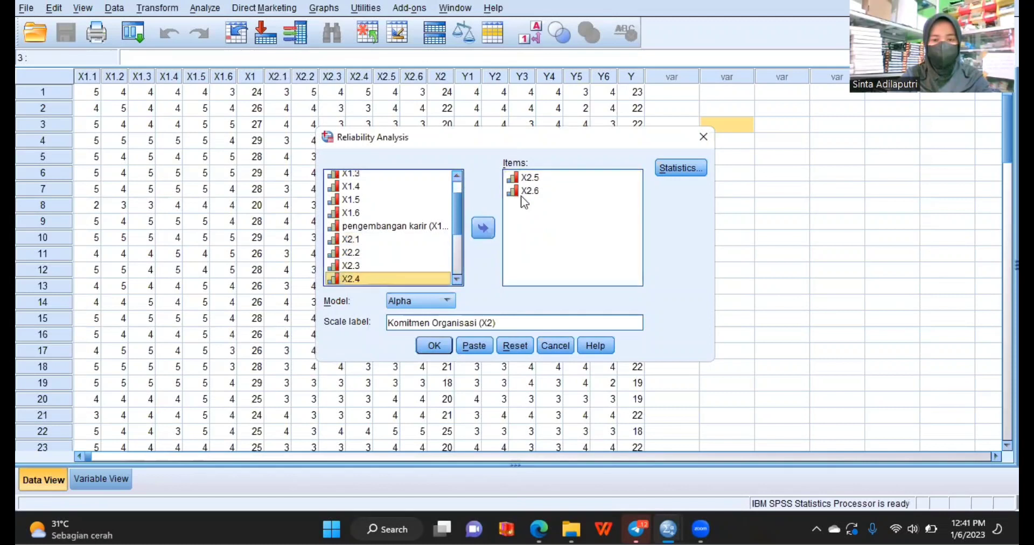
click(528, 178)
double_click(536, 179)
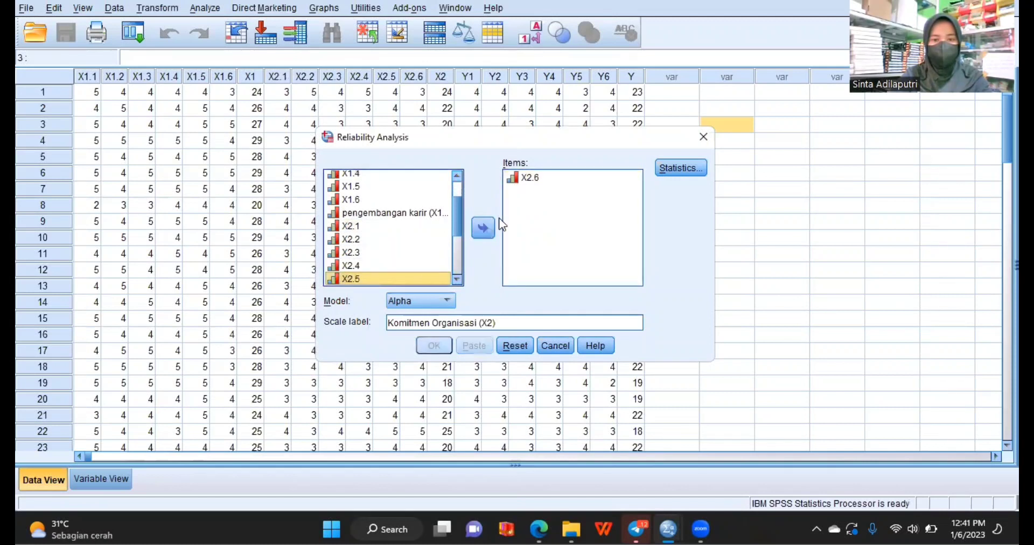
click(525, 178)
click(483, 229)
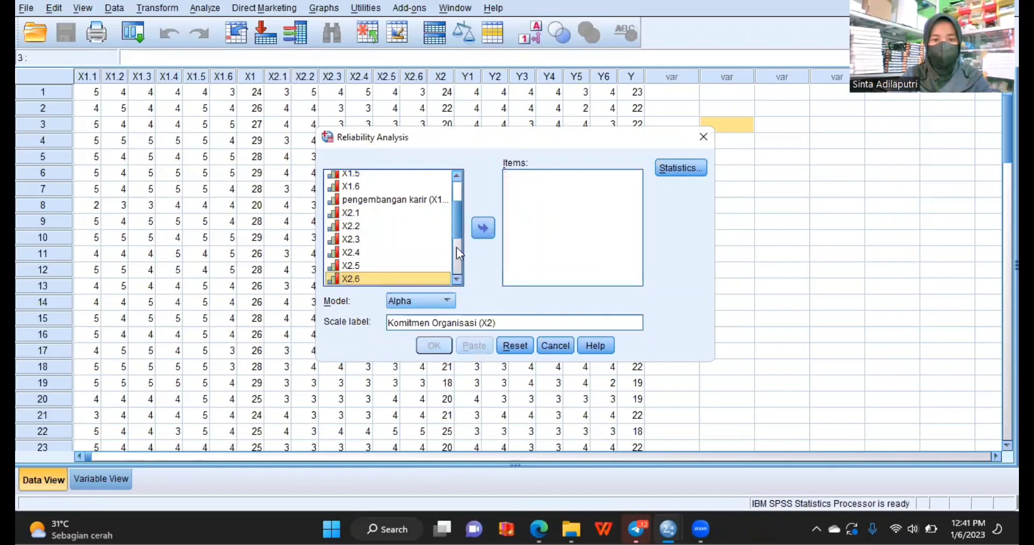
Add Y1, Y2, Y3, Y4, Y5 and Y6 as the items of the reliability analysis.
scroll(399, 220, down, 1)
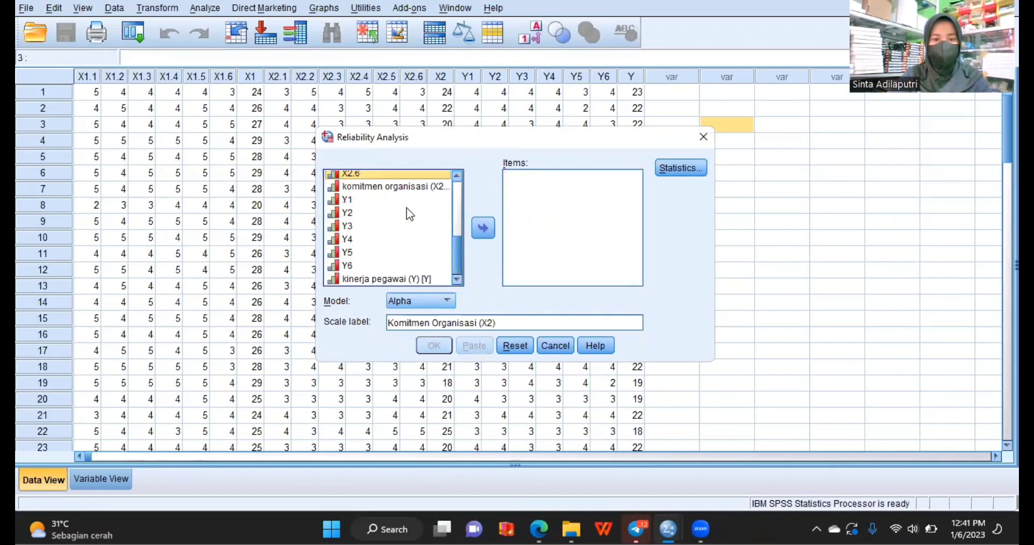
click(406, 211)
click(404, 199)
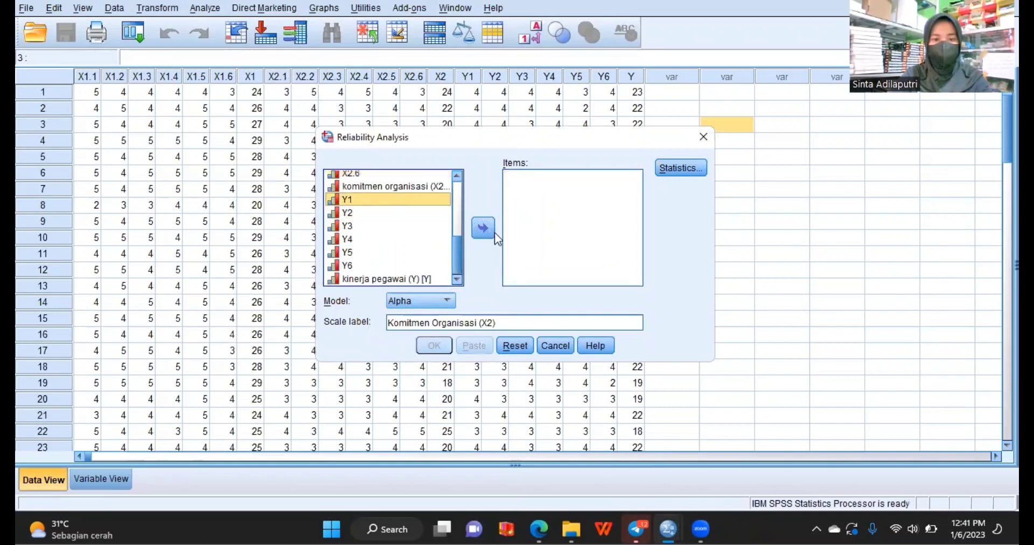
click(481, 228)
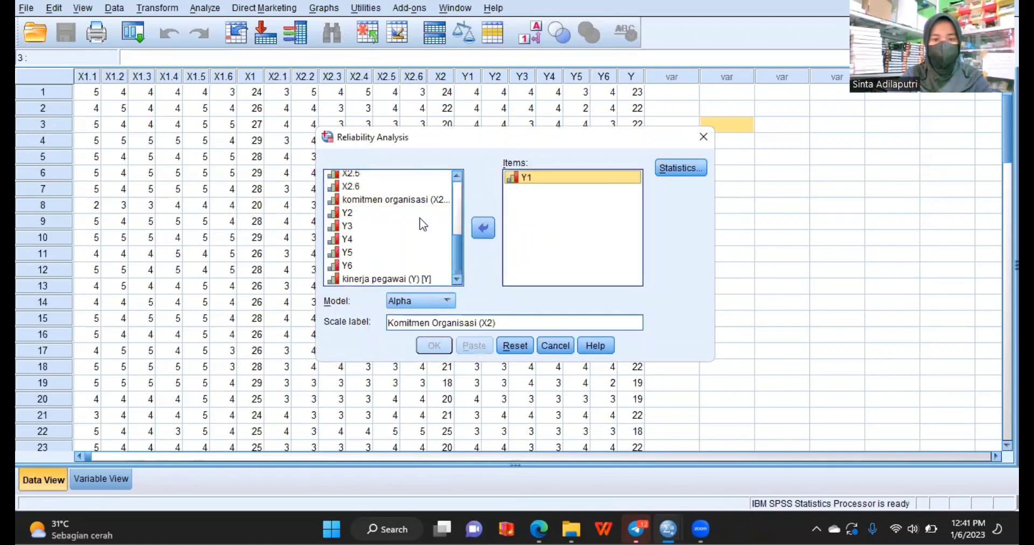
click(419, 216)
click(476, 231)
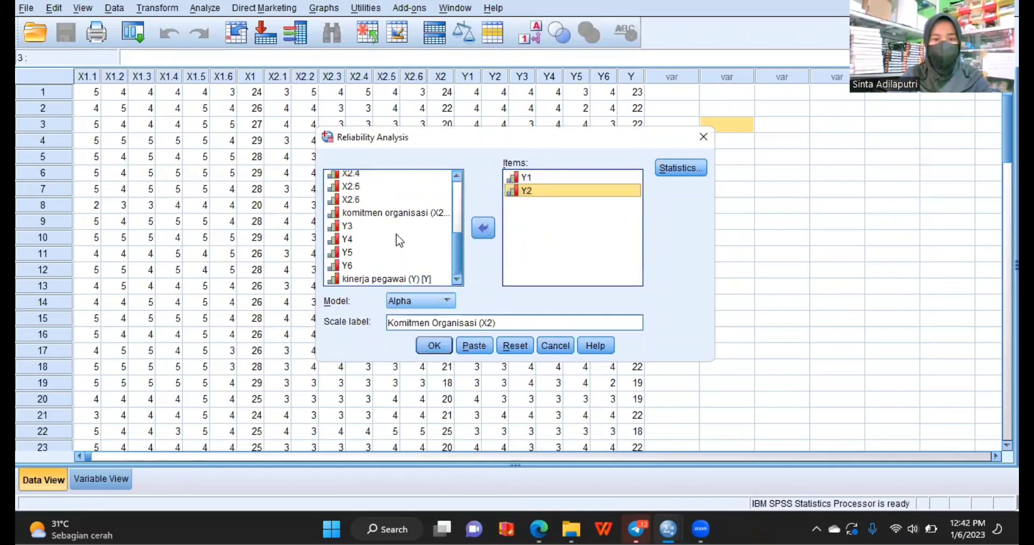
click(400, 241)
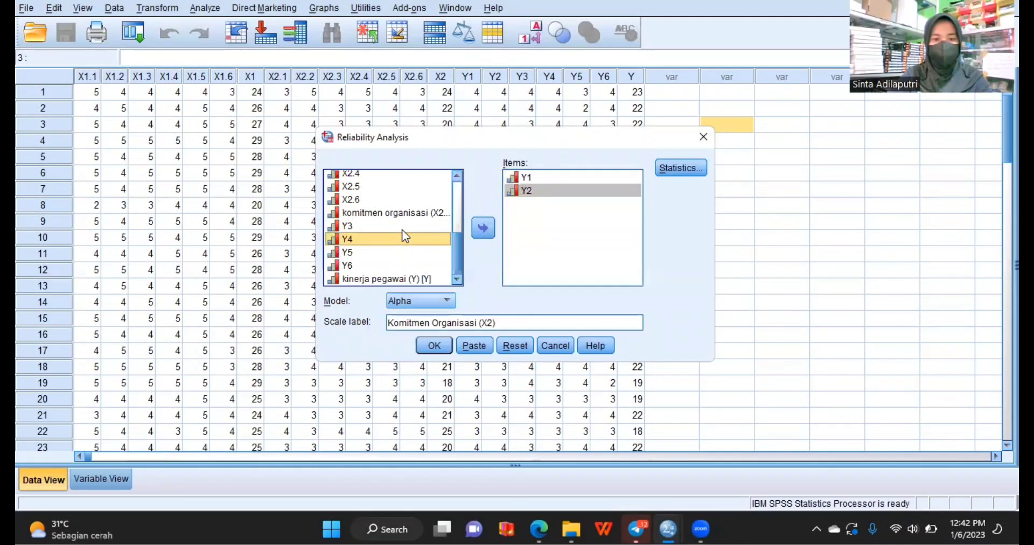
click(476, 228)
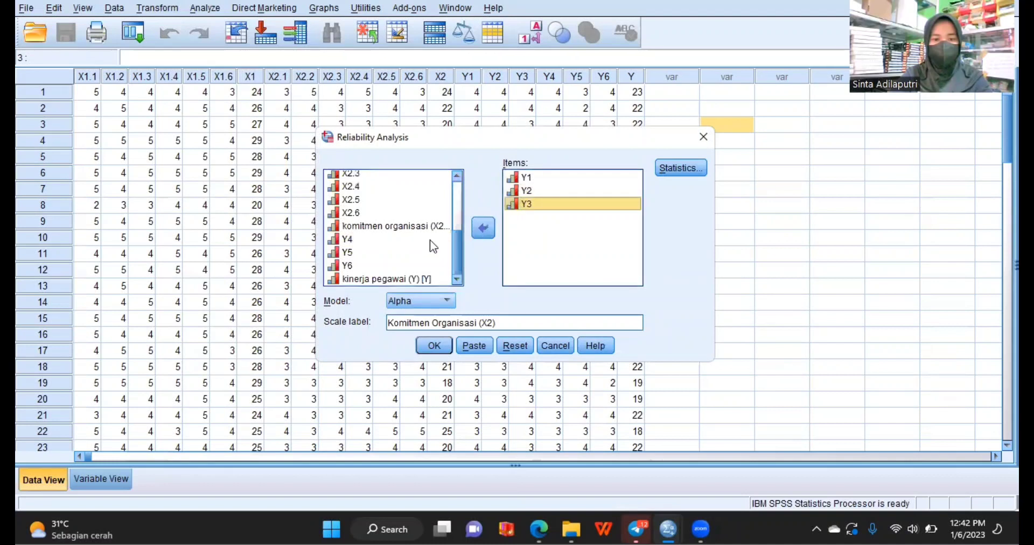
click(430, 240)
click(480, 233)
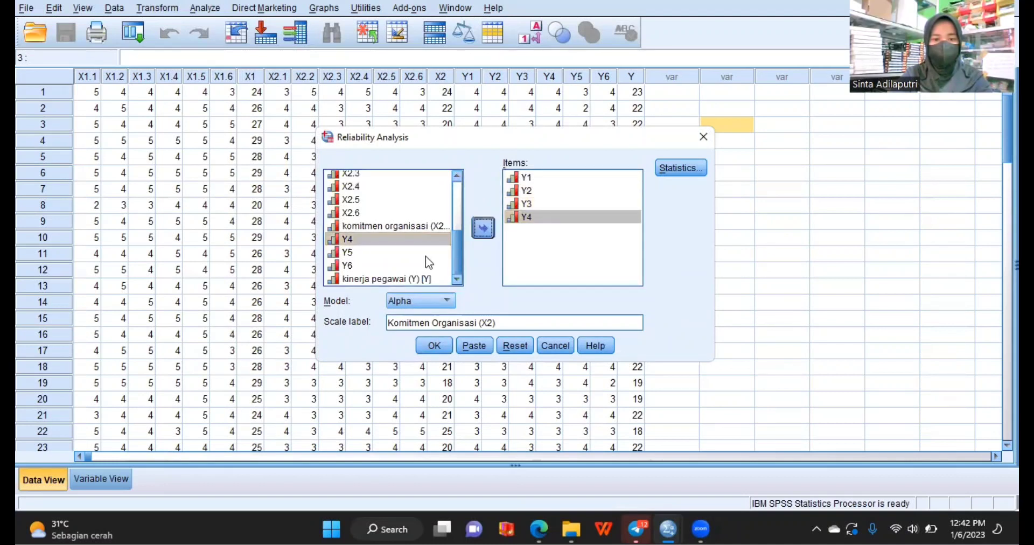
click(426, 256)
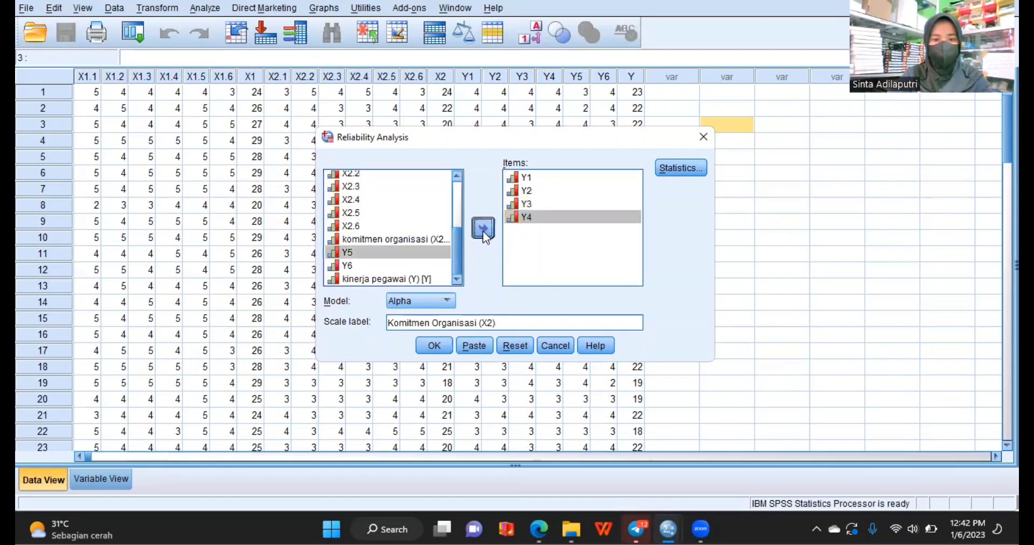
click(421, 265)
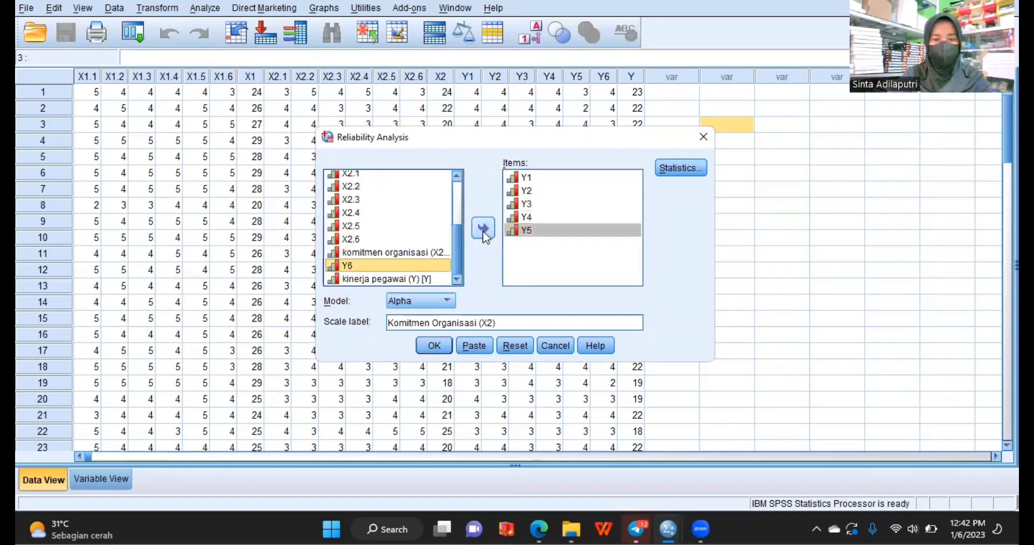
click(483, 235)
Replace the scale label with "Kinerja Pegawai (Y)" and run the reliability analysis for the Y items.
click(496, 322)
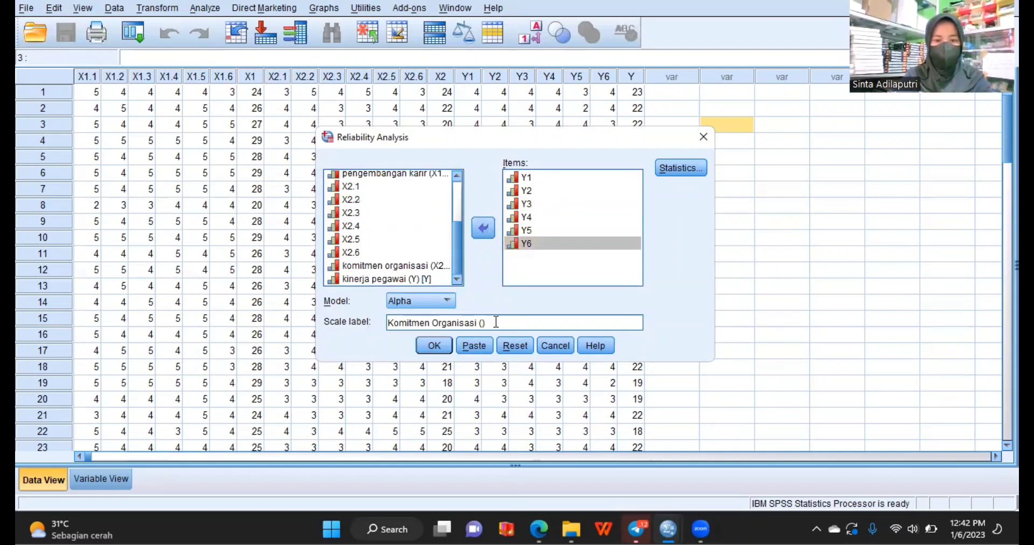
text(Y)
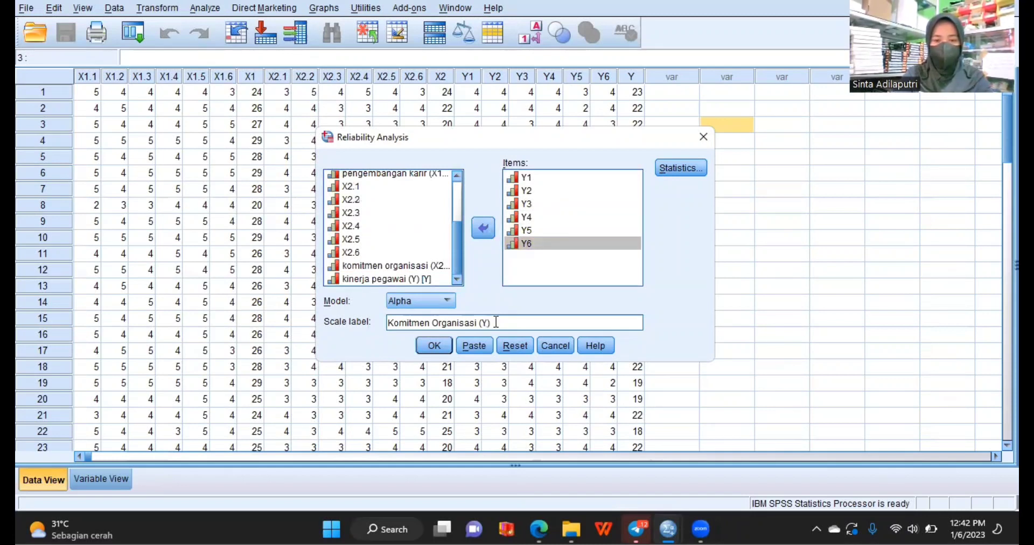
key(Left)
key(Left)
key(Left)
key(BackSpace)
key(BackSpace)
key(BackSpace)
key(BackSpace)
key(BackSpace)
key(BackSpace)
key(BackSpace)
key(BackSpace)
key(BackSpace)
key(BackSpace)
key(BackSpace)
key(BackSpace)
key(BackSpace)
key(BackSpace)
key(BackSpace)
key(BackSpace)
key(BackSpace)
key(BackSpace)
key(BackSpace)
key(BackSpace)
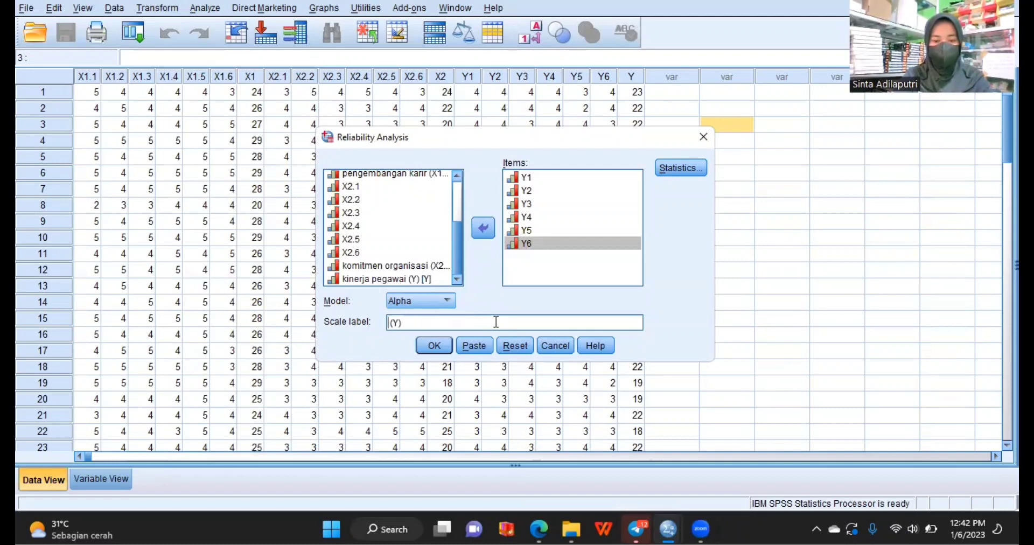
text(Kinerja )
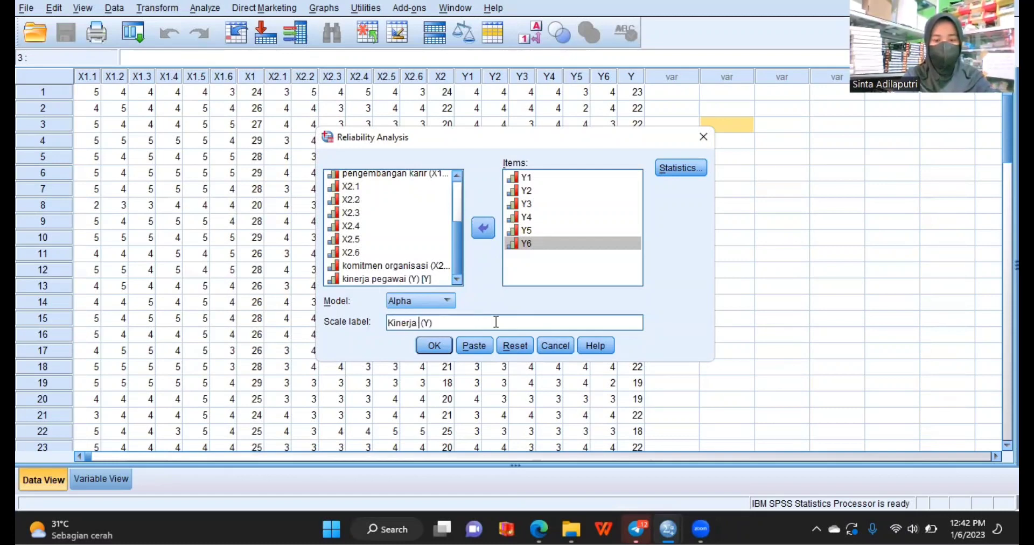
text(Pegawa )
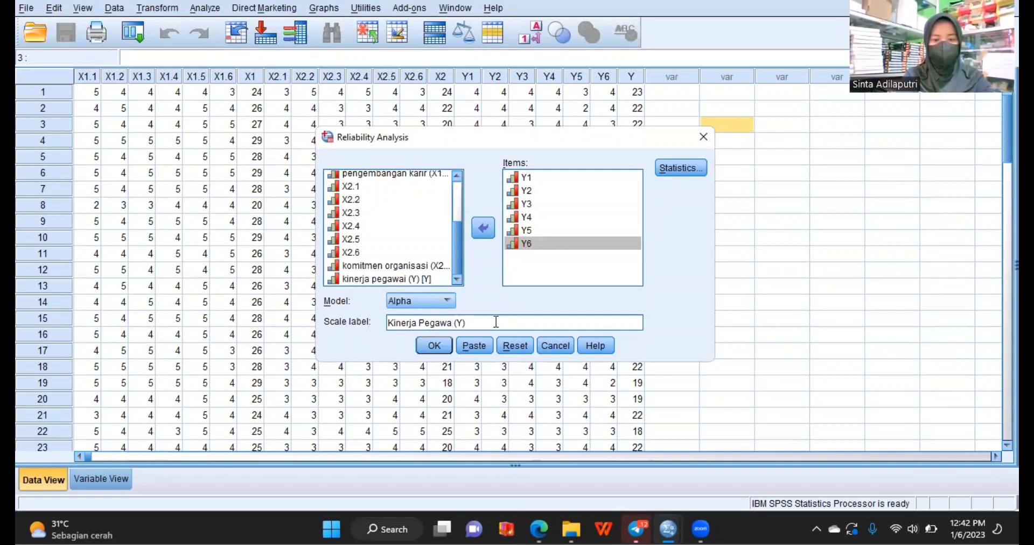
text(i)
click(436, 349)
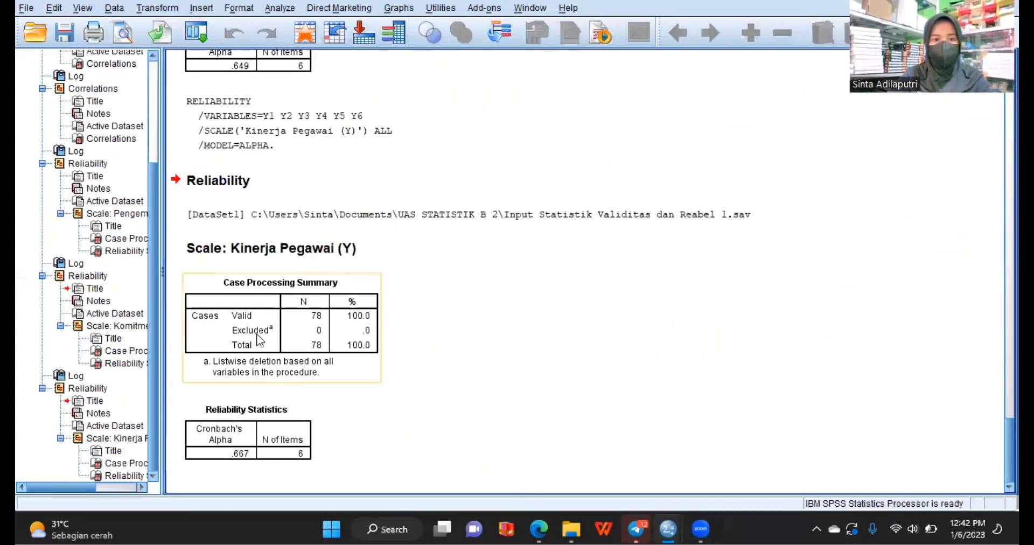
Save the output as "Output Uji Validitas dan Reabilitas kasus 1" in the Documents folder.
click(25, 9)
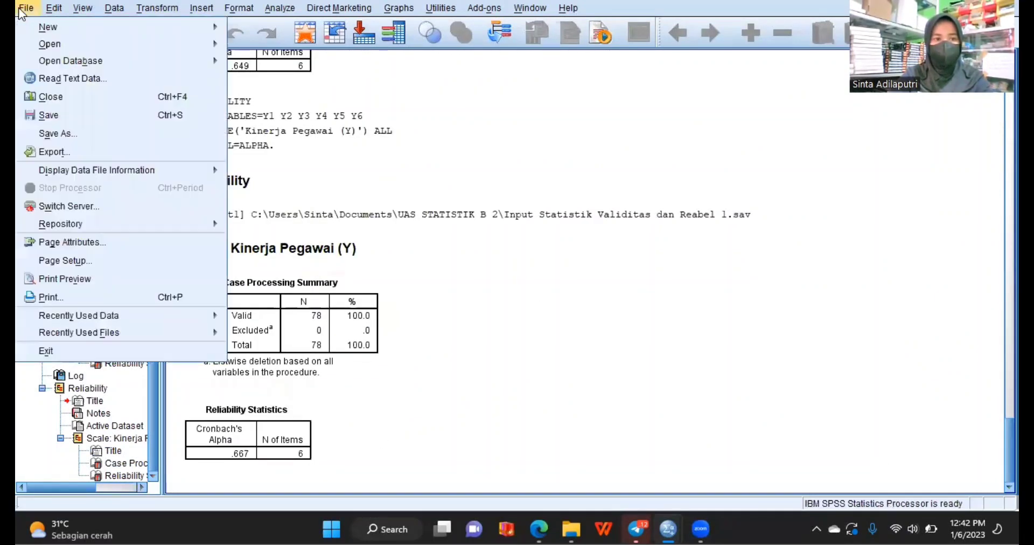
click(74, 118)
click(426, 290)
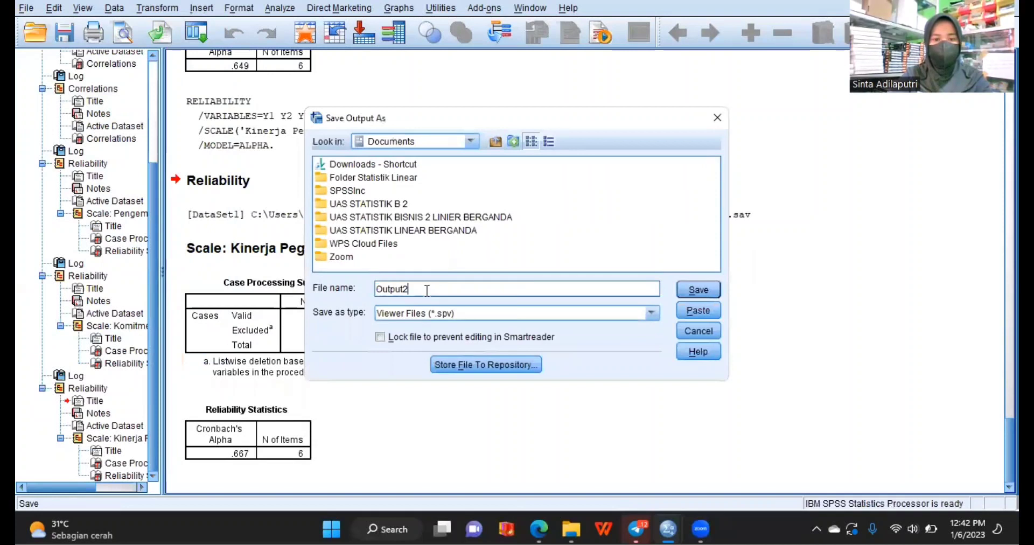
key(BackSpace)
text(U)
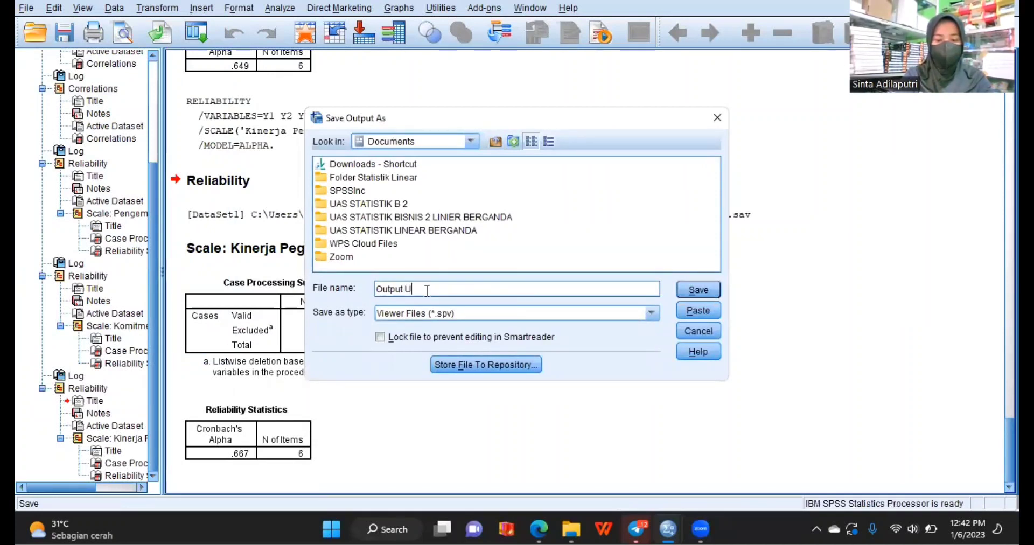
text(ji Val)
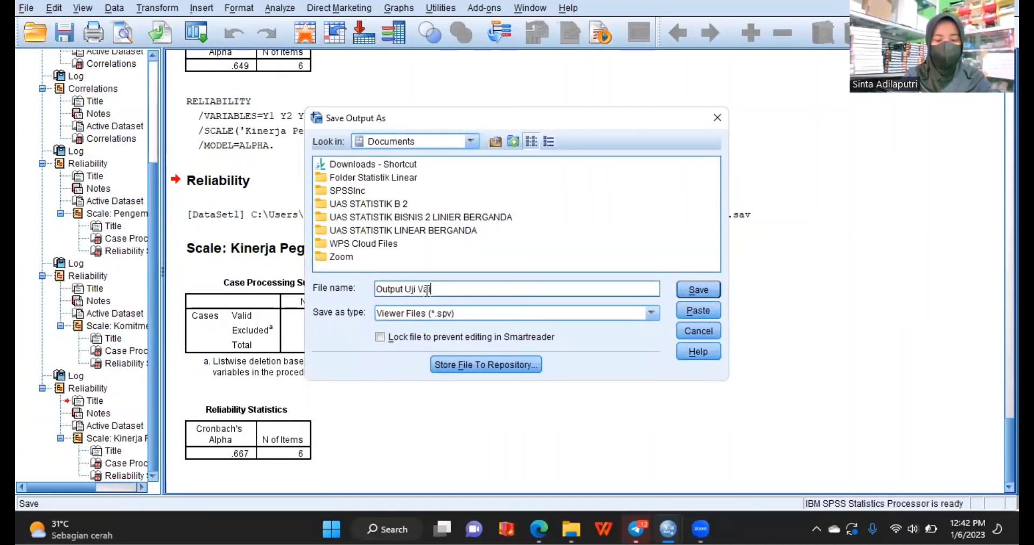
text(iditas dan )
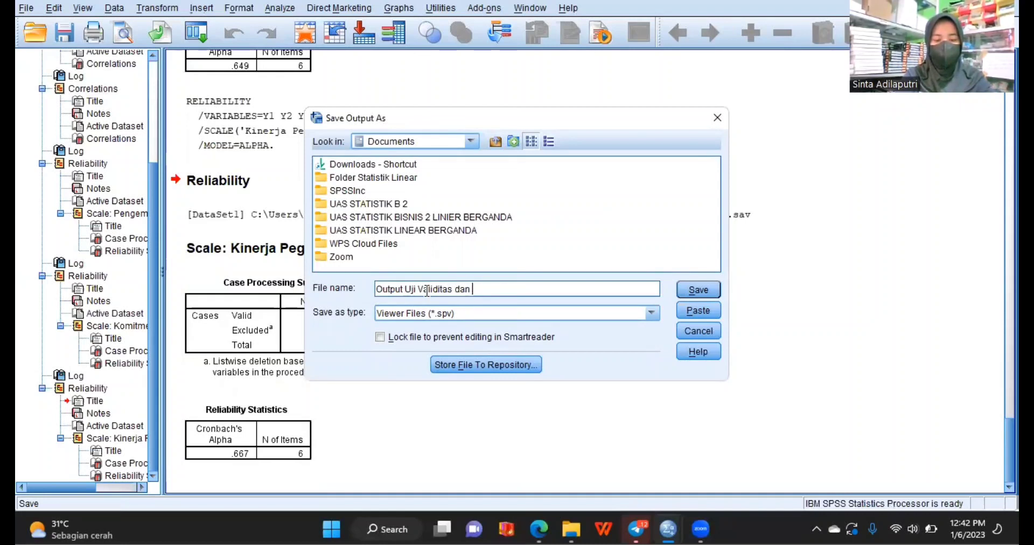
text(Reabili)
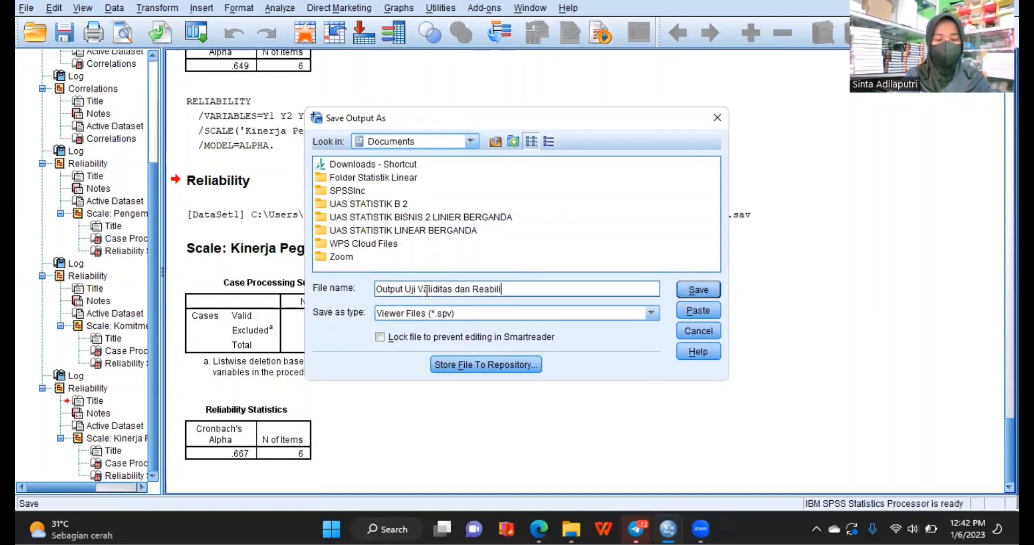
text(tas k)
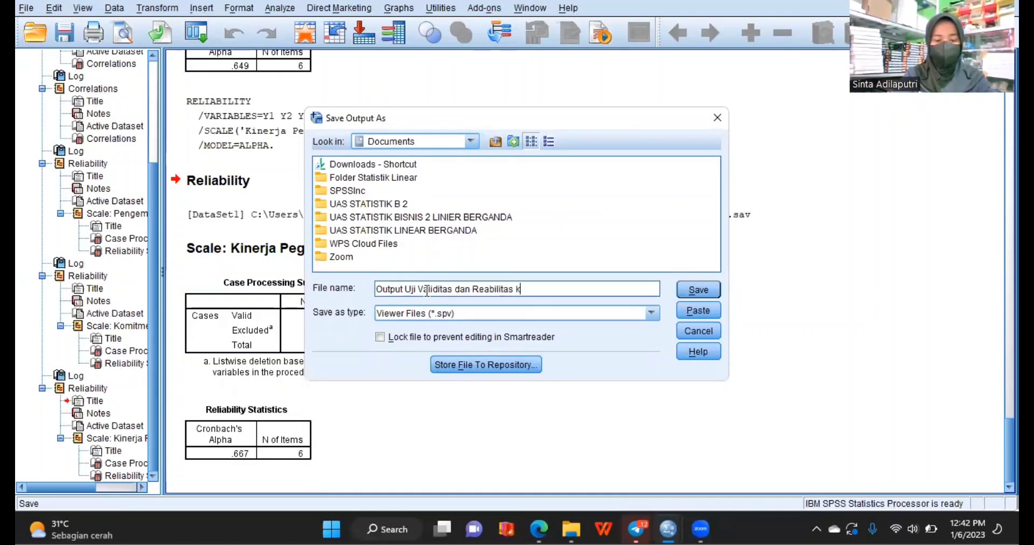
text(as)
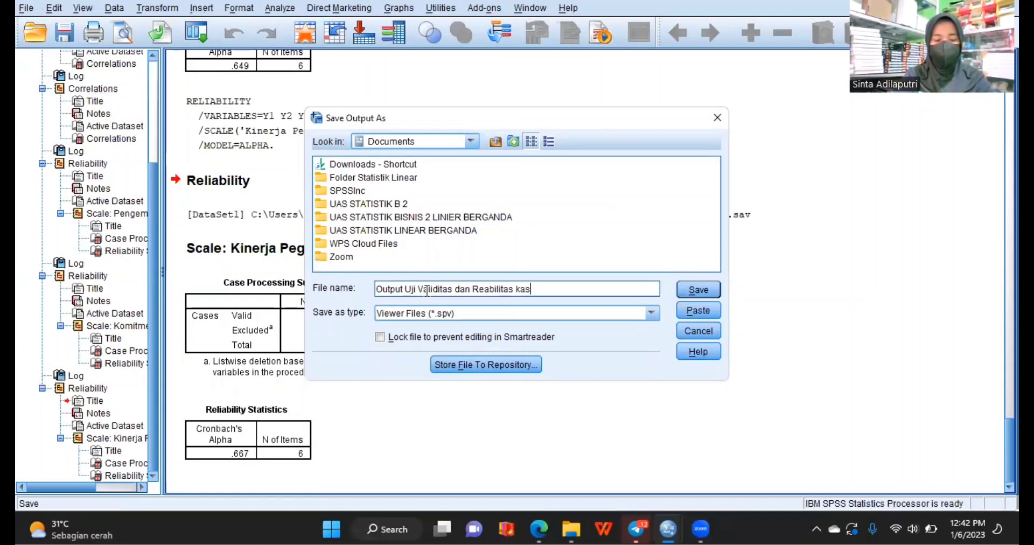
text(us 1)
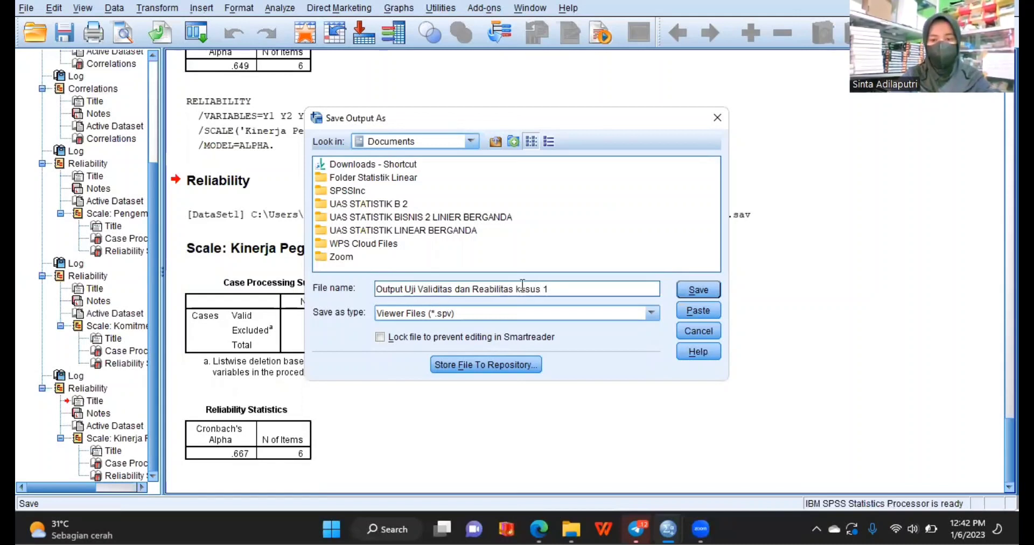
click(698, 292)
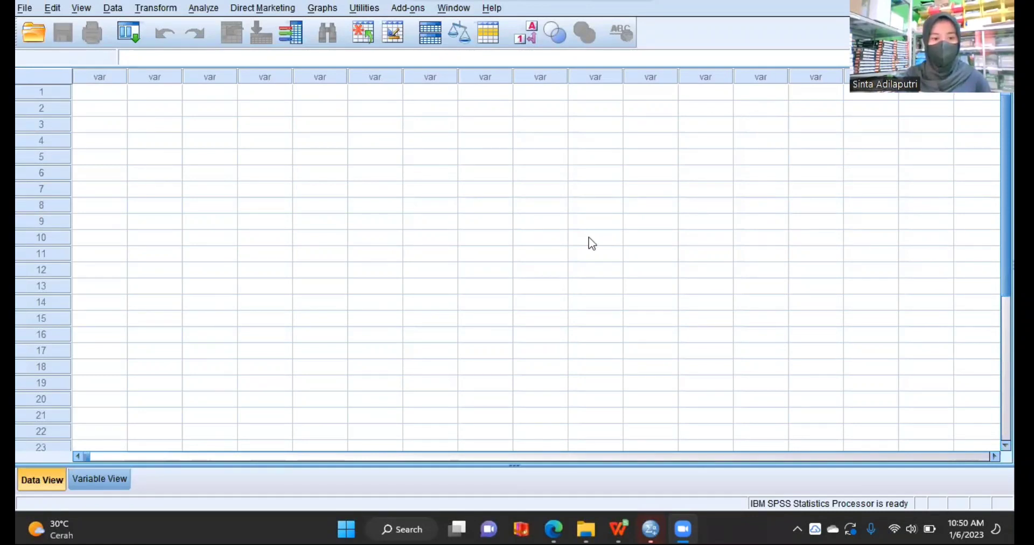
Define three variables named X1, X2 and Y in the variable list of the new empty dataset.
click(124, 479)
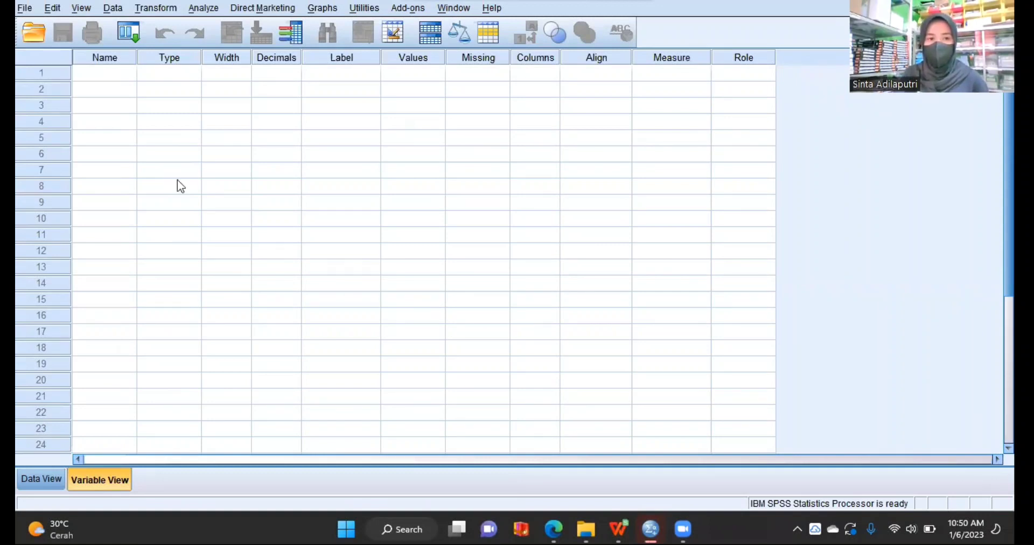
click(115, 76)
text(x)
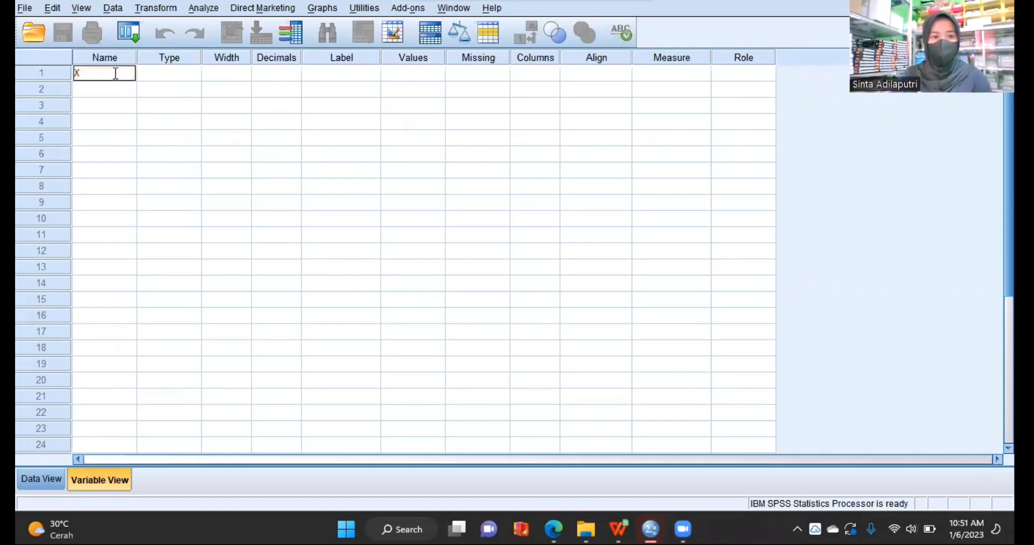
click(116, 91)
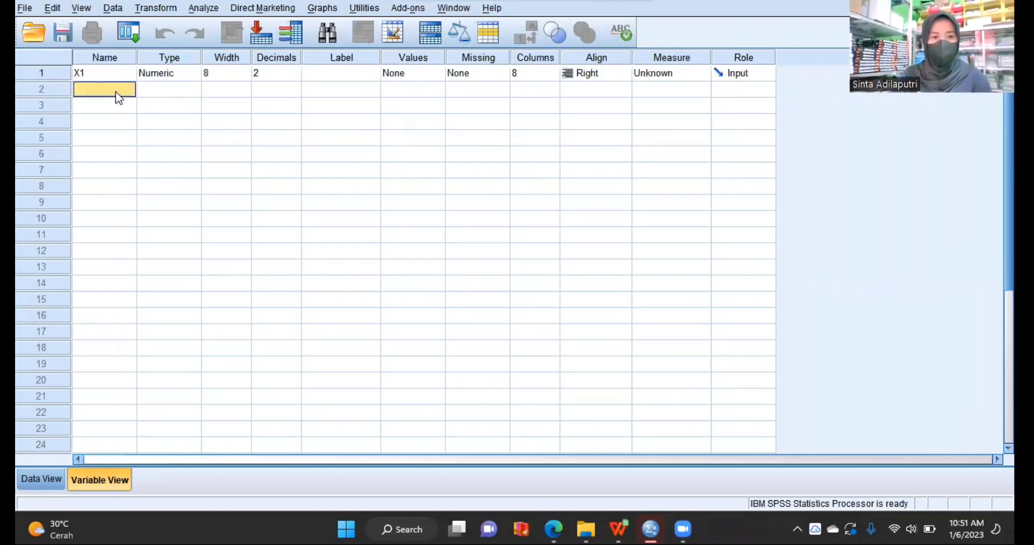
click(116, 92)
text(X2)
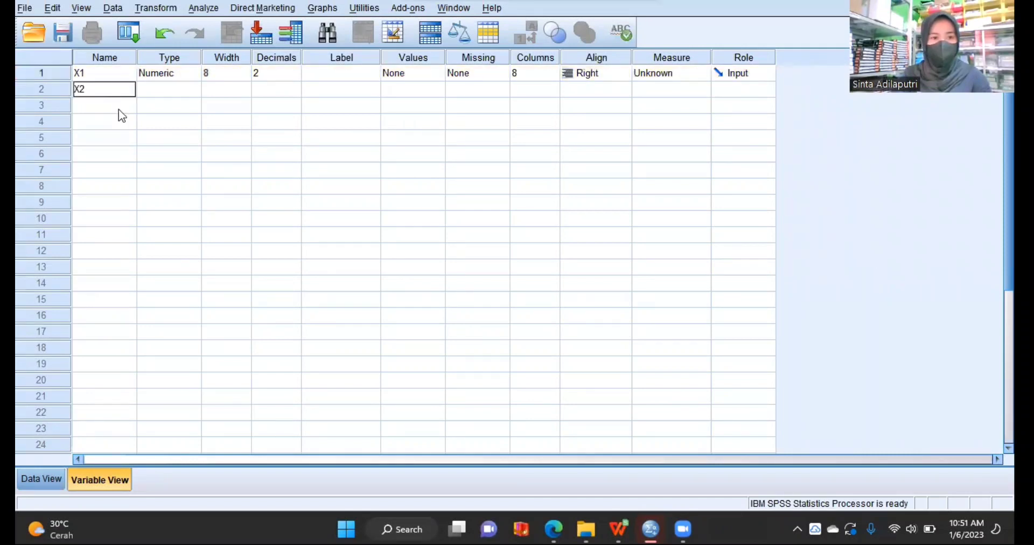
key(Return)
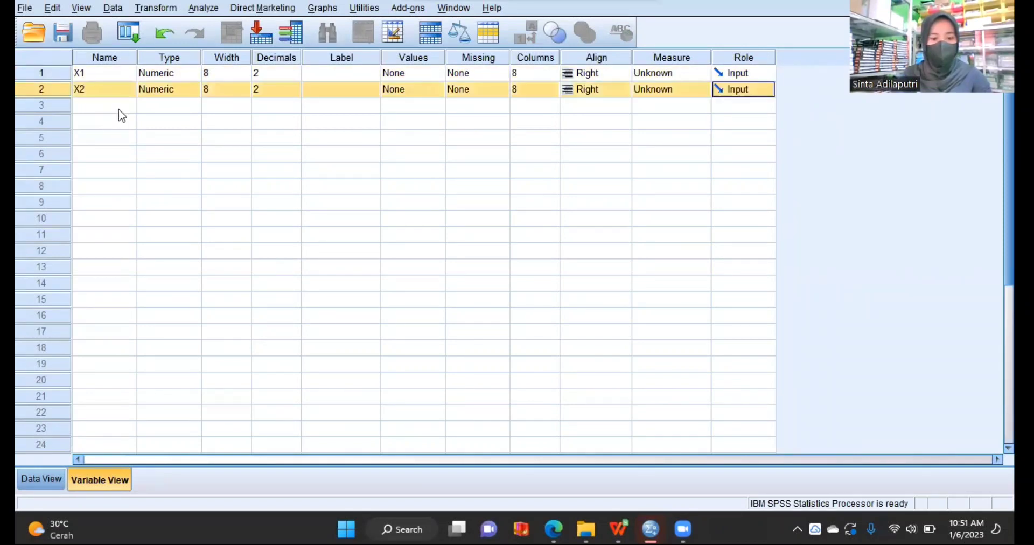
click(119, 109)
text(Y)
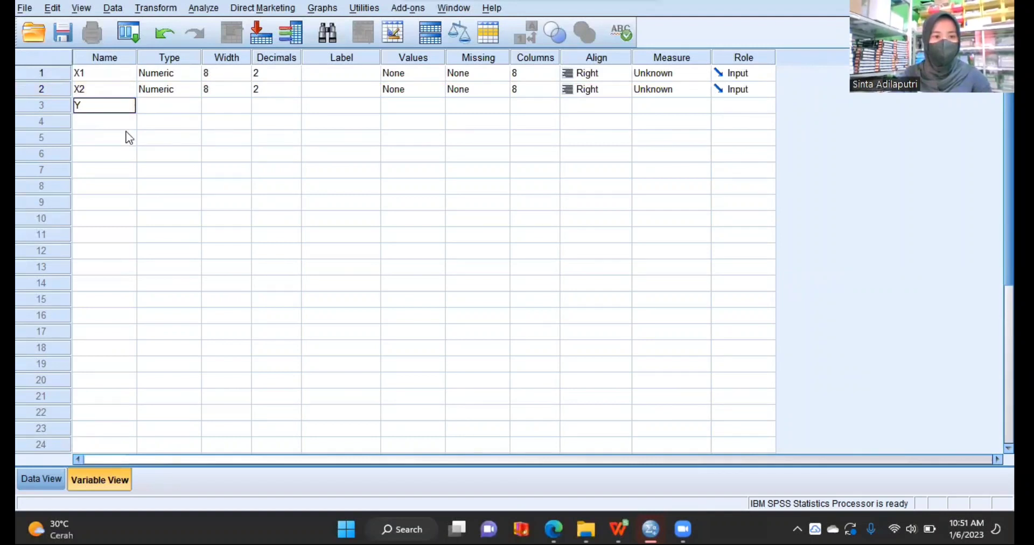
key(Return)
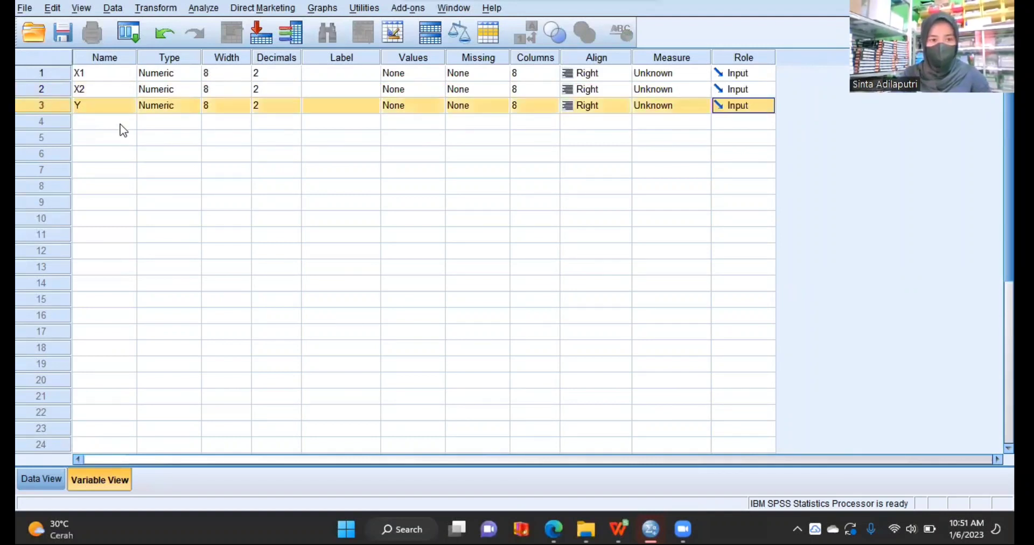
click(119, 123)
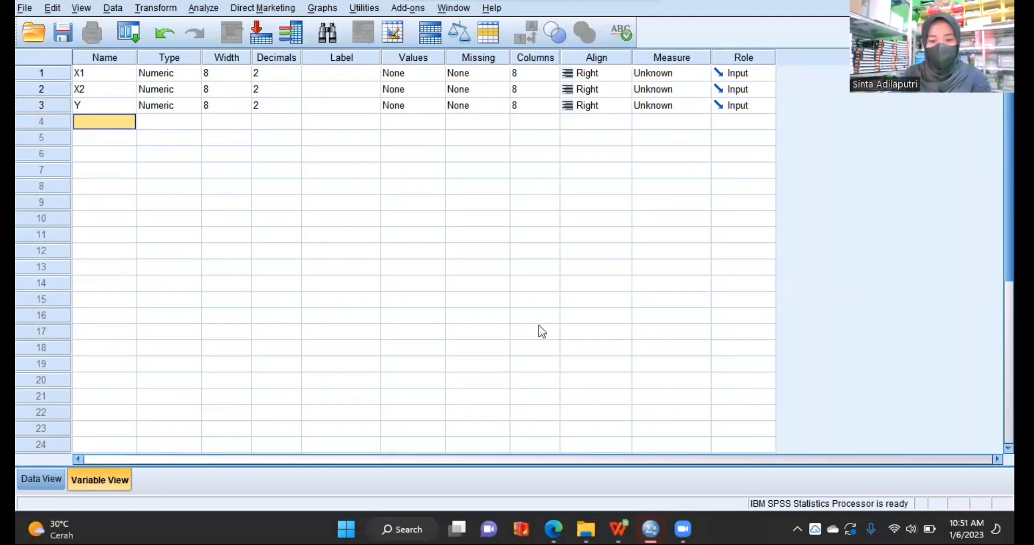
Look at the X1, X2 and Y data in the Book2 spreadsheet, then return to the SPSS dataset window.
mouse_move(619, 529)
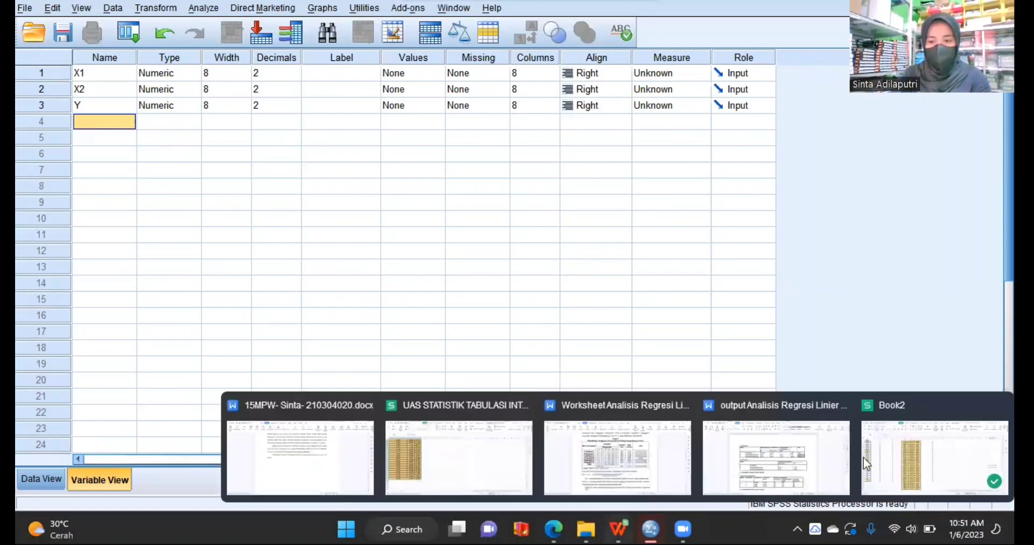
click(881, 462)
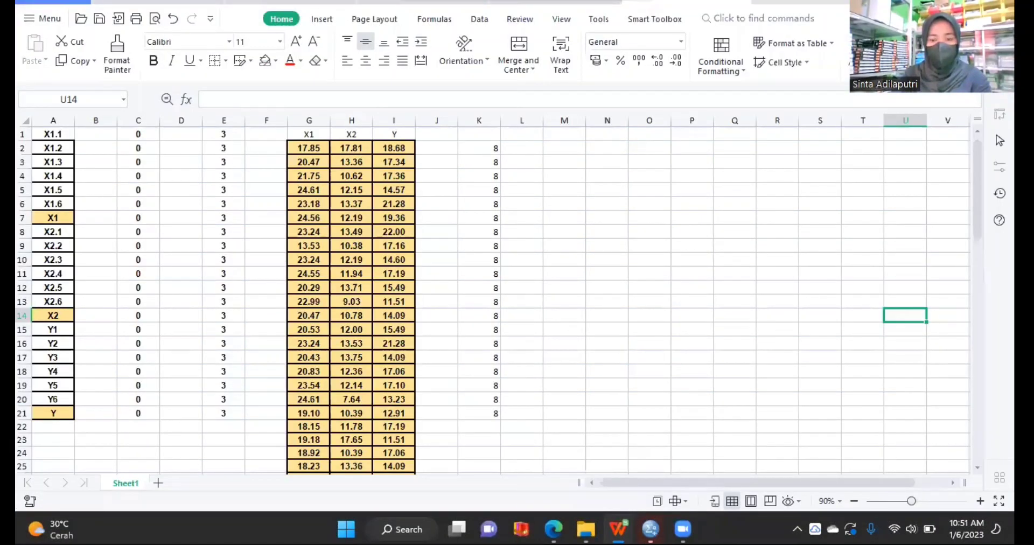
mouse_move(651, 529)
mouse_move(618, 529)
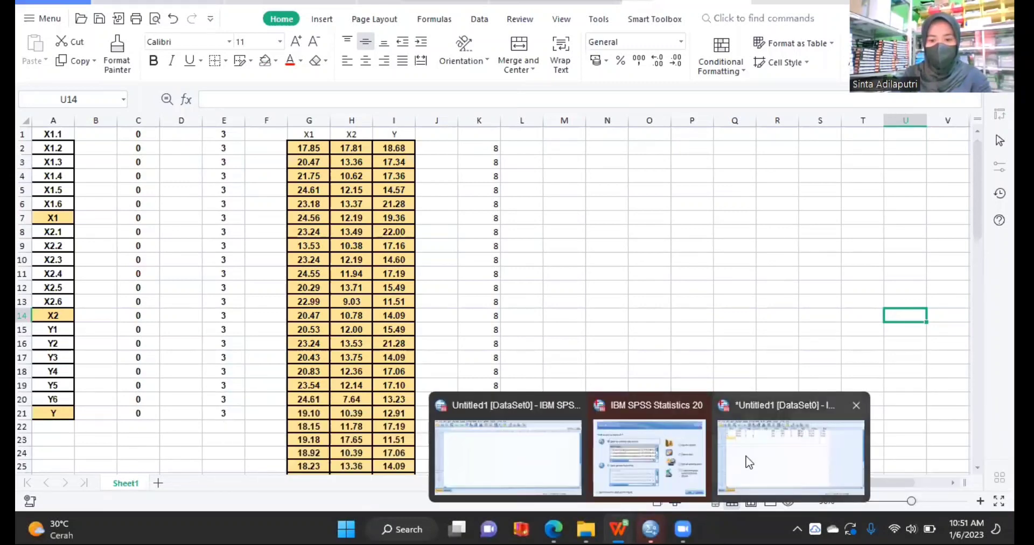
click(519, 483)
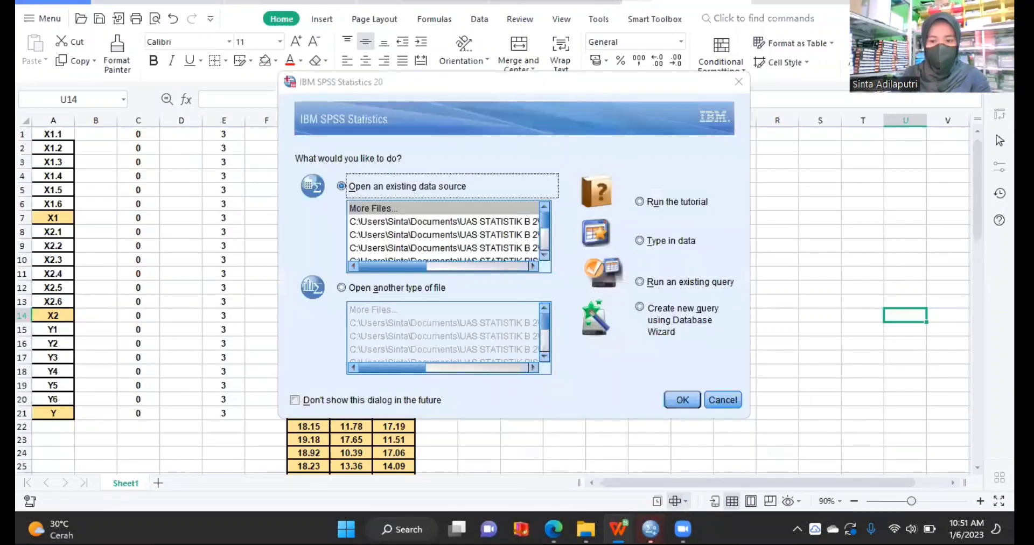
mouse_move(651, 529)
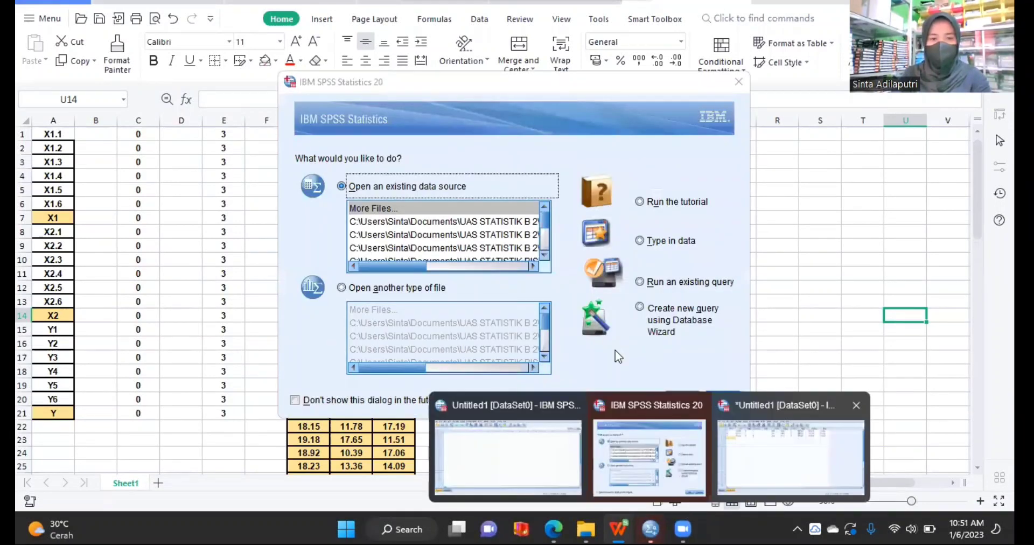
click(790, 458)
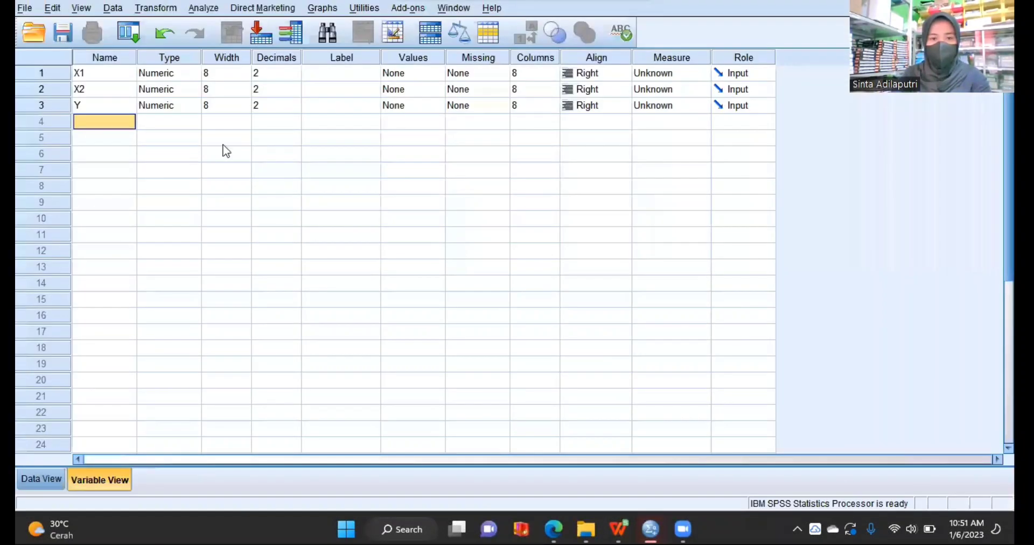
Set the label of variable X1 to "Pengembangan Karir (X1)".
click(324, 76)
text(P)
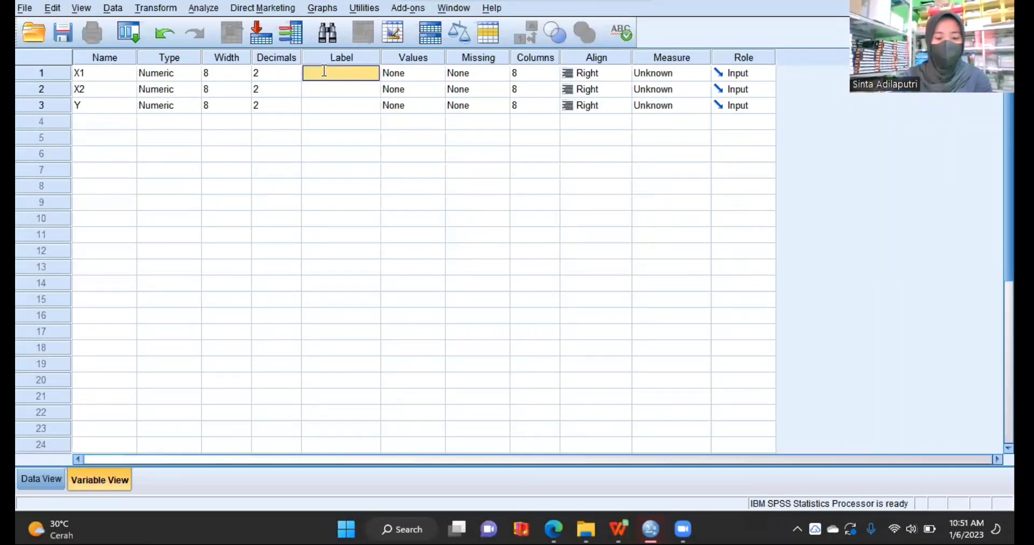
text(ee)
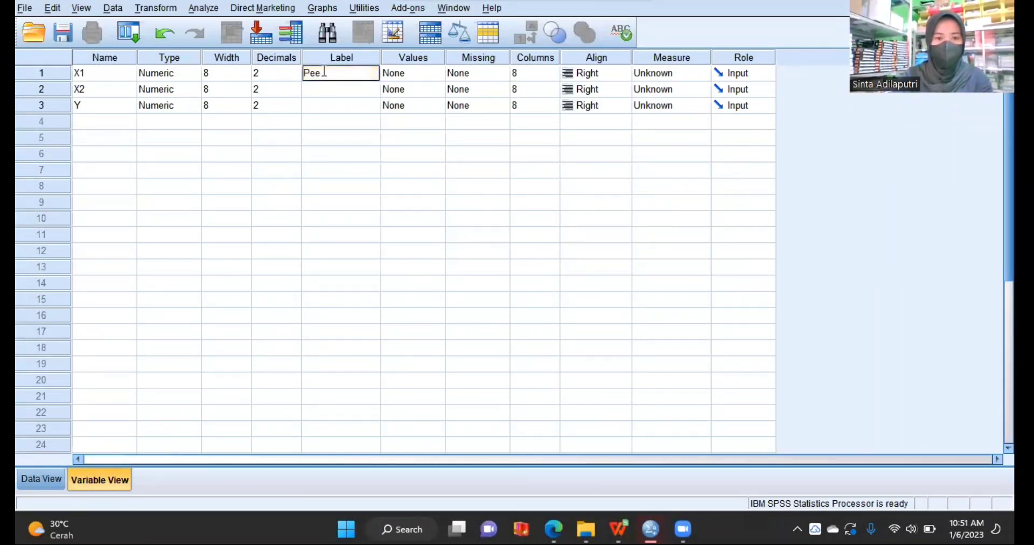
text(gembanga)
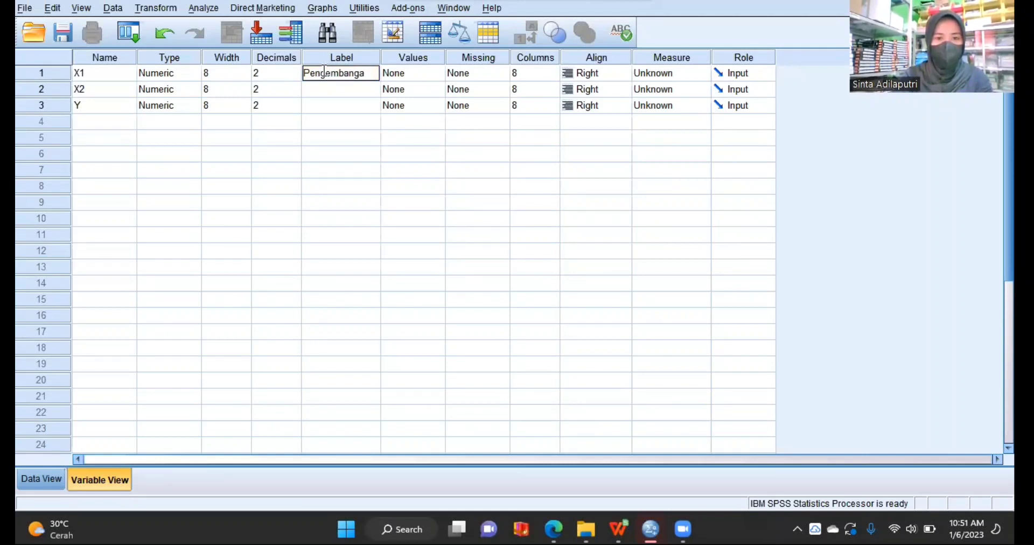
text(n Karir)
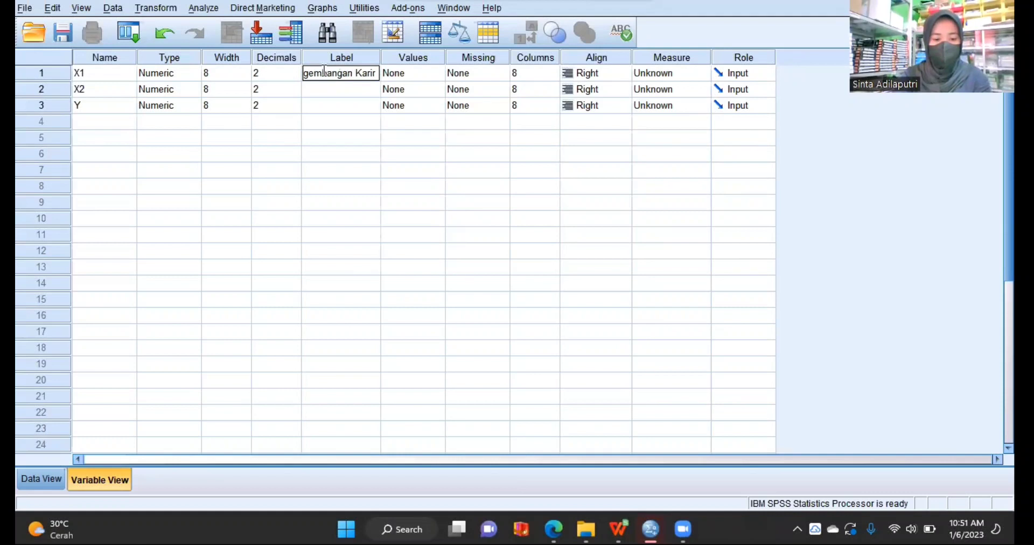
text( (X1)
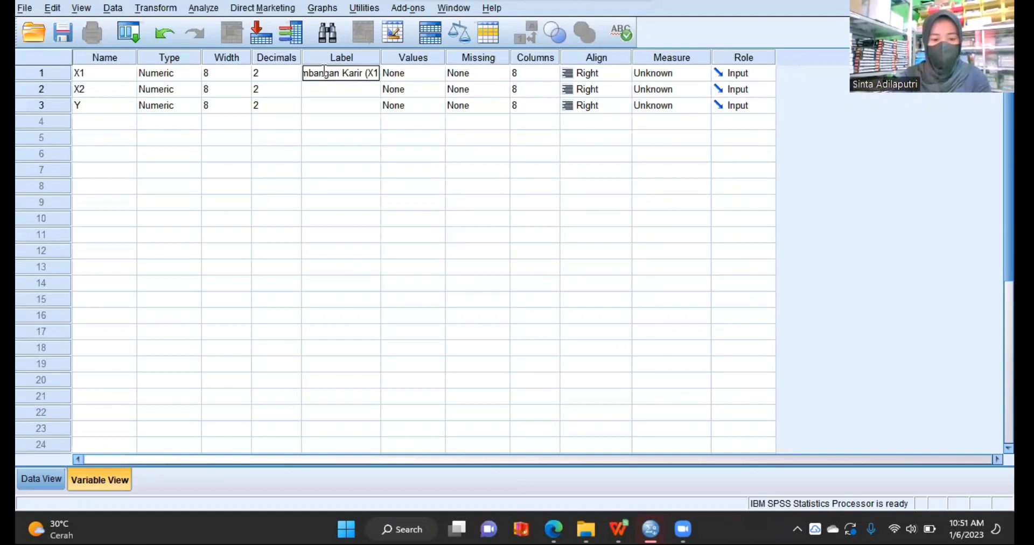
text())
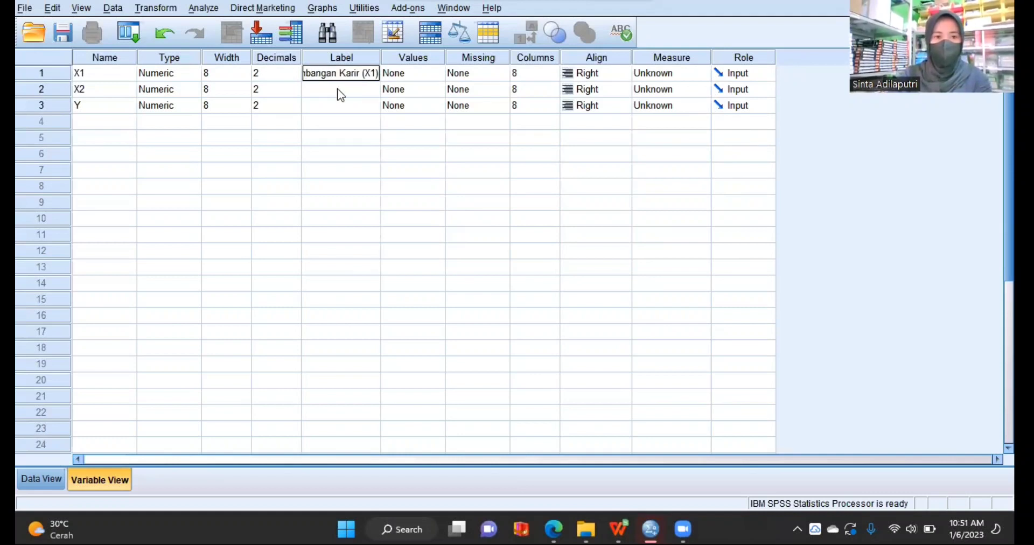
Set the label of variable X2 to "Komitmen Organisasi (X2)".
click(338, 88)
text(Komi)
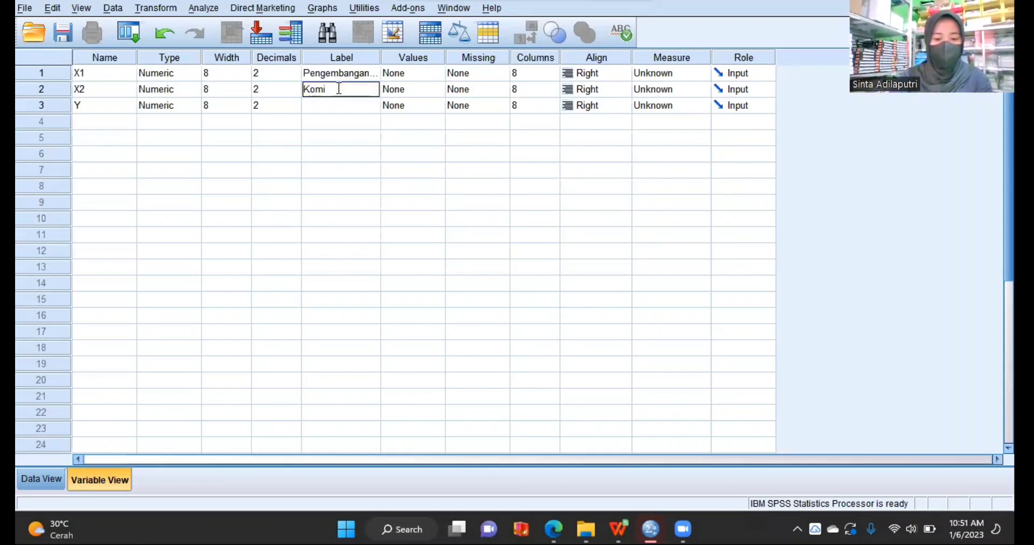
text(tmen)
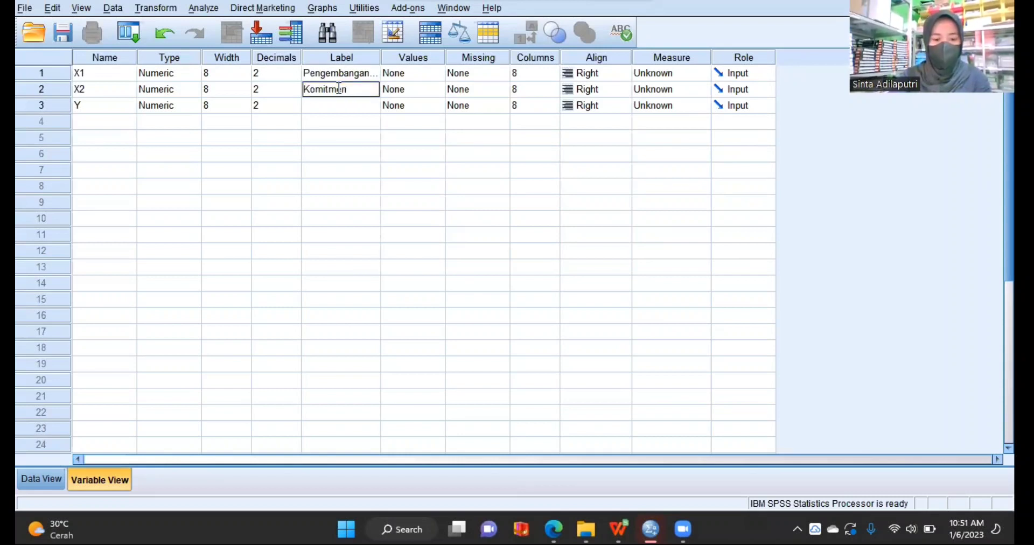
text( Organis)
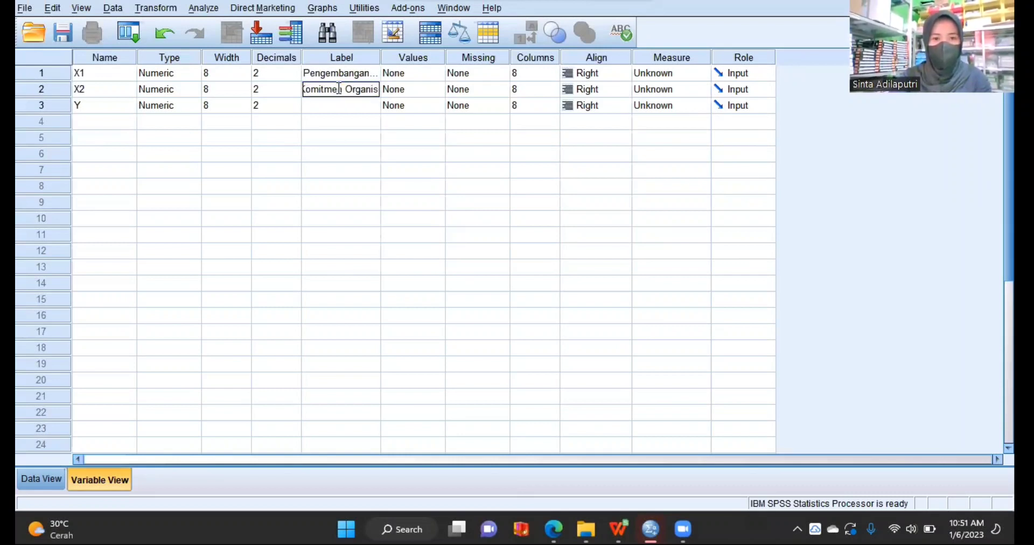
text(asi ()
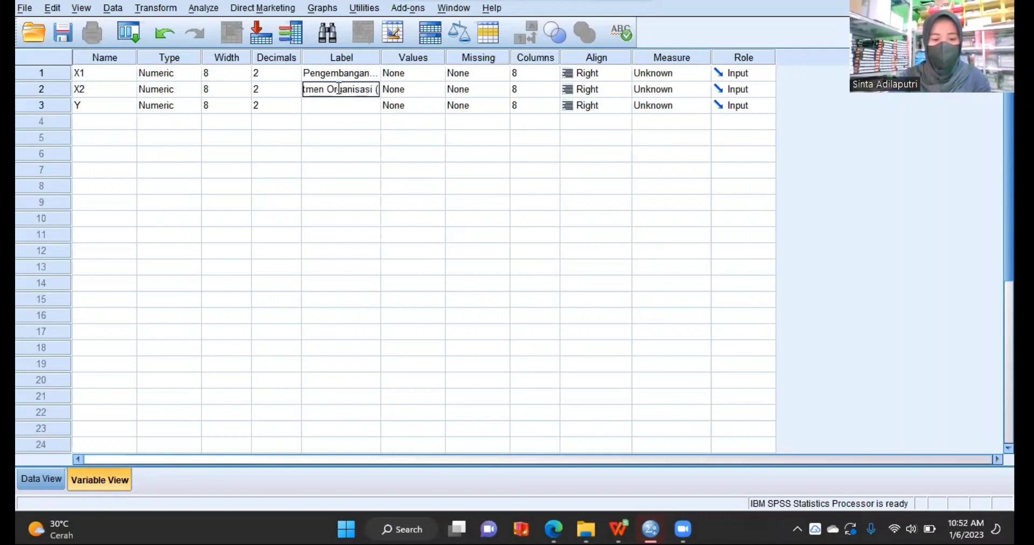
text(X2)
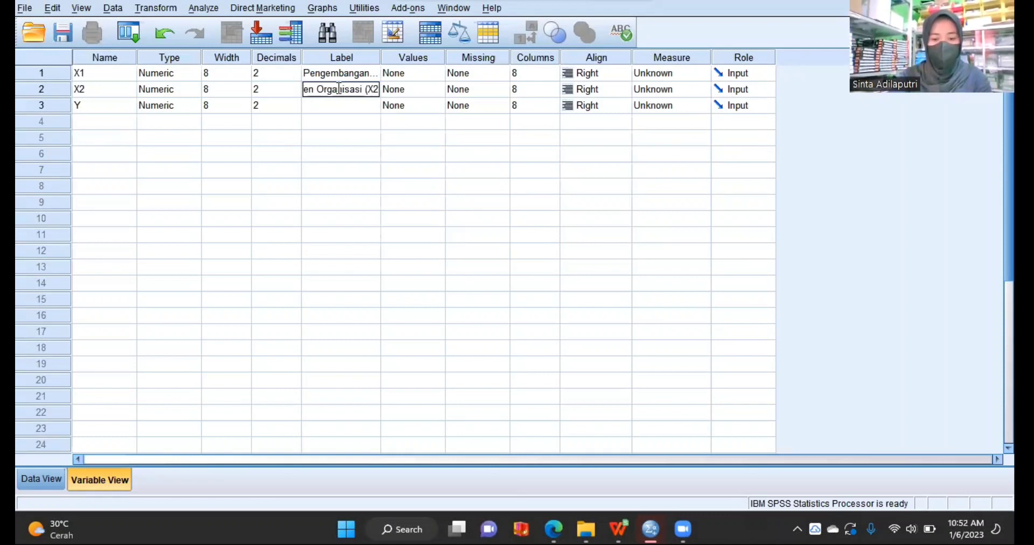
text())
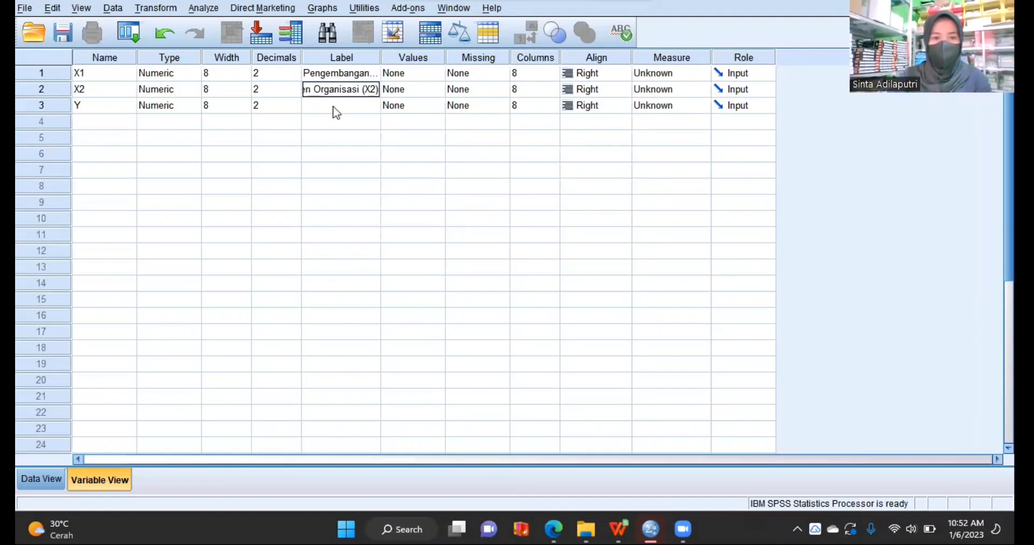
Set the label of variable Y to "Kinerja Pegawai (Y)".
click(333, 106)
text(Kin)
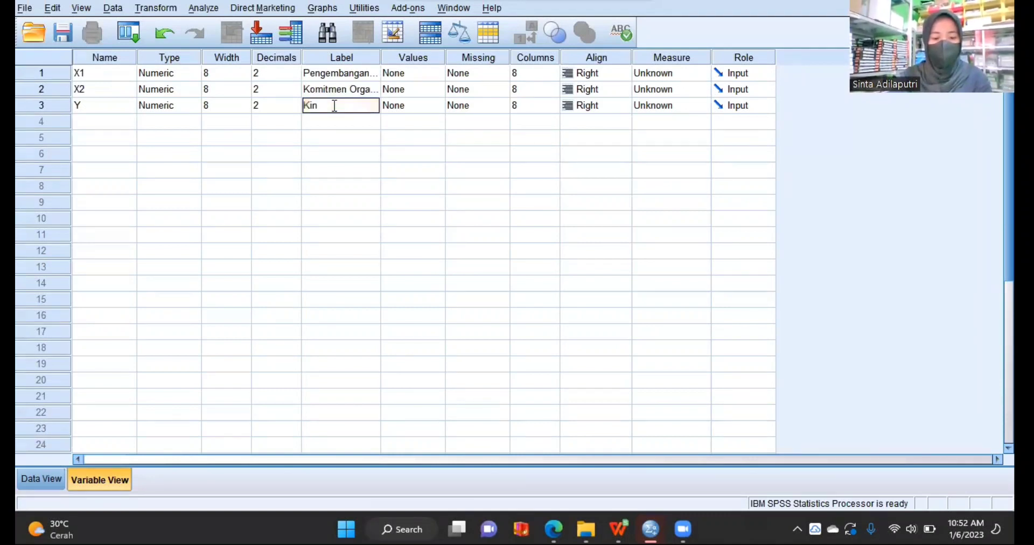
text(erja Pe)
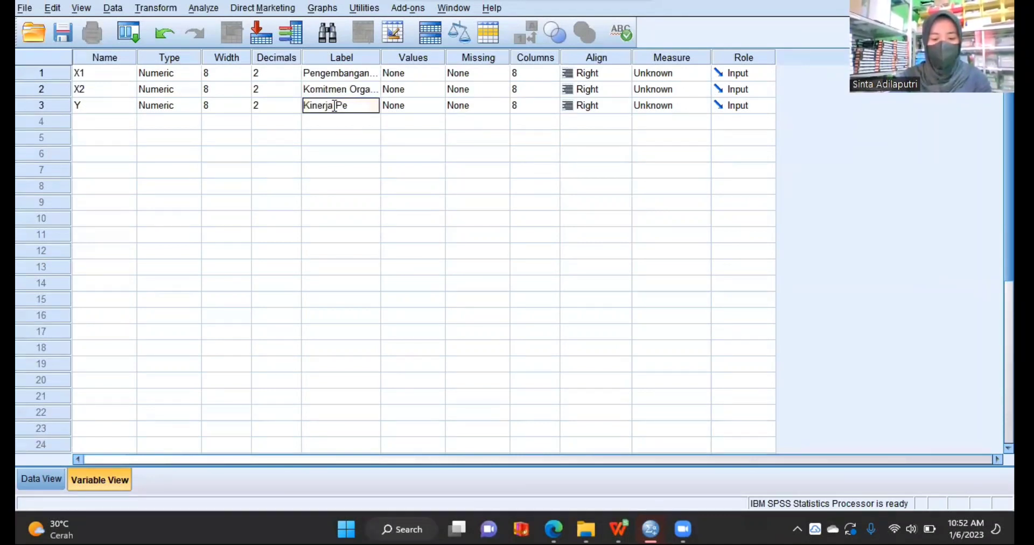
text(gaq)
key(BackSpace)
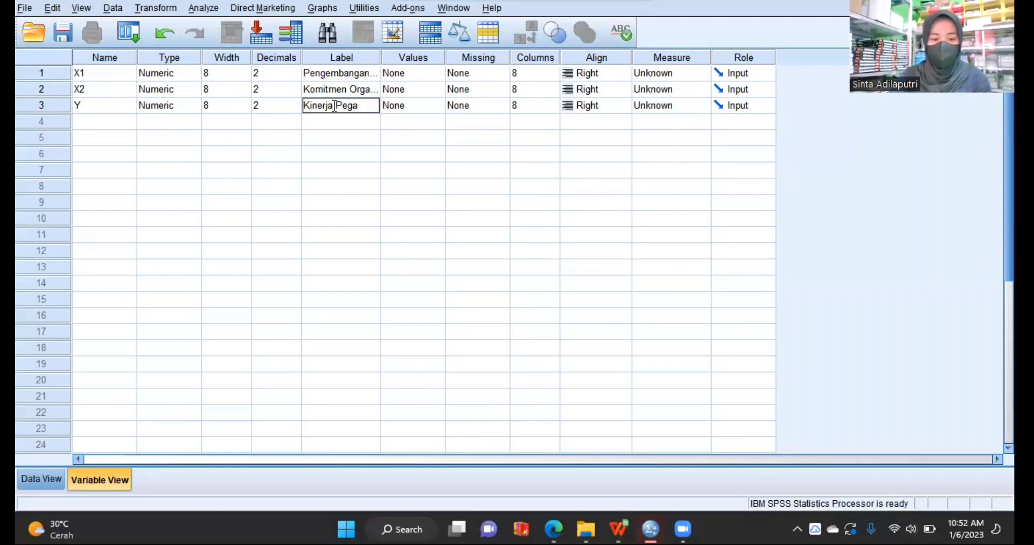
text(wai)
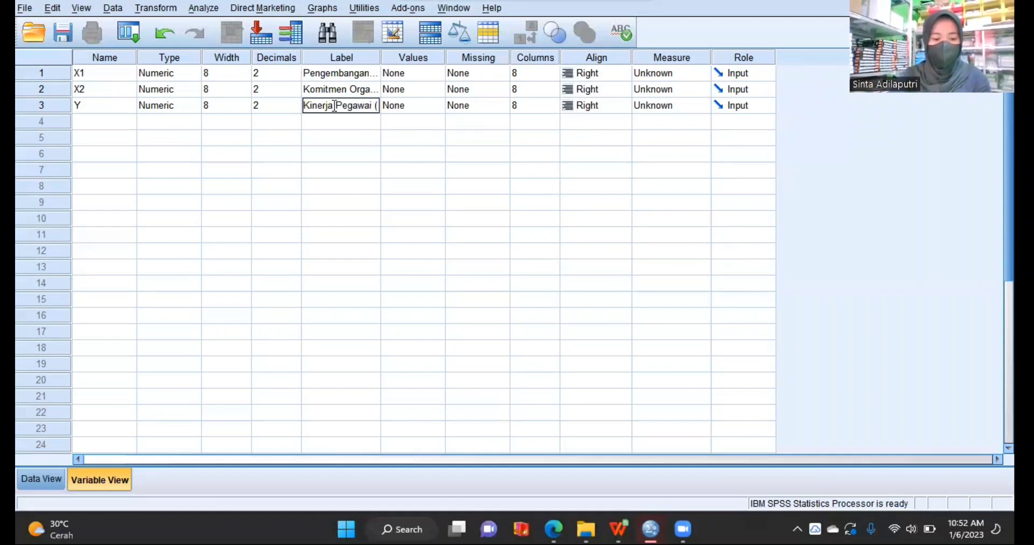
text( (Y)
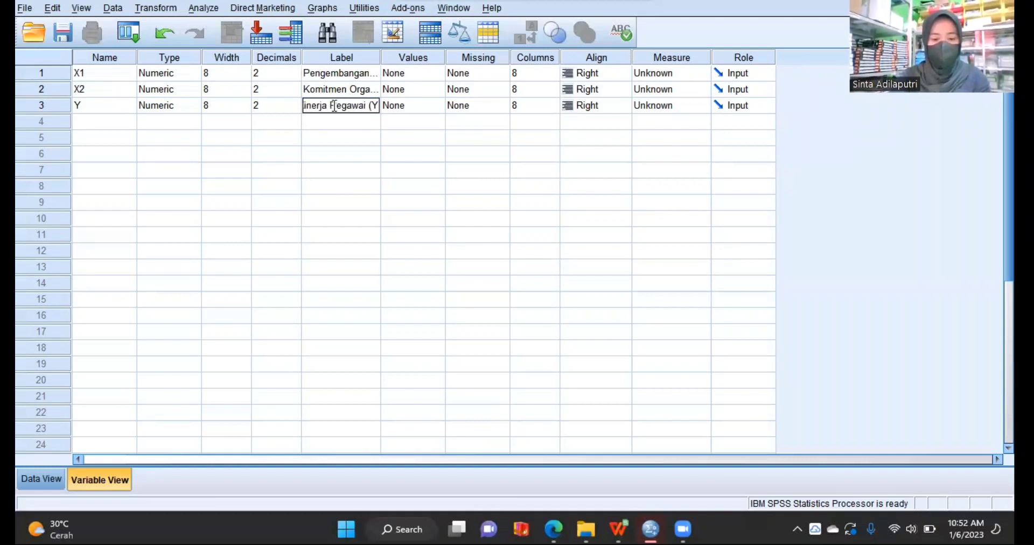
text())
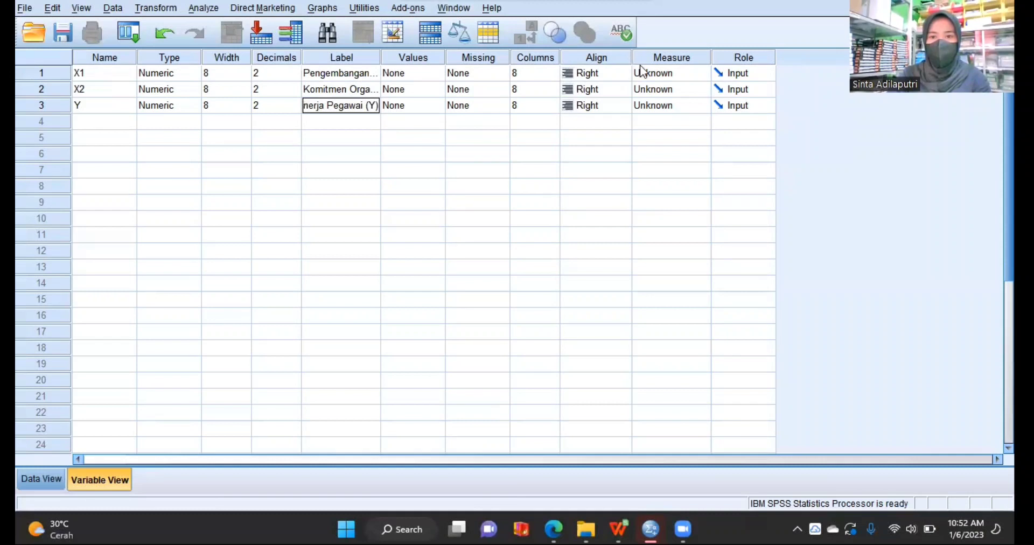
Set the measurement level of variables X1, X2 and Y to Scale.
click(662, 72)
click(652, 89)
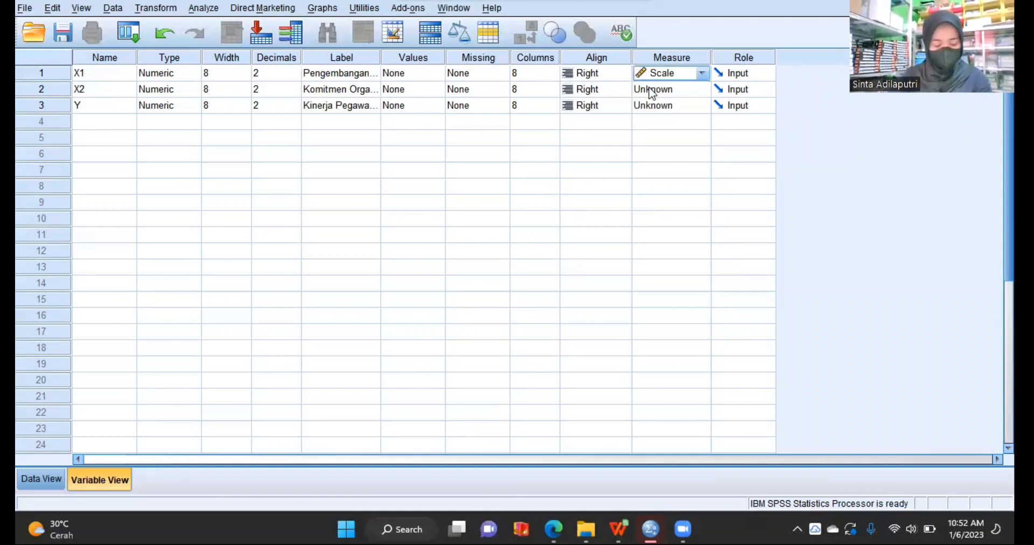
click(676, 91)
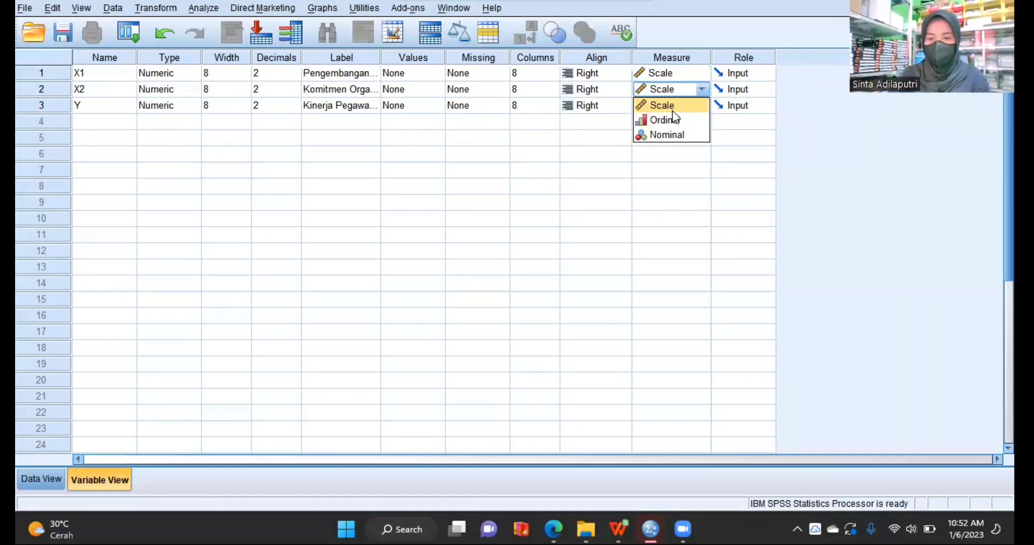
click(673, 107)
click(673, 107)
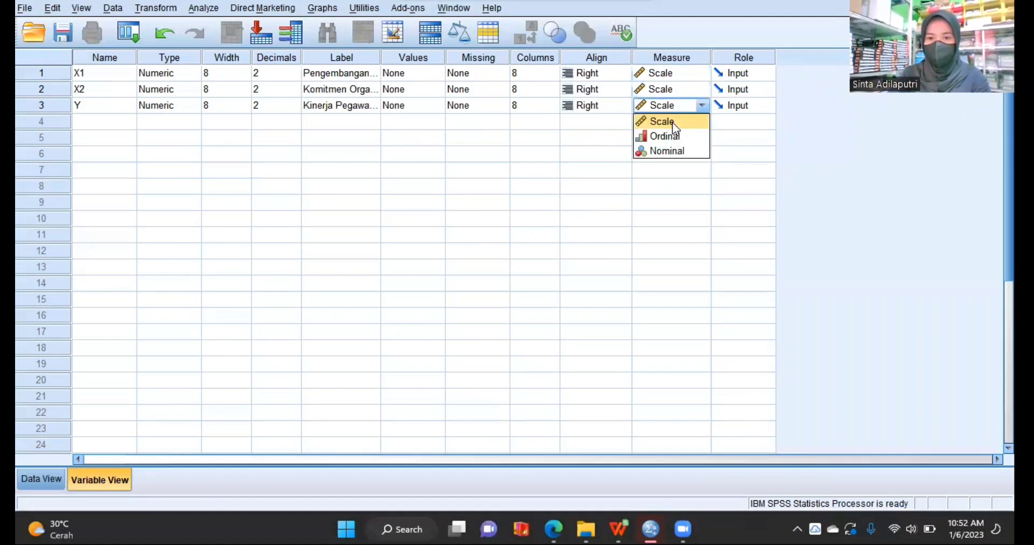
click(672, 122)
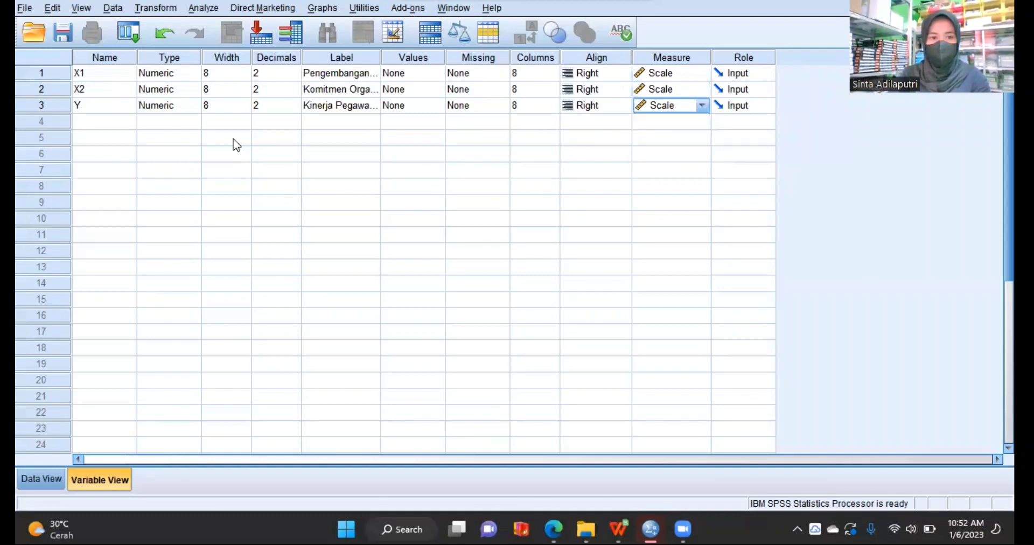
Show the dataset's data grid, switch to the Book2 spreadsheet and copy the X1, X2 and Y values in G2:I79 without the headers.
click(43, 478)
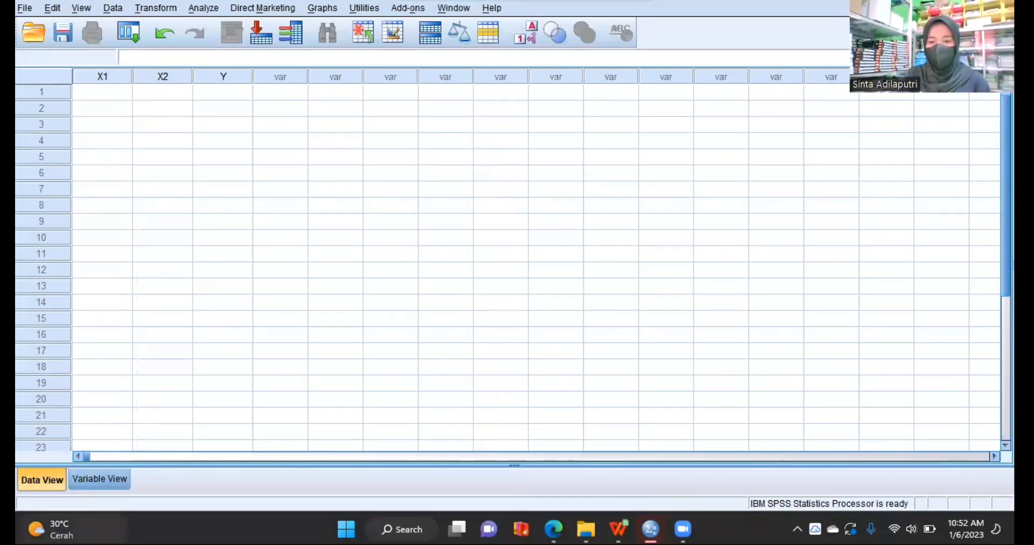
mouse_move(586, 529)
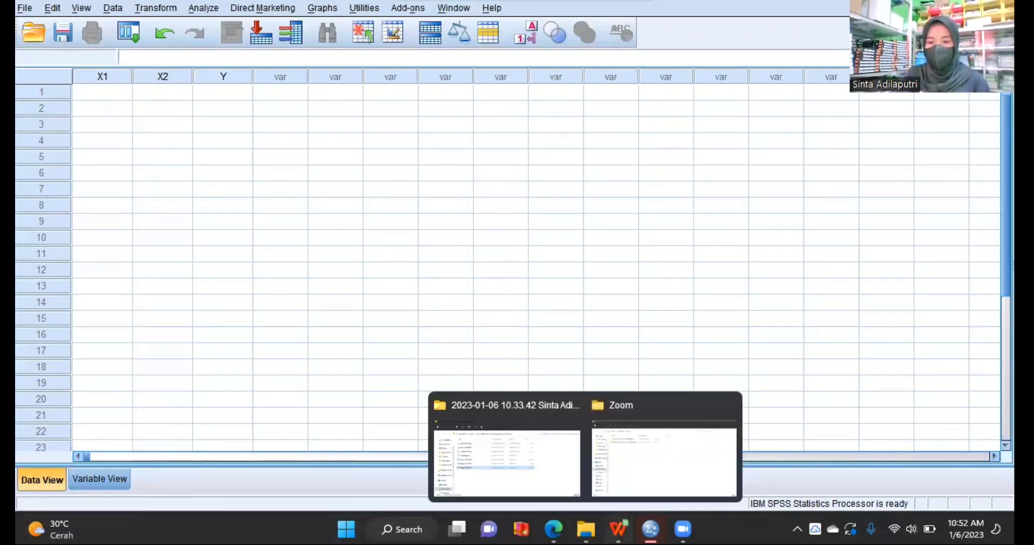
mouse_move(618, 530)
click(918, 441)
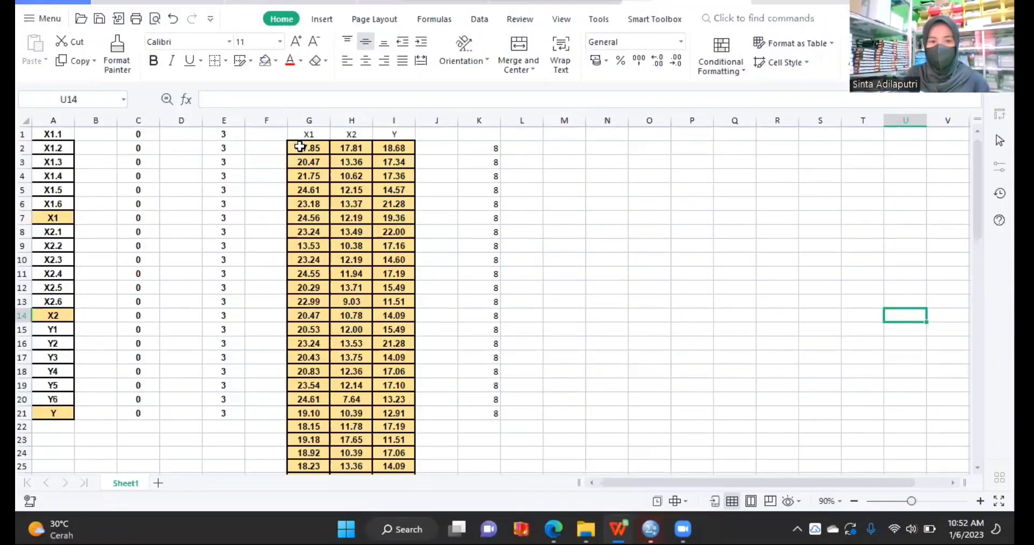
drag(300, 147, 393, 189)
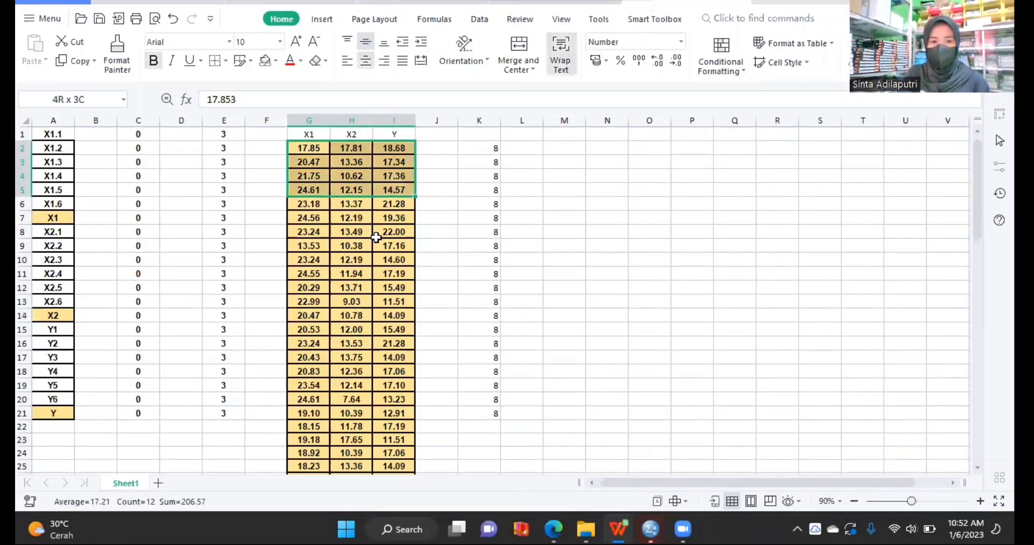
shift+click(388, 315)
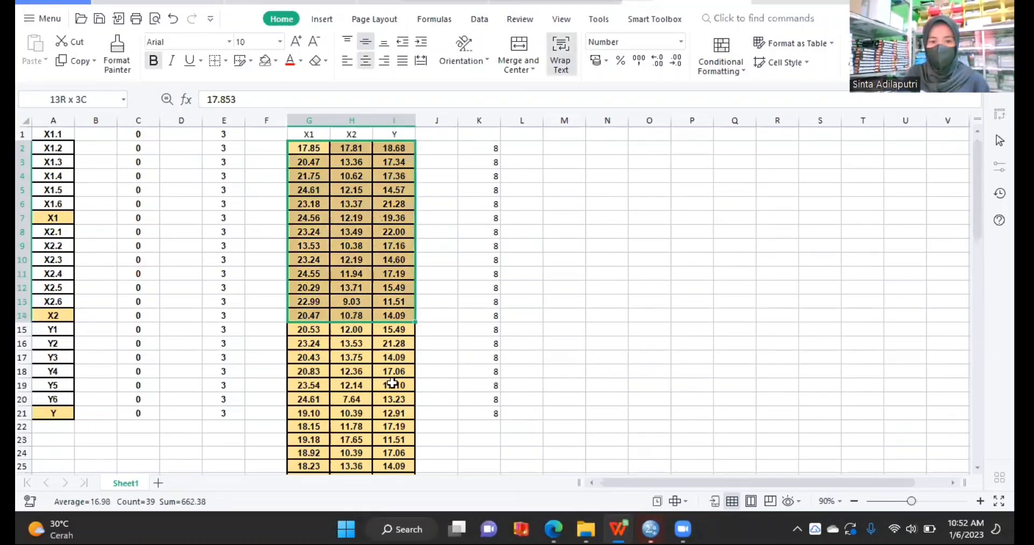
mouse_move(397, 452)
mouse_down()
mouse_move(397, 506)
mouse_move(396, 434)
mouse_move(392, 447)
mouse_up()
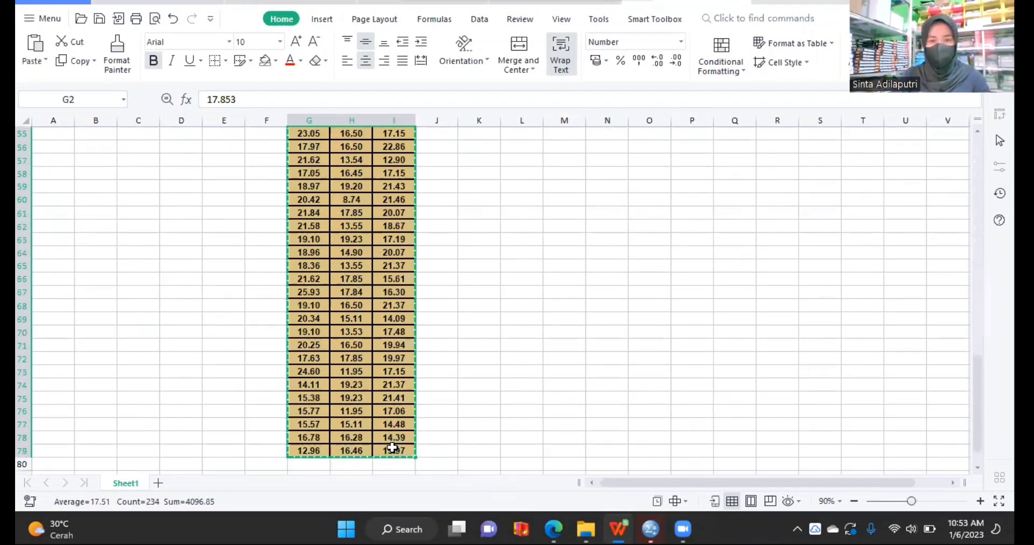
key(ctrl+c)
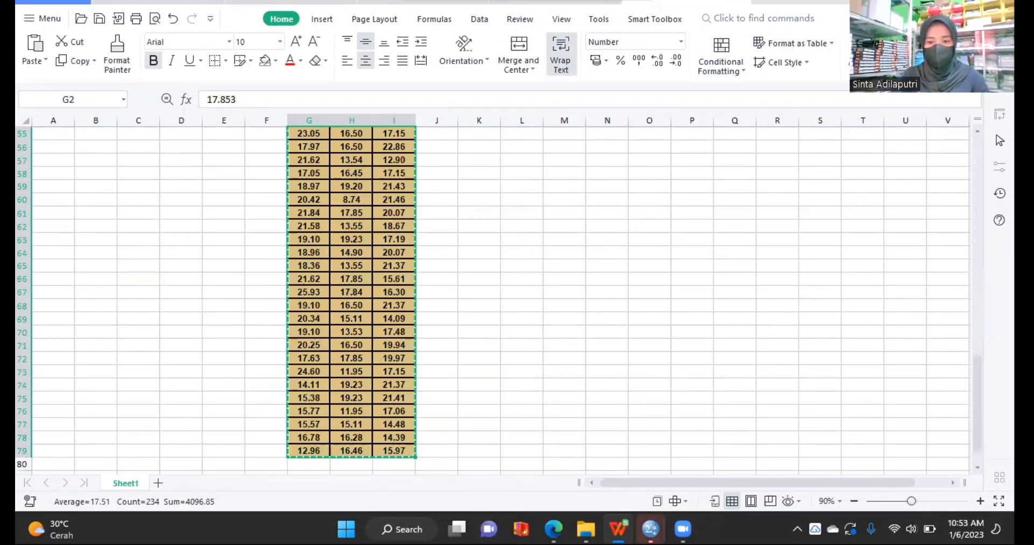
Return to the SPSS dataset and paste the copied values into columns X1, X2 and Y, starting at row 1.
mouse_move(650, 529)
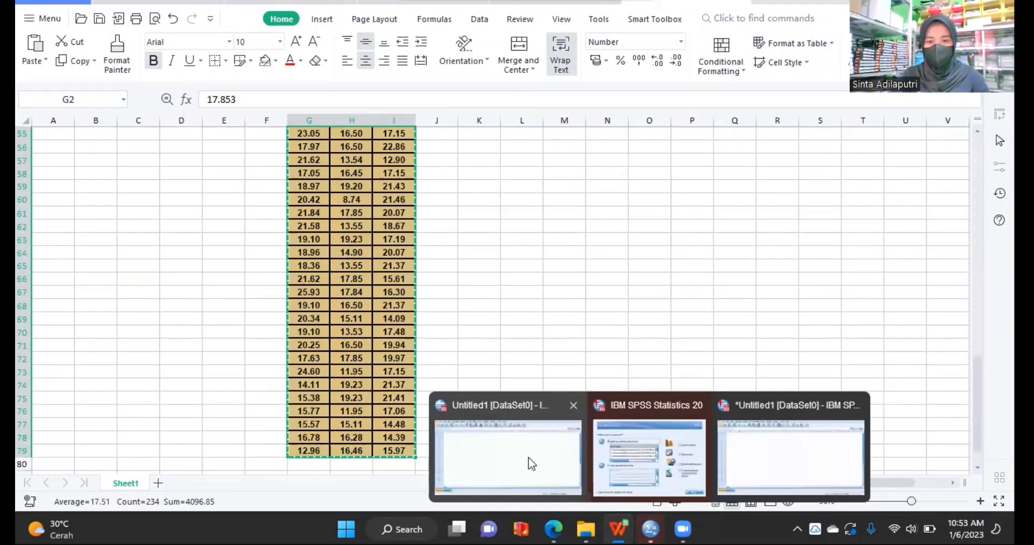
click(676, 463)
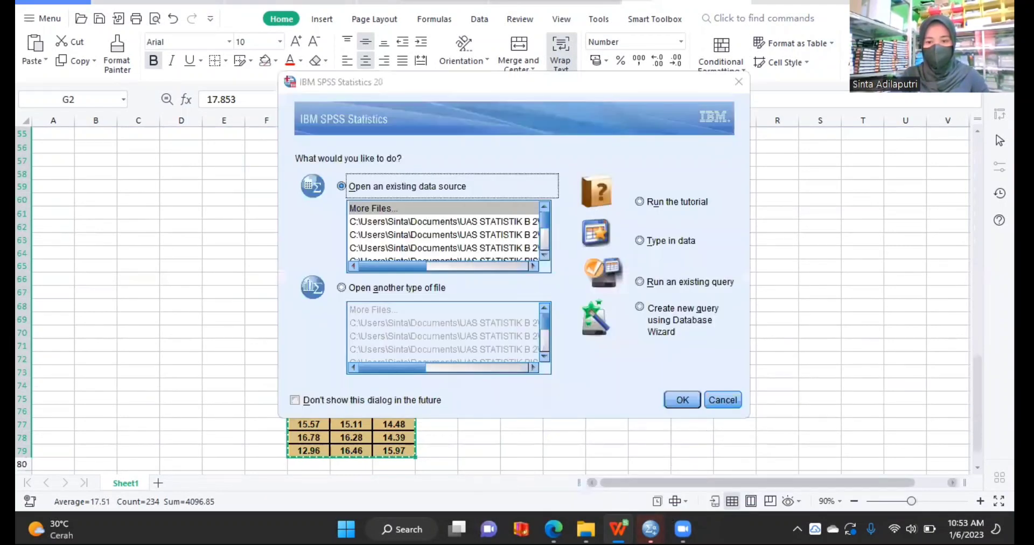
mouse_move(650, 529)
click(785, 462)
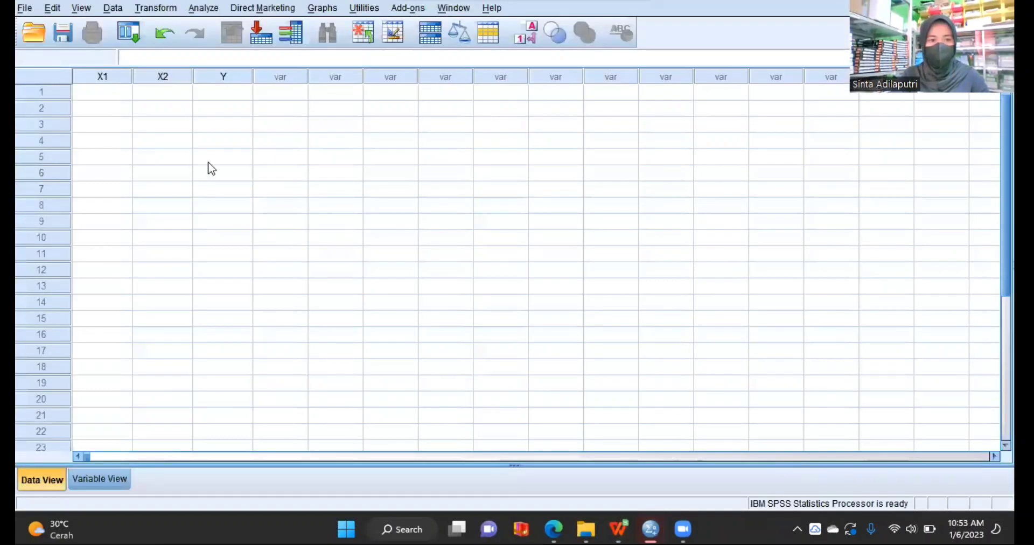
right_click(111, 95)
click(141, 141)
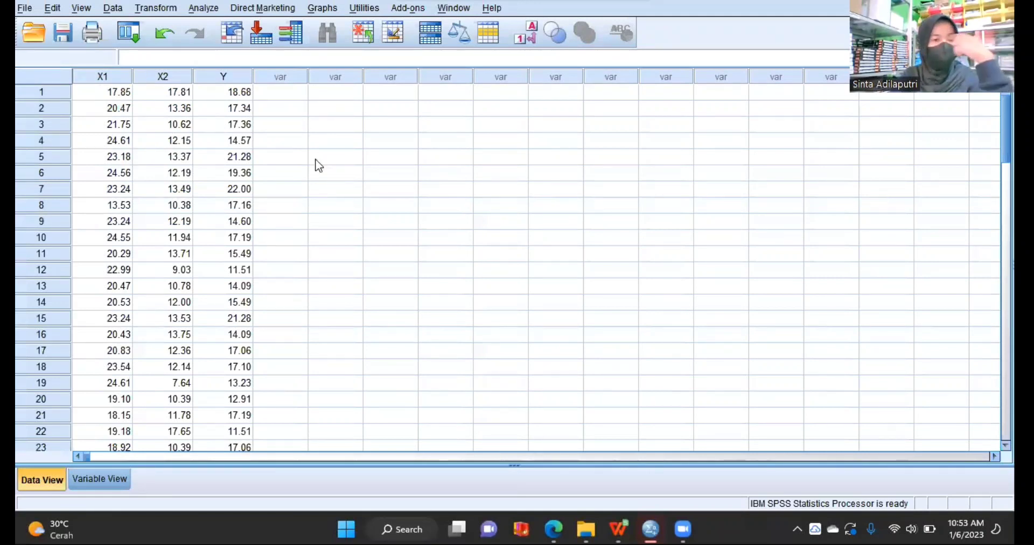
Start saving the dataset and choose the folder UAS STATISTIK B 2 in Documents as the location.
click(28, 10)
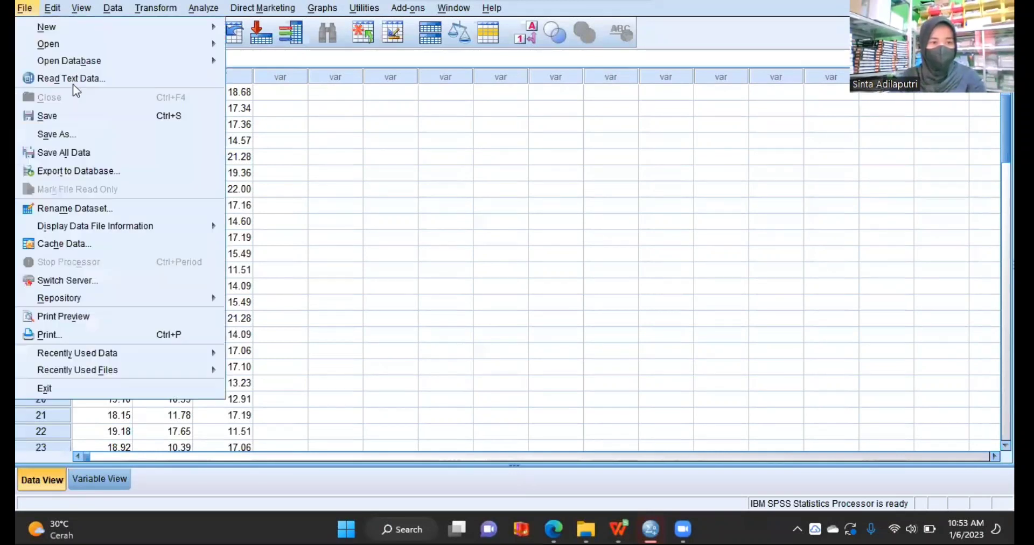
click(85, 122)
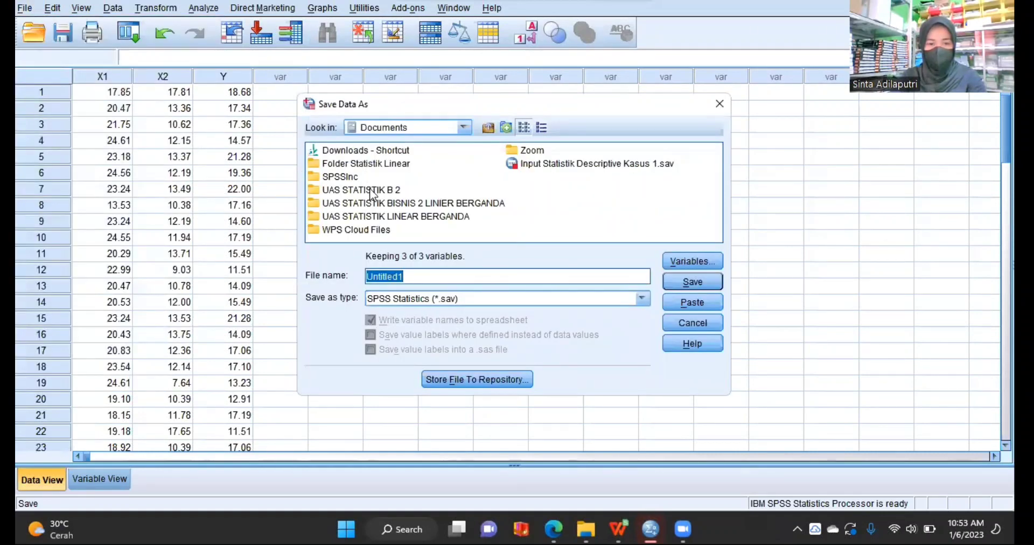
double_click(372, 190)
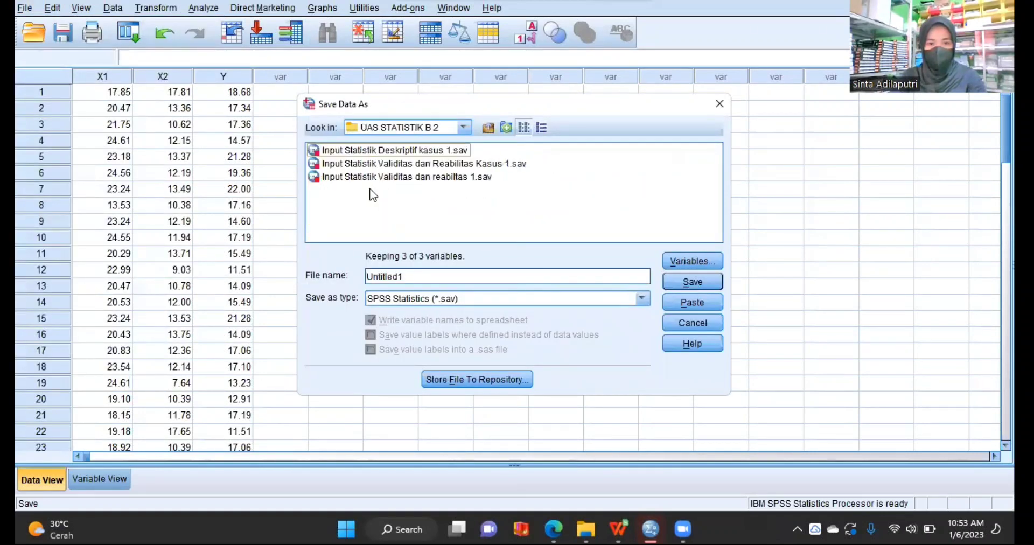
Name the data file Input Analisis Regresi Linier Berganda and save it as an SPSS Statistics file.
click(473, 274)
key(BackSpace)
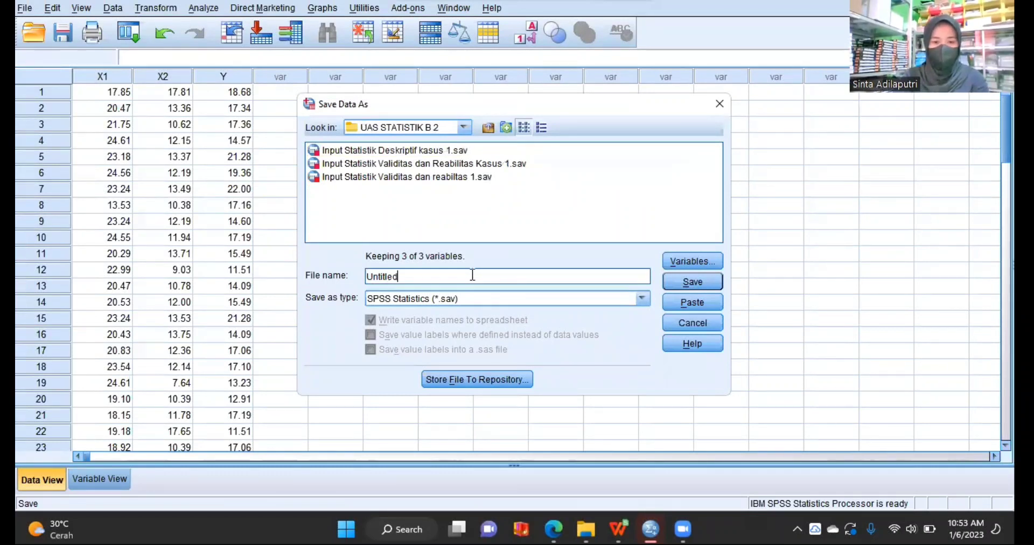
key(BackSpace)
key(BackSpace)
key(BackSpace)
key(BackSpace)
key(BackSpace)
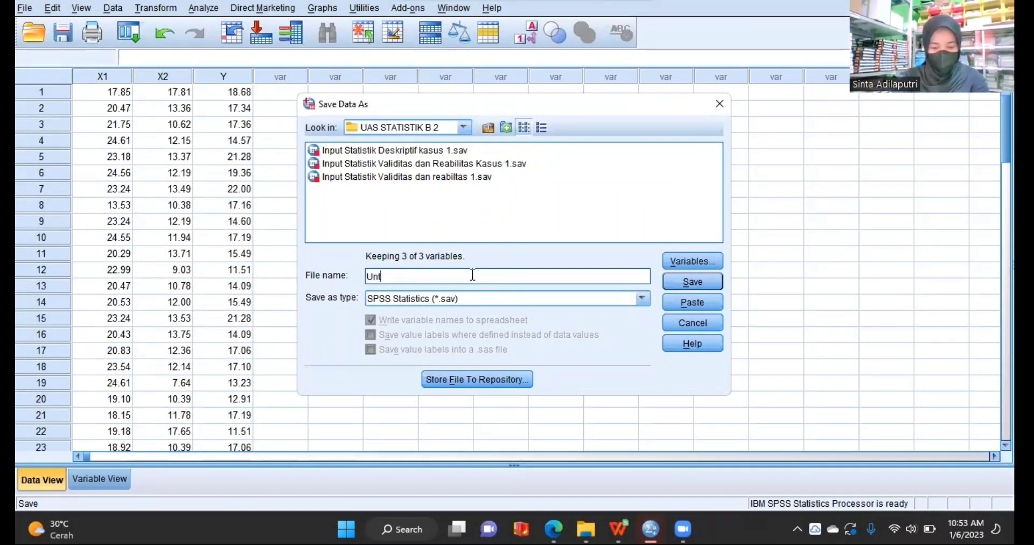
key(BackSpace)
key(BackSpace)
key(BackSpace)
text(I)
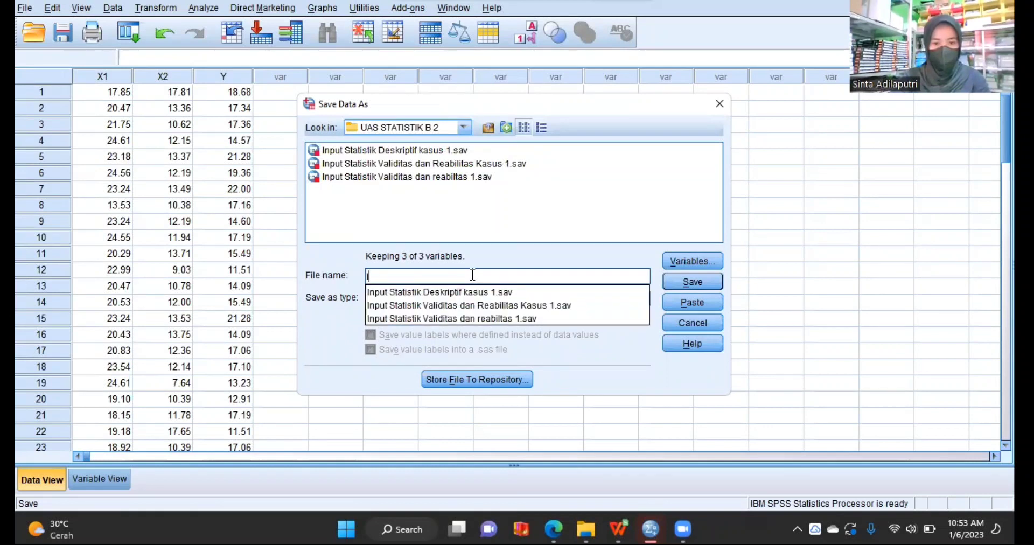
text(nput )
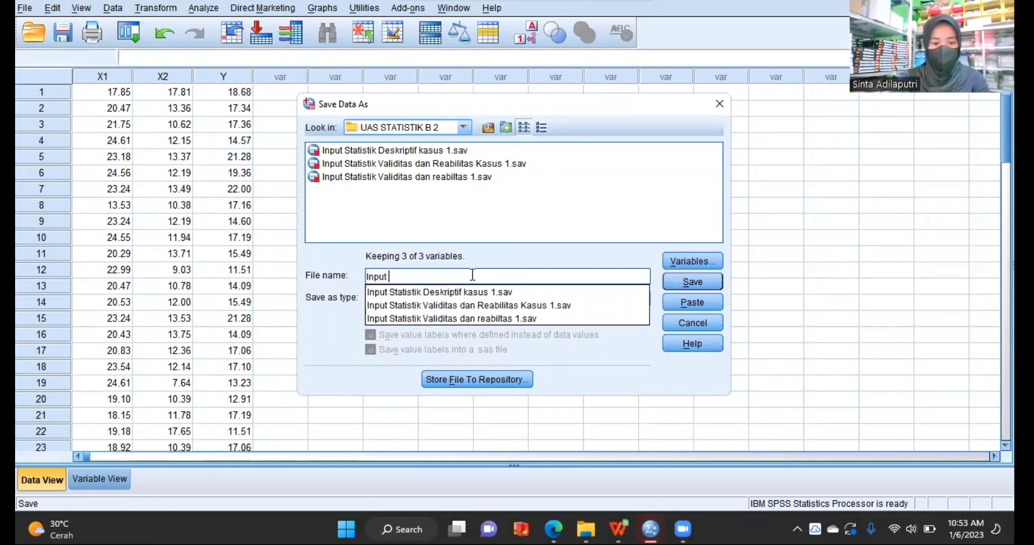
text(Anali)
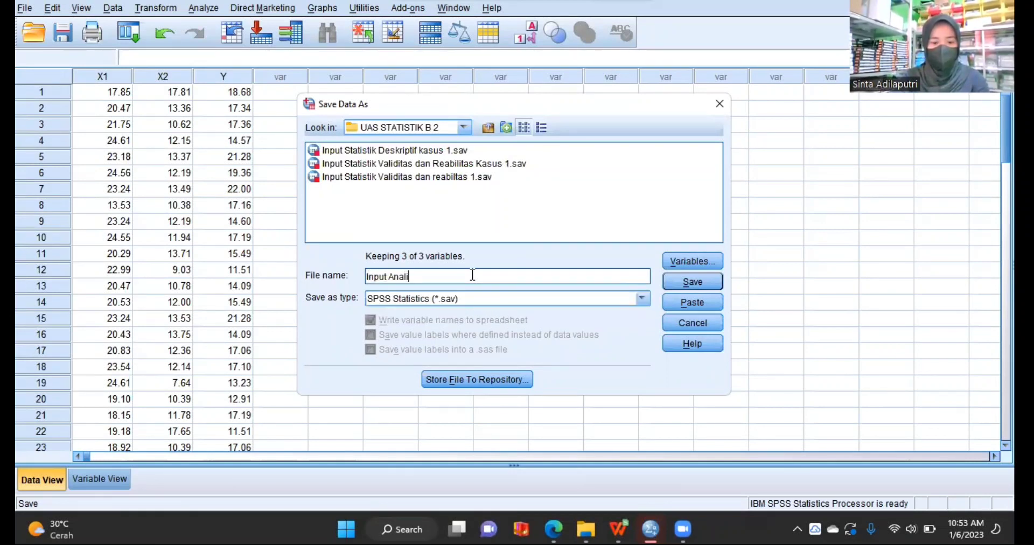
text(sis R)
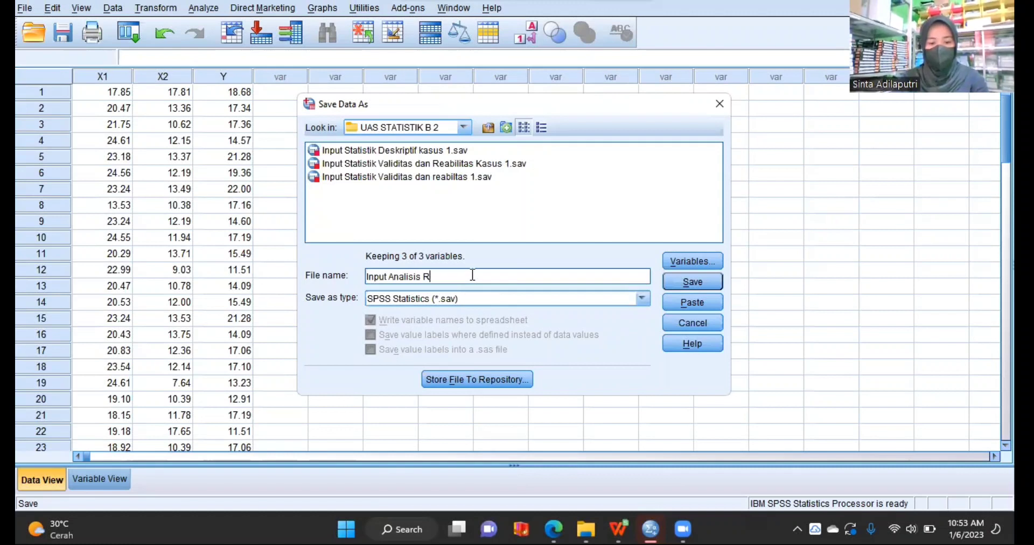
text(egresi )
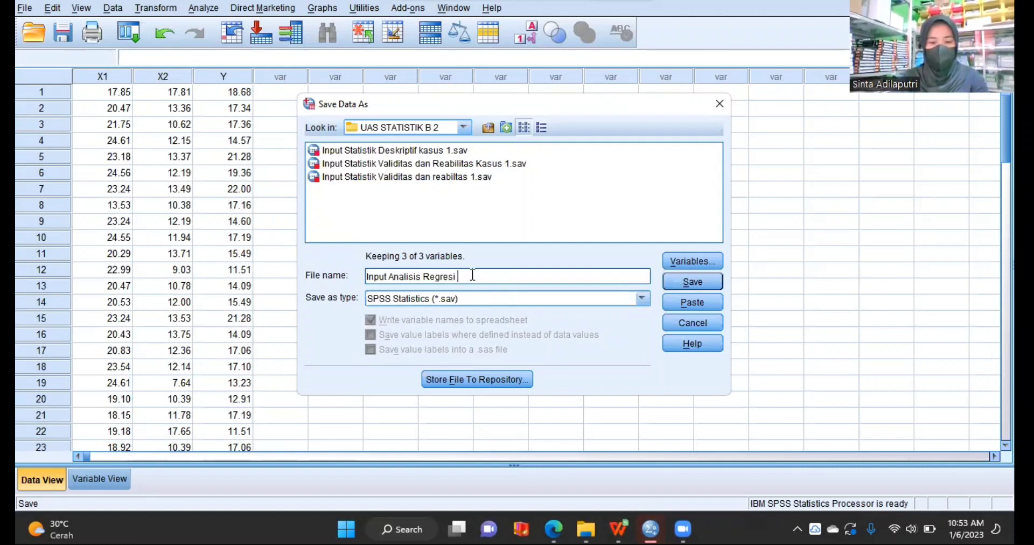
text(Linier Berganda)
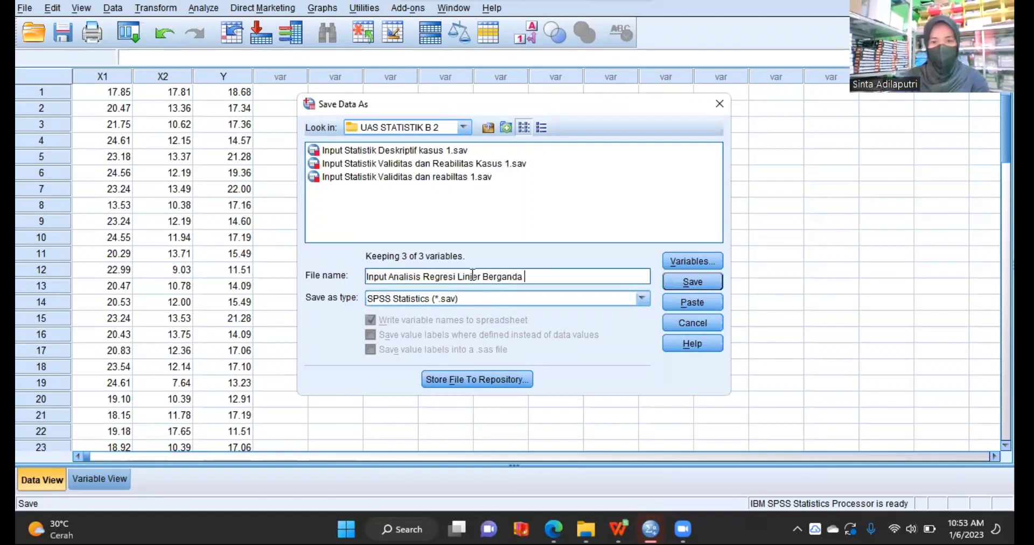
click(692, 281)
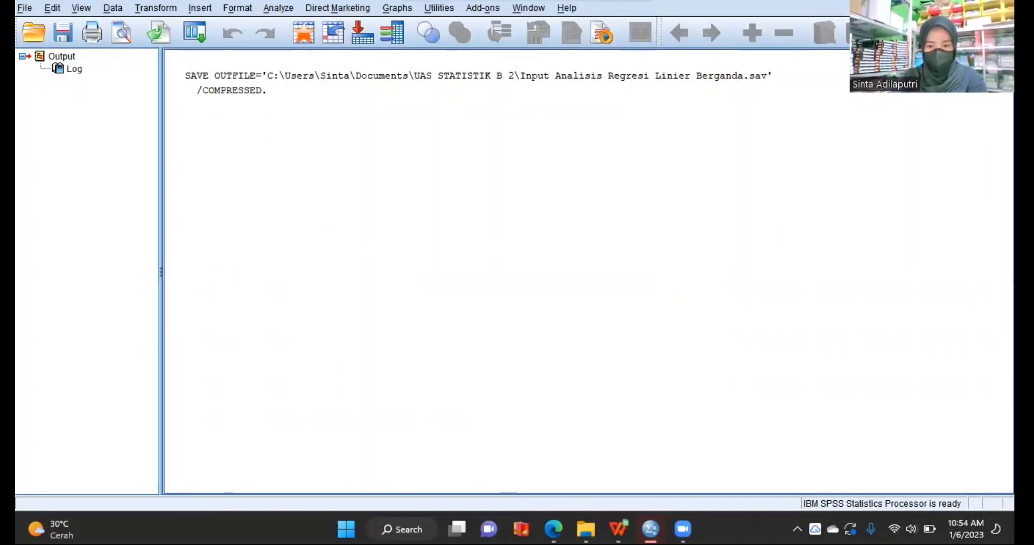
Return to the saved dataset and set up a linear regression with X1 and X2 as independents and Kinerja Pegawai (Y) as dependent.
mouse_move(651, 529)
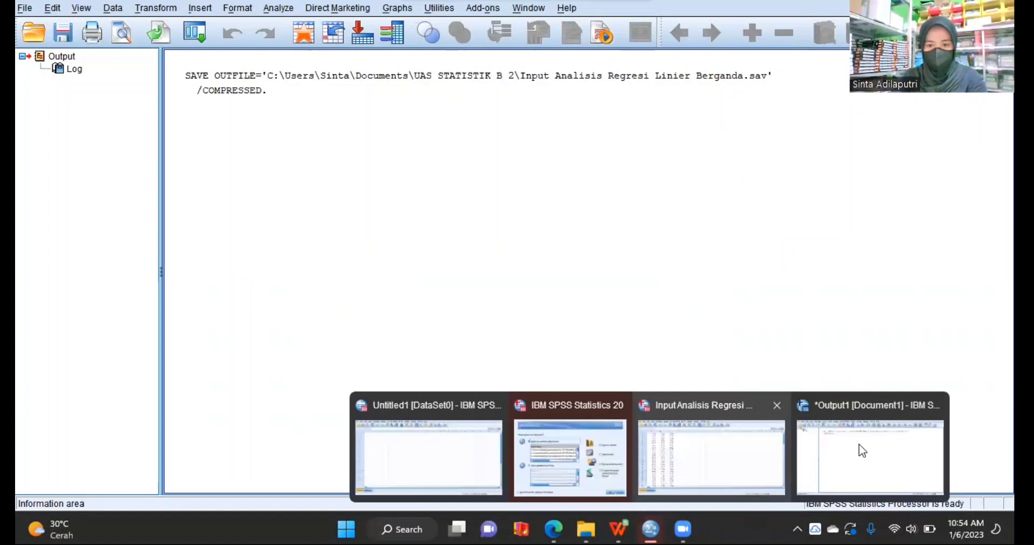
click(743, 467)
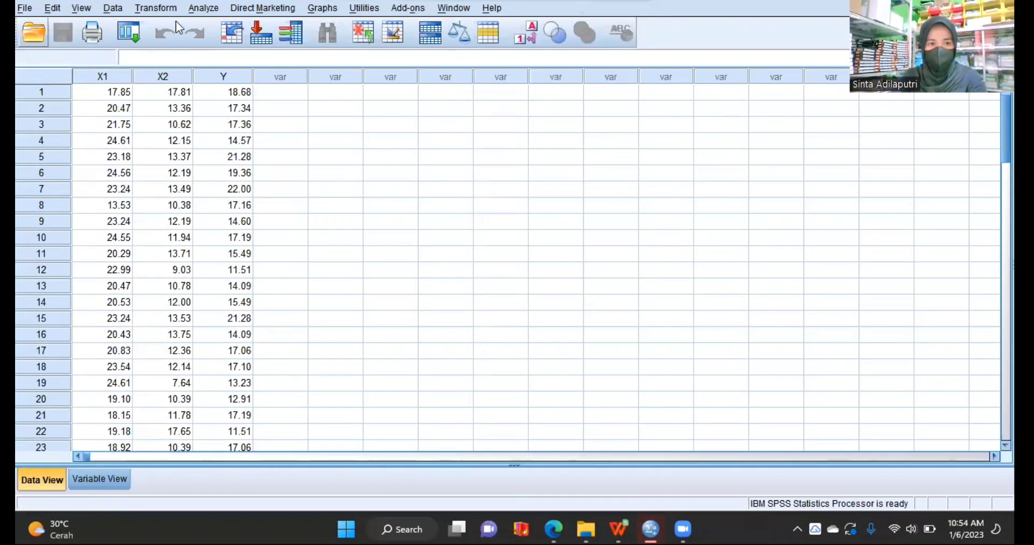
key(alt+a)
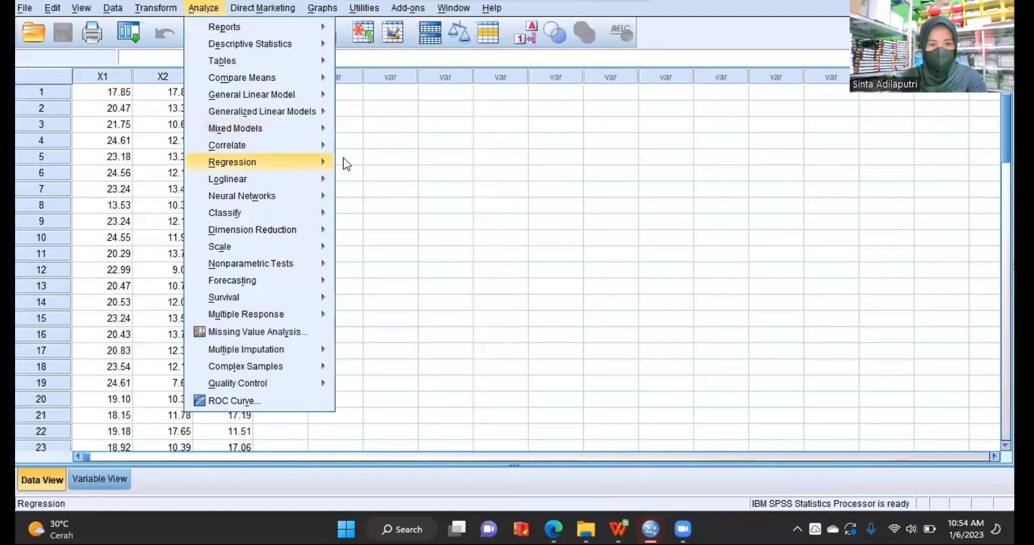
mouse_move(323, 162)
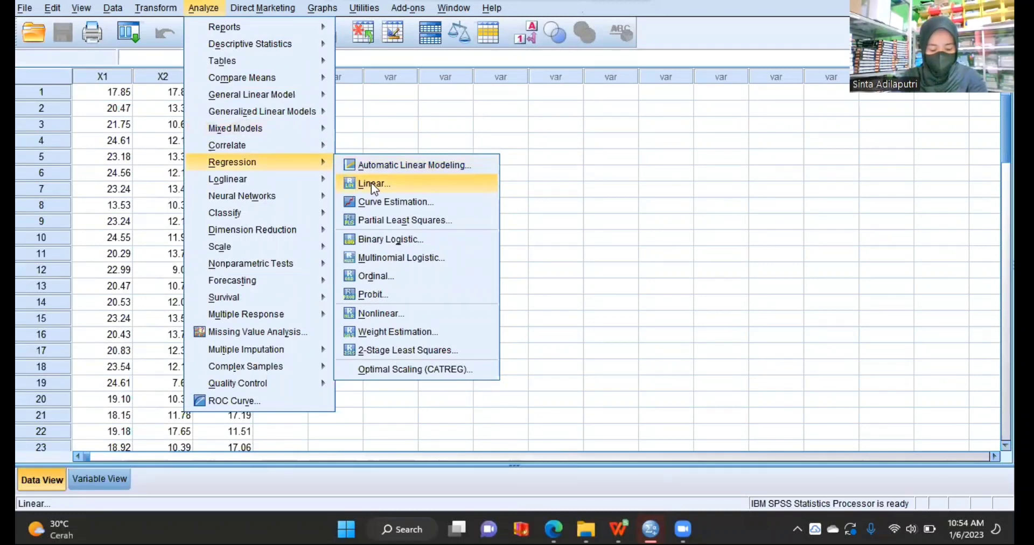
click(371, 183)
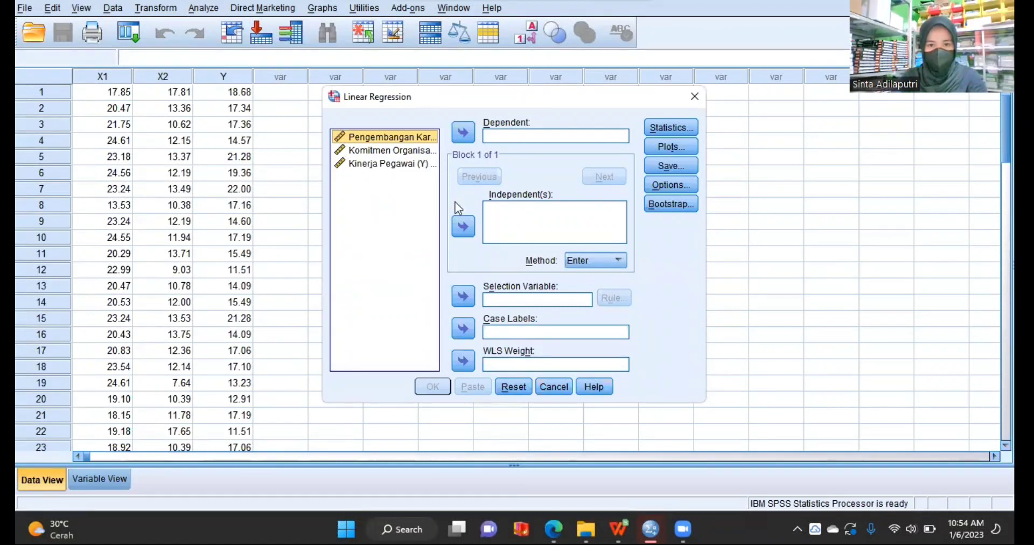
click(465, 223)
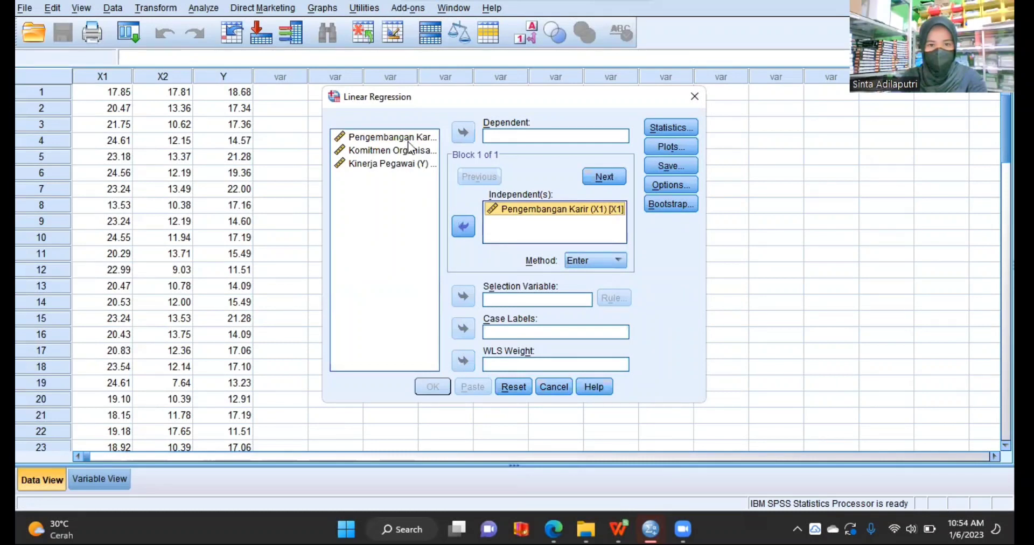
click(408, 151)
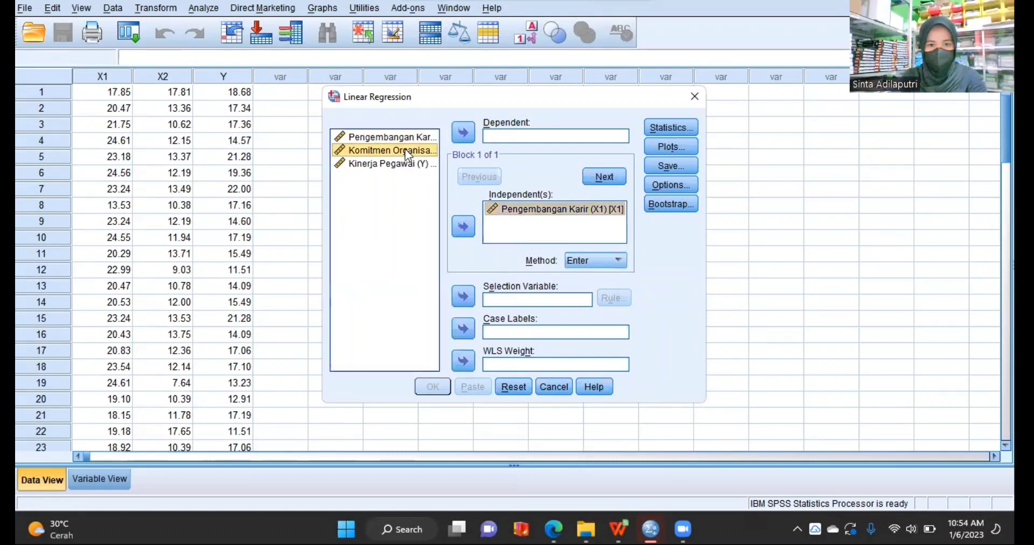
click(465, 228)
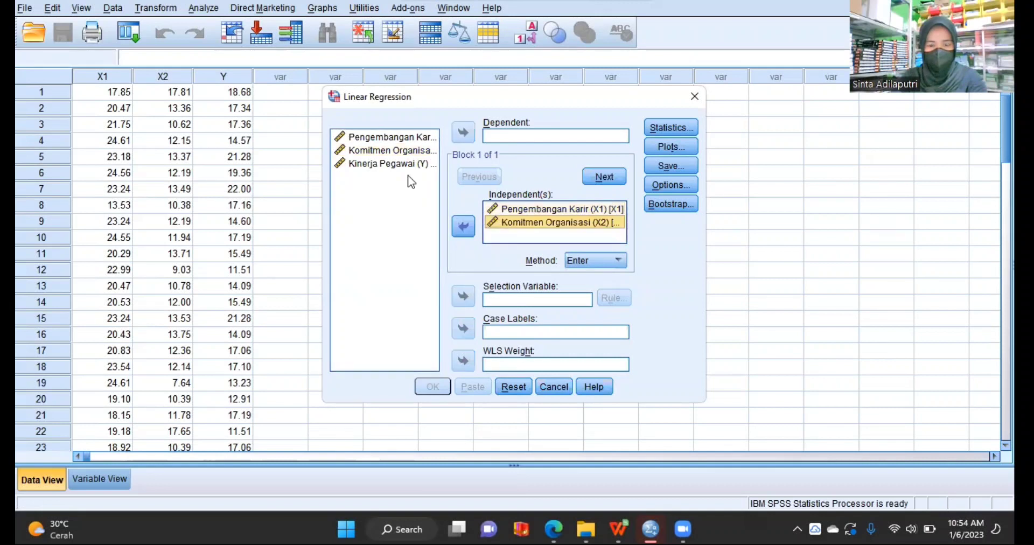
click(407, 165)
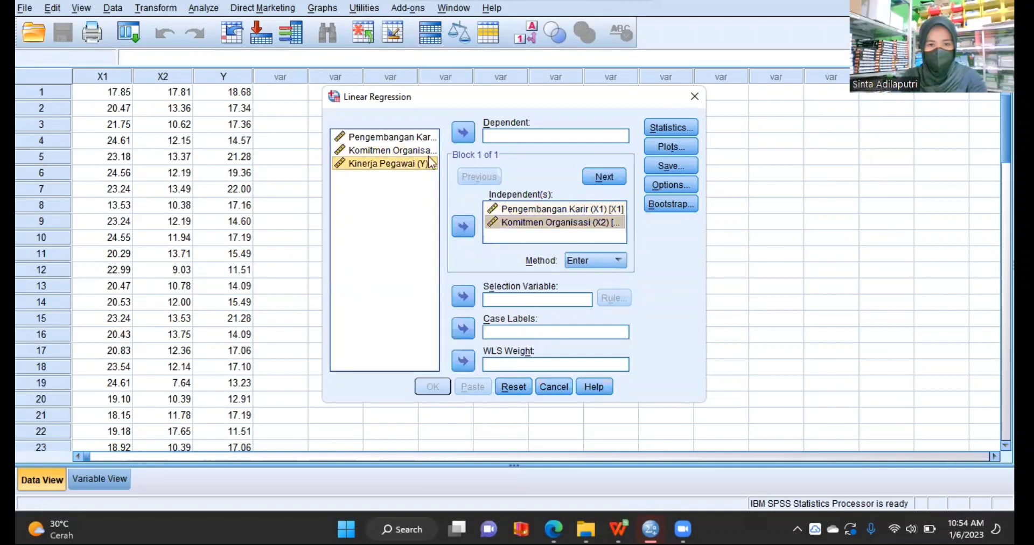
click(462, 132)
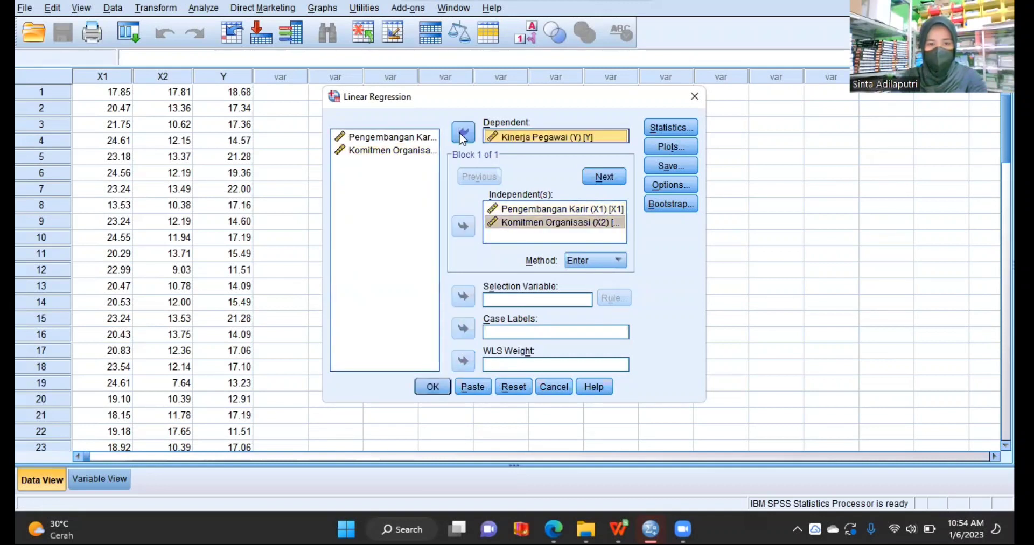
click(435, 193)
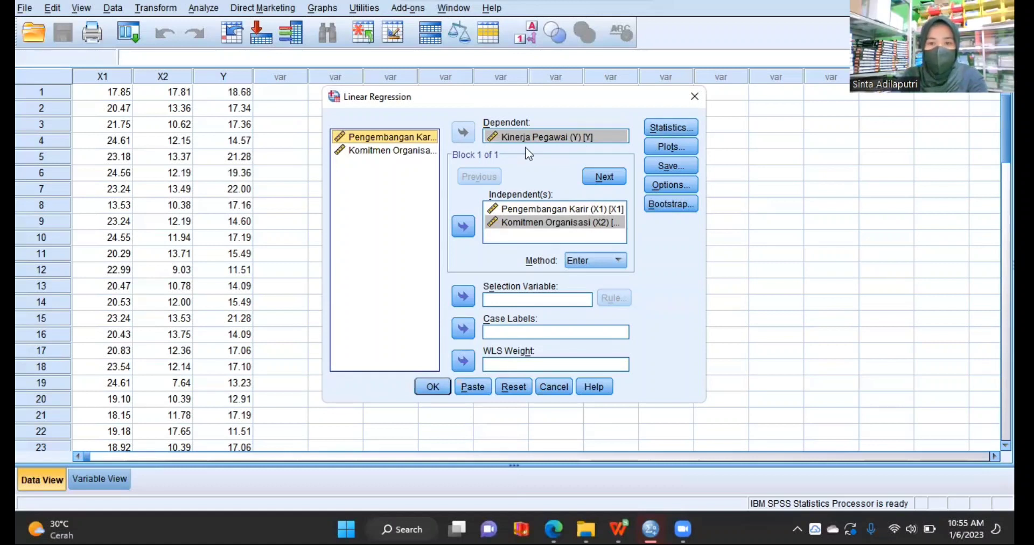
Add Descriptives, Collinearity diagnostics and Durbin-Watson to the regression statistics.
click(683, 128)
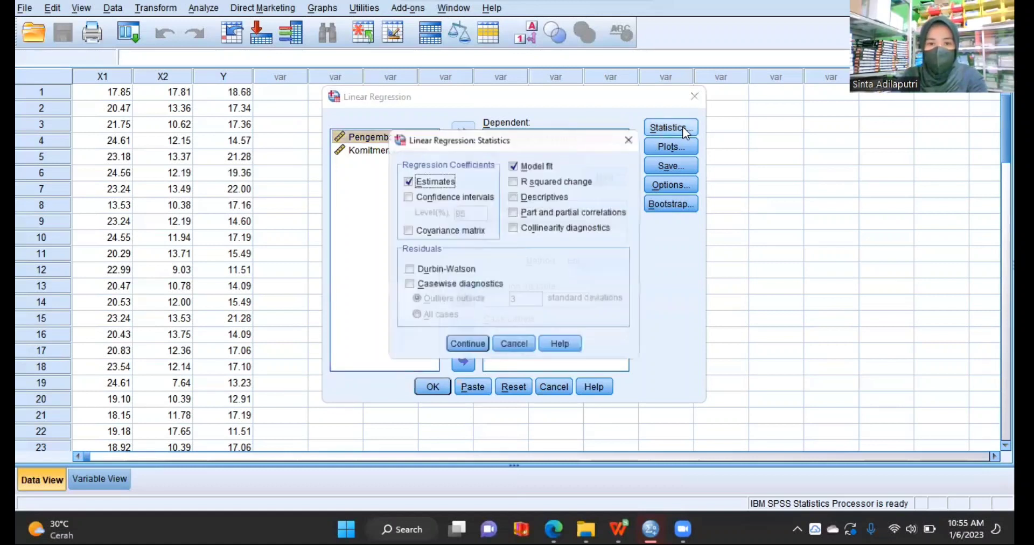
click(512, 195)
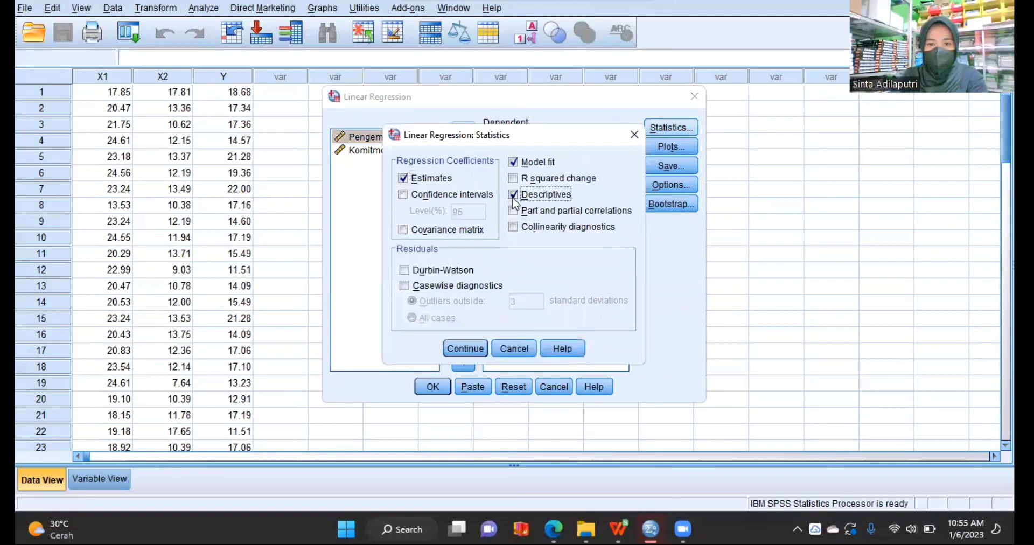
click(512, 228)
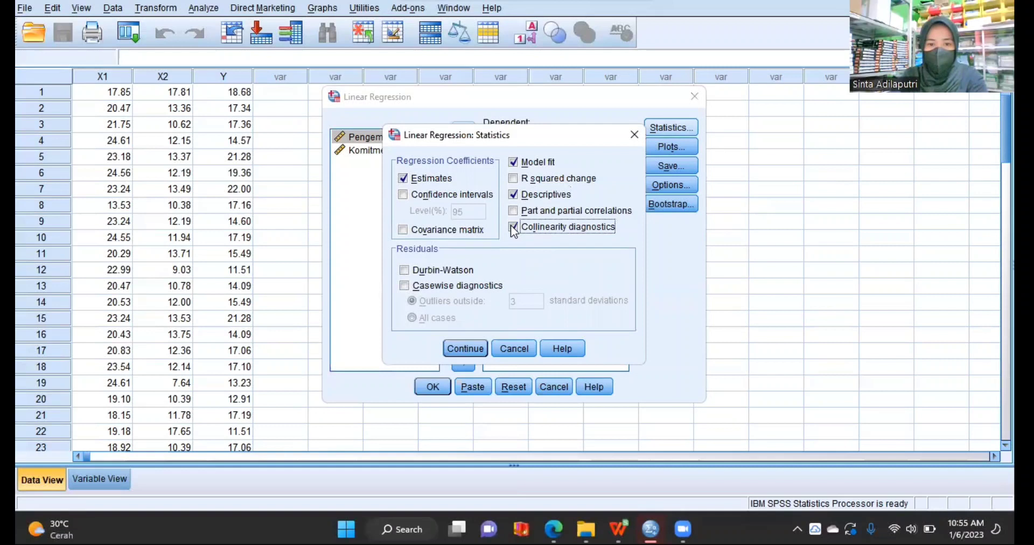
click(410, 270)
click(468, 269)
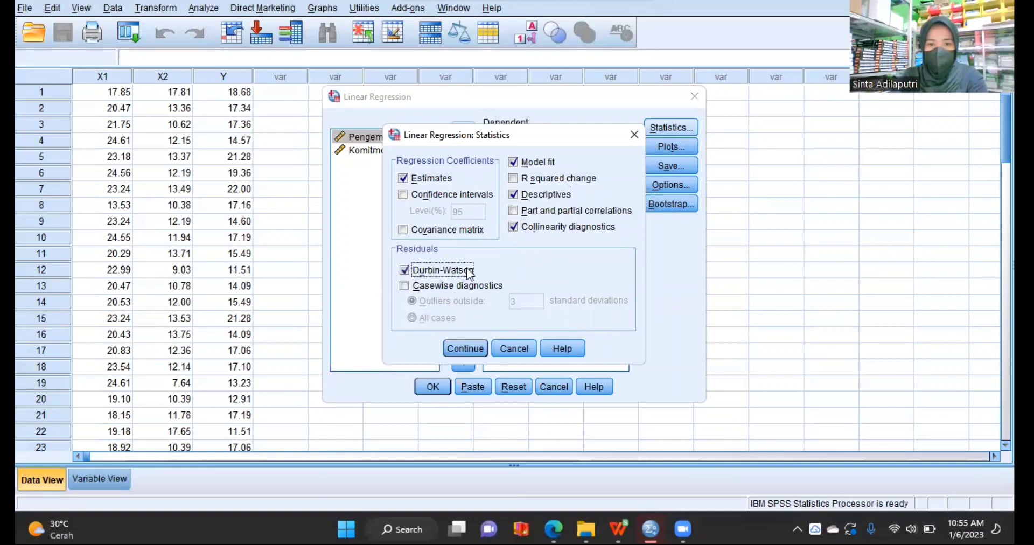
click(464, 349)
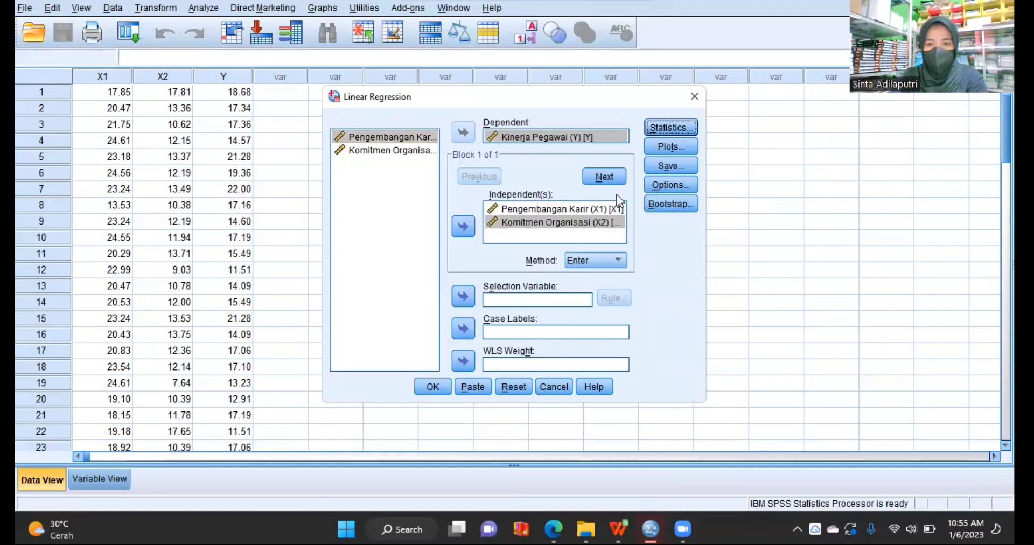
Include the Histogram and Normal probability plot of the standardized residuals in the regression plots.
click(670, 147)
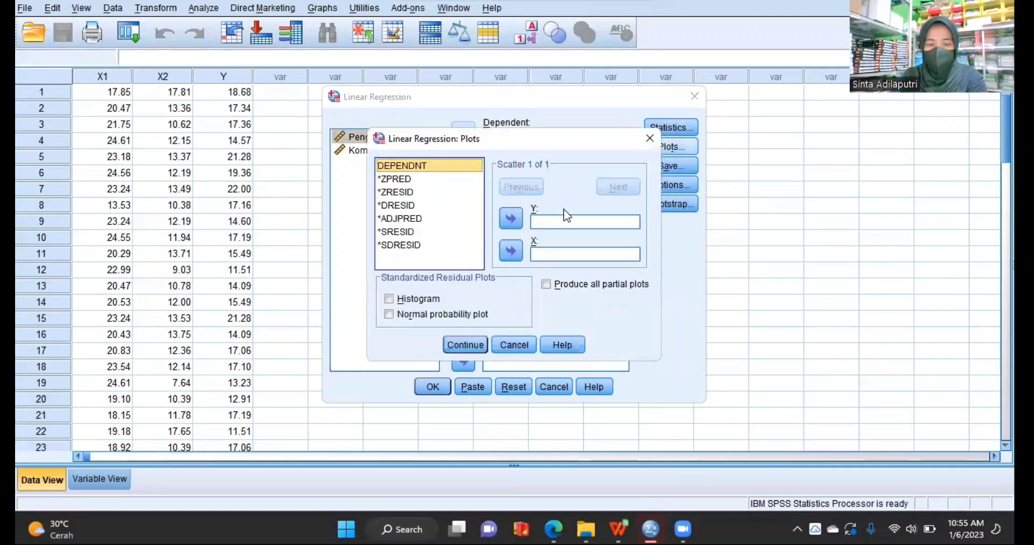
click(388, 299)
click(386, 316)
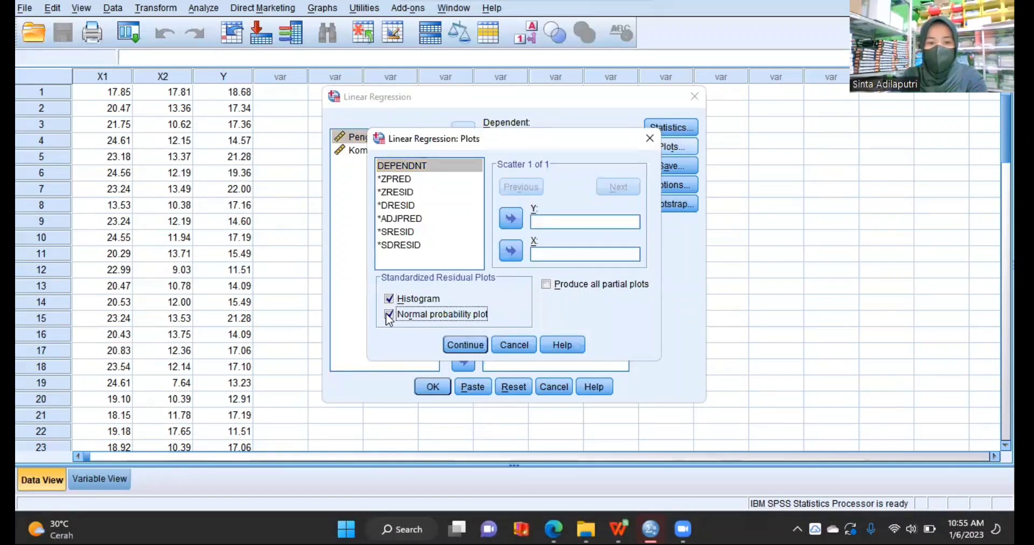
click(457, 343)
Set the regression to save Unstandardized residuals and run the analysis.
click(666, 166)
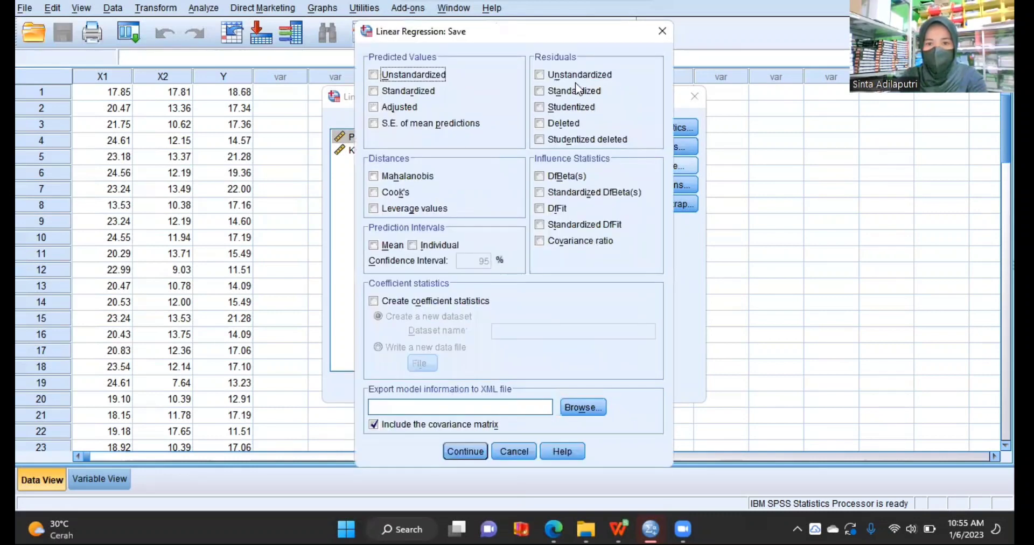
click(539, 76)
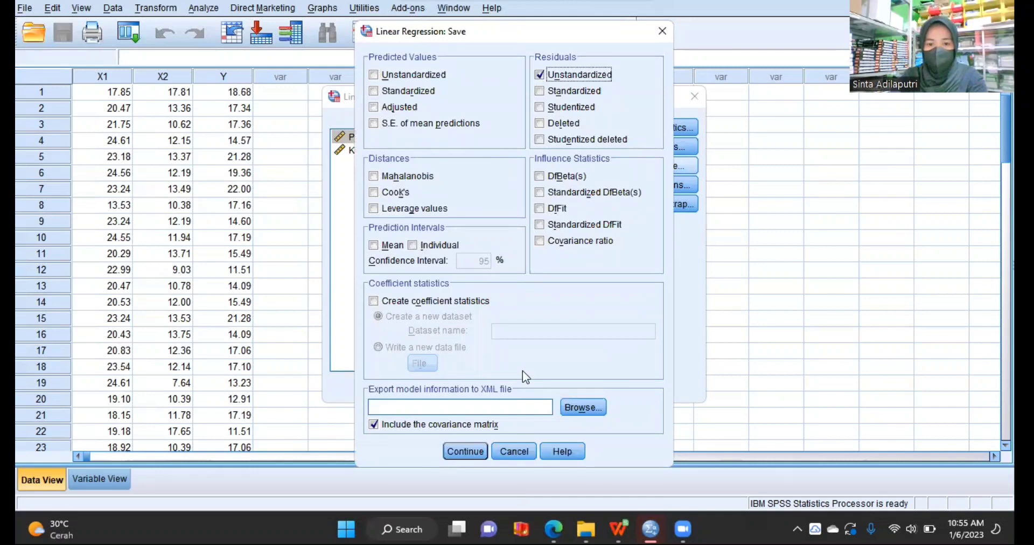
click(466, 452)
click(434, 387)
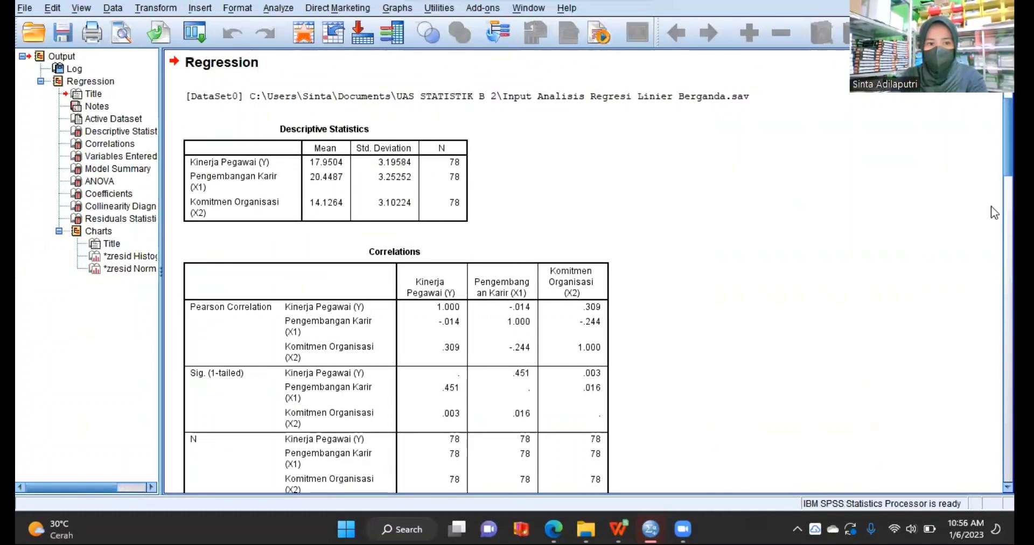
Review the regression output's tables and charts, and return to the regression dataset to examine the saved residuals.
scroll(992, 146, up, 3)
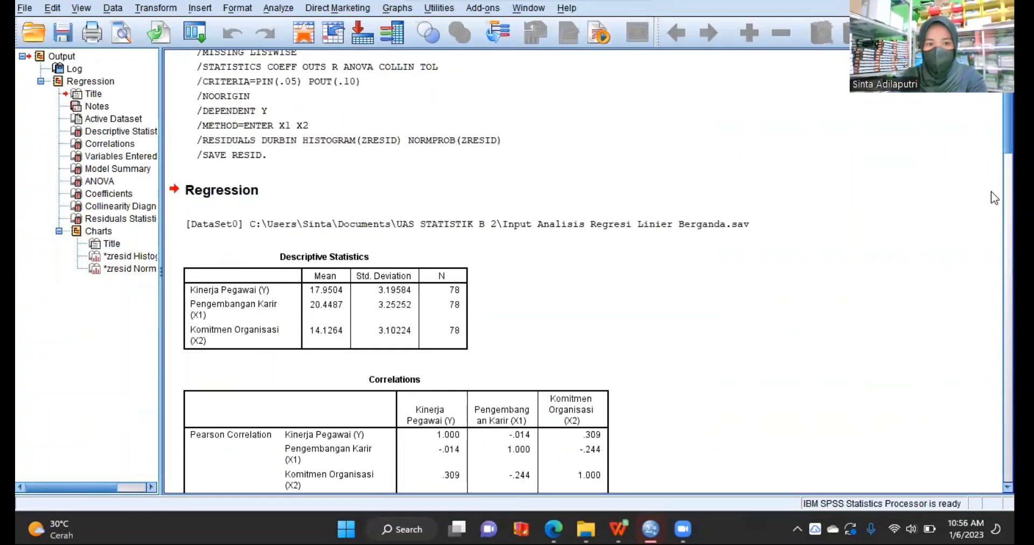
scroll(993, 218, down, 7)
scroll(581, 269, down, 10)
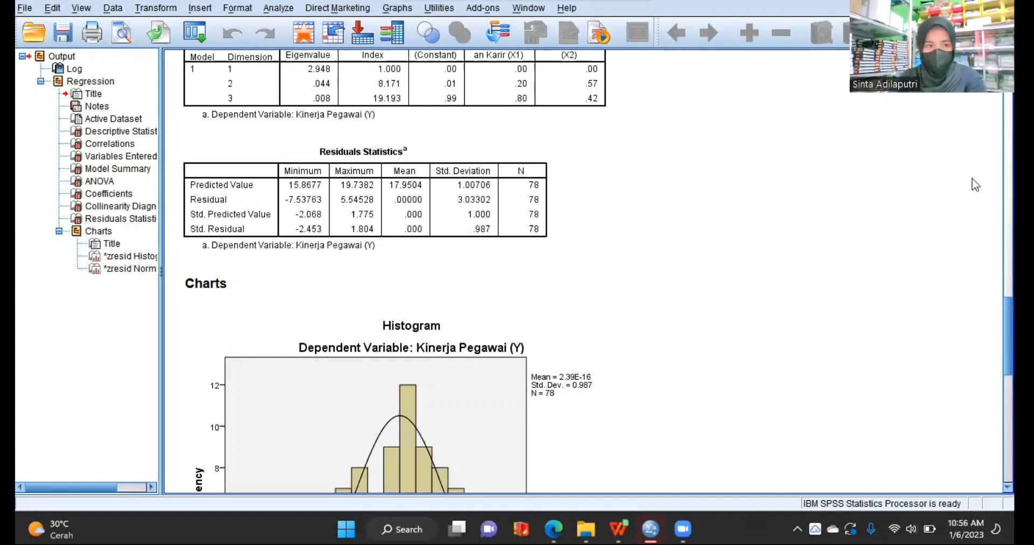
drag(972, 178, 951, 132)
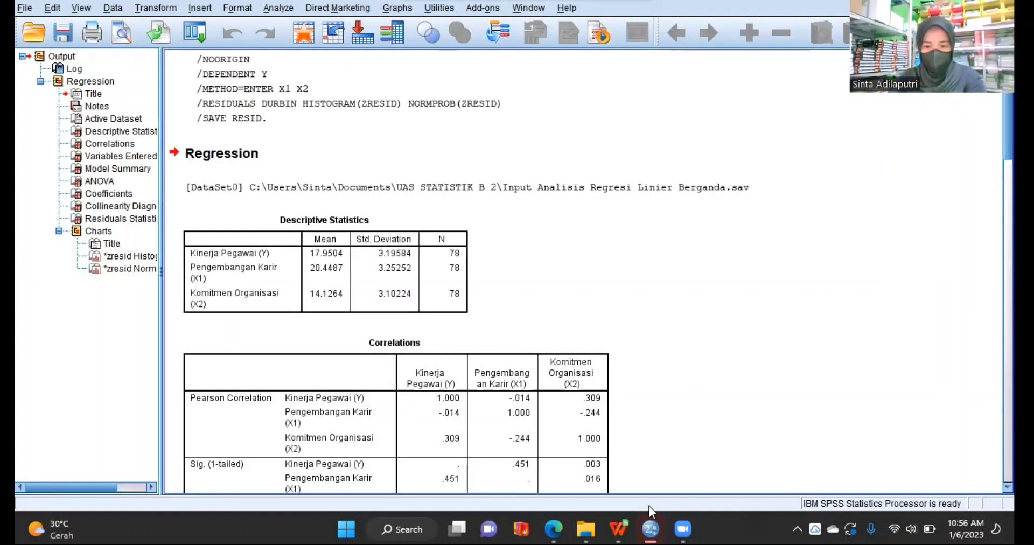
mouse_move(651, 528)
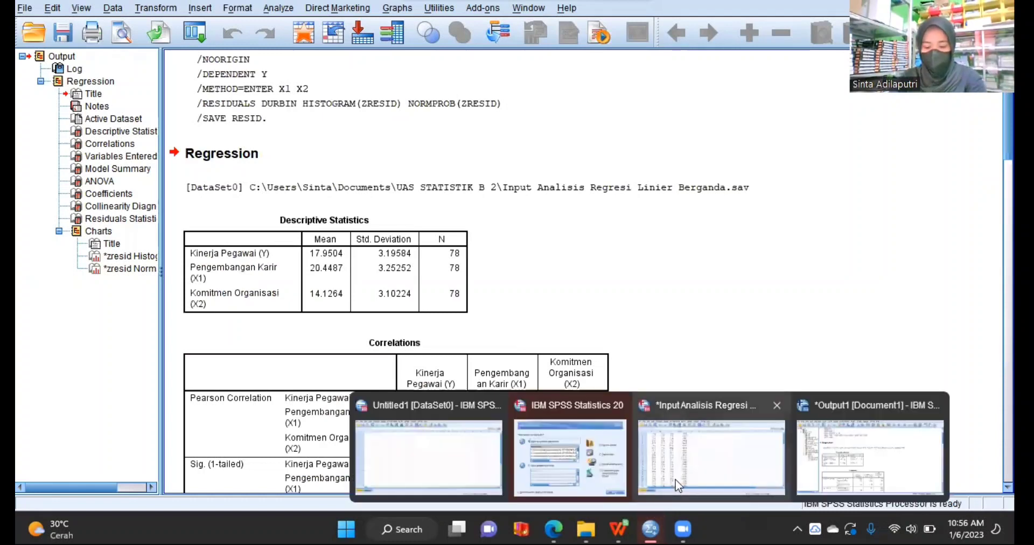
click(675, 479)
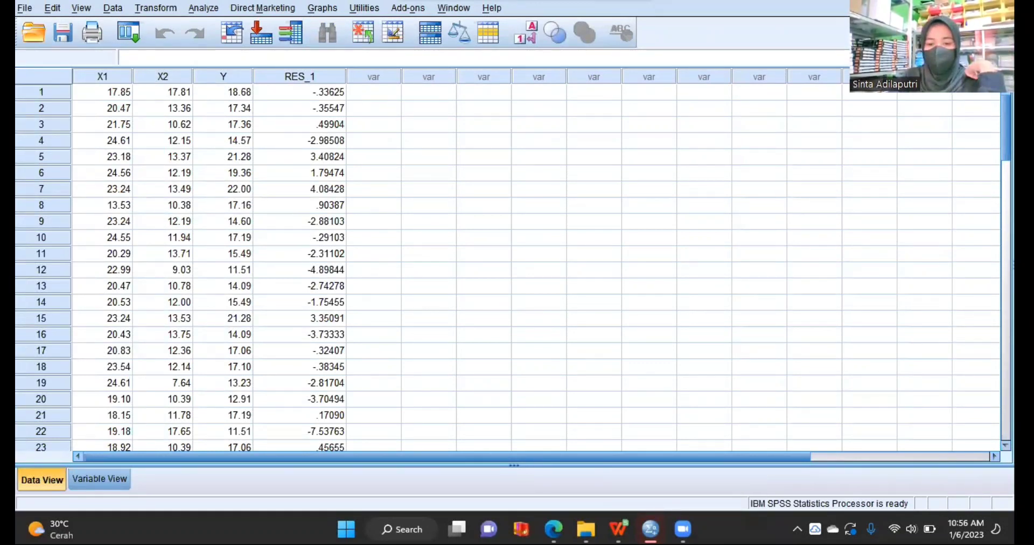
Review the regression output from the descriptive statistics through the model summary, ANOVA, collinearity diagnostics and residuals tables to the histogram.
mouse_move(650, 529)
click(829, 467)
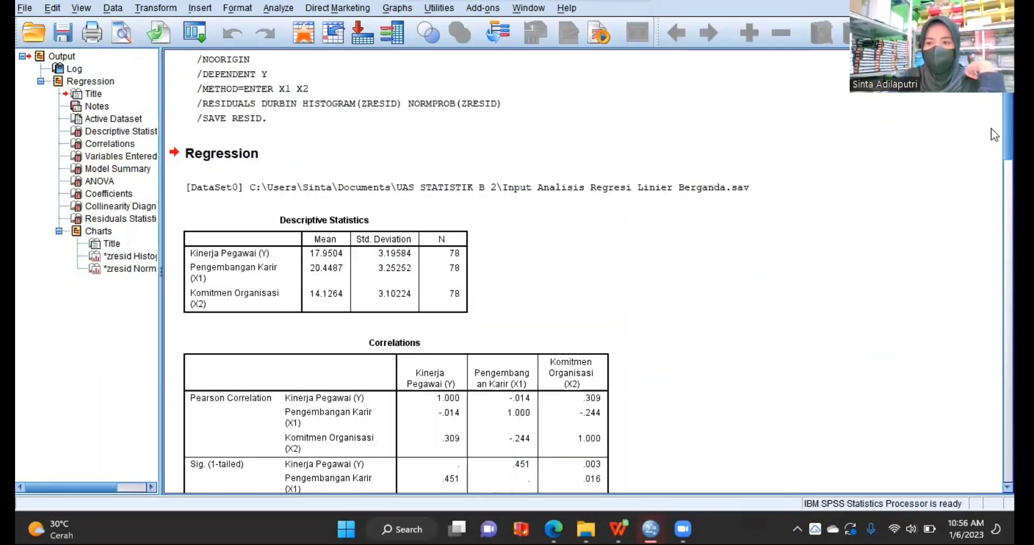
scroll(995, 152, up, 2)
scroll(995, 154, down, 1)
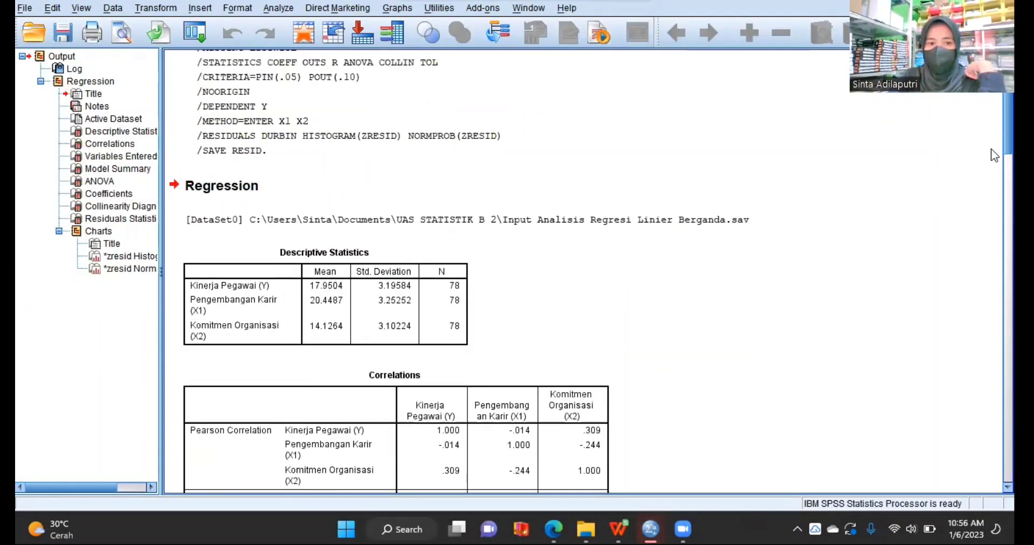
scroll(995, 156, down, 6)
scroll(995, 271, down, 4)
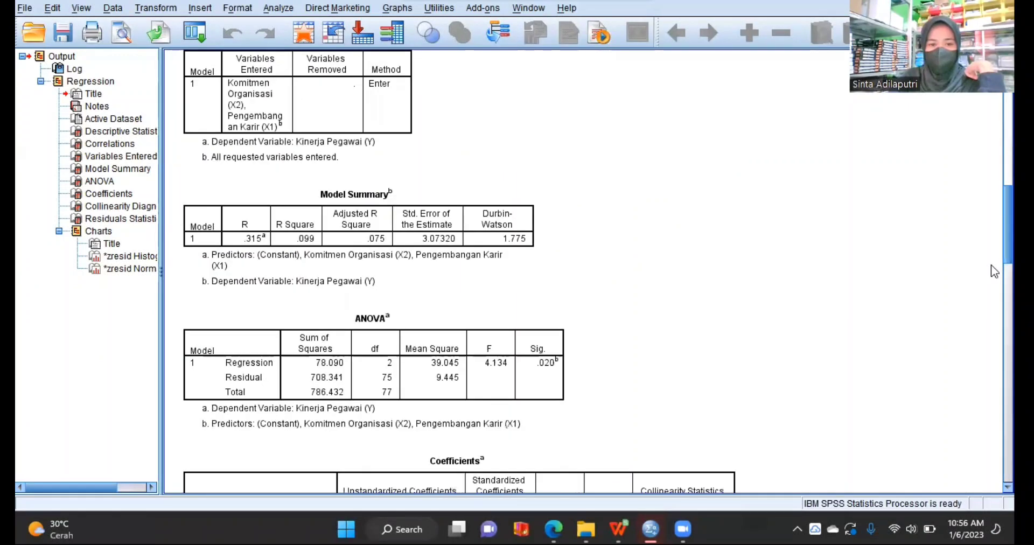
scroll(995, 285, down, 2)
scroll(995, 291, down, 6)
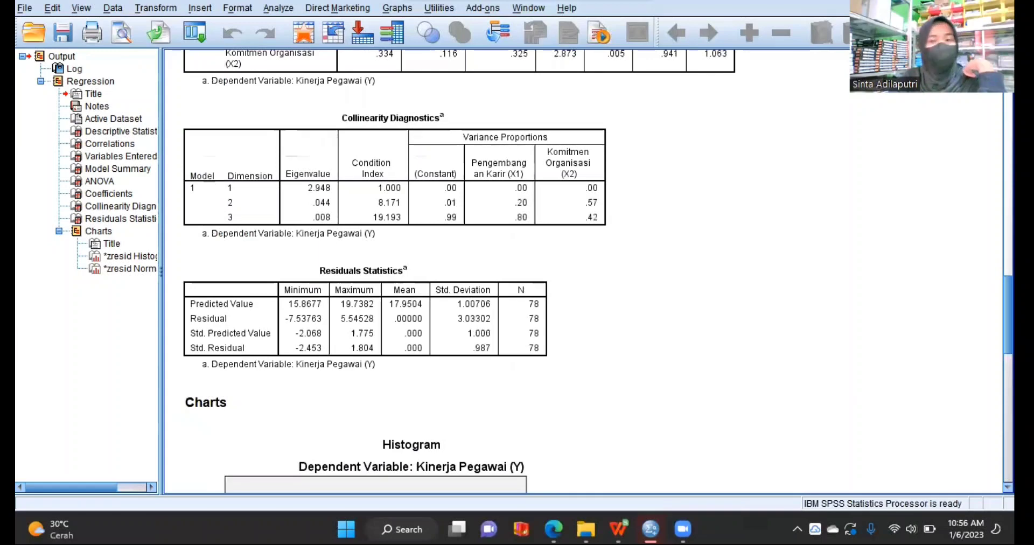
scroll(581, 269, down, 3)
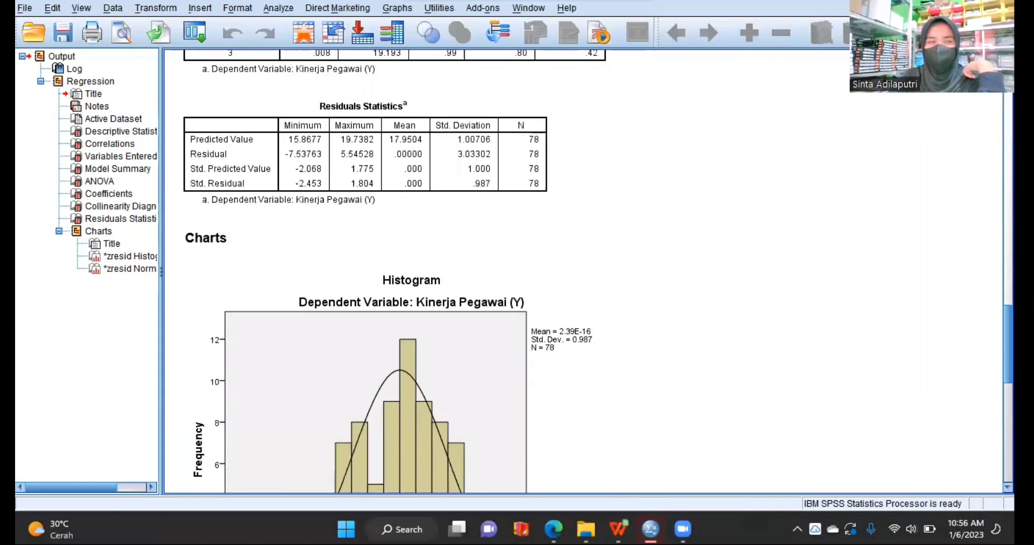
scroll(581, 269, down, 1)
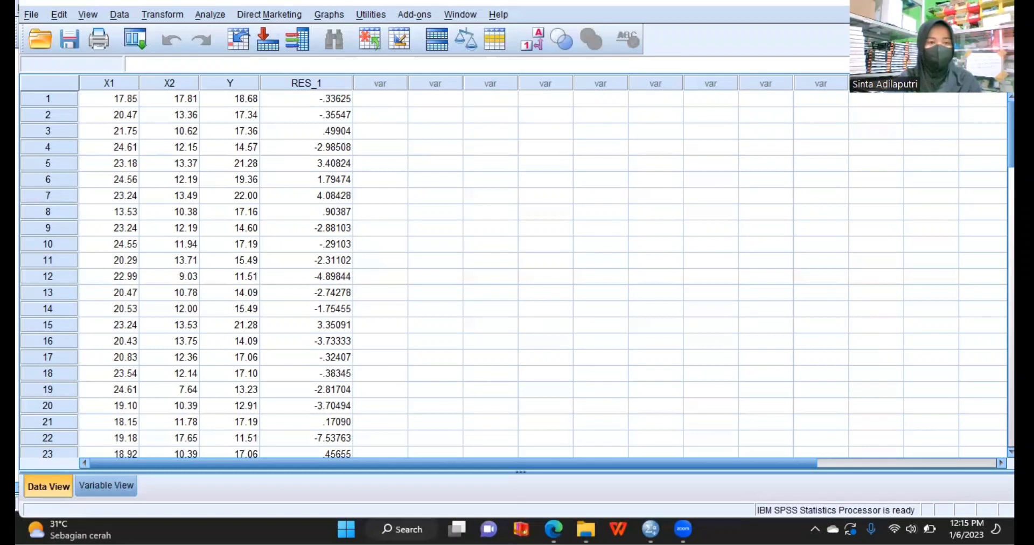
Run a One-Sample Kolmogorov-Smirnov test on the Unstandardized Residual variable against the Normal distribution.
click(217, 20)
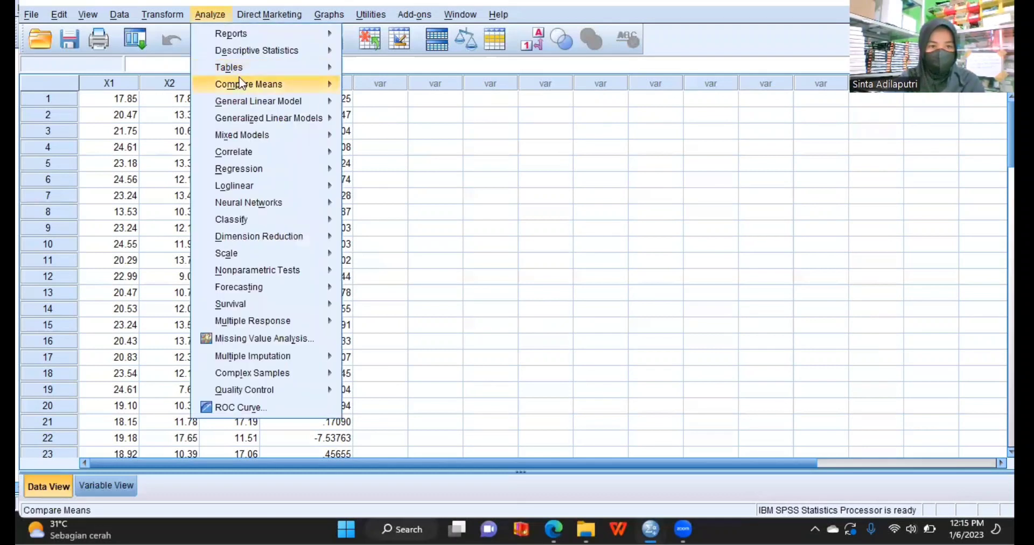
mouse_move(259, 135)
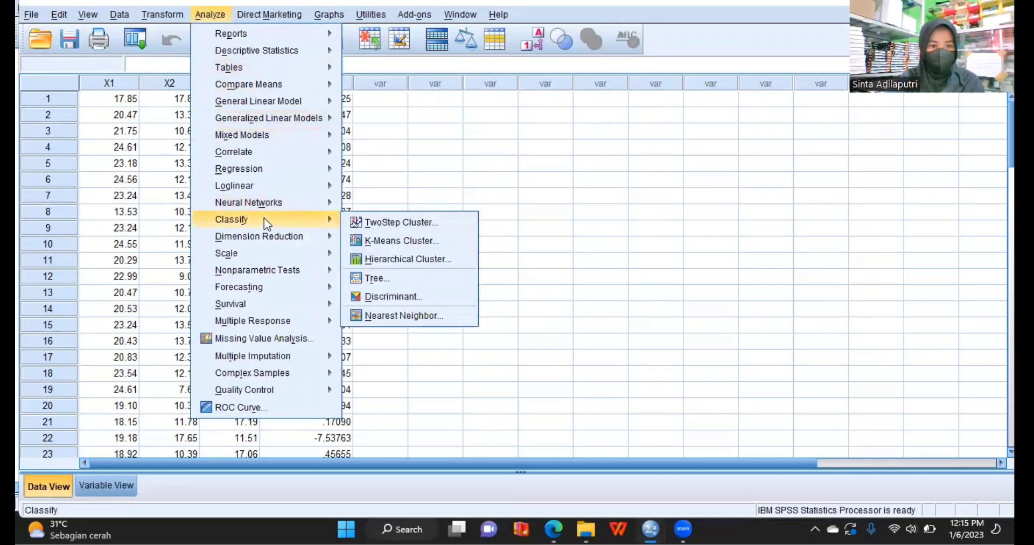
mouse_move(279, 276)
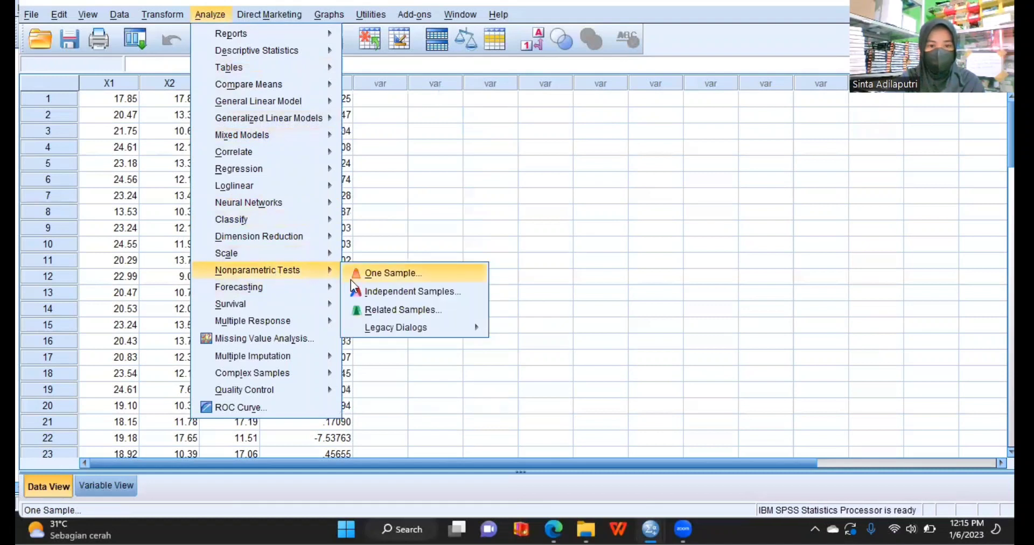
mouse_move(393, 327)
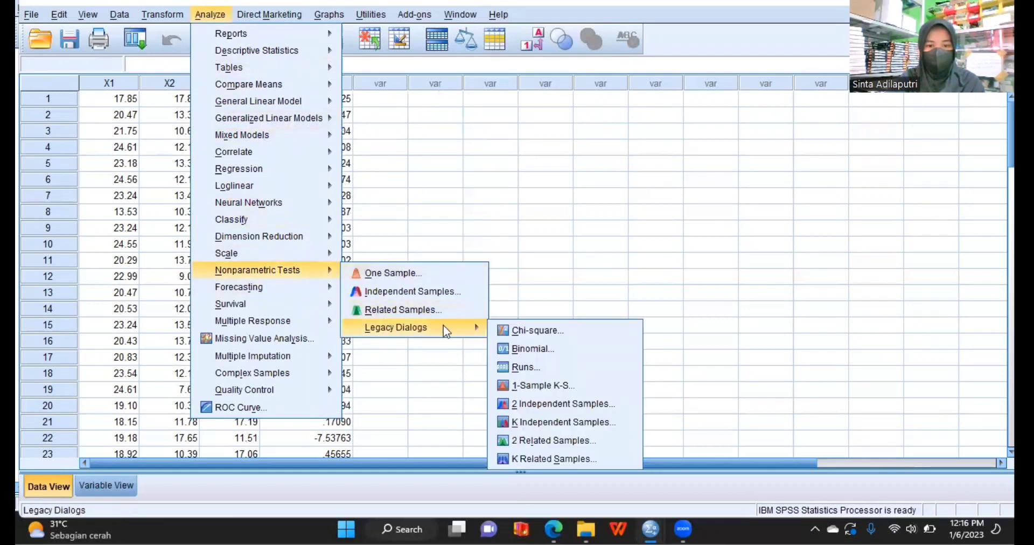
click(527, 385)
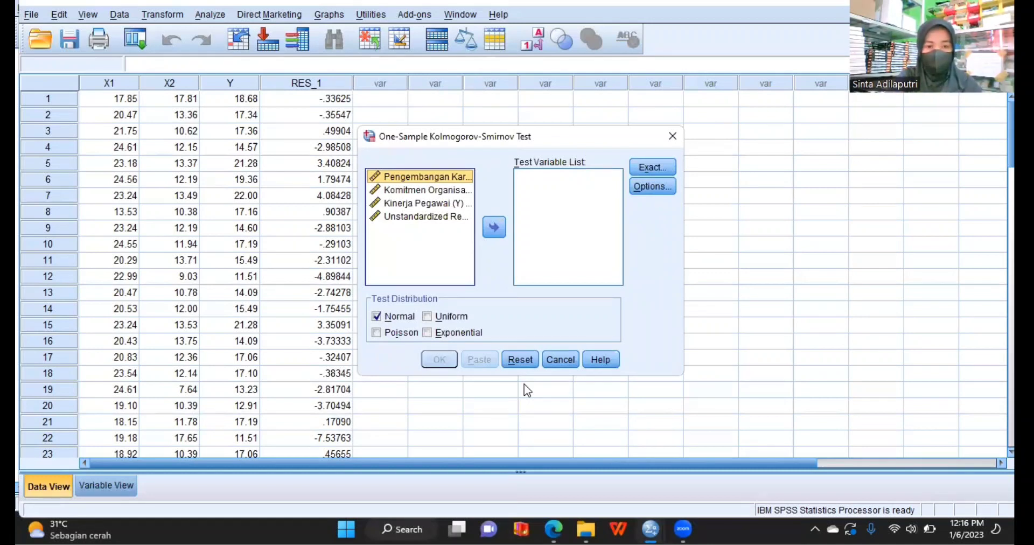
click(447, 218)
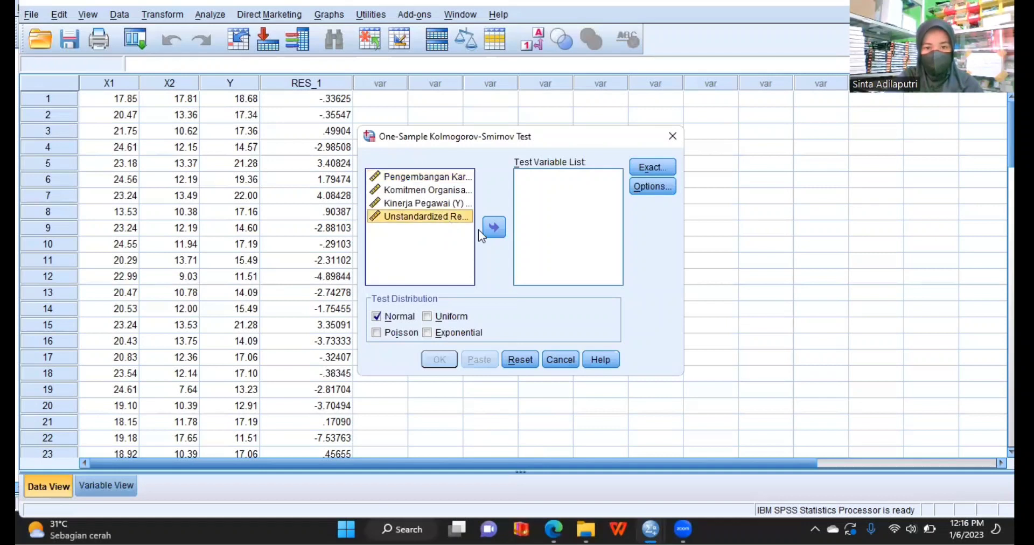
click(493, 230)
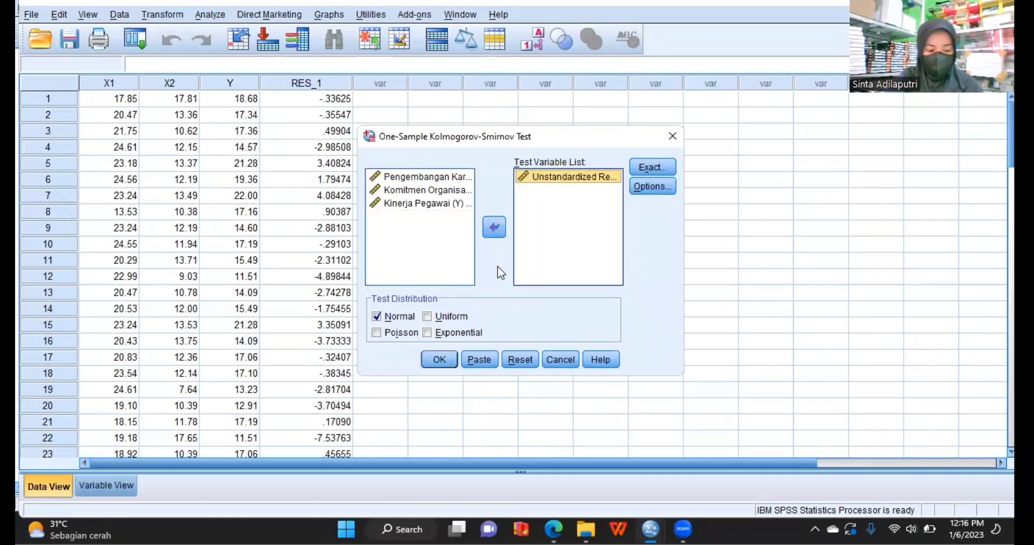
click(440, 359)
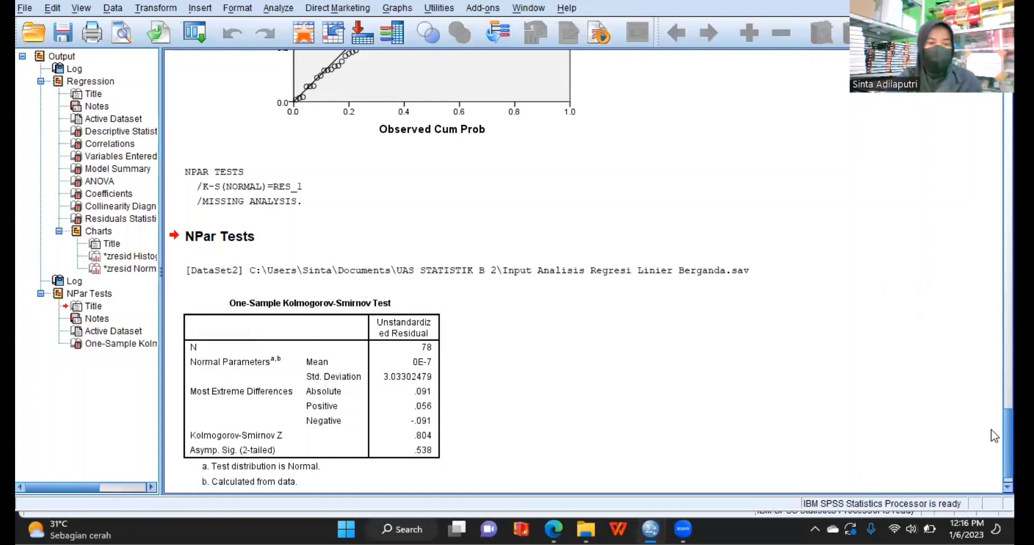
Return to the regression dataset and start a Compute Variable transformation with Abs_ResY as the target variable.
mouse_move(650, 529)
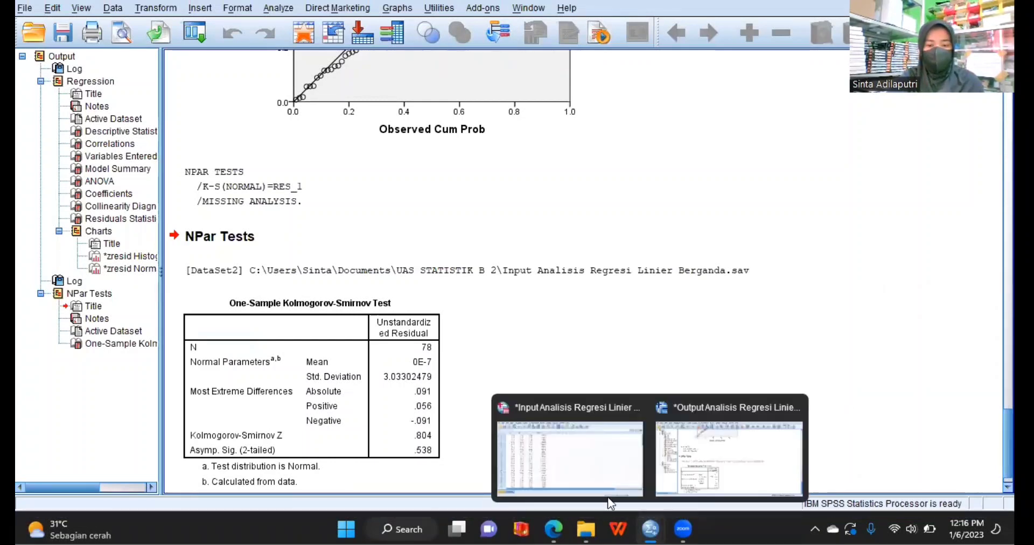
click(586, 480)
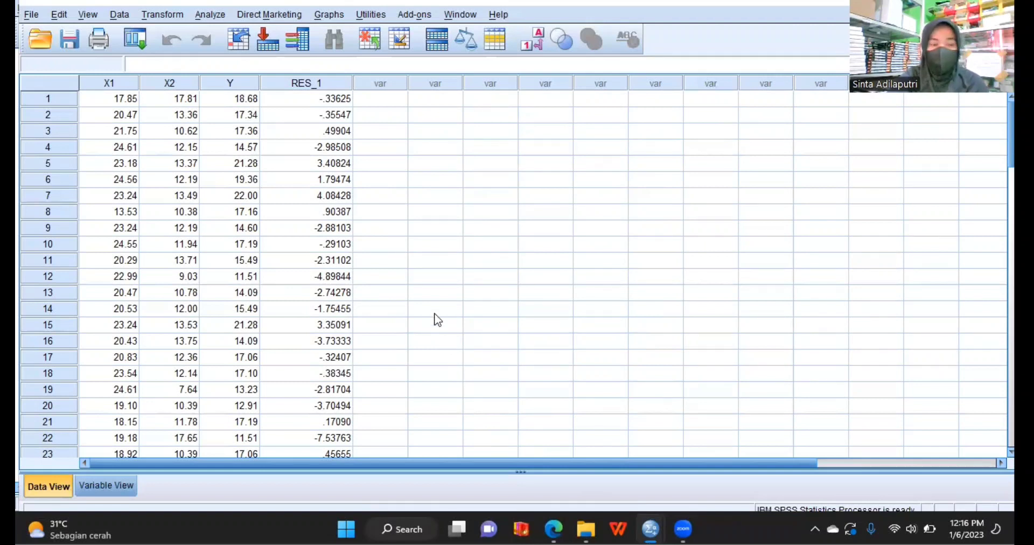
click(171, 16)
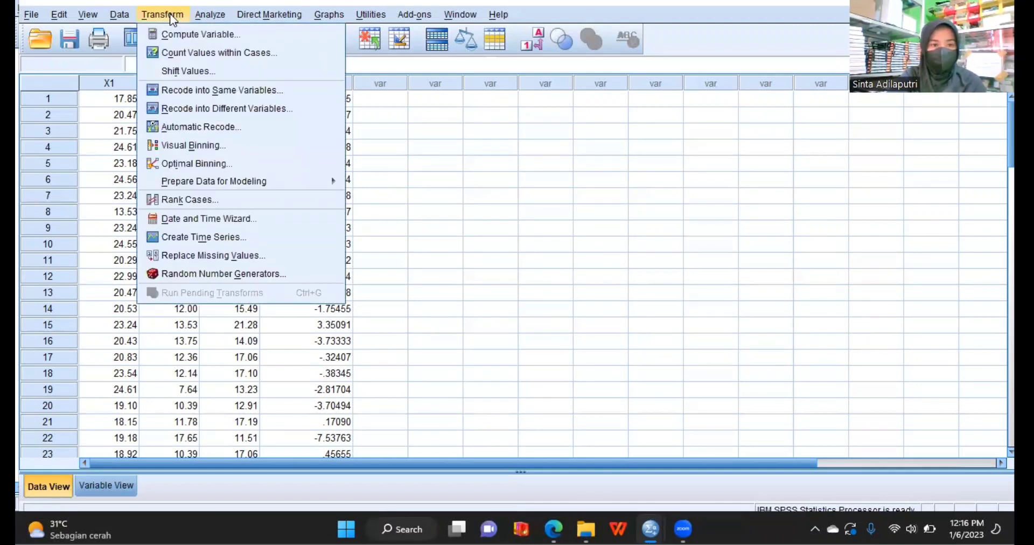
click(193, 33)
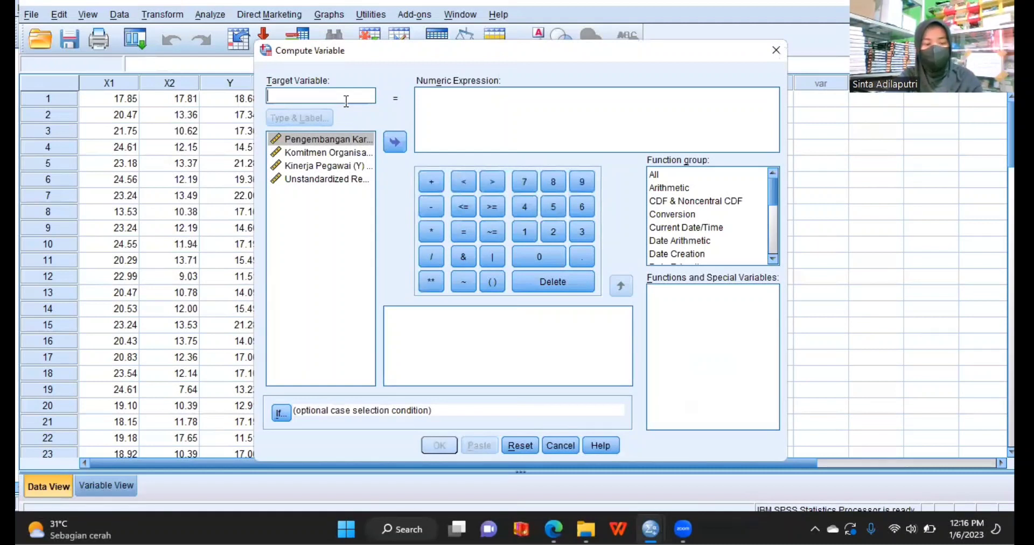
text(Abs)
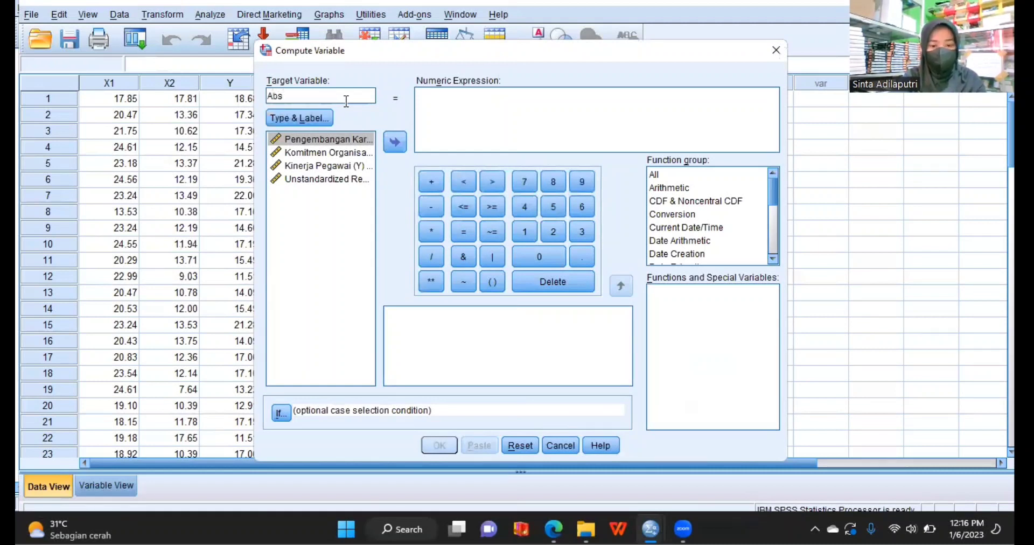
text(_)
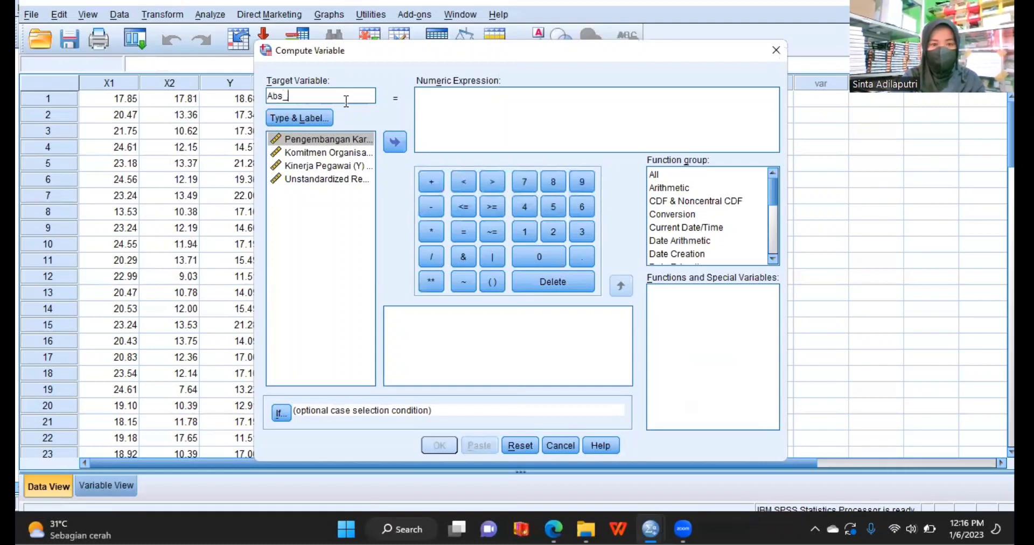
text(ResY)
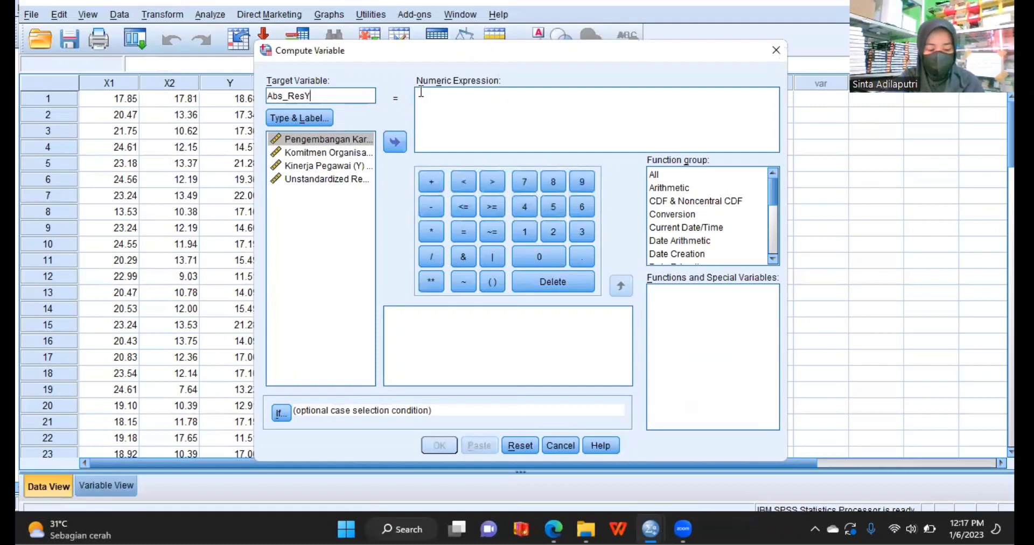
Build the numeric expression ABS(RES_1) from the Abs function and the unstandardized residual, and compute the variable.
click(463, 97)
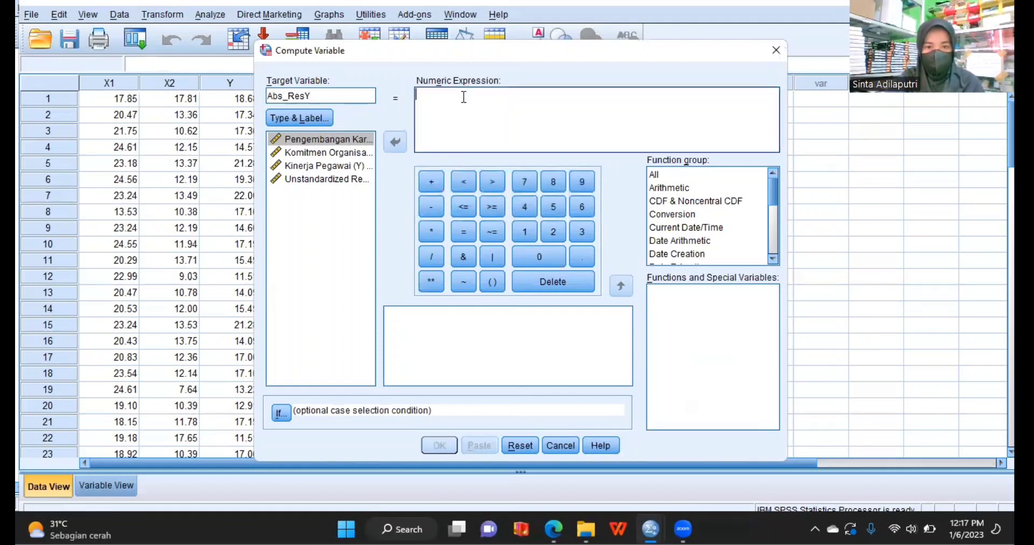
click(681, 175)
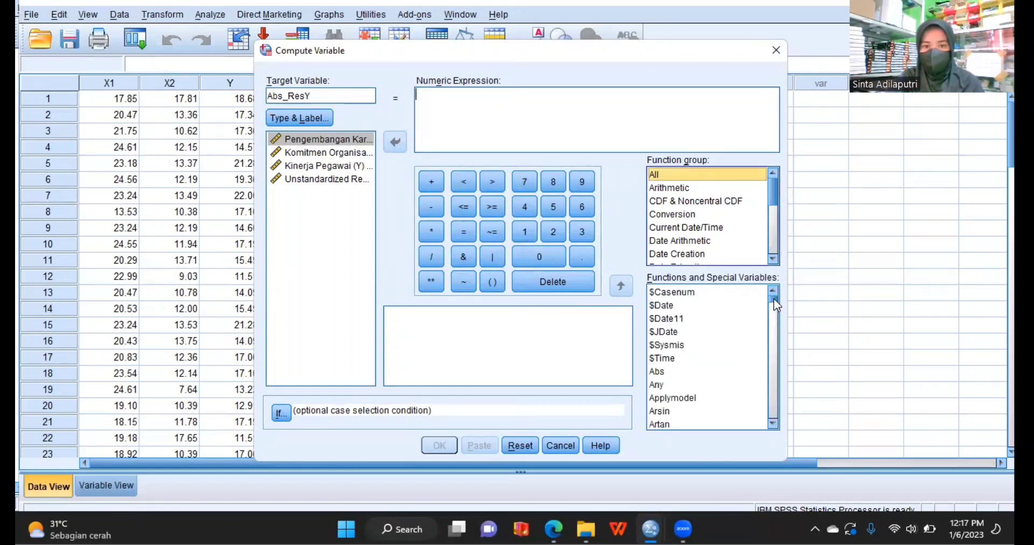
drag(774, 300, 773, 302)
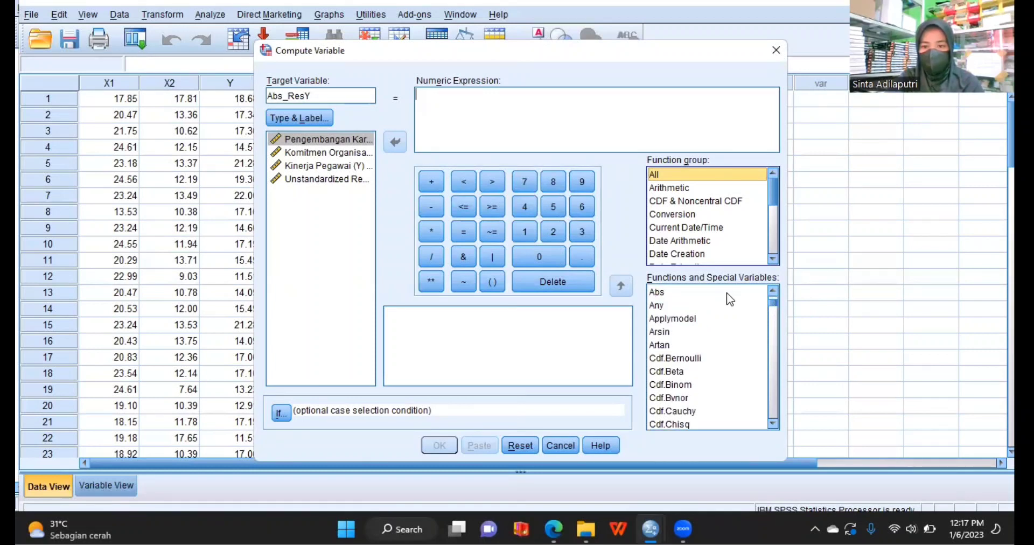
double_click(672, 294)
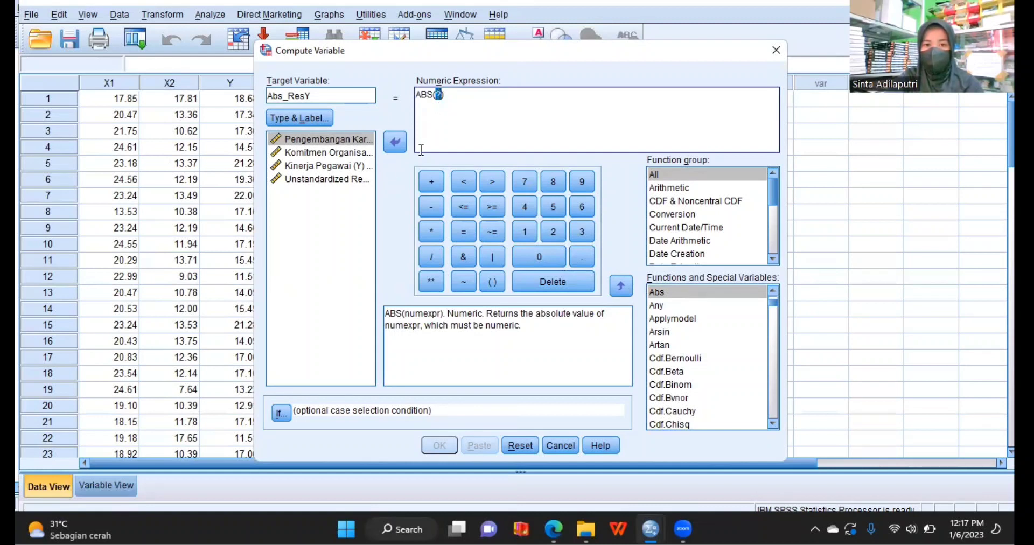
click(342, 180)
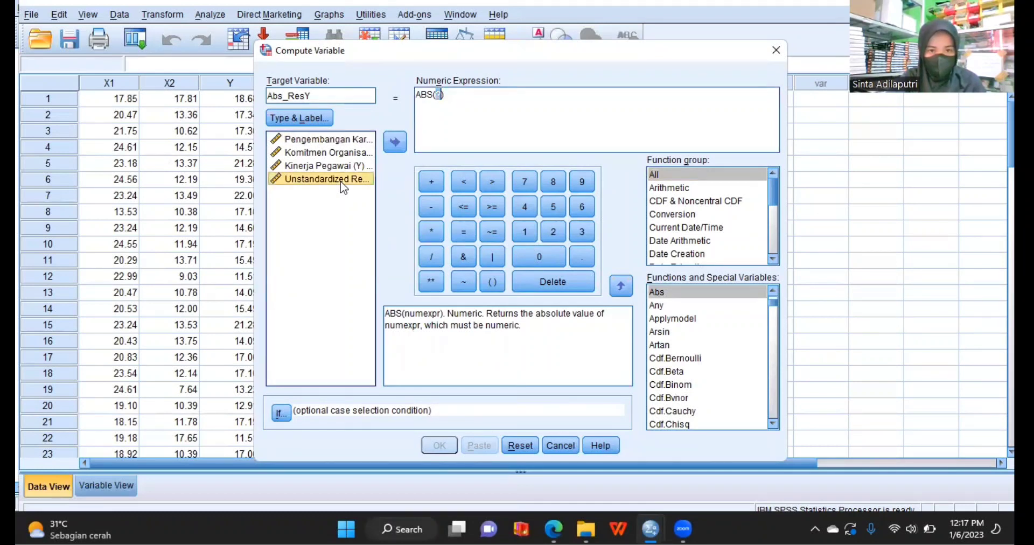
click(396, 142)
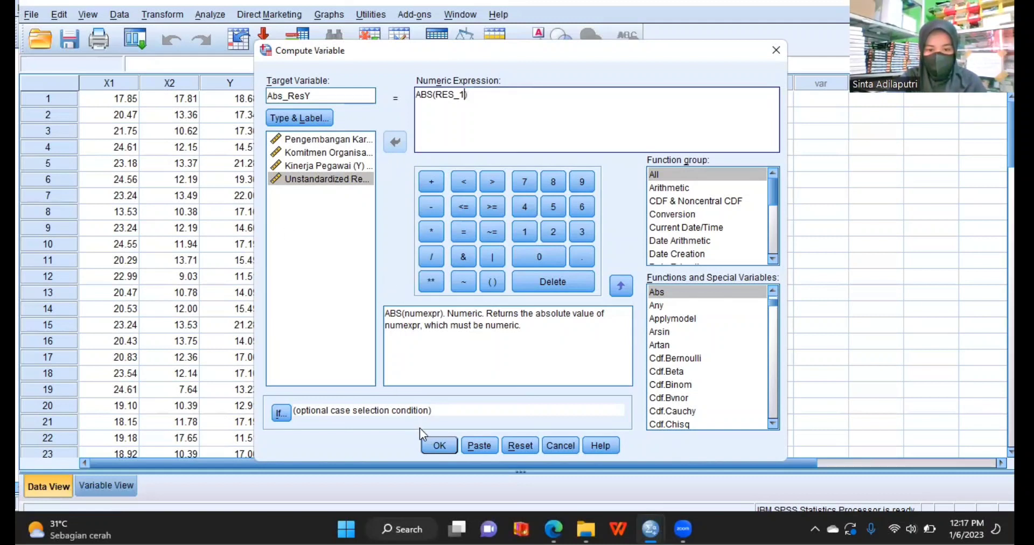
click(440, 447)
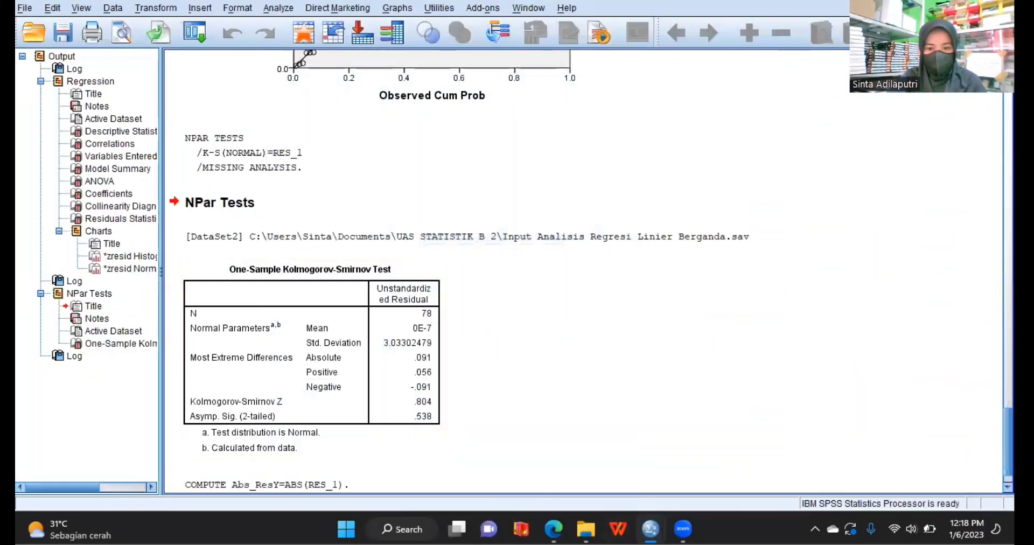
Return to the dataset and set up a Linear Regression with Abs_ResY replacing Kinerja Pegawai (Y) as the dependent variable.
mouse_move(650, 529)
click(595, 483)
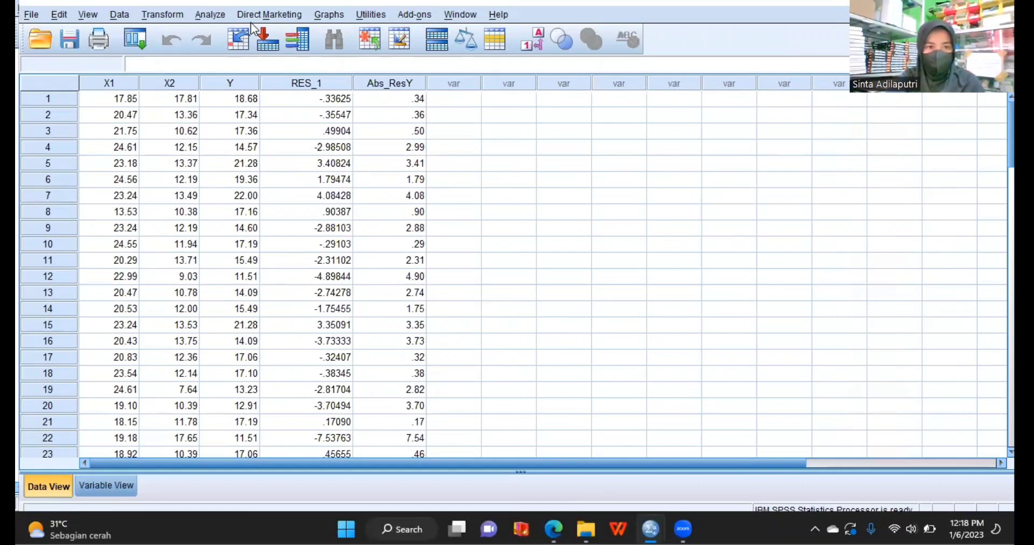
click(208, 14)
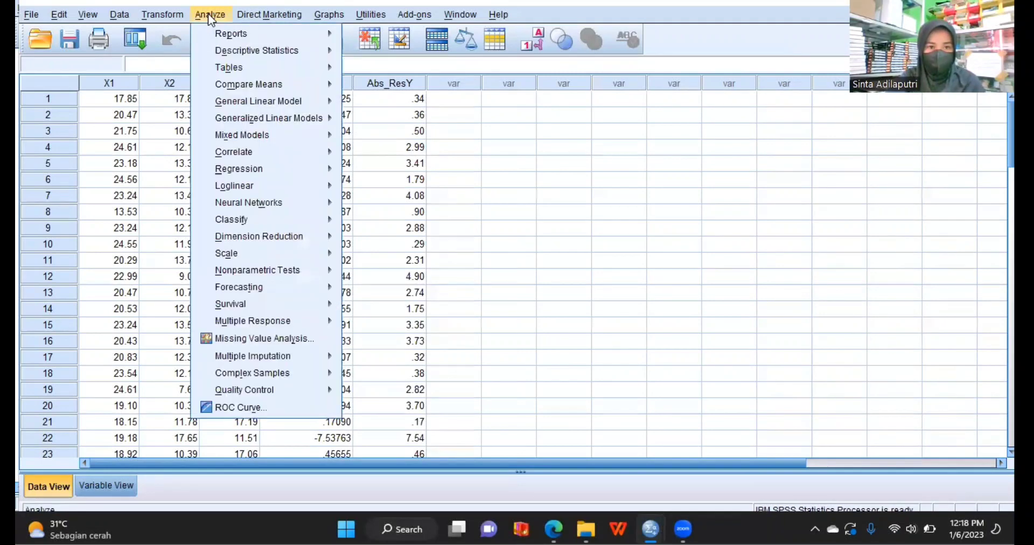
mouse_move(306, 168)
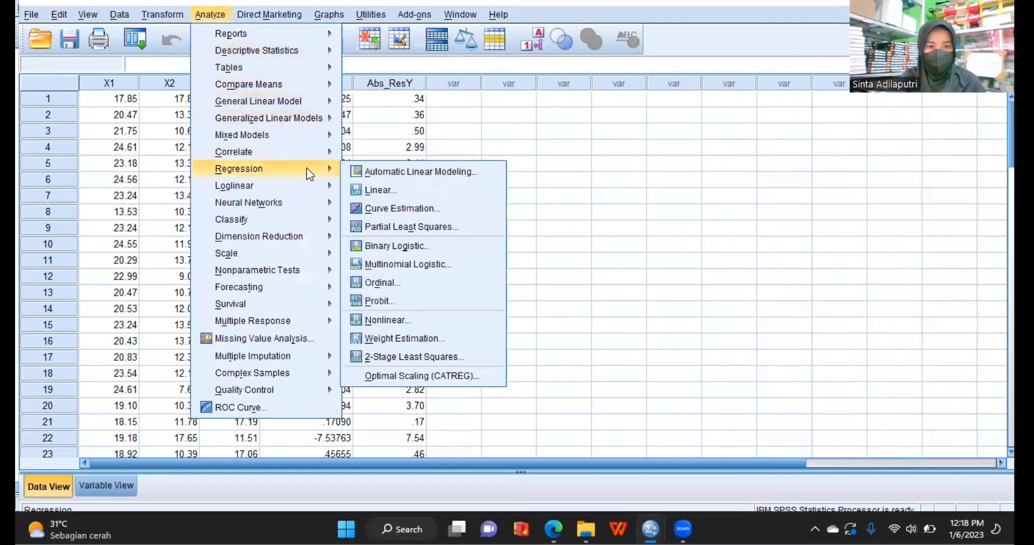
click(363, 190)
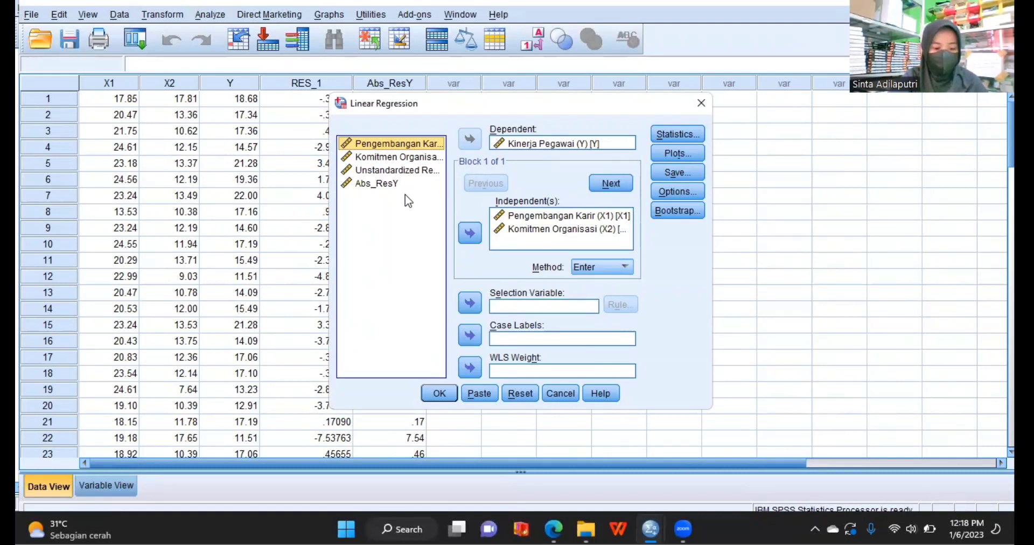
click(498, 143)
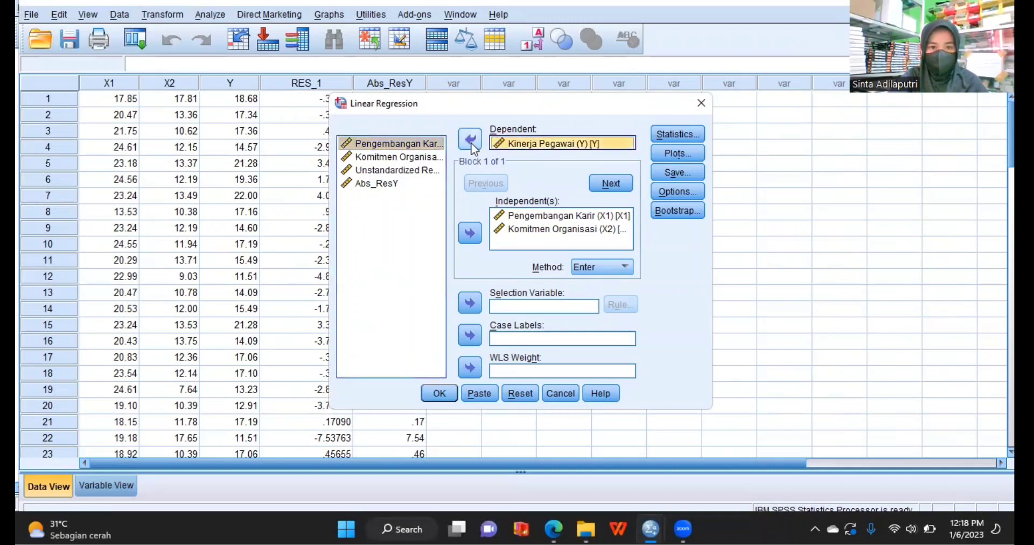
click(471, 143)
click(385, 199)
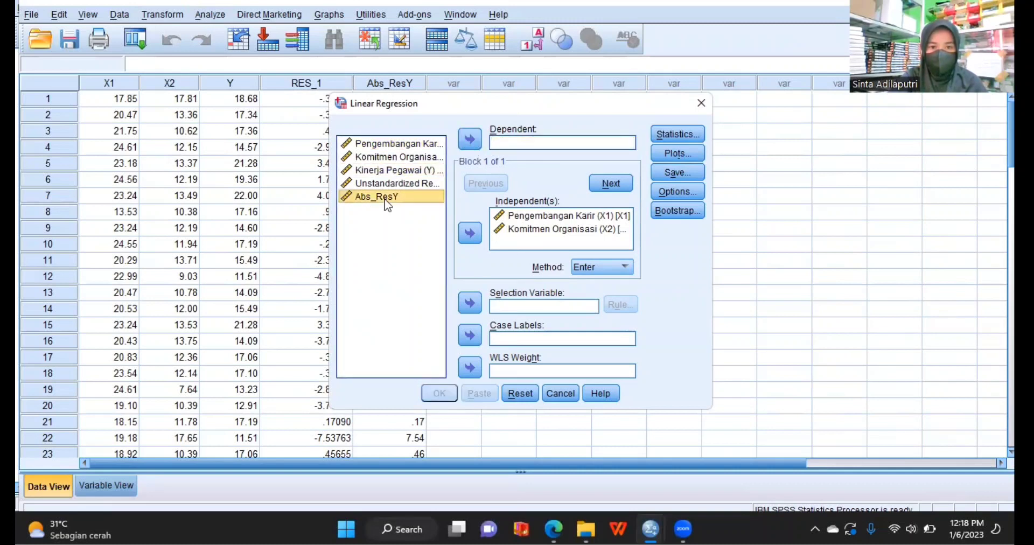
click(469, 141)
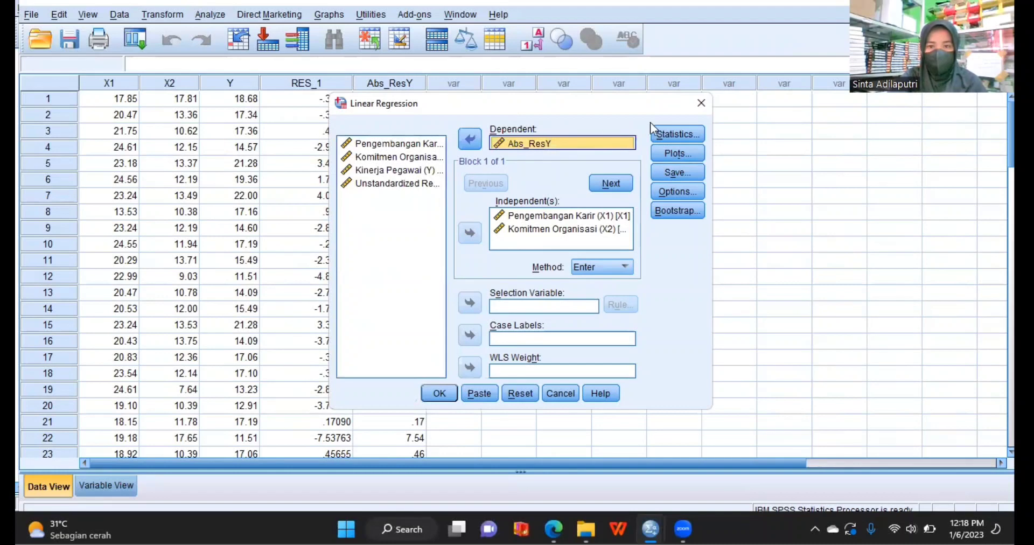
Exclude Descriptives, Collinearity diagnostics and Durbin-Watson from the regression statistics, keeping only Estimates and Model fit.
click(671, 133)
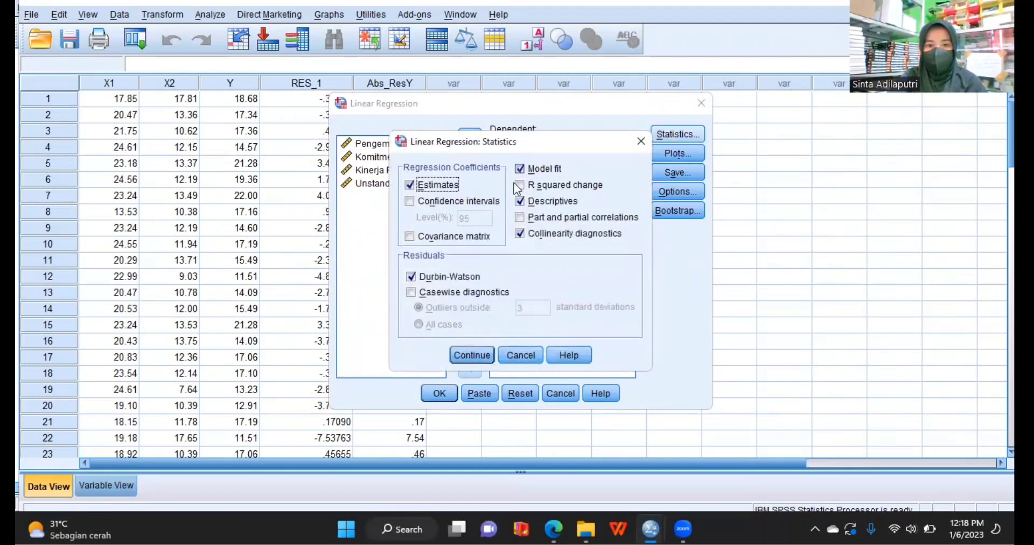
click(538, 202)
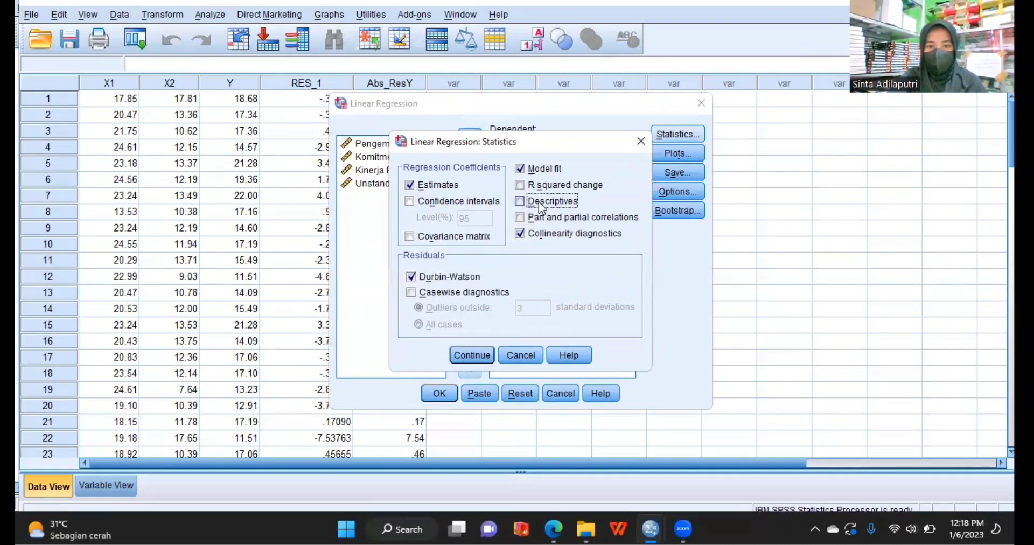
click(520, 235)
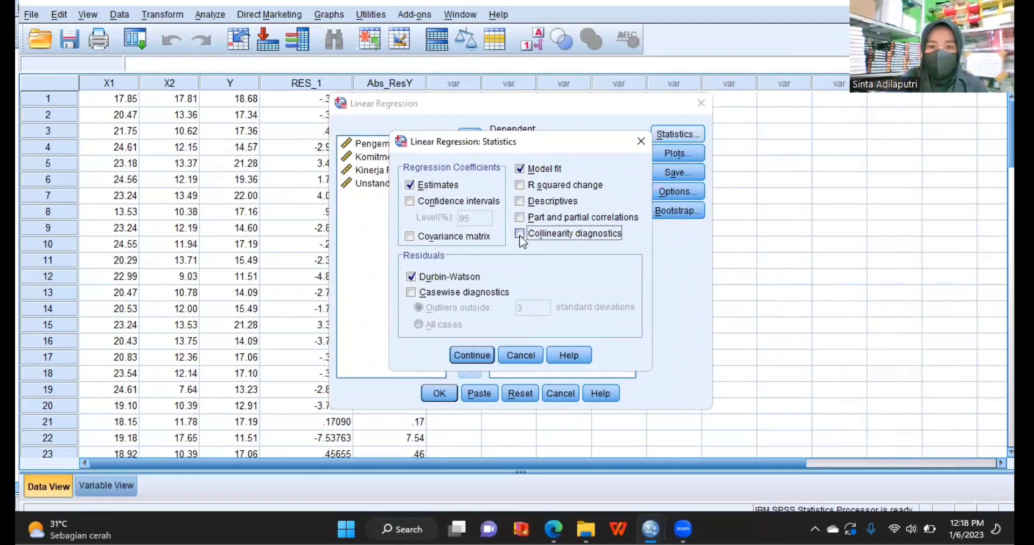
click(462, 278)
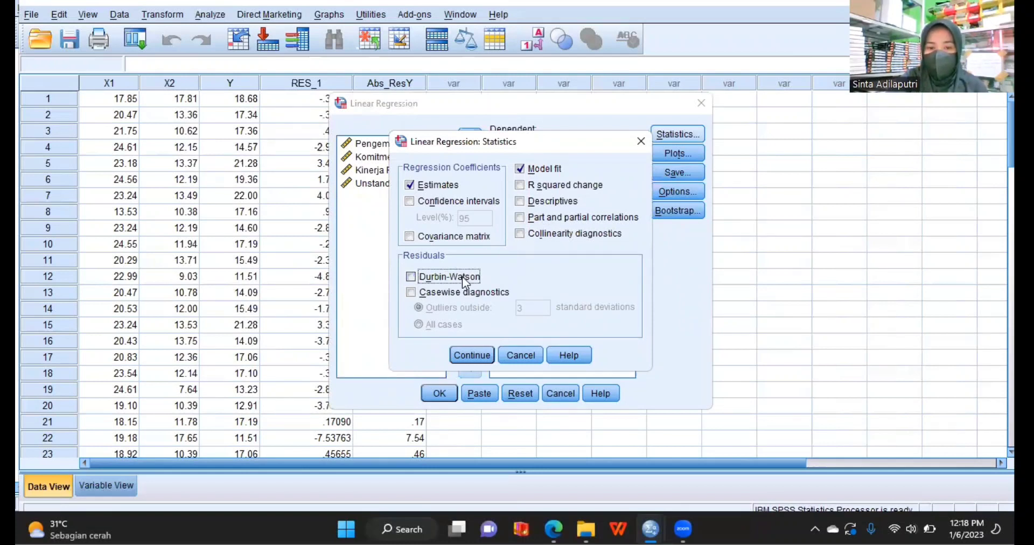
click(473, 356)
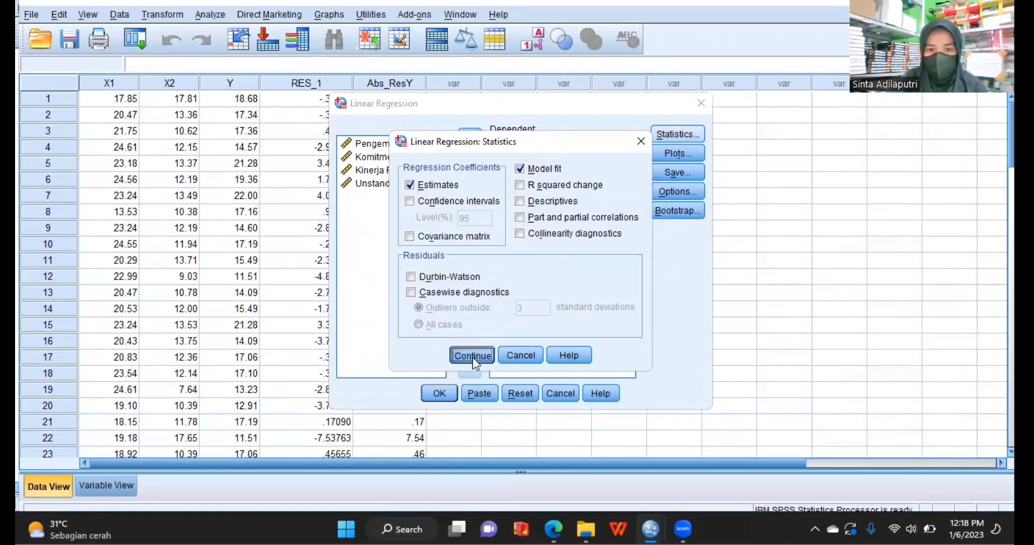
Turn off the Histogram and Normal probability plot in the regression's standardized residual plots.
click(668, 154)
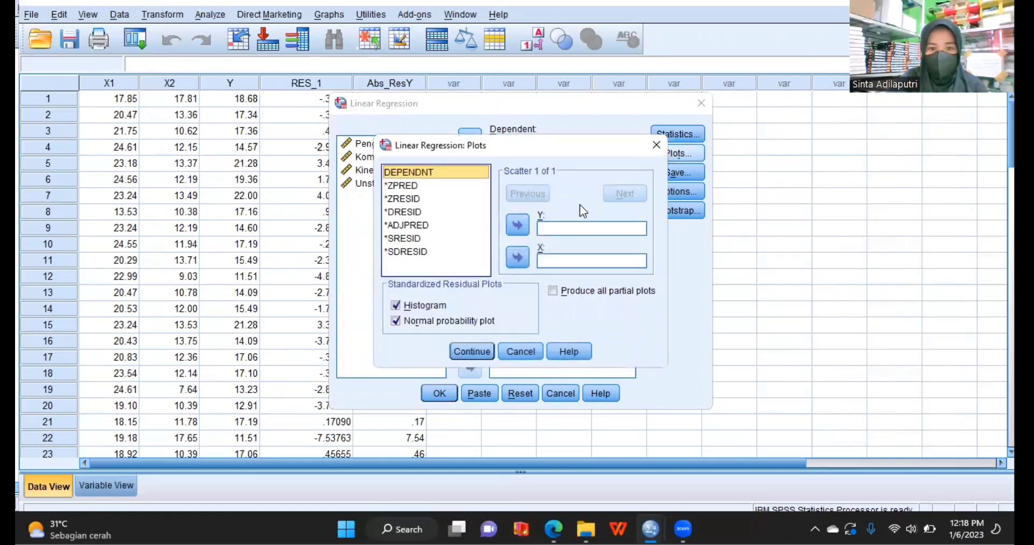
click(401, 310)
click(396, 321)
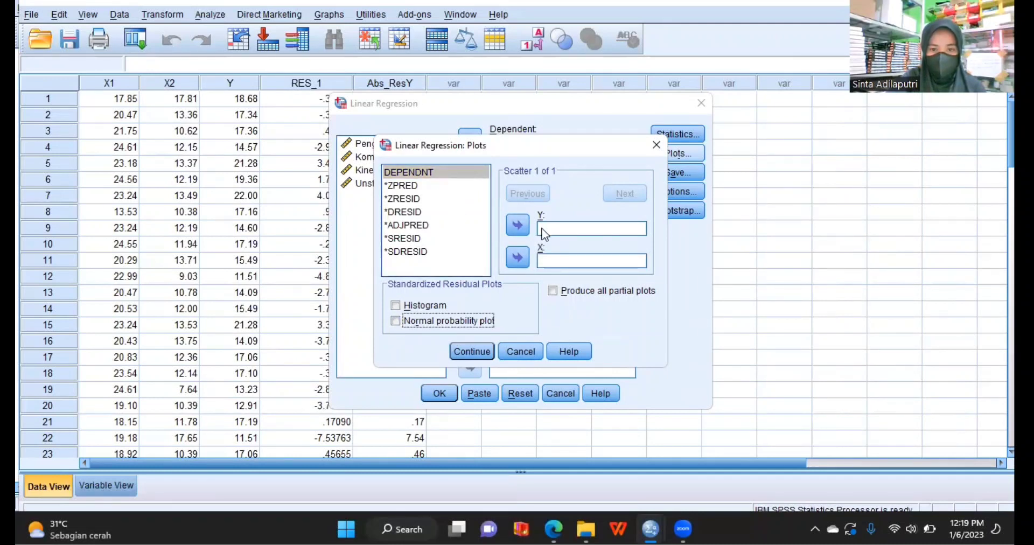
Define a residual scatterplot with *SRESID on the Y axis and *ZPRED on the X axis.
click(547, 229)
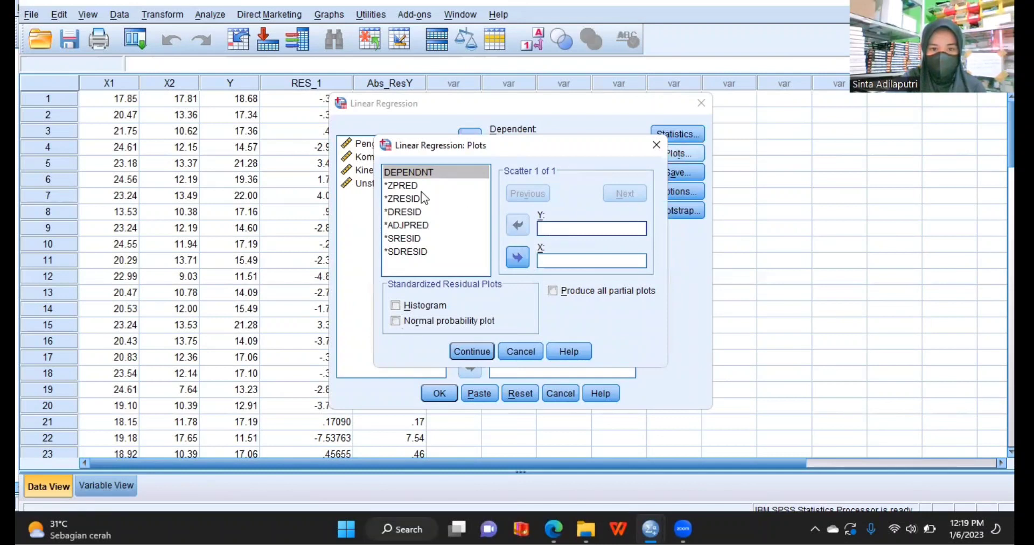
click(419, 227)
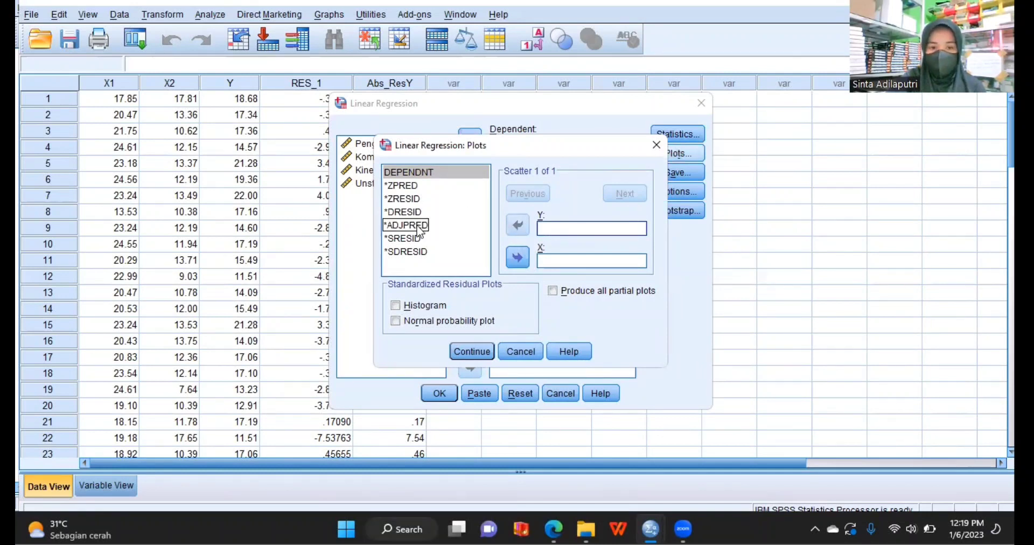
click(418, 251)
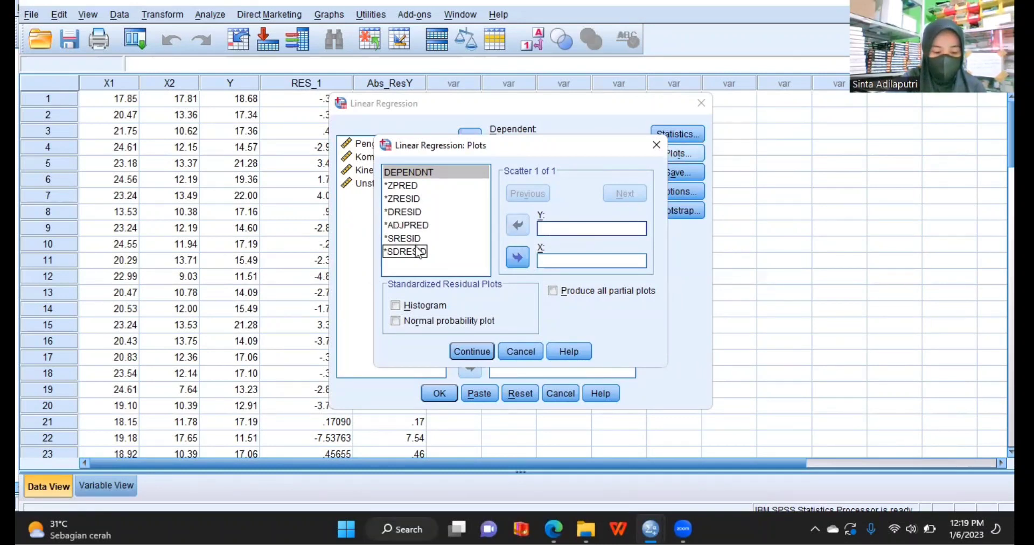
click(424, 239)
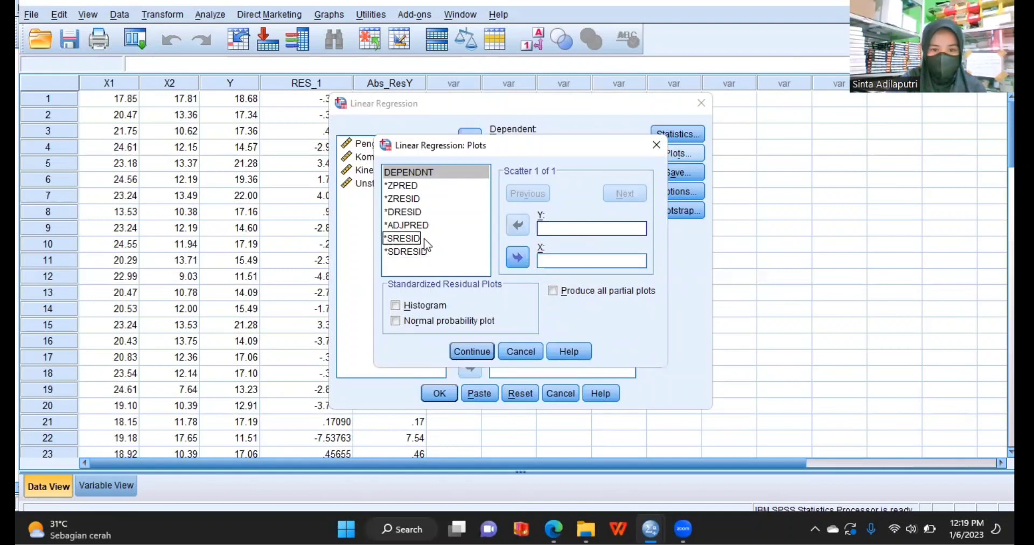
click(424, 239)
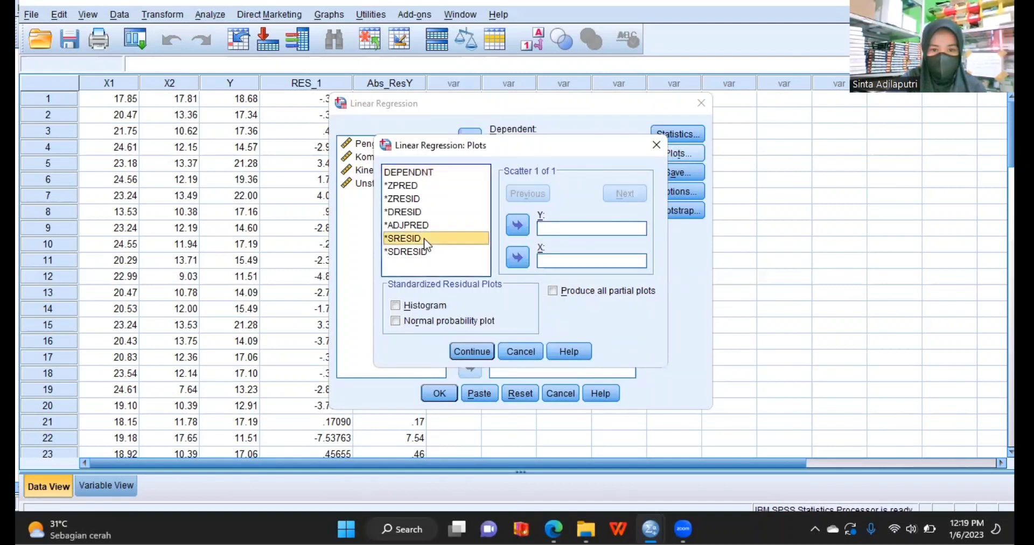
click(518, 225)
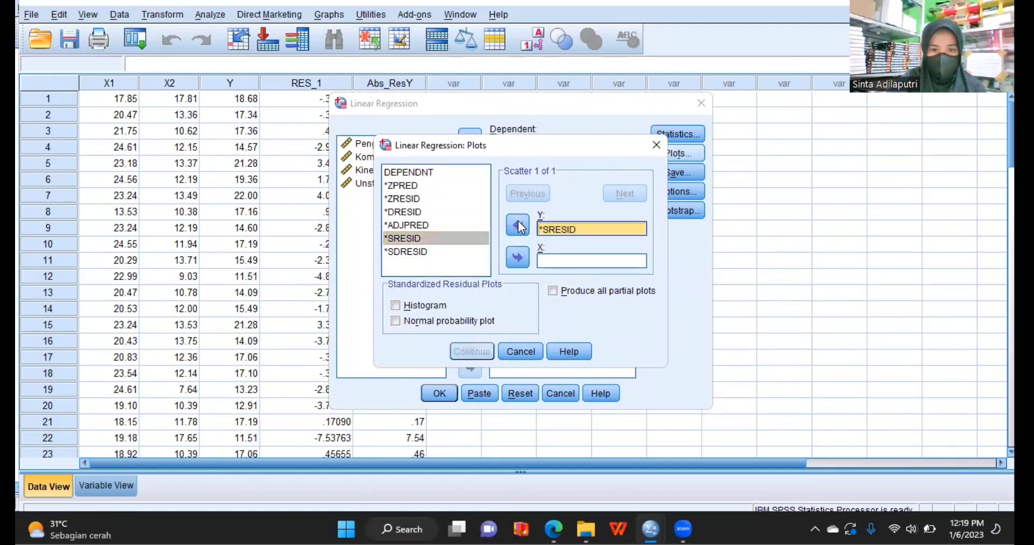
click(458, 186)
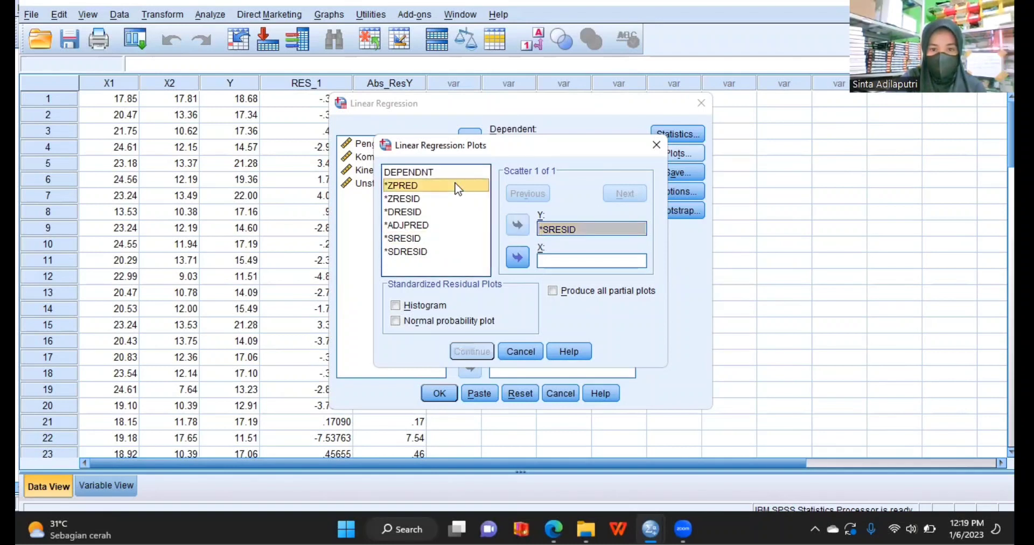
click(520, 258)
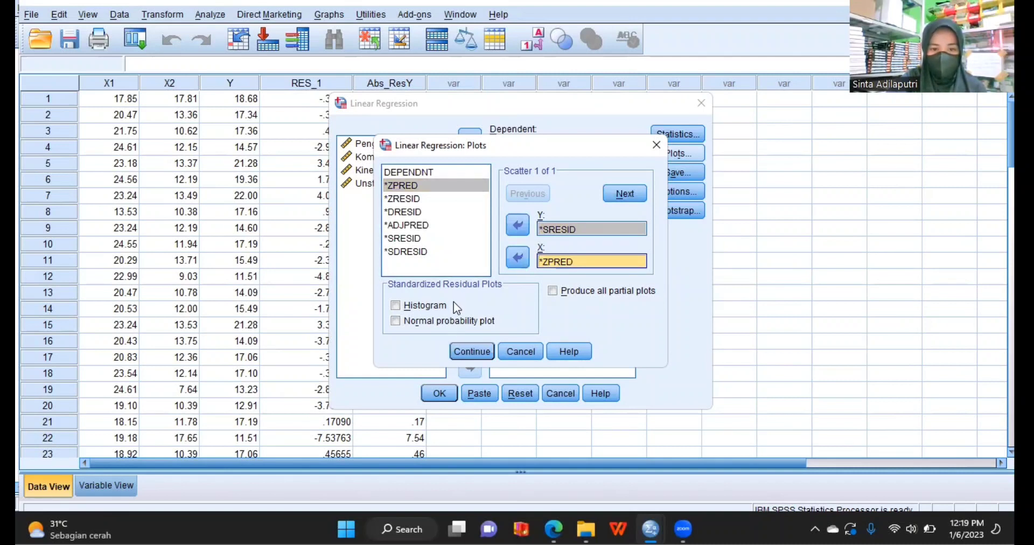
click(476, 350)
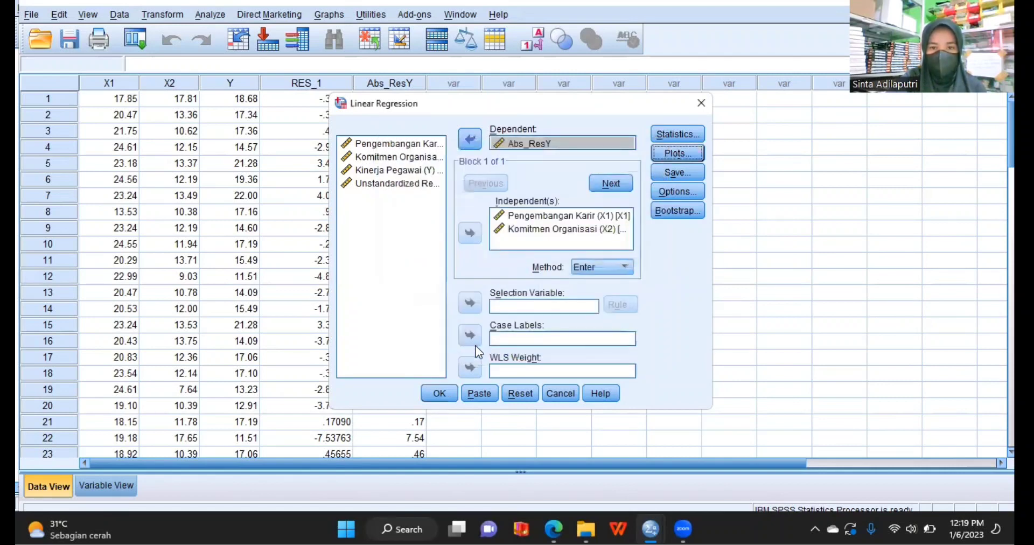
Turn off saving of unstandardized residuals and run the Abs_ResY regression, bringing its Coefficients table into view.
click(684, 173)
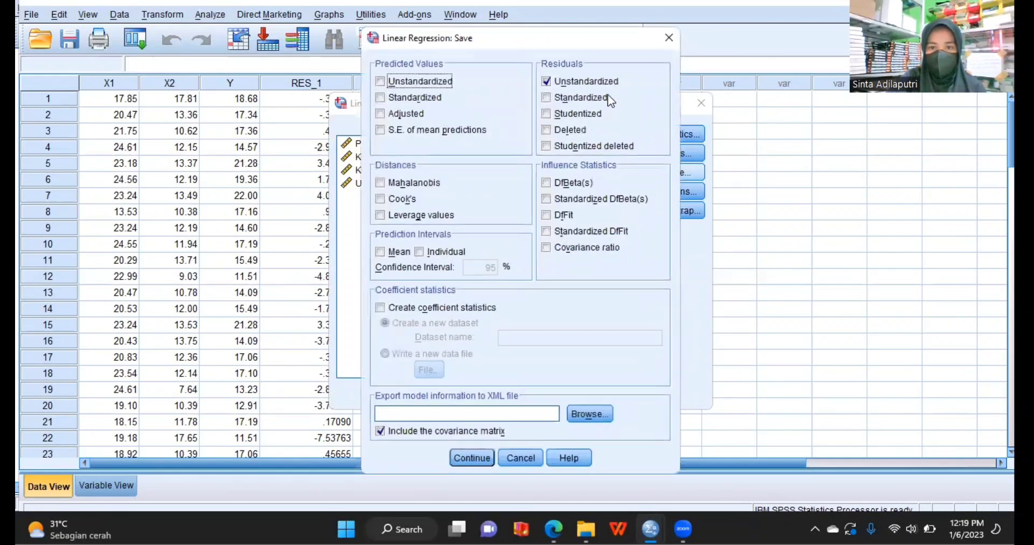
click(557, 80)
click(556, 80)
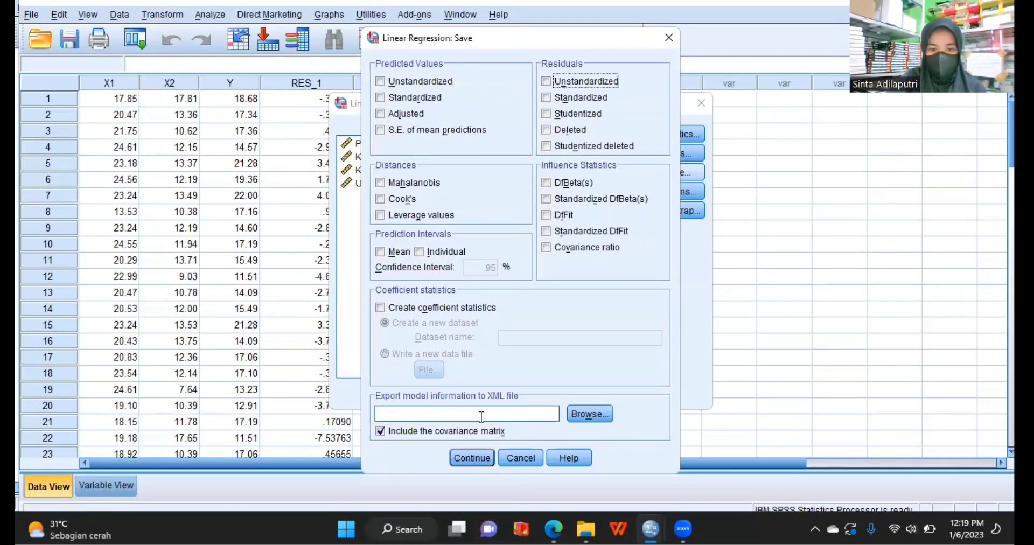
click(472, 457)
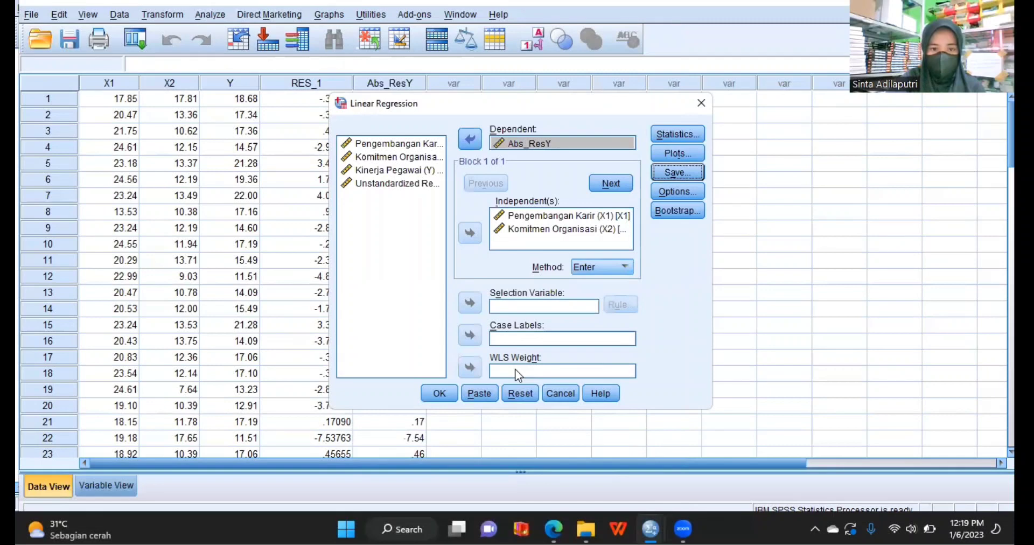
click(438, 397)
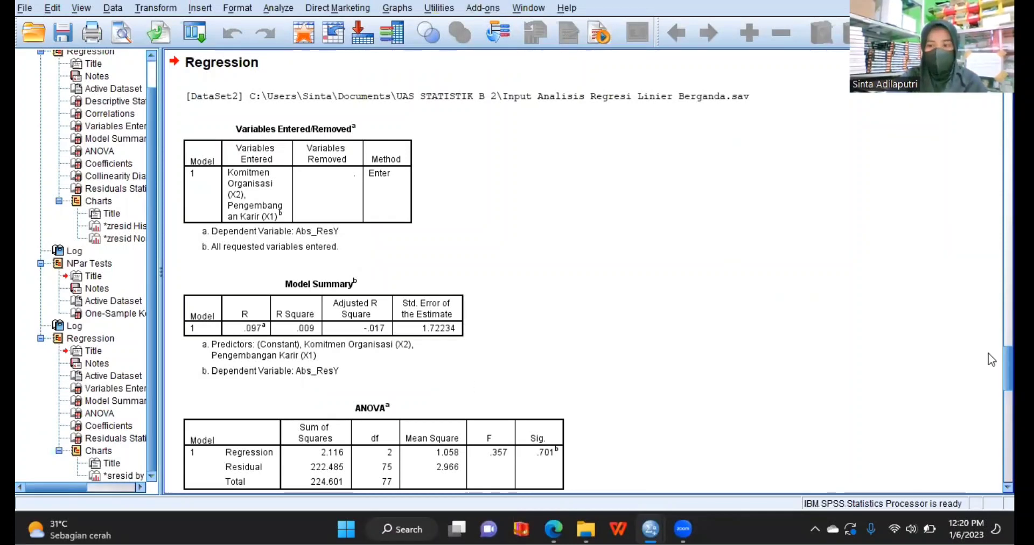
scroll(994, 355, up, 4)
scroll(991, 357, down, 5)
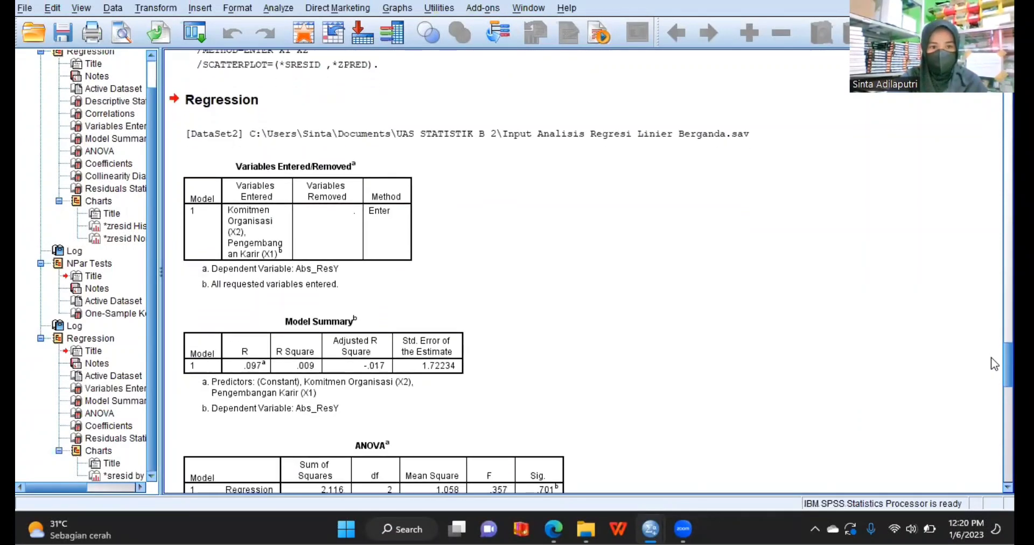
scroll(457, 269, down, 10)
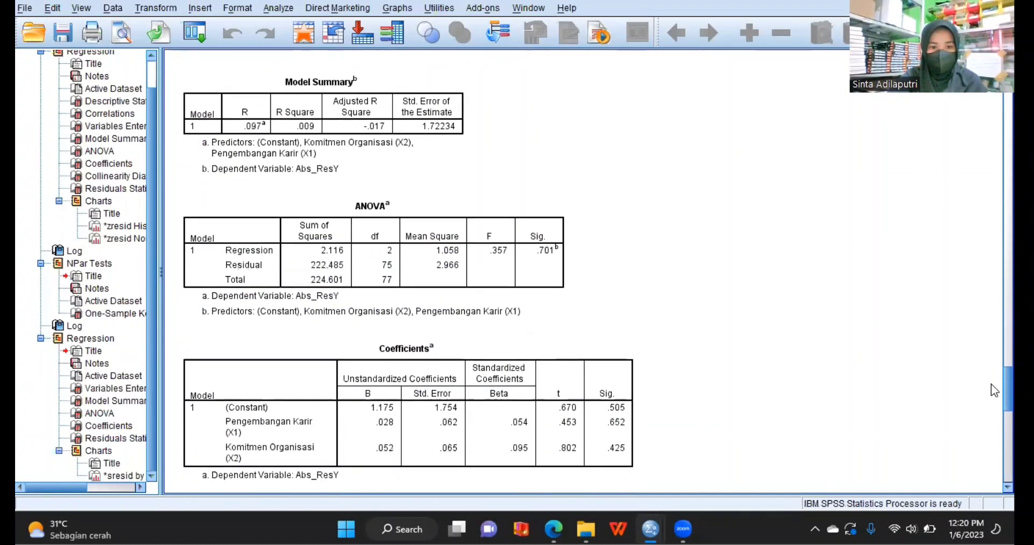